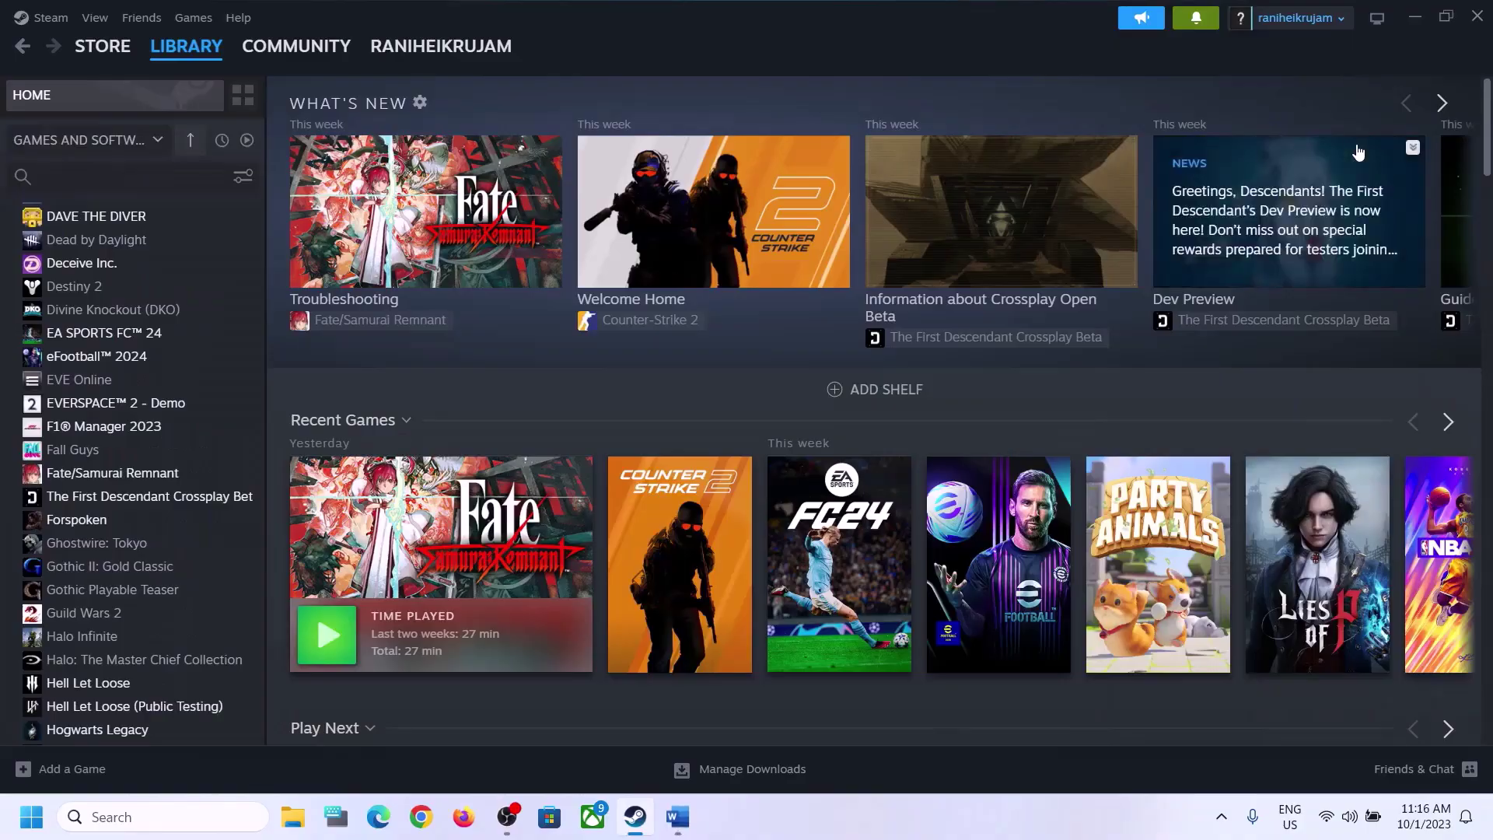
Open Xbox Game Bar, choose Speakers (Realtek(R) Audio) as the Windows default output, and review the app volumes in the audio mix
{"action": "key", "text": "super+g"}
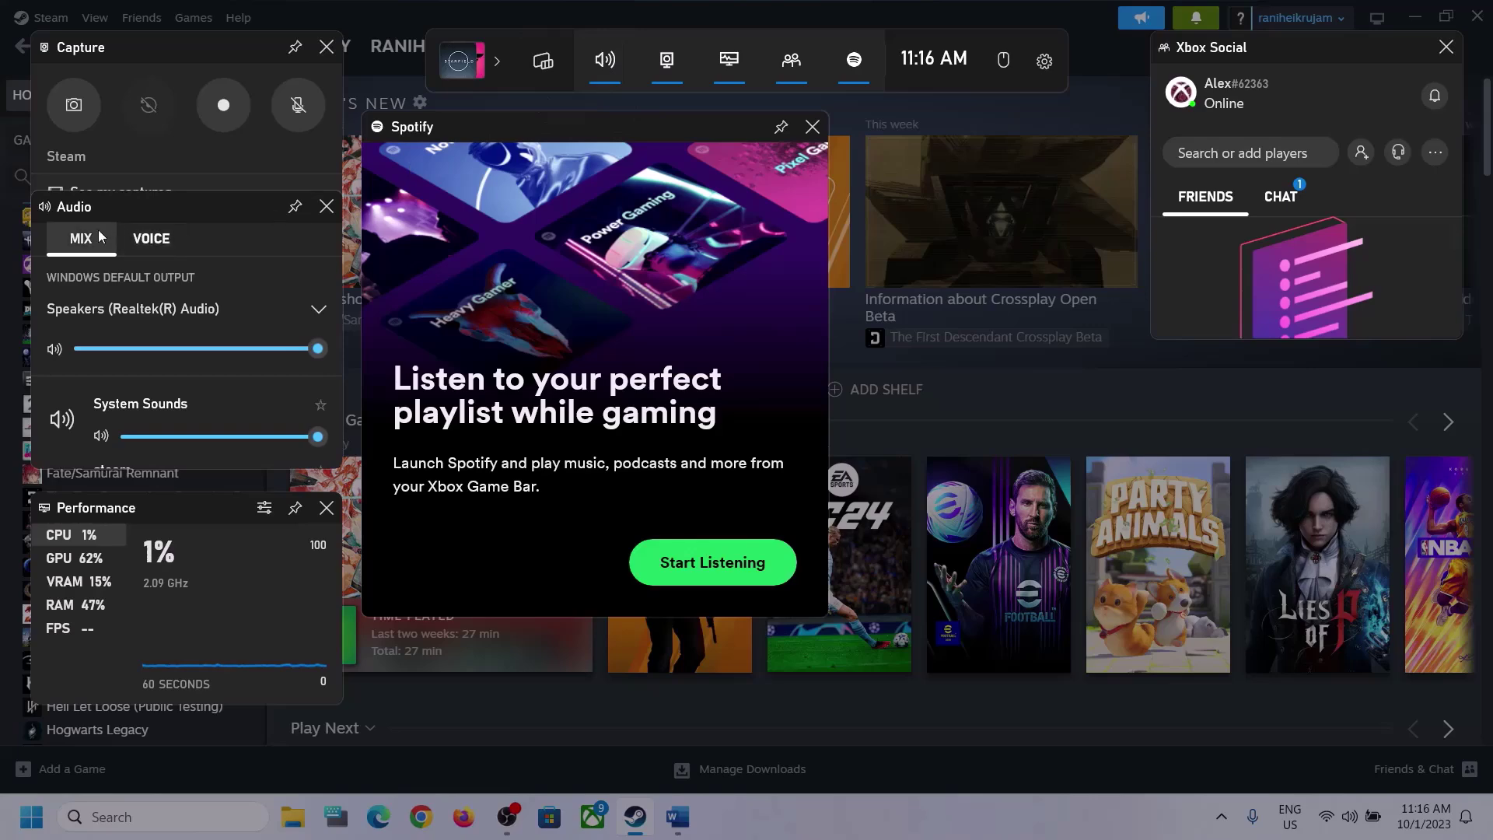
{"action": "left_click", "coordinate": [318, 311]}
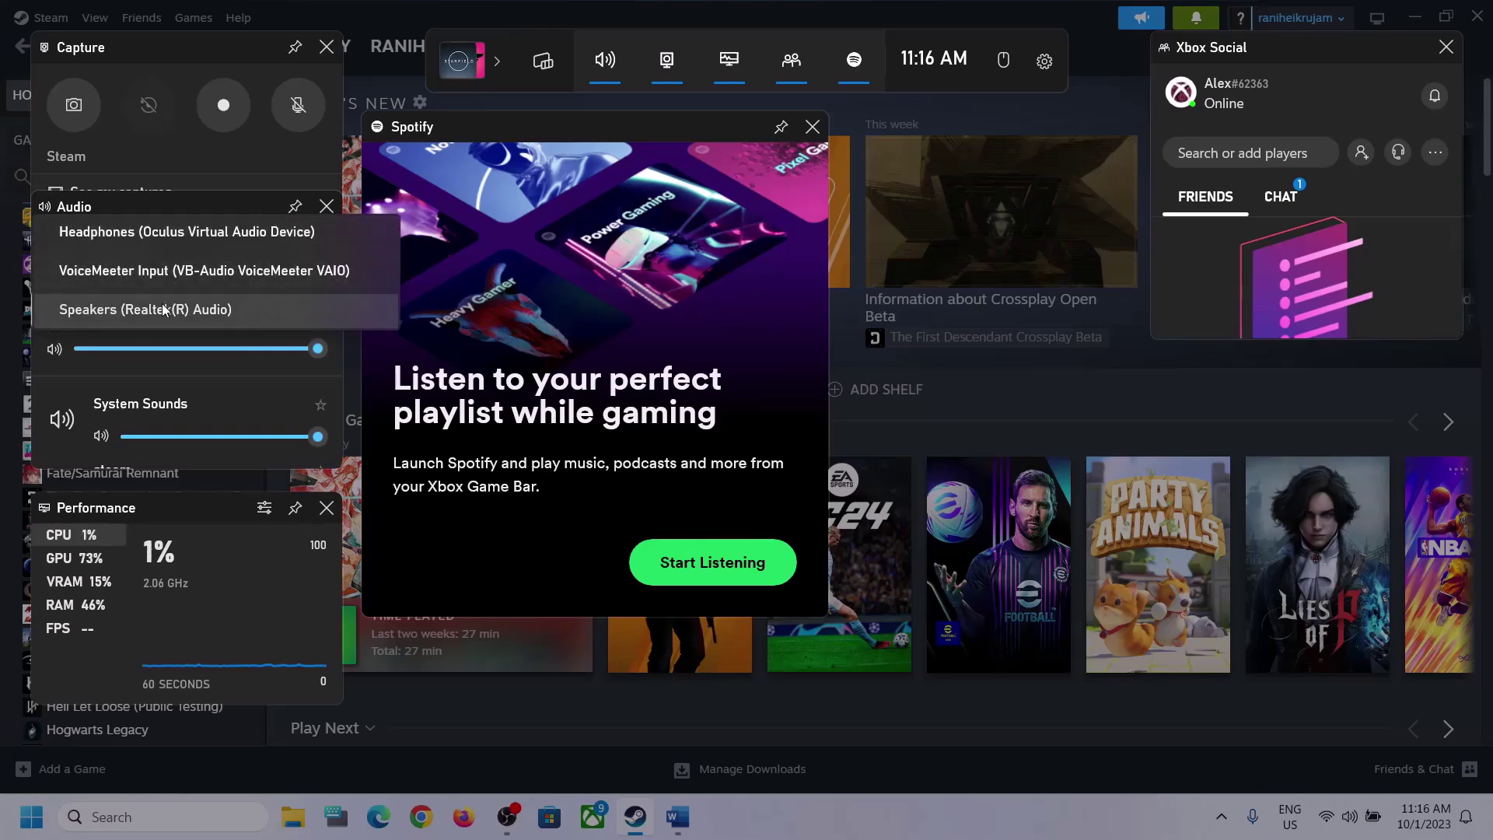
{"action": "left_click", "coordinate": [213, 310]}
{"action": "scroll", "coordinate": [227, 381], "scroll_direction": "down", "scroll_amount": 2}
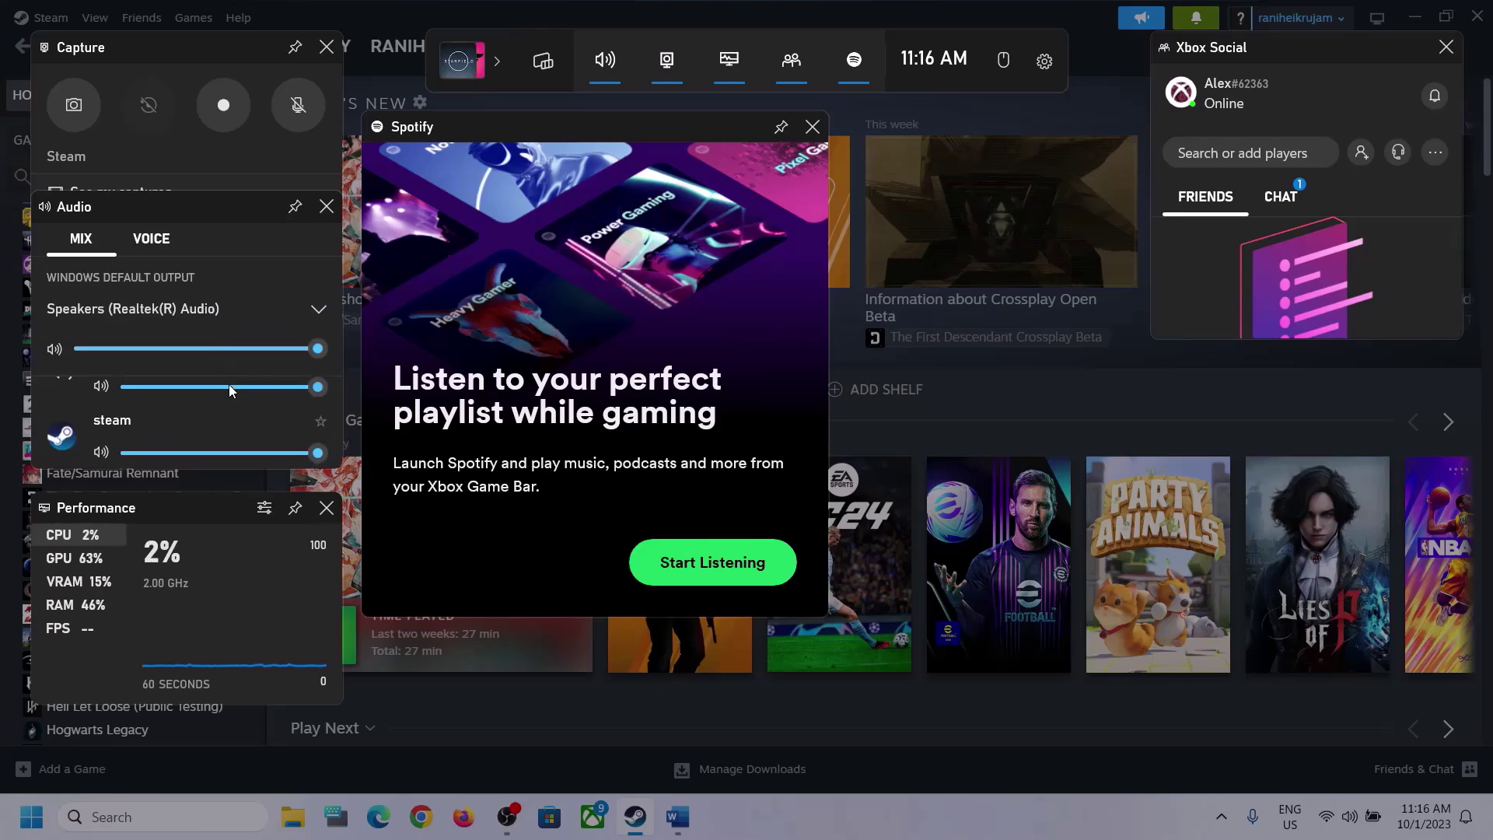
{"action": "scroll", "coordinate": [201, 420], "scroll_direction": "down", "scroll_amount": 1}
{"action": "scroll", "coordinate": [246, 423], "scroll_direction": "up", "scroll_amount": 1}
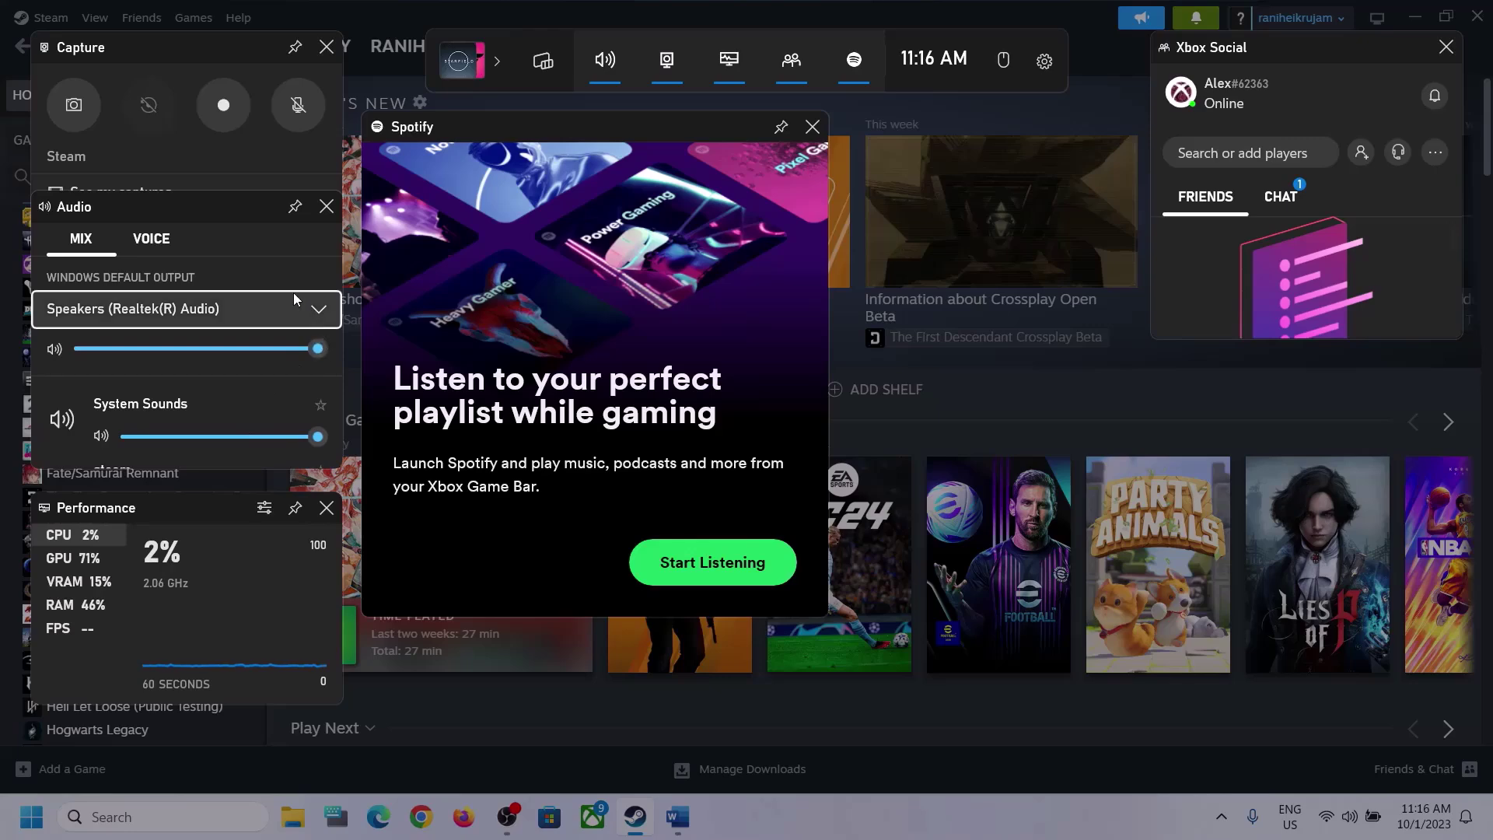
Check the available Windows default input devices in the Game Bar voice settings without changing the microphone
{"action": "left_click", "coordinate": [147, 245]}
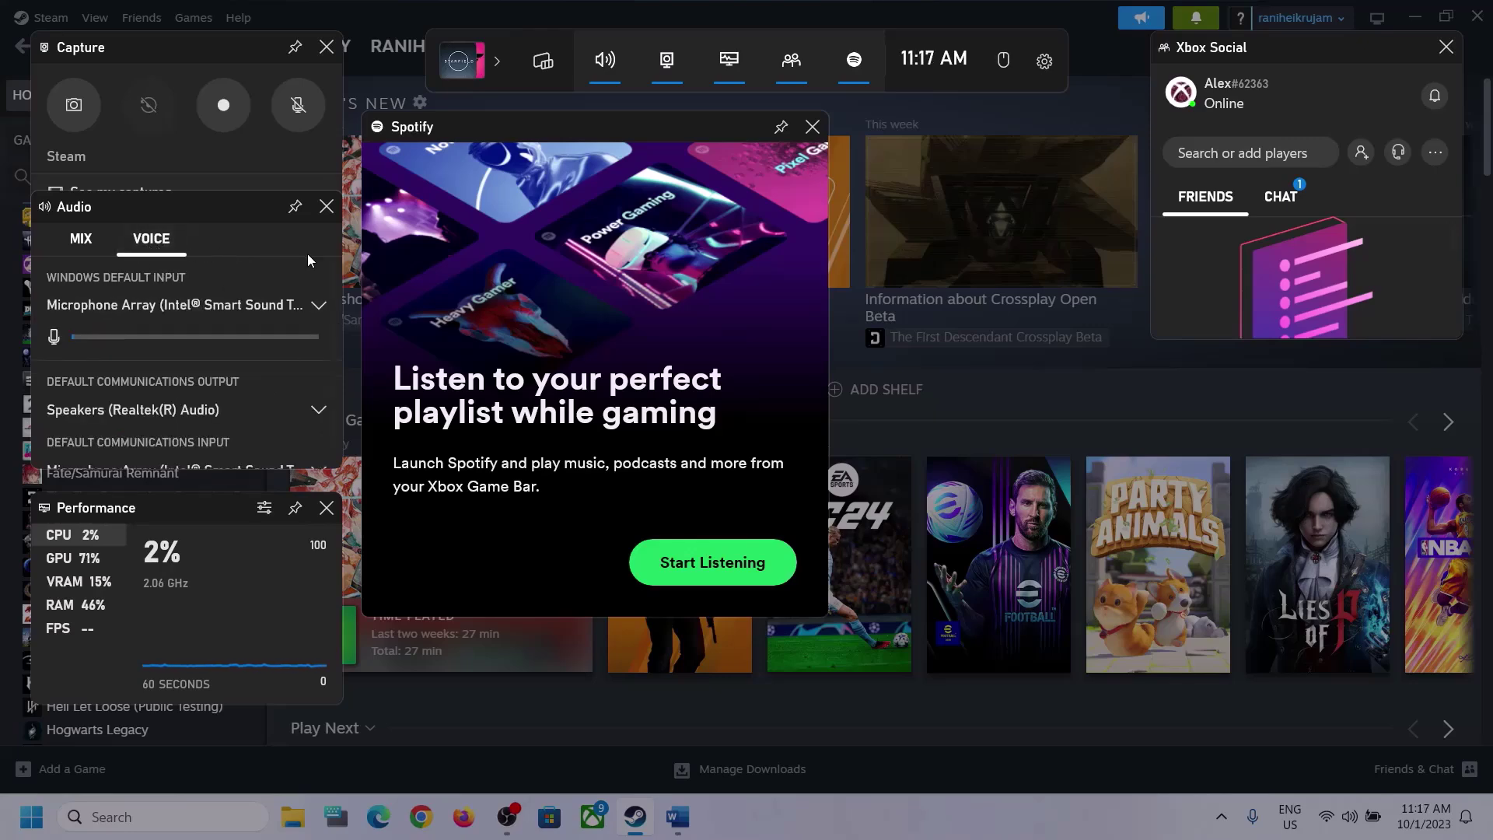
{"action": "left_click", "coordinate": [314, 305]}
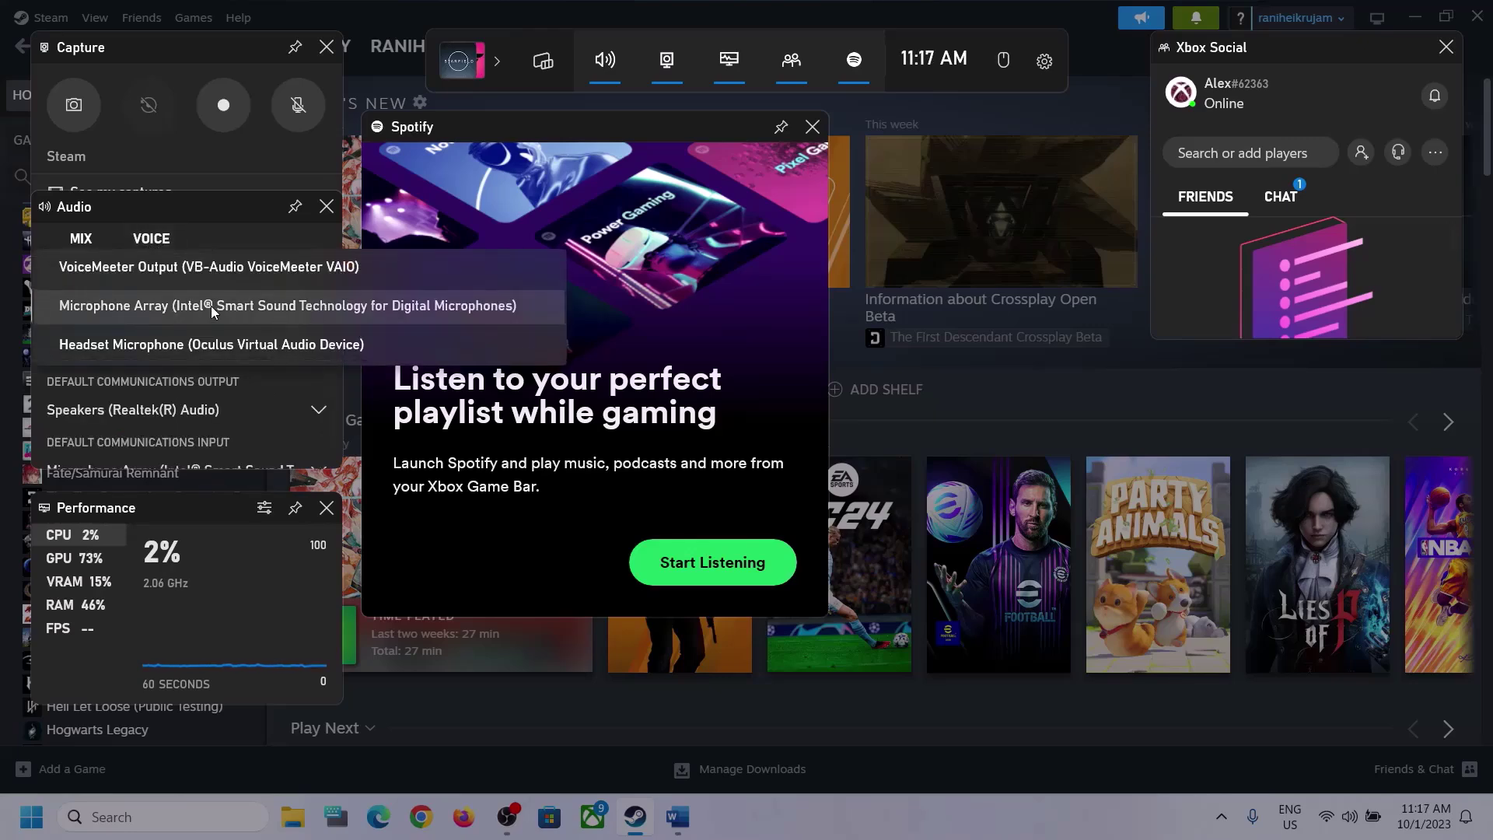
{"action": "left_click", "coordinate": [219, 211]}
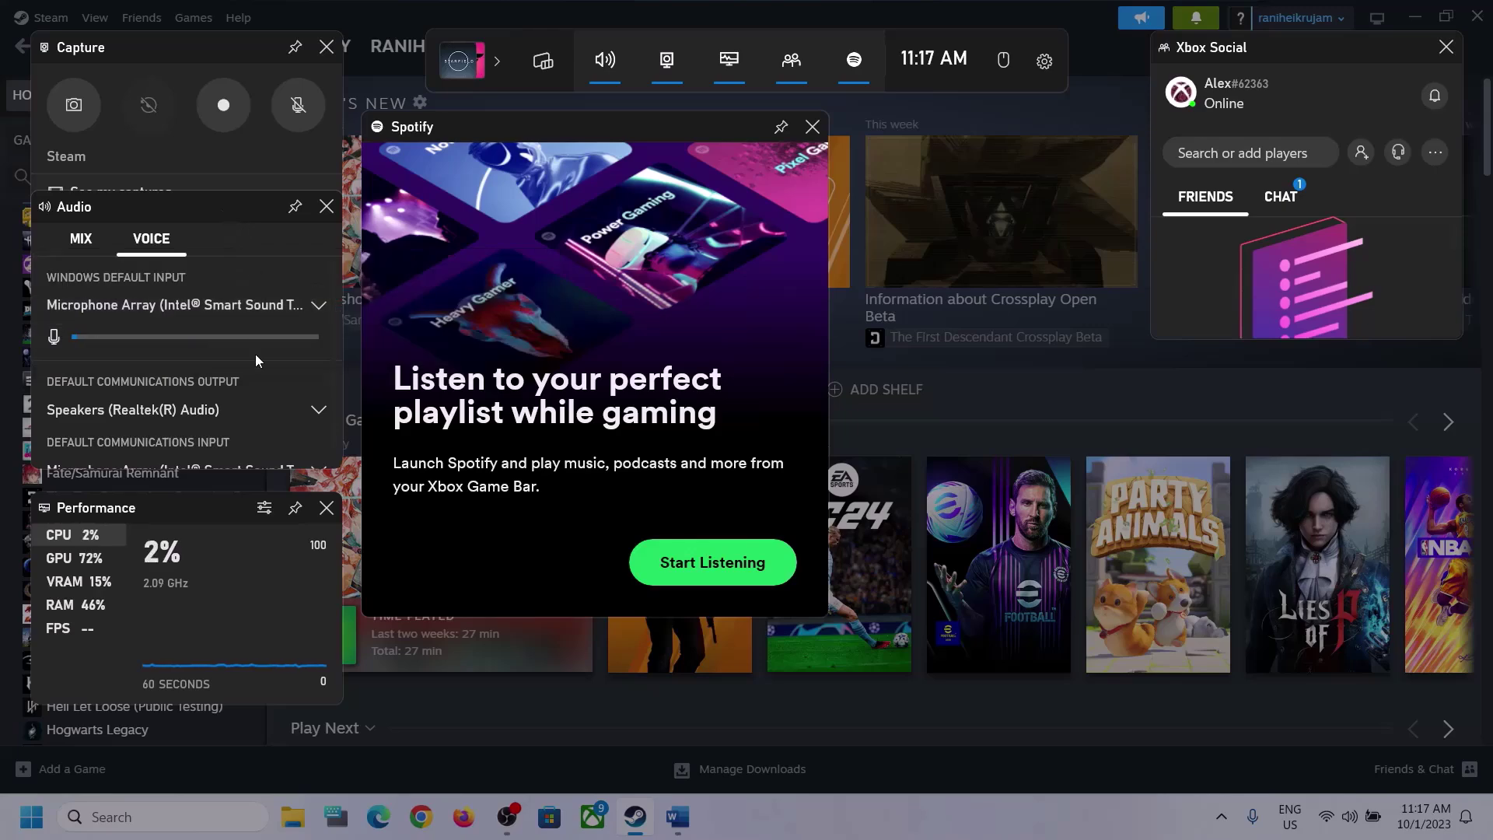
Choose Speakers (Realtek(R) Audio) as the default communications output, check the default communications input, and close Game Bar
{"action": "scroll", "coordinate": [253, 378], "scroll_direction": "down", "scroll_amount": 1}
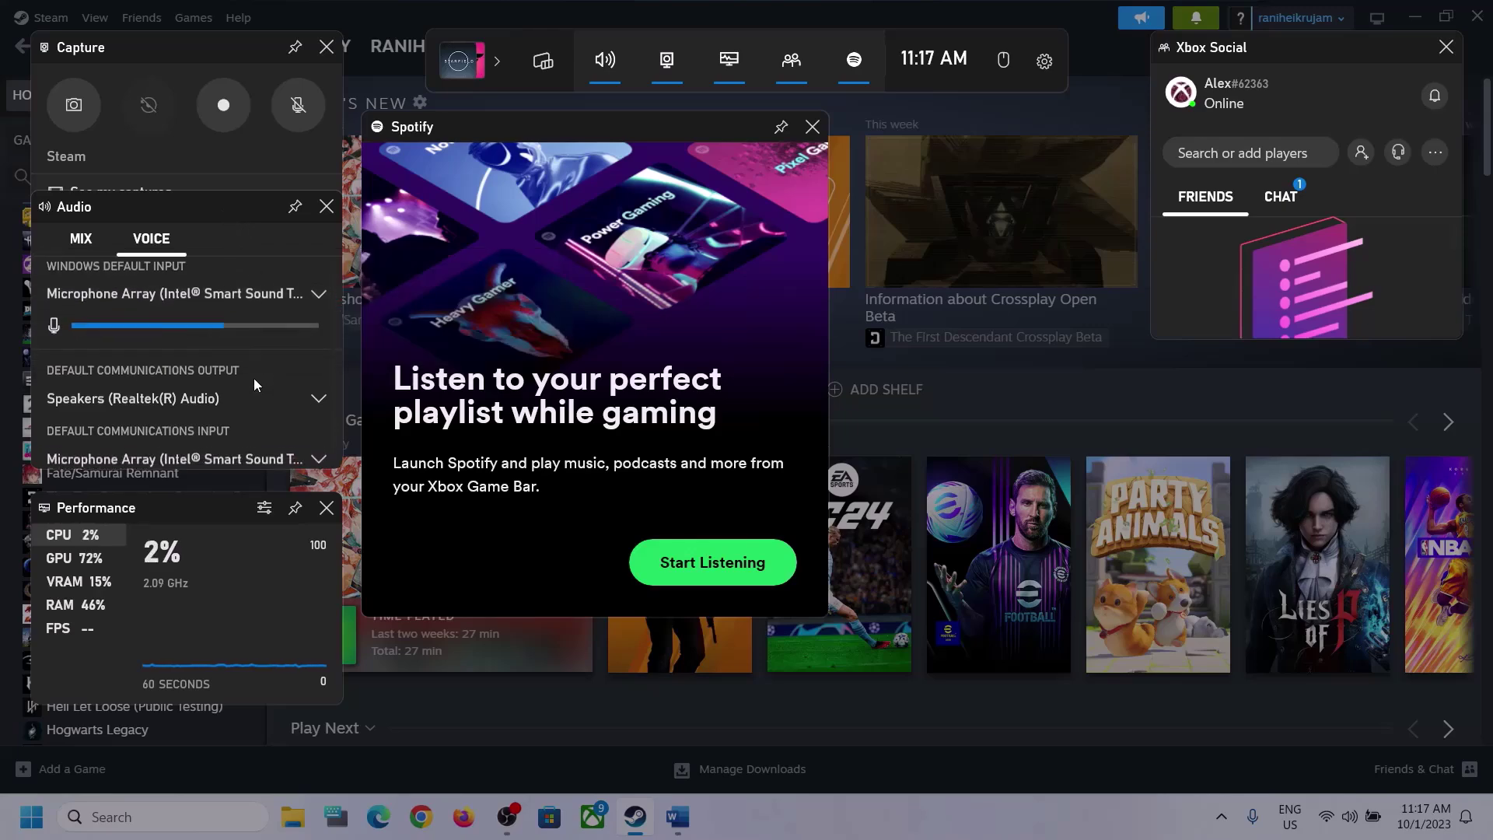
{"action": "left_click", "coordinate": [319, 387]}
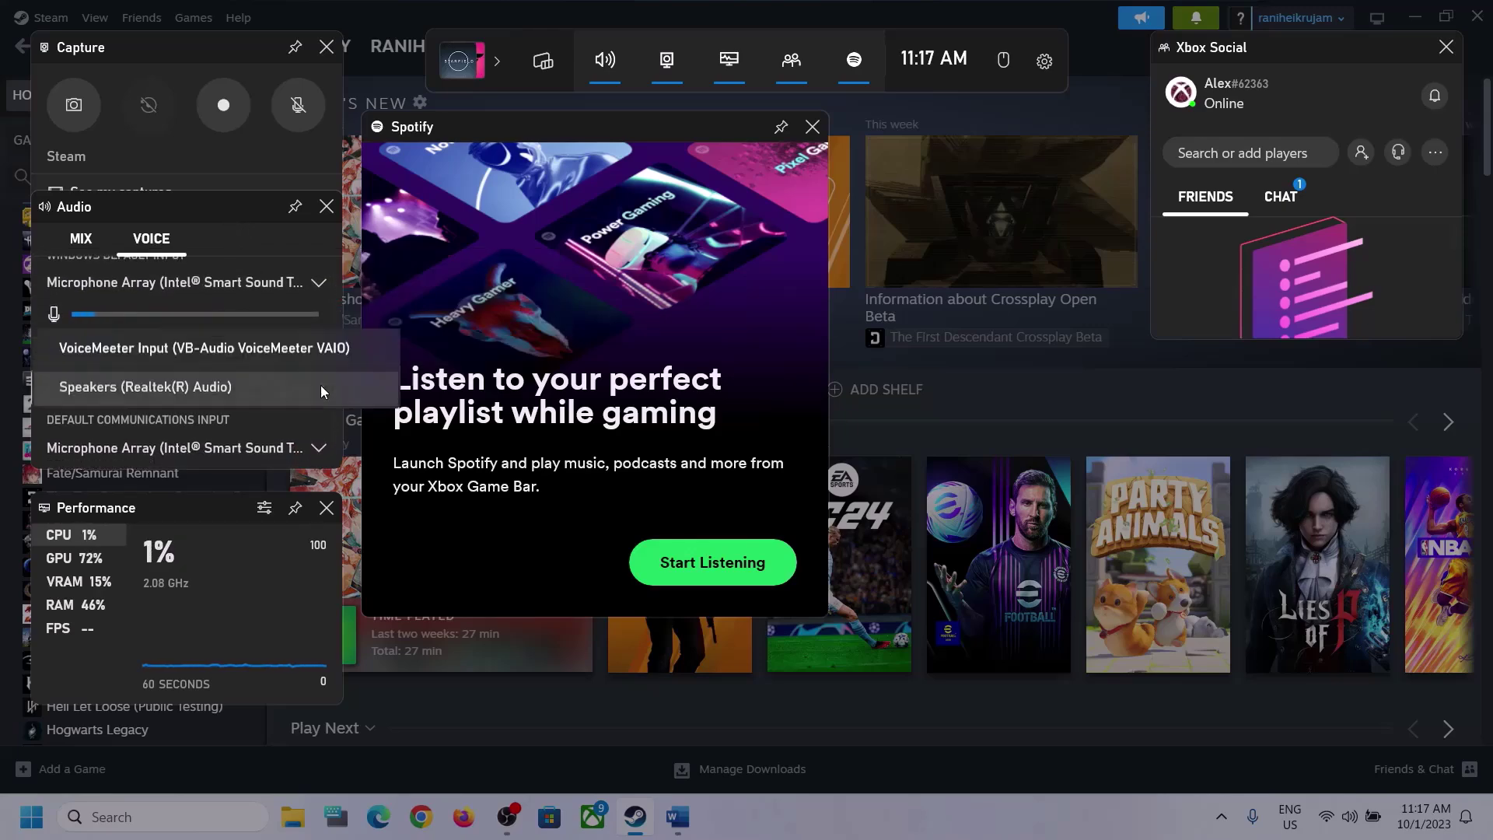
{"action": "left_click", "coordinate": [243, 389]}
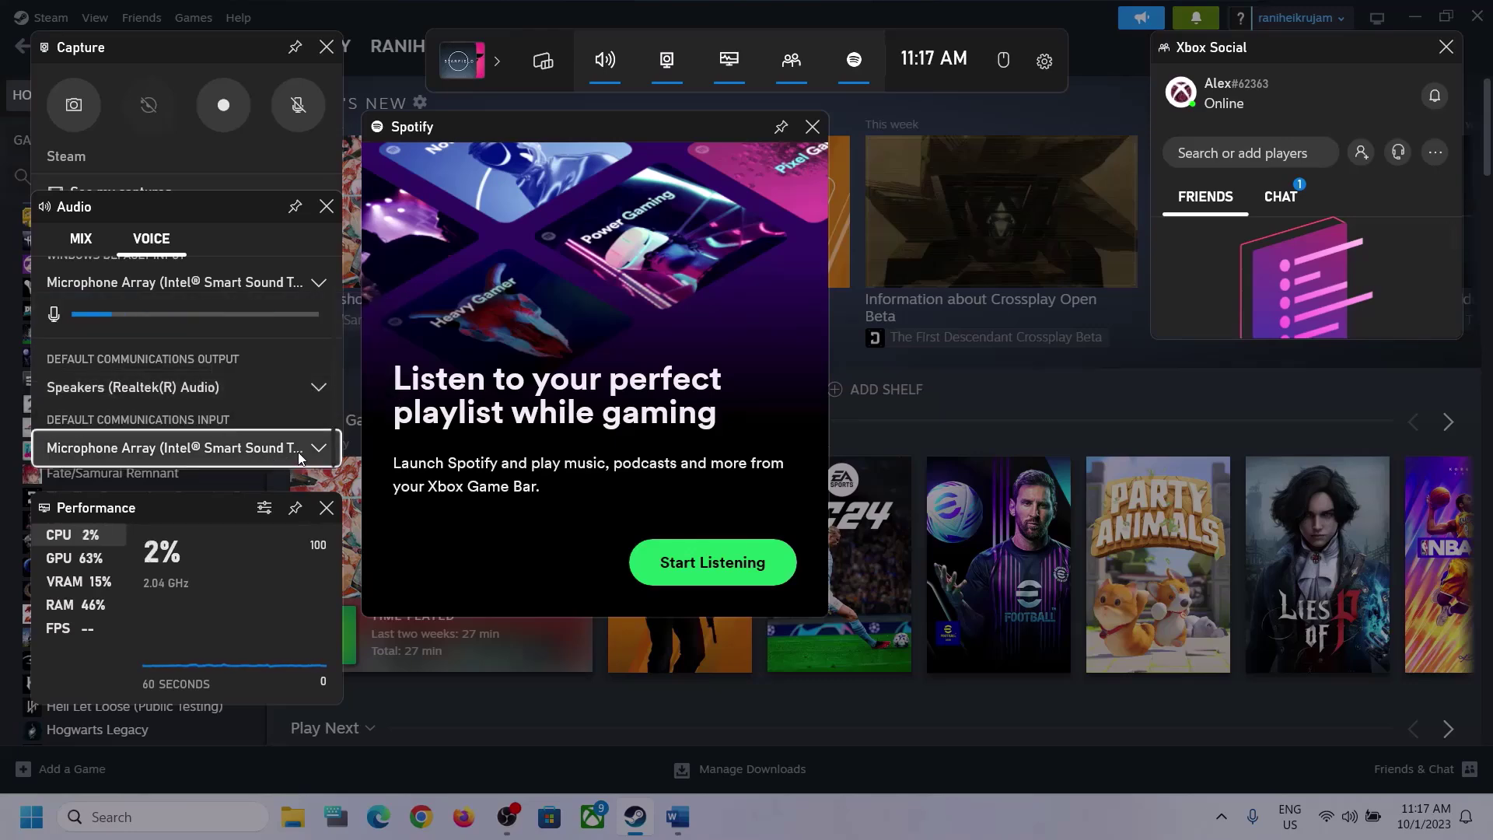
{"action": "left_click", "coordinate": [261, 459]}
{"action": "left_click", "coordinate": [310, 333]}
{"action": "left_click", "coordinate": [862, 231]}
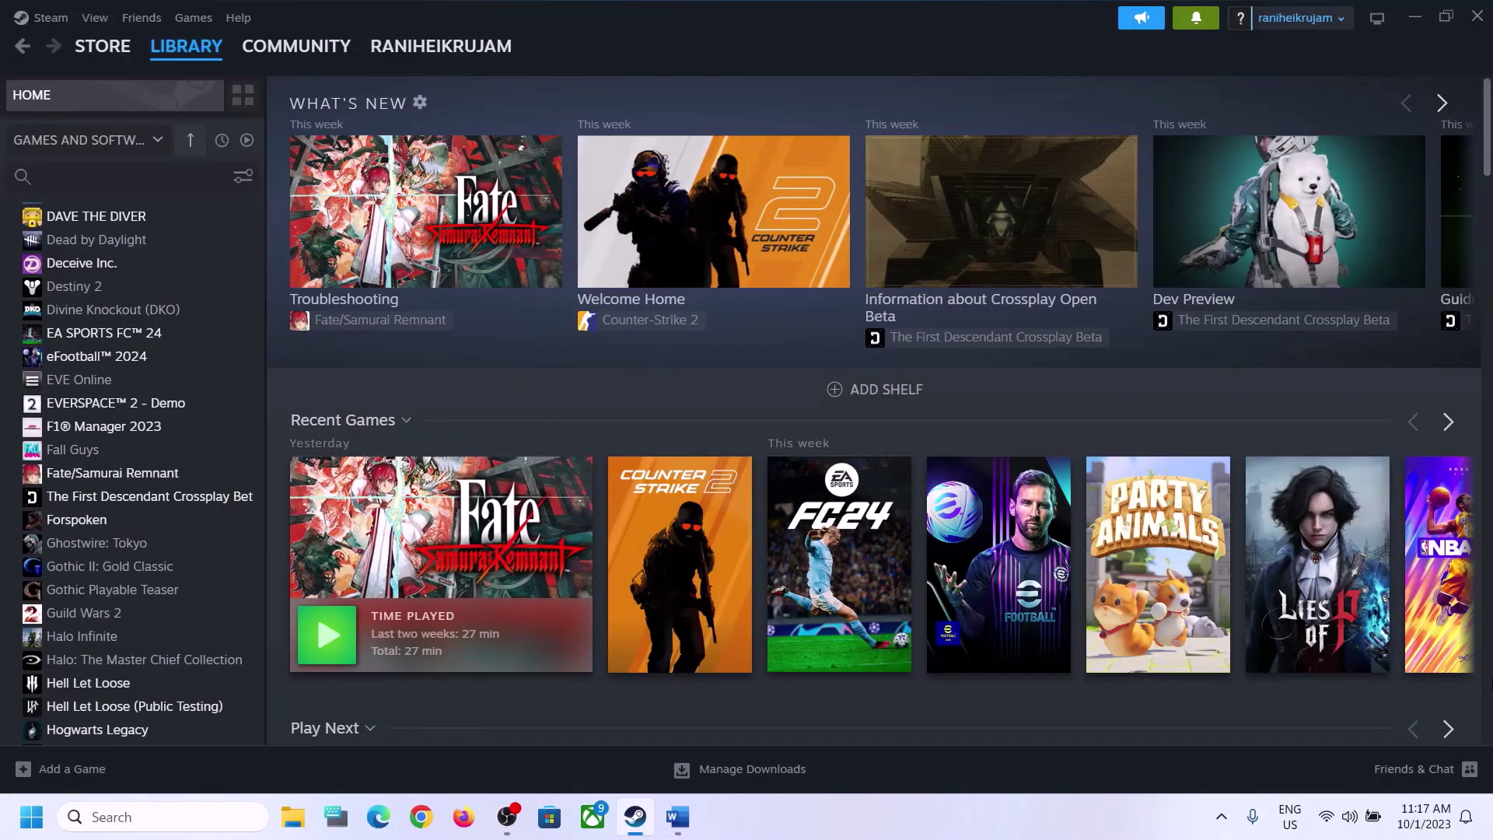
Switch to the Word document, highlight the Step 2 instruction about selecting the right audio device, and minimize the document
{"action": "left_click", "coordinate": [674, 816]}
{"action": "scroll", "coordinate": [389, 560], "scroll_direction": "down", "scroll_amount": 2}
{"action": "scroll", "coordinate": [427, 513], "scroll_direction": "up", "scroll_amount": 1}
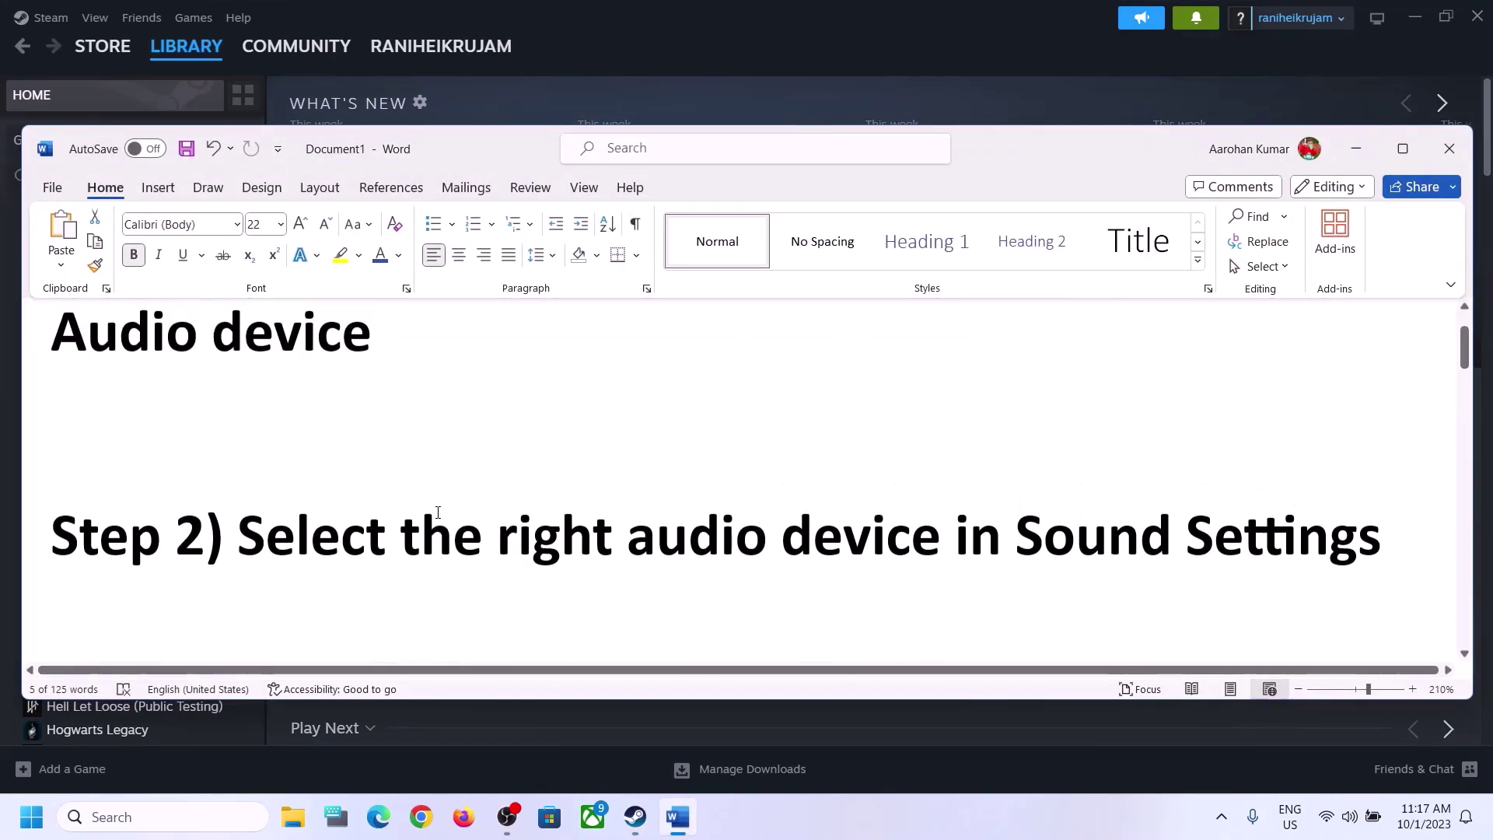
{"action": "left_click_drag", "start_coordinate": [237, 536], "coordinate": [1186, 537]}
{"action": "left_click", "coordinate": [1357, 149]}
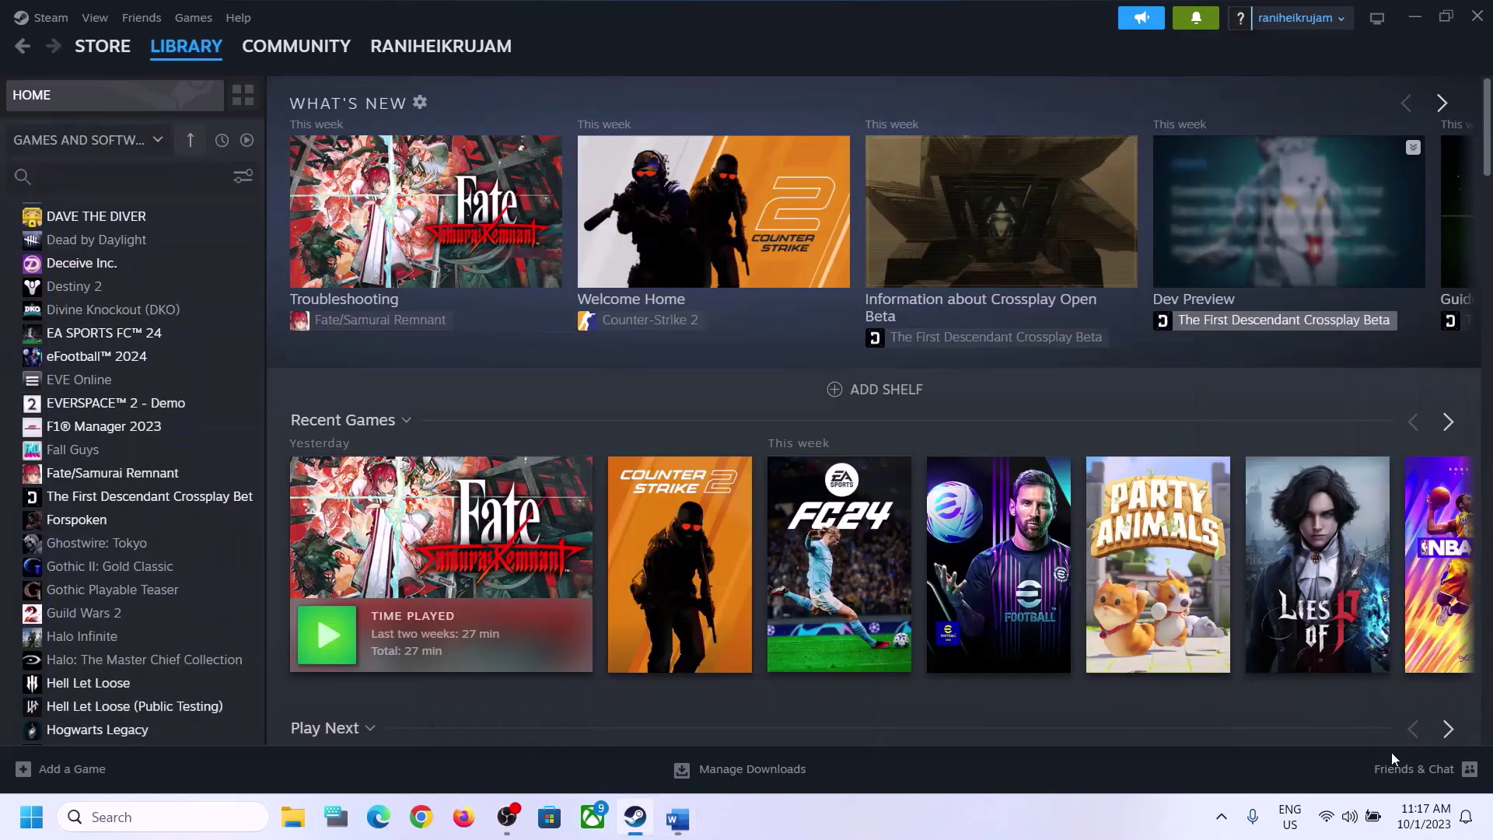
Review the sound output devices, spatial sound and volume mixer in the Windows quick settings, and close them
{"action": "left_click", "coordinate": [1351, 822]}
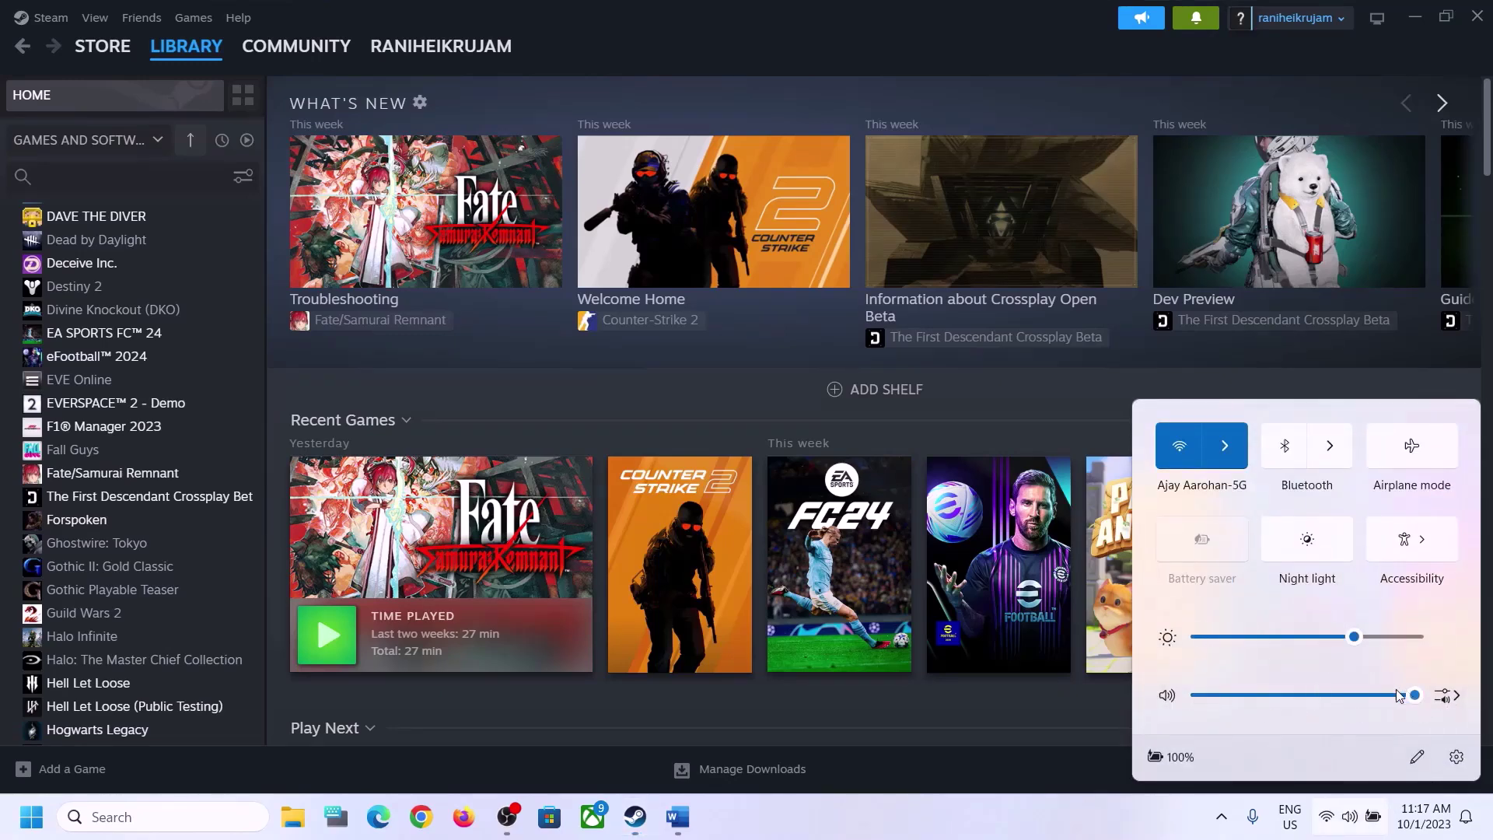
{"action": "left_click", "coordinate": [1455, 697]}
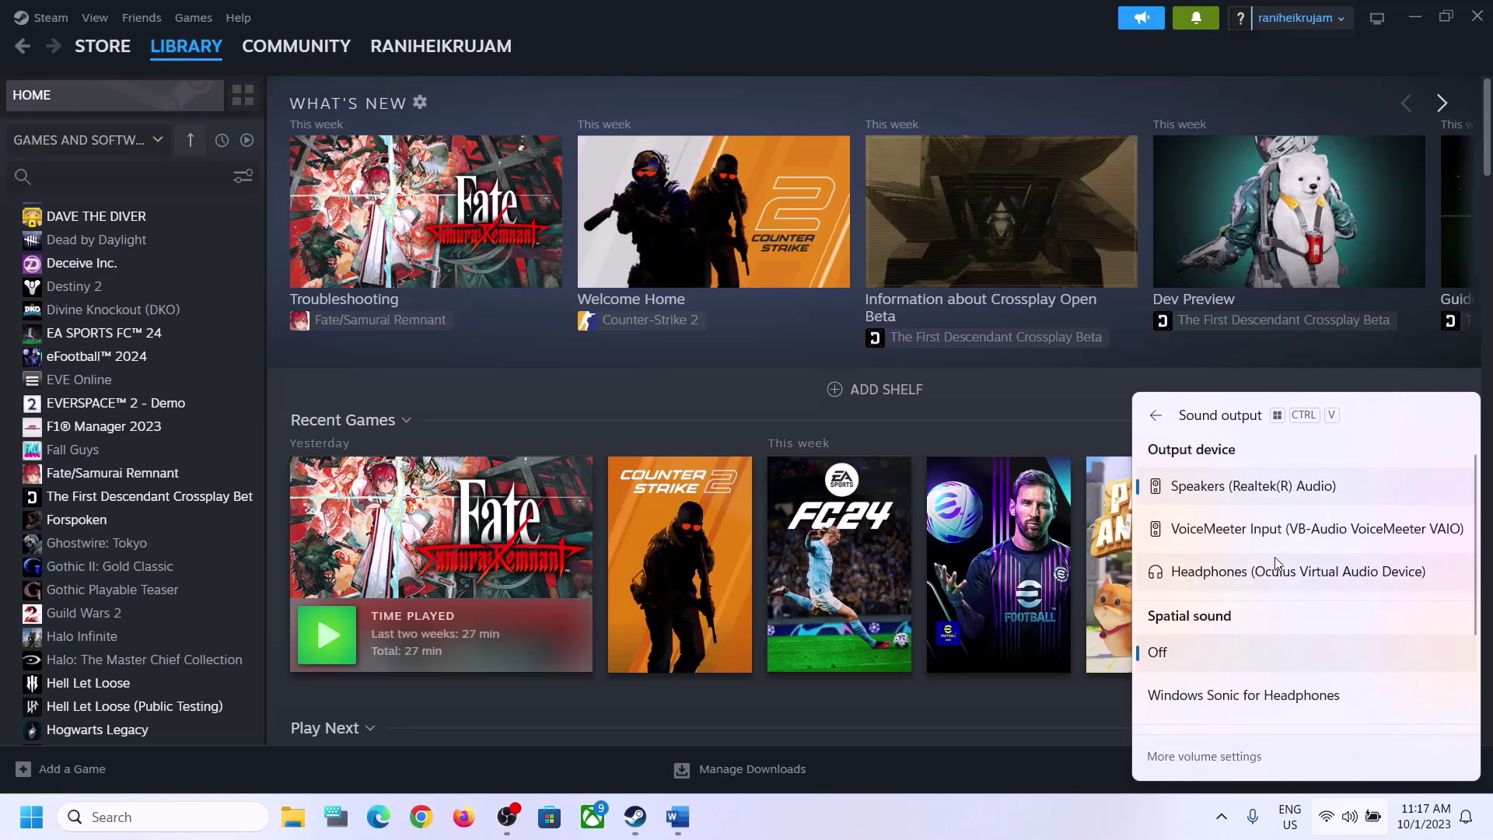
{"action": "scroll", "coordinate": [1275, 551], "scroll_direction": "down", "scroll_amount": 3}
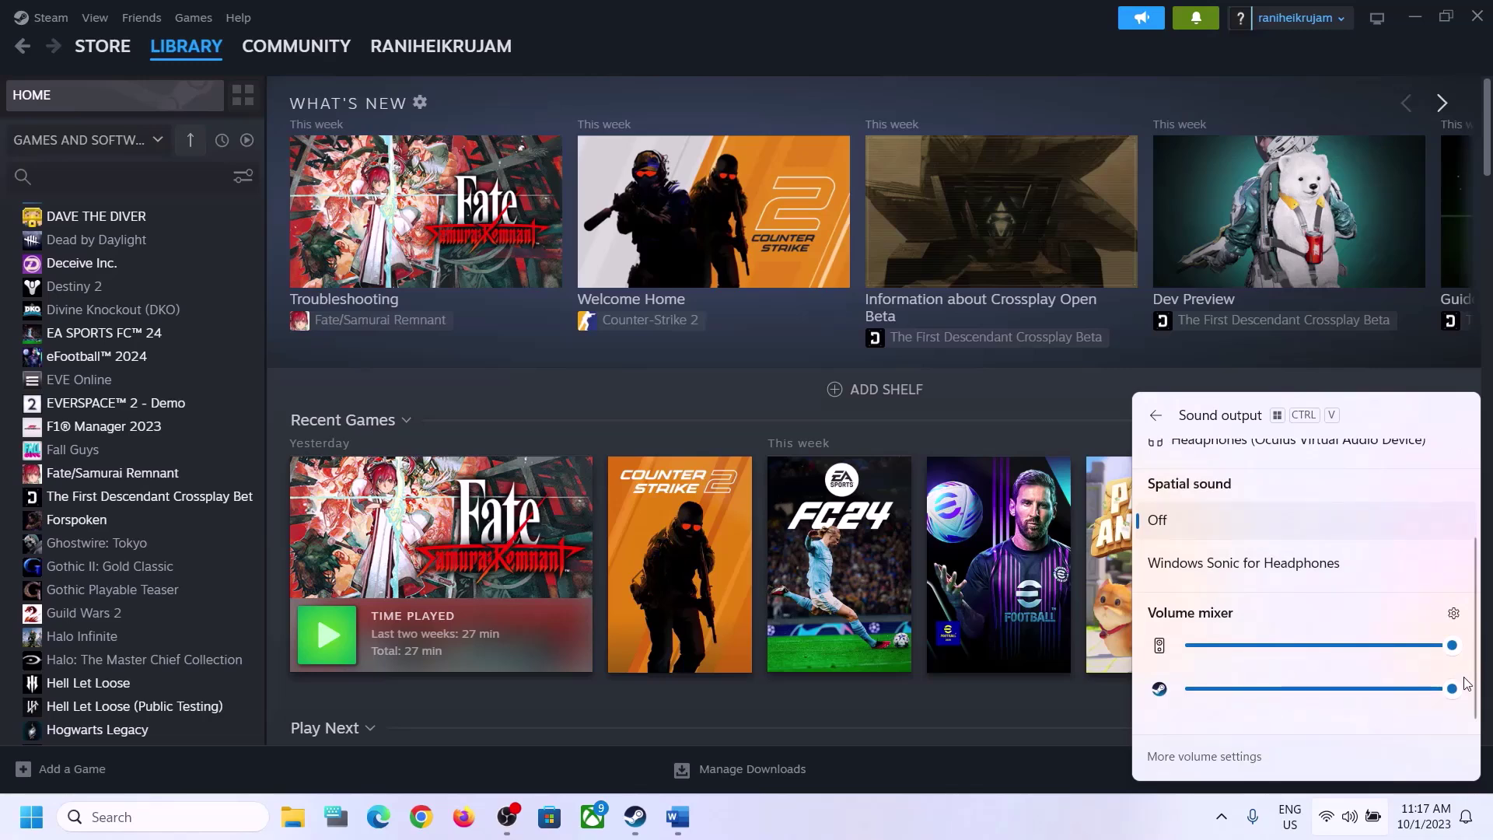
{"action": "left_click", "coordinate": [1173, 817]}
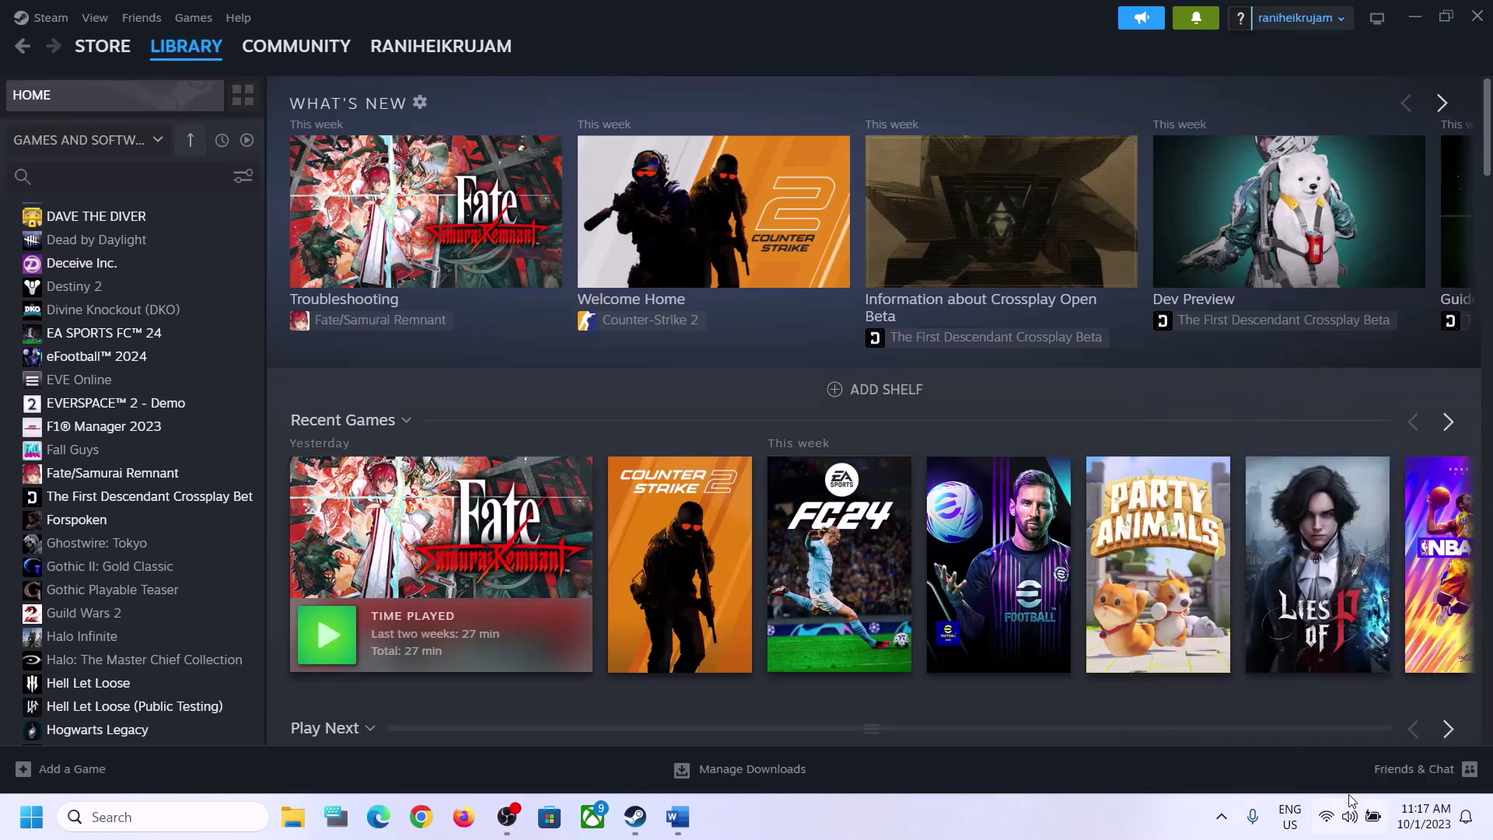
Open the Windows Sound settings and review the selected output and input devices and their volumes
{"action": "right_click", "coordinate": [1350, 825]}
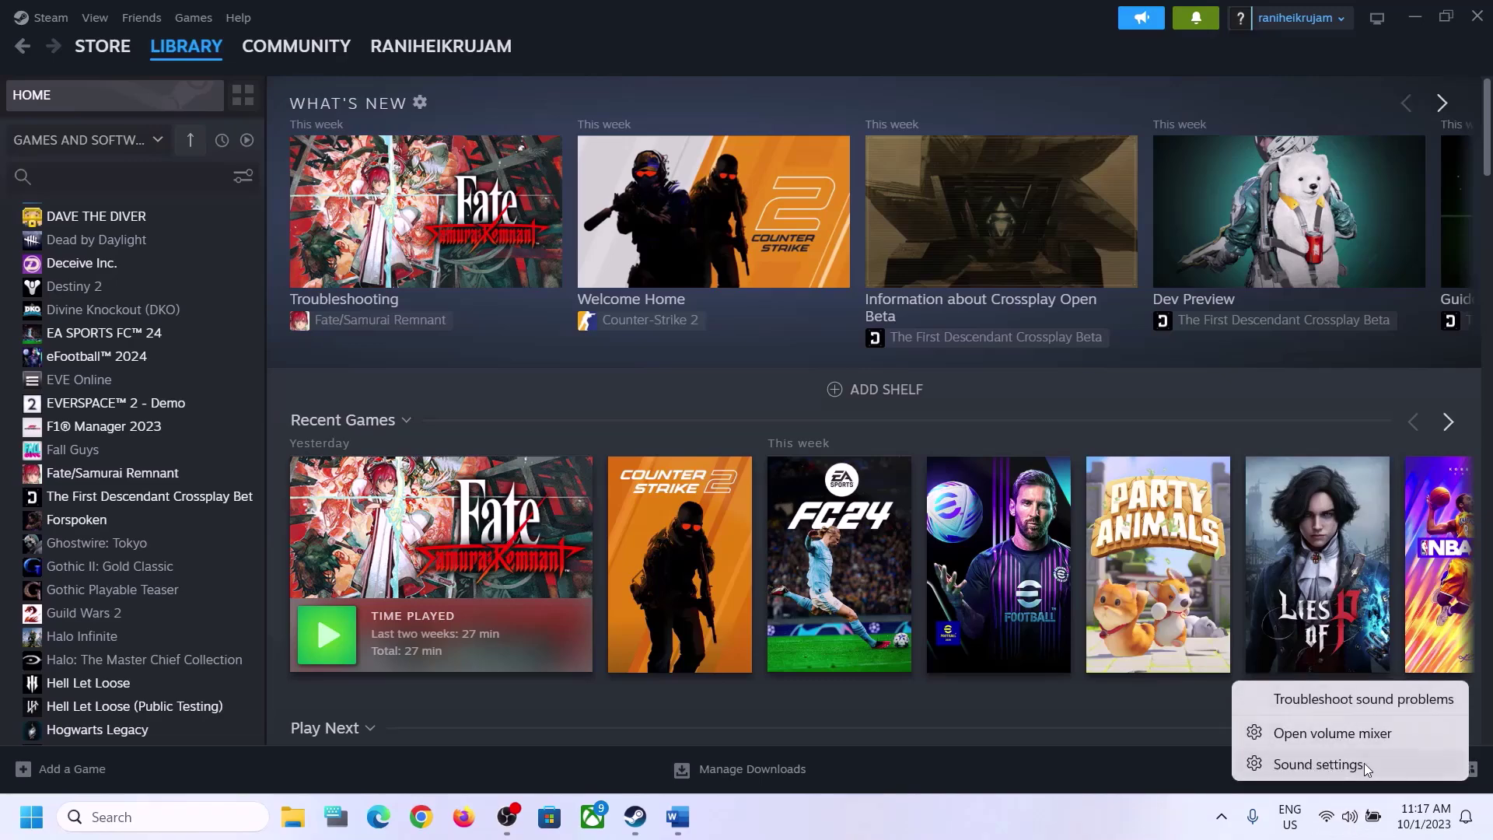
{"action": "left_click", "coordinate": [1332, 764]}
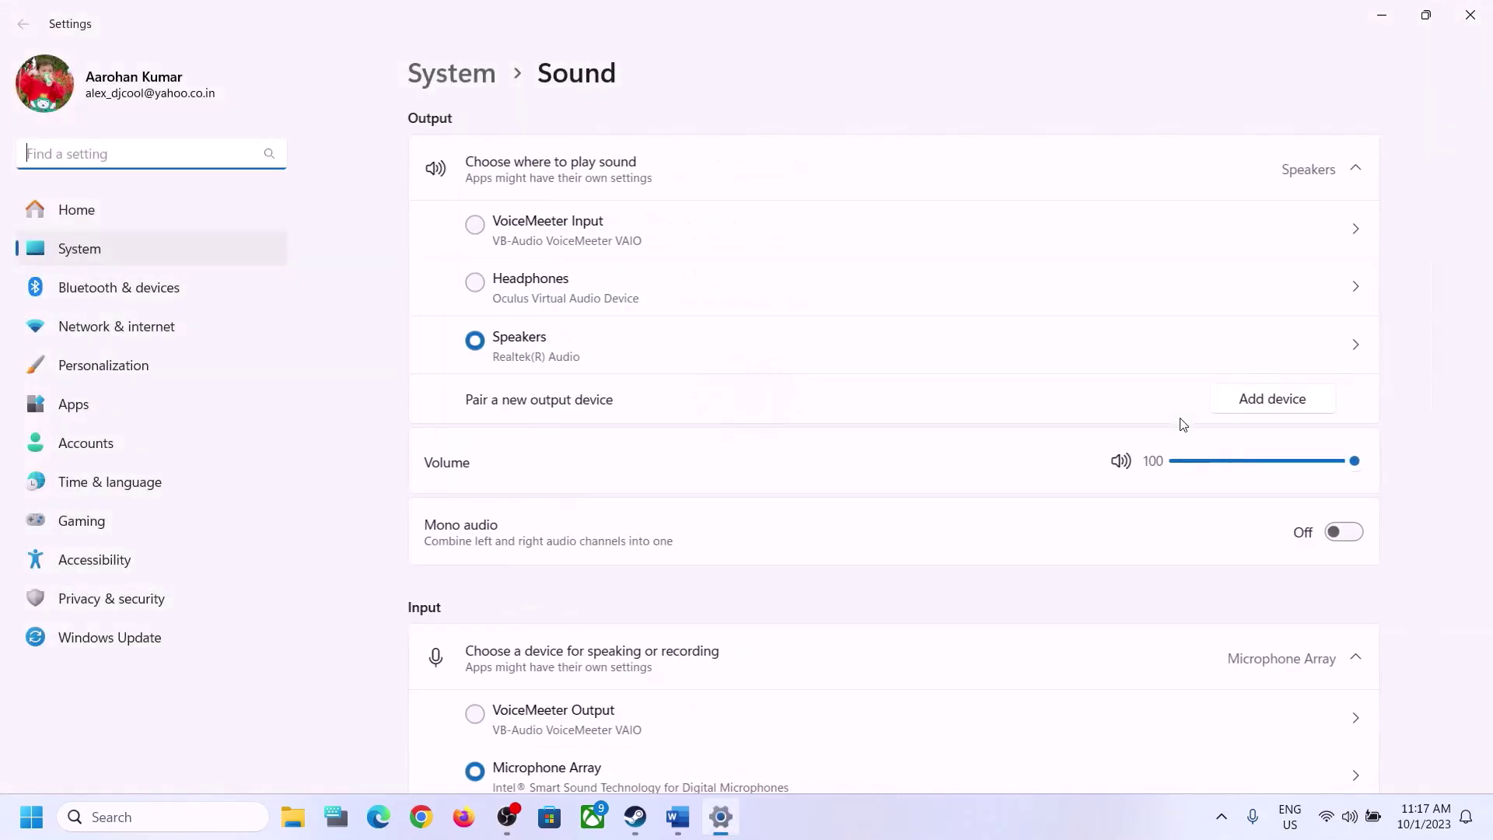
{"action": "left_click", "coordinate": [1355, 170]}
{"action": "left_click", "coordinate": [1355, 171]}
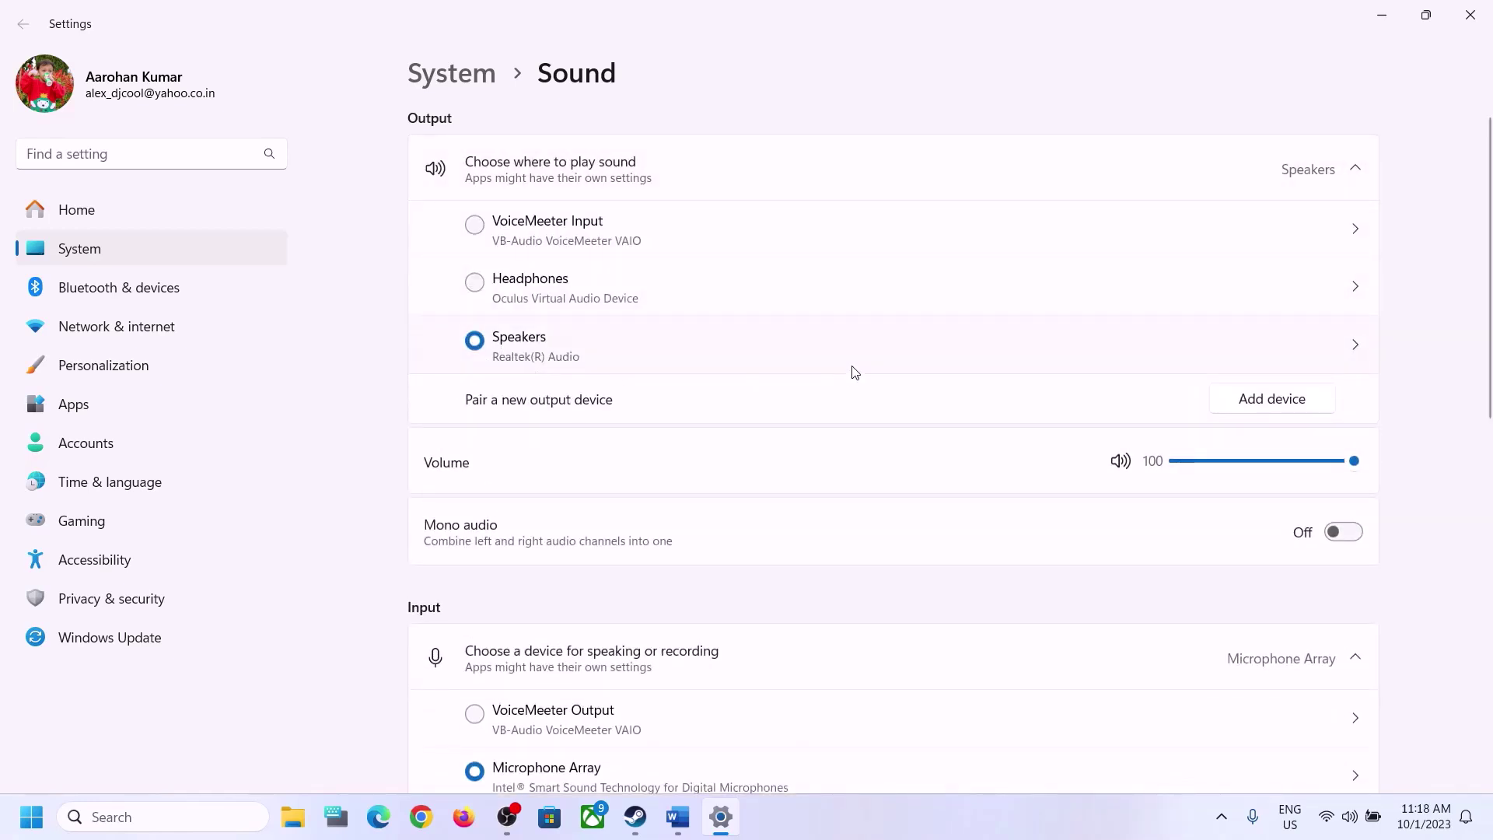
{"action": "scroll", "coordinate": [1115, 591], "scroll_direction": "down", "scroll_amount": 8}
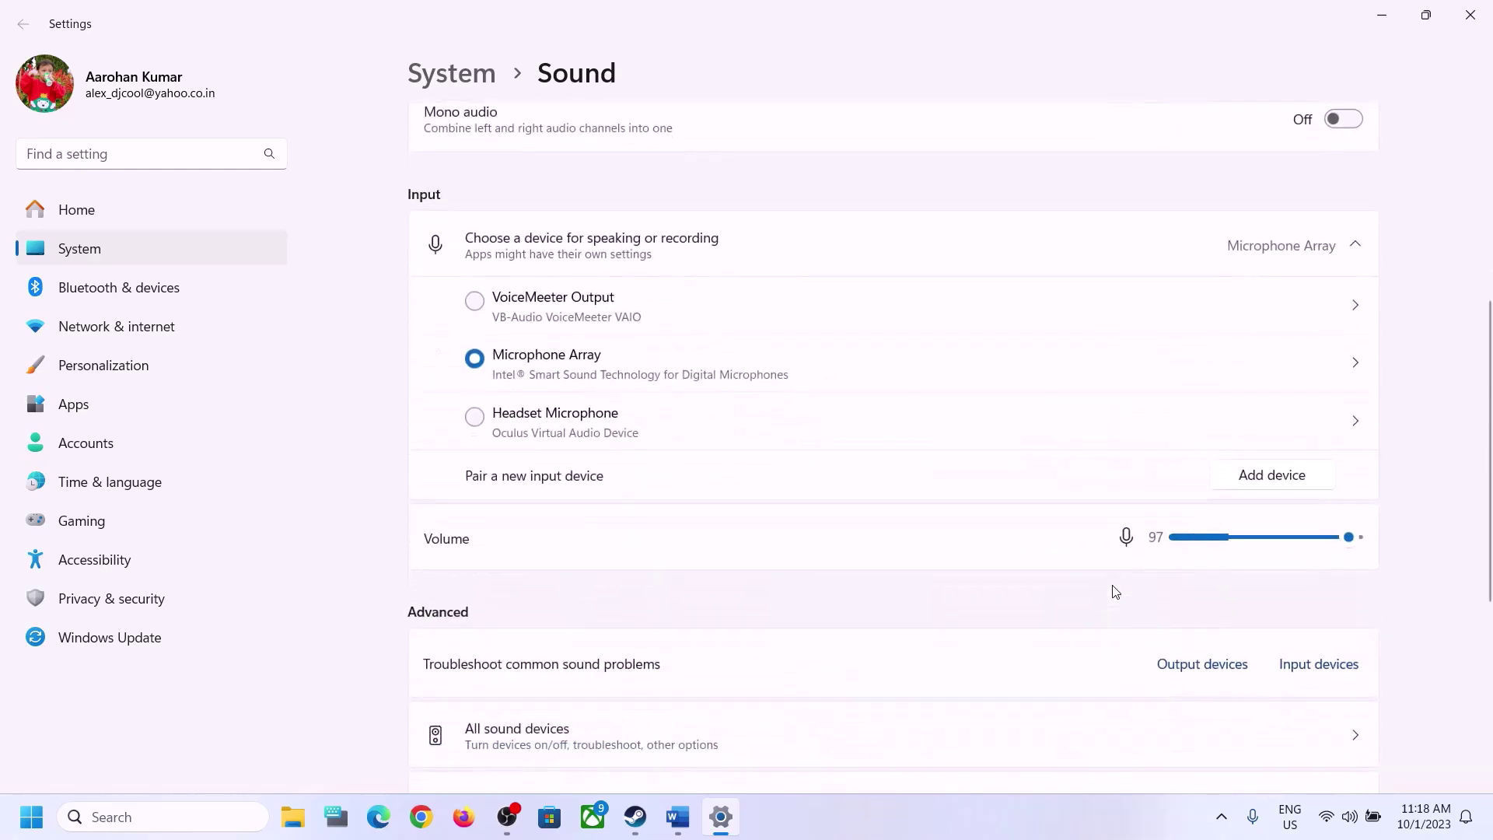
{"action": "scroll", "coordinate": [1116, 591], "scroll_direction": "up", "scroll_amount": 3}
{"action": "scroll", "coordinate": [1110, 593], "scroll_direction": "down", "scroll_amount": 3}
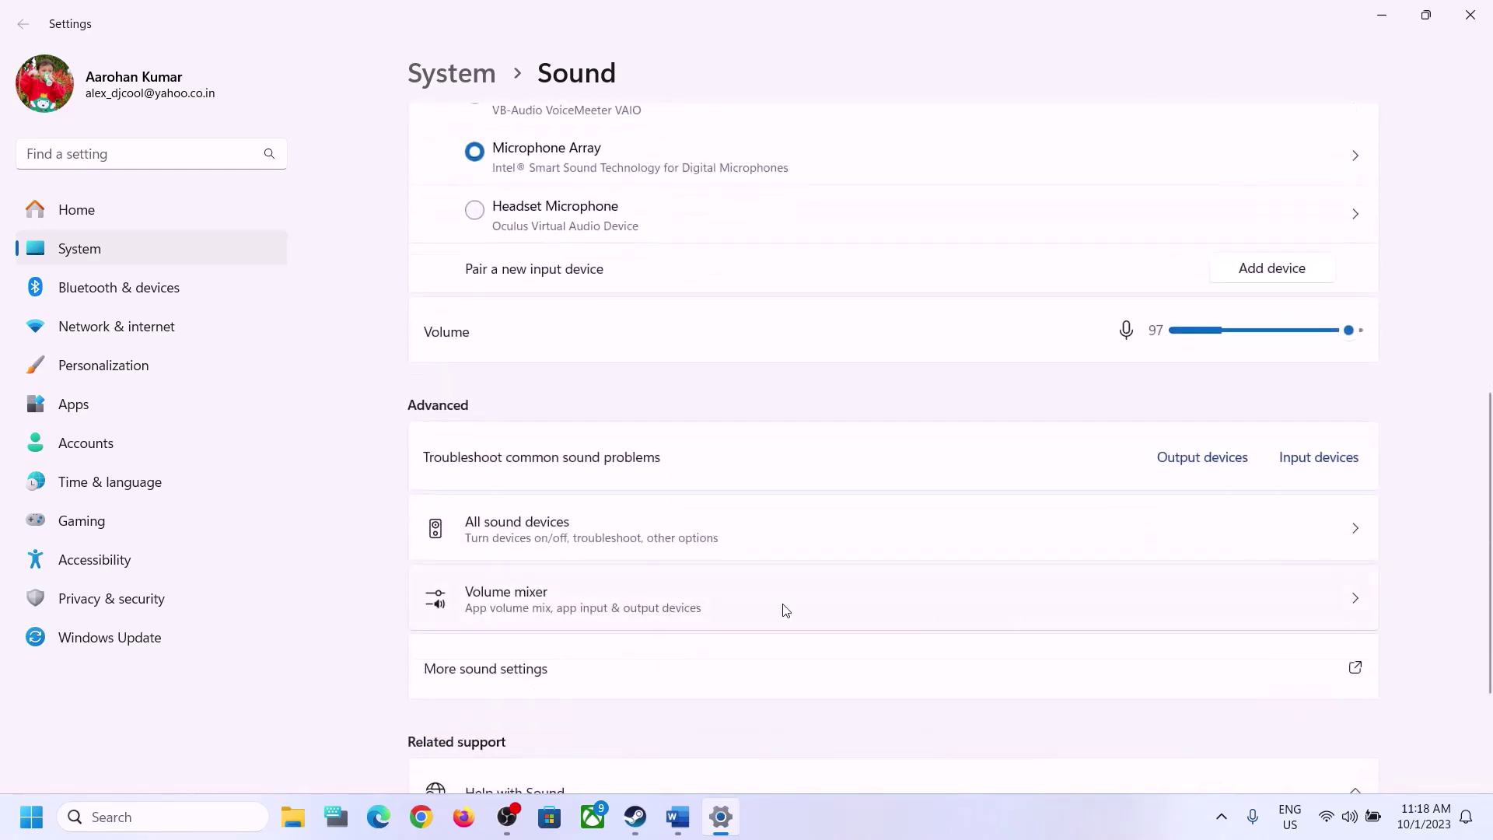
Review the devices and per-app volumes in the Volume mixer settings, and close Settings
{"action": "left_click", "coordinate": [517, 605]}
{"action": "scroll", "coordinate": [1011, 560], "scroll_direction": "down", "scroll_amount": 1}
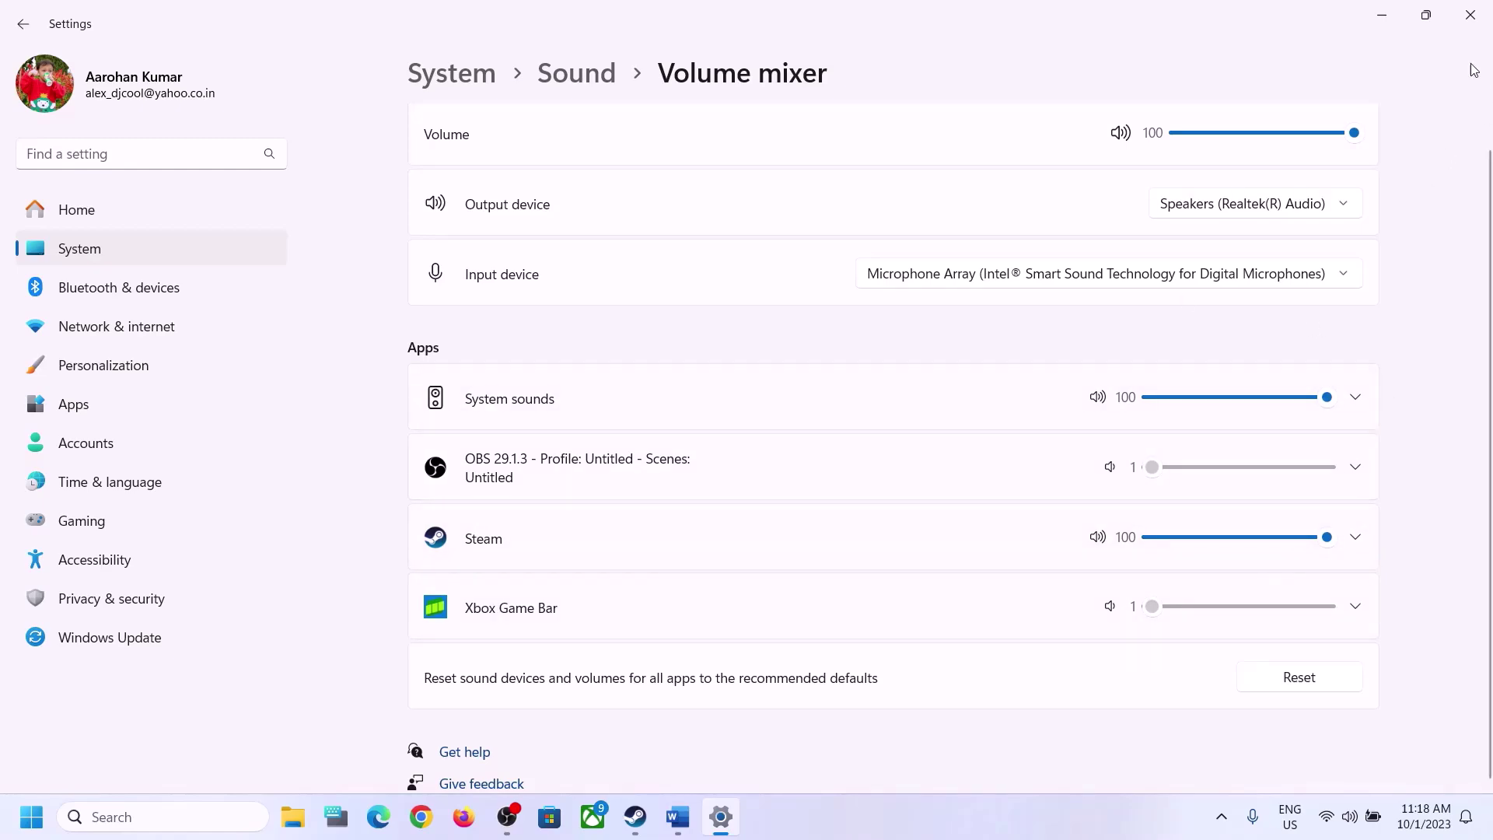
{"action": "left_click", "coordinate": [1470, 16]}
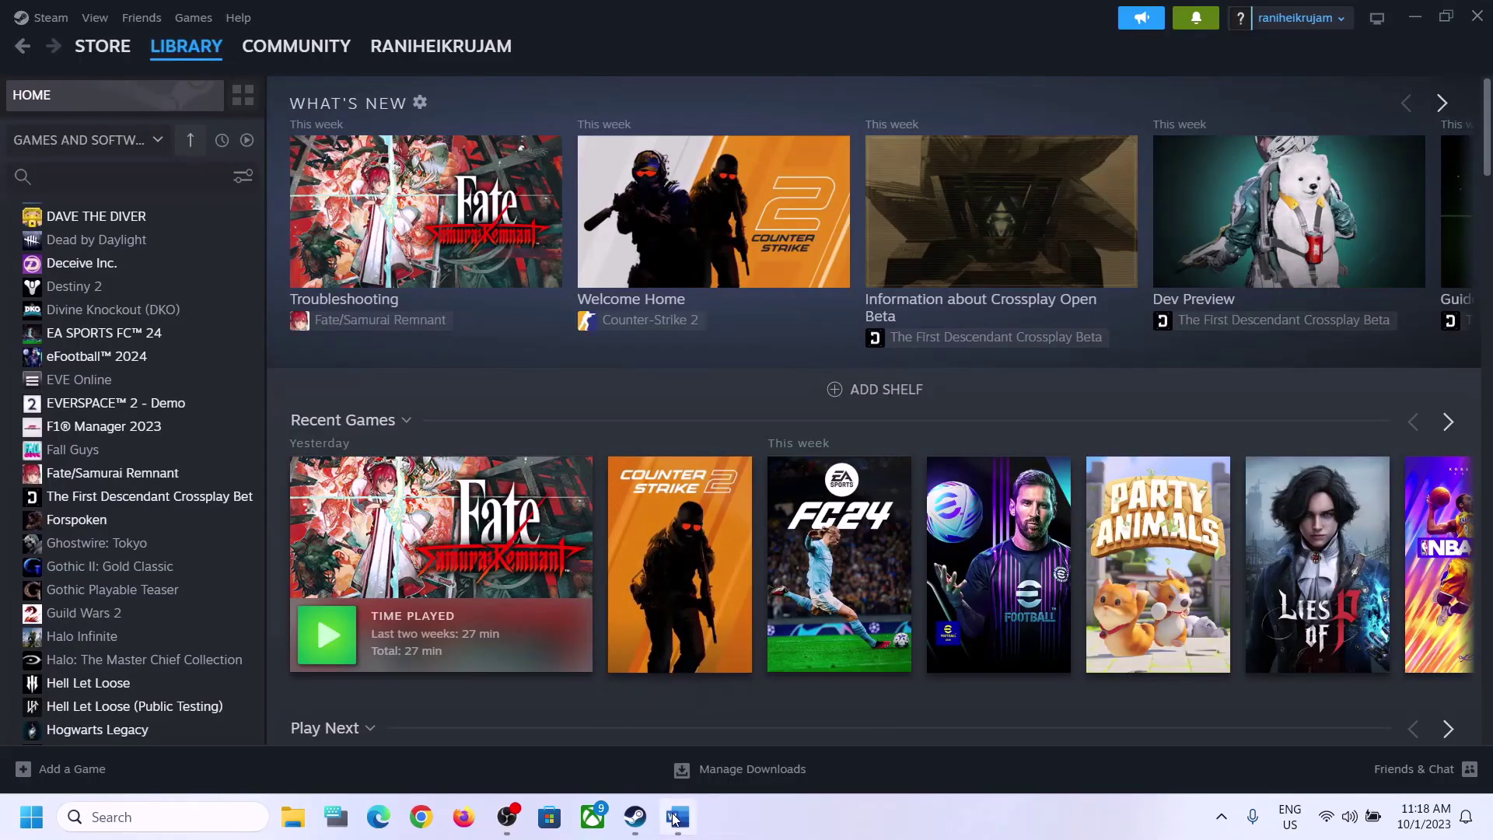
Return to the Word document and highlight the Step 3 instructions "Restart the game" and "Restart PC"
{"action": "left_click", "coordinate": [677, 817]}
{"action": "scroll", "coordinate": [645, 599], "scroll_direction": "down", "scroll_amount": 3}
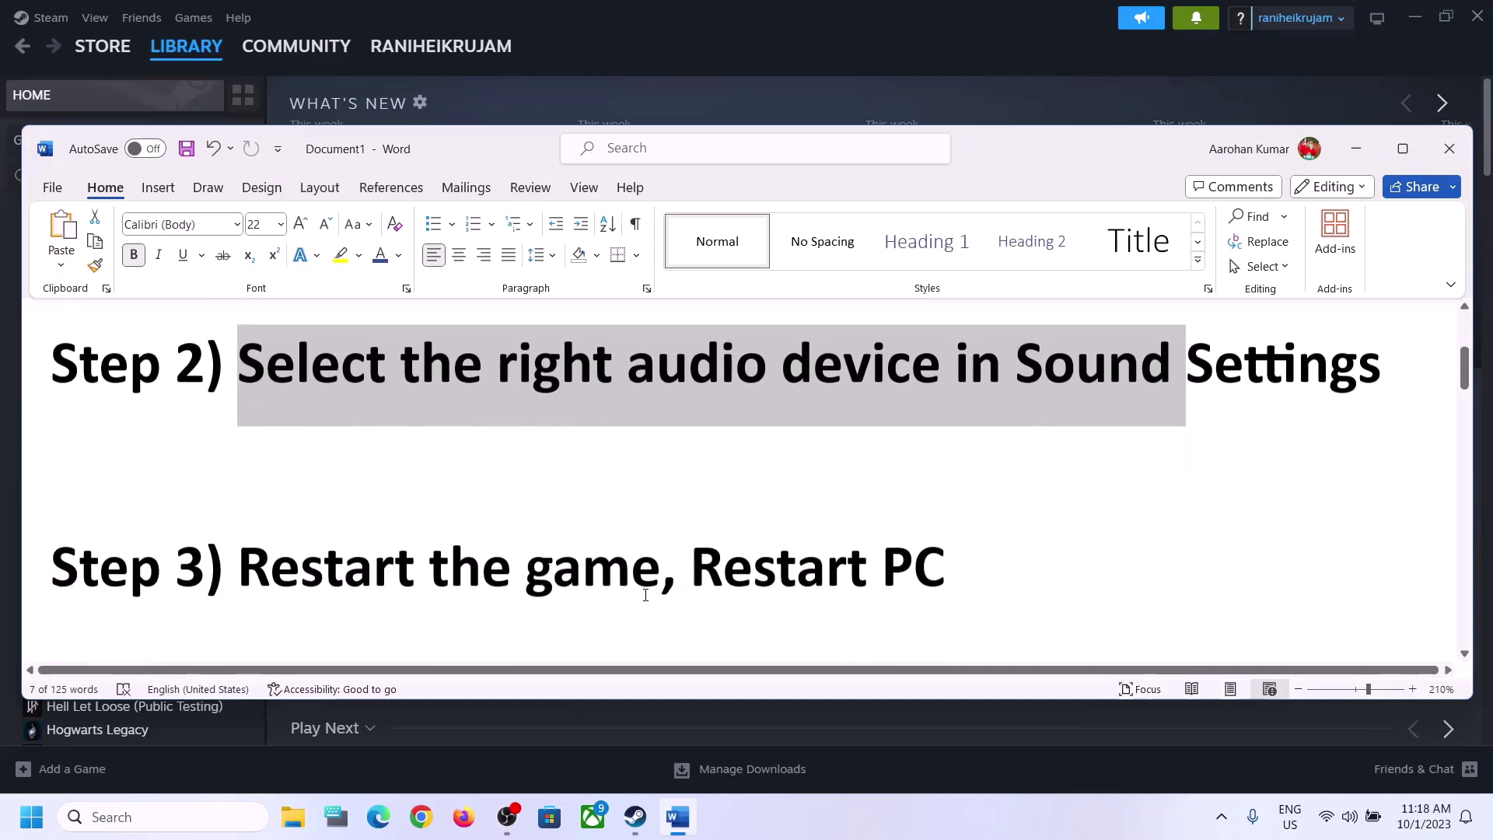
{"action": "left_click_drag", "start_coordinate": [236, 553], "coordinate": [649, 576]}
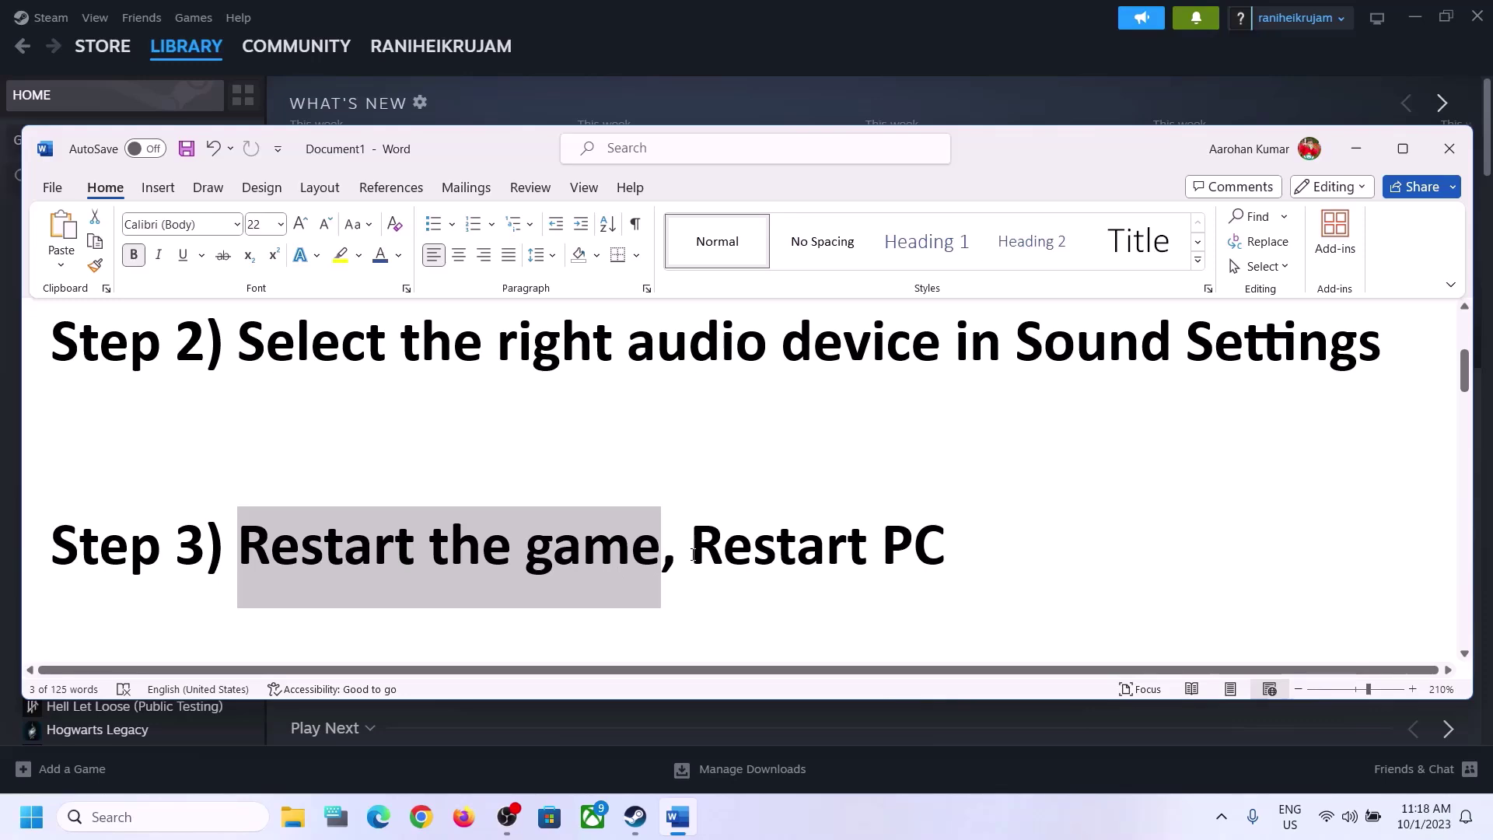
{"action": "left_click_drag", "start_coordinate": [690, 551], "coordinate": [948, 568]}
Show the PC's power options, including Restart, and dismiss them without choosing one
{"action": "left_click", "coordinate": [31, 817]}
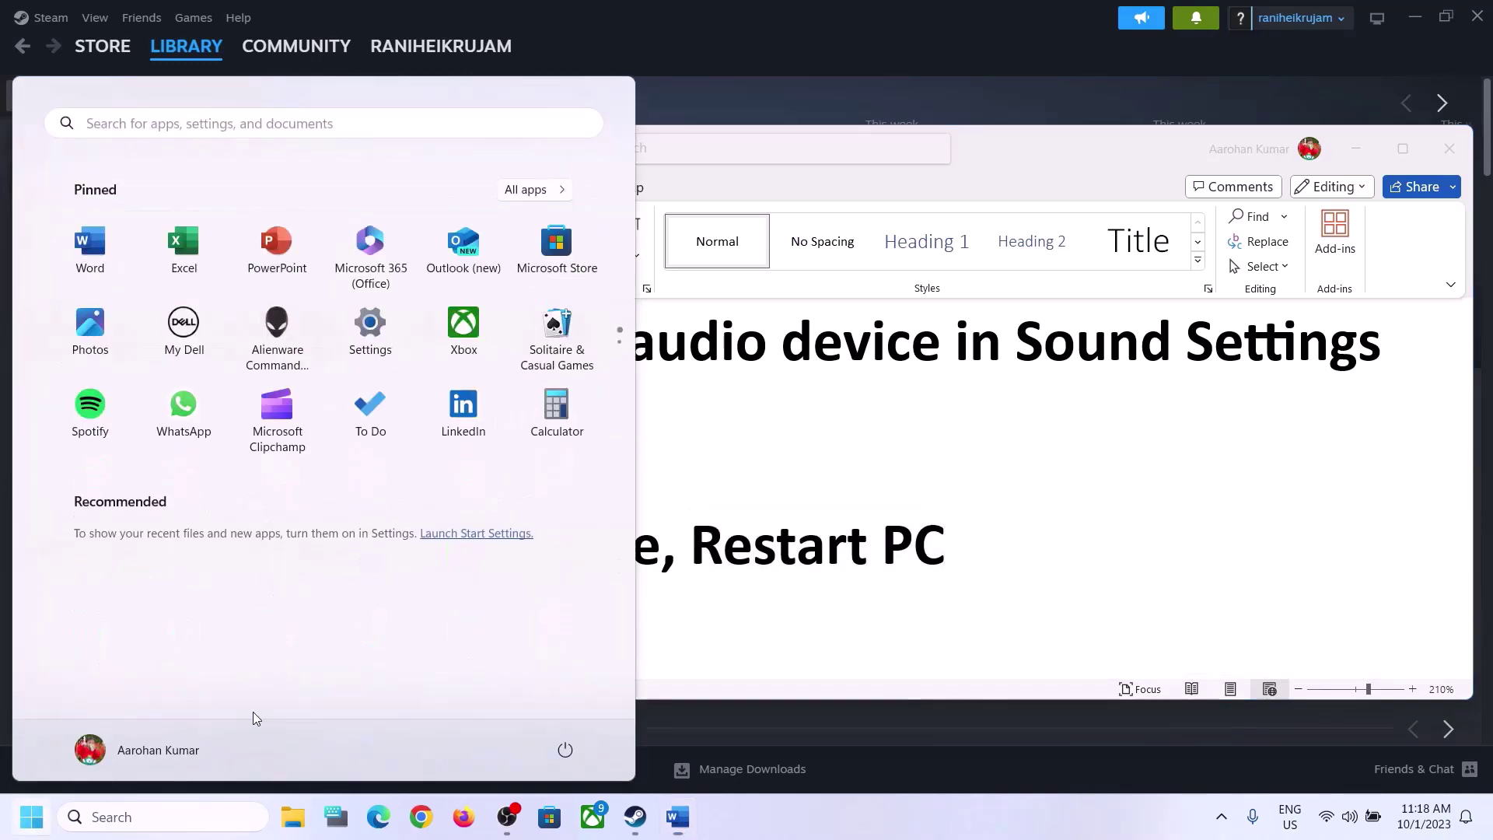
{"action": "left_click", "coordinate": [565, 750]}
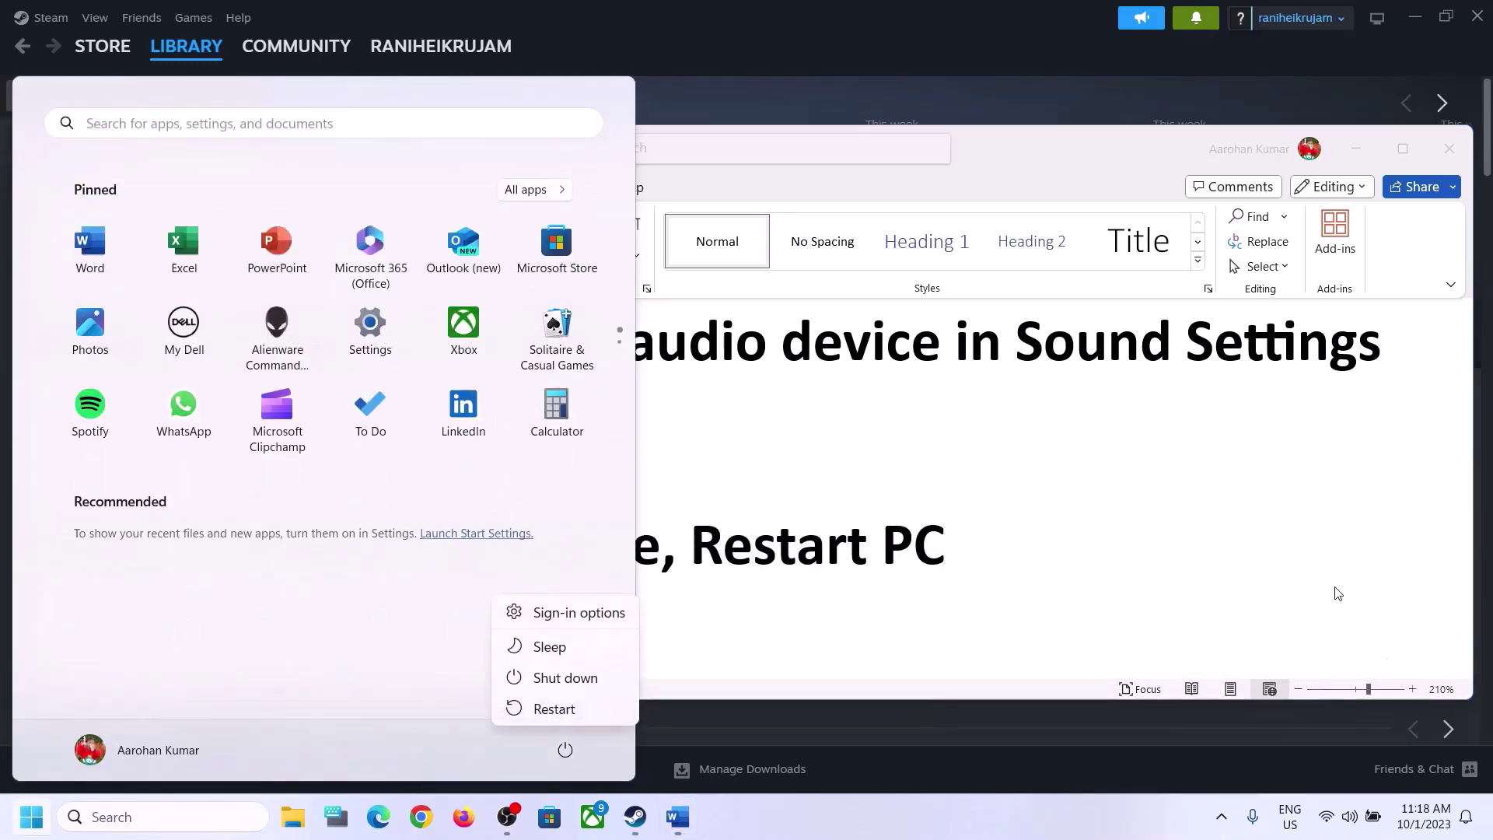
{"action": "key", "text": "Escape"}
{"action": "key", "text": "Escape"}
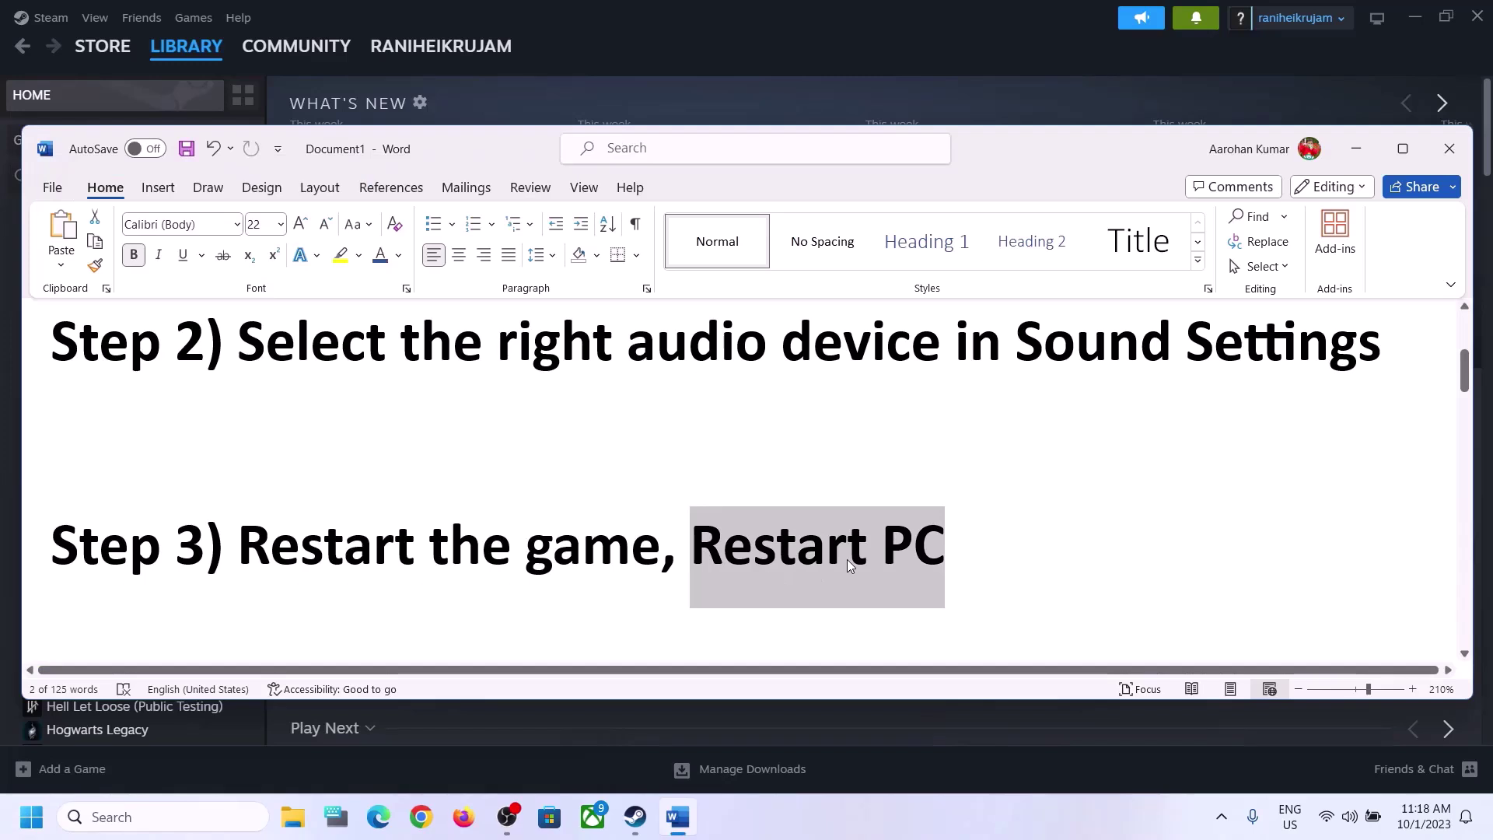
View the Windows sound output selection once more and dismiss it
{"action": "left_click", "coordinate": [1349, 817]}
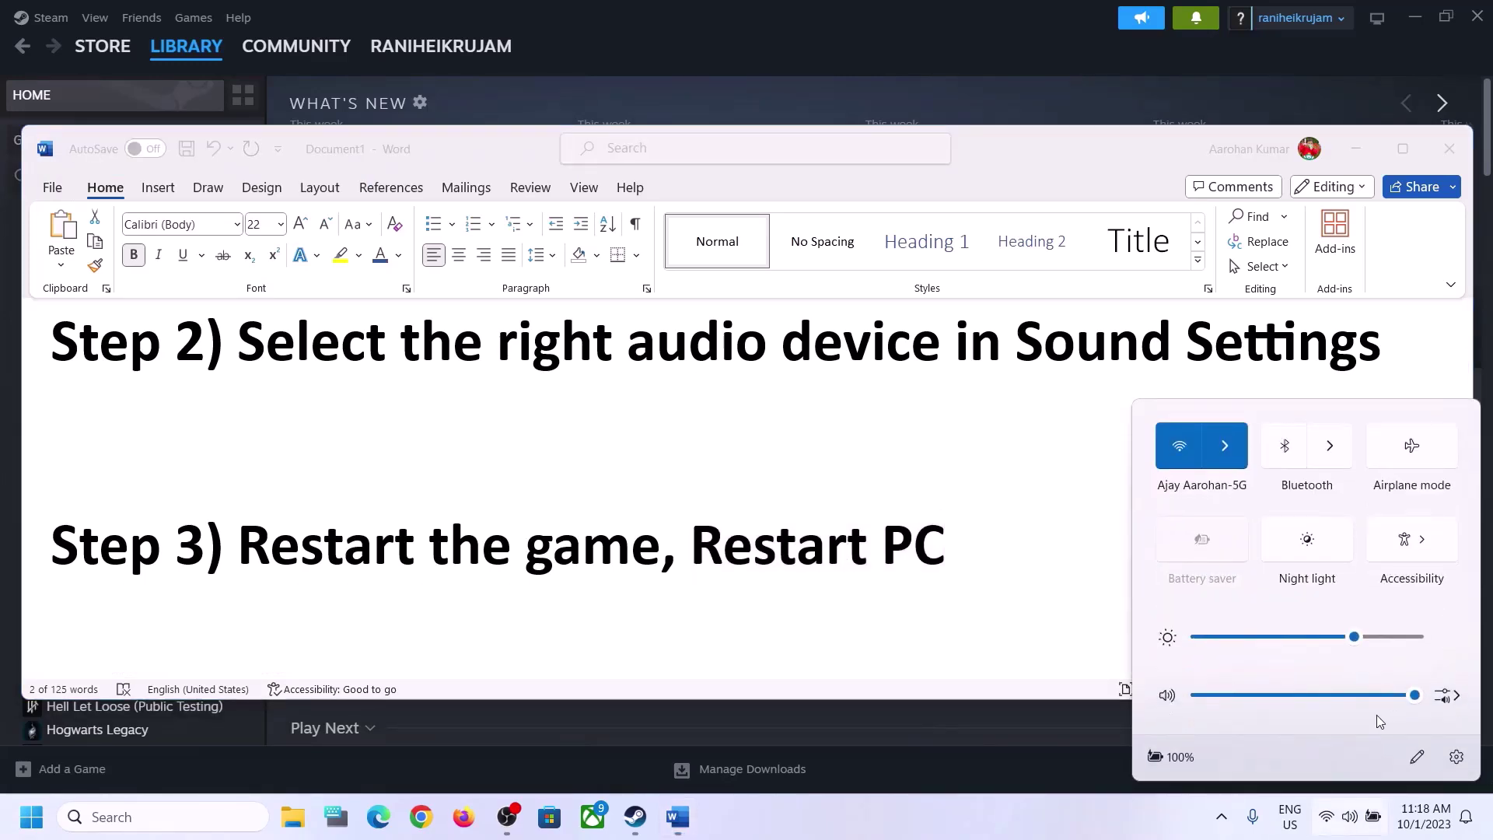
{"action": "left_click", "coordinate": [1455, 695]}
{"action": "left_click", "coordinate": [732, 604]}
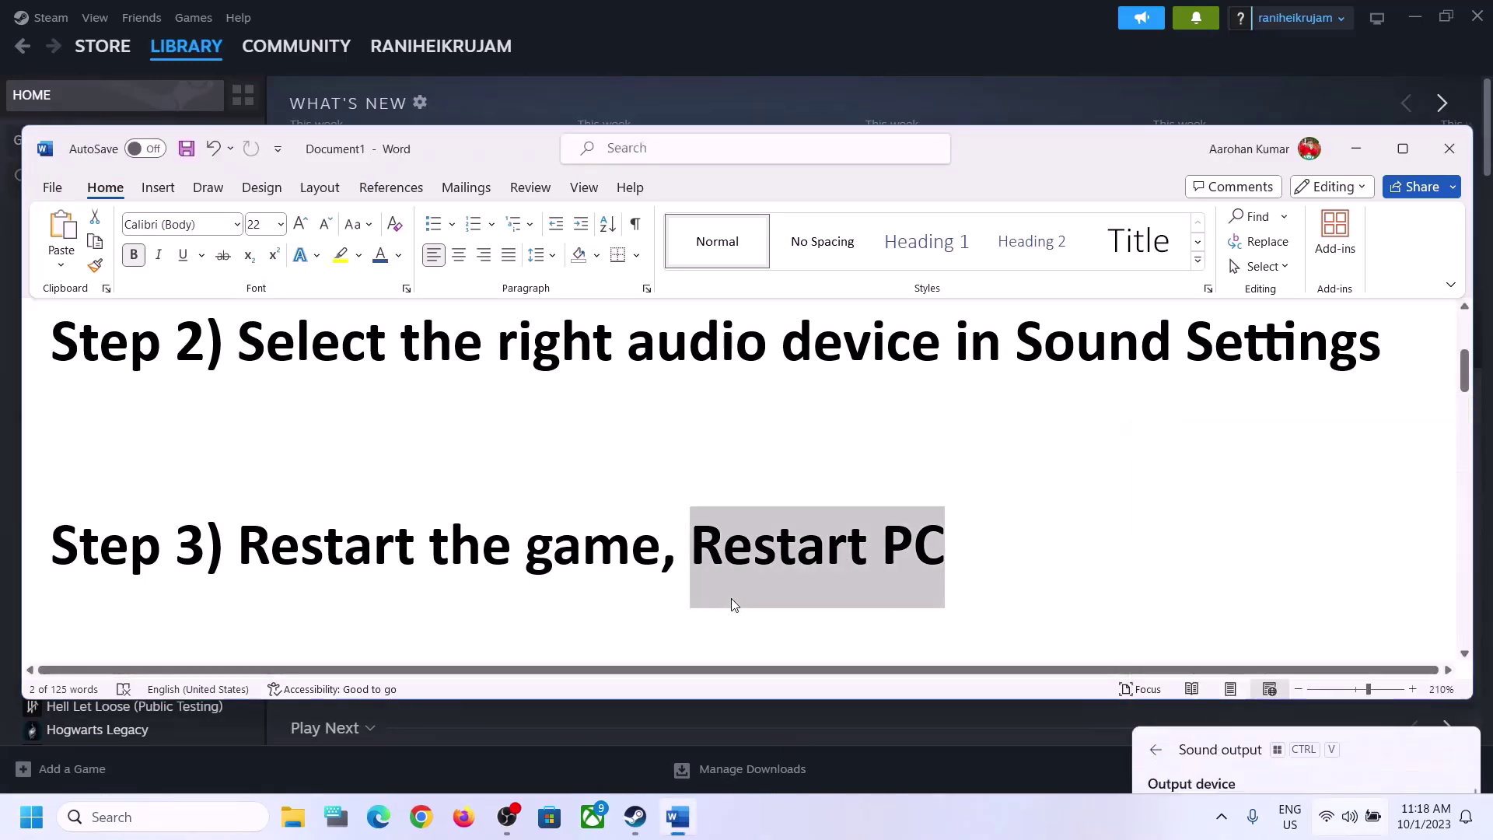
Highlight the Step 4 instruction in the document about setting the sound sample rate to 48/44k Hz
{"action": "left_click", "coordinate": [513, 531]}
{"action": "scroll", "coordinate": [512, 532], "scroll_direction": "down", "scroll_amount": 3}
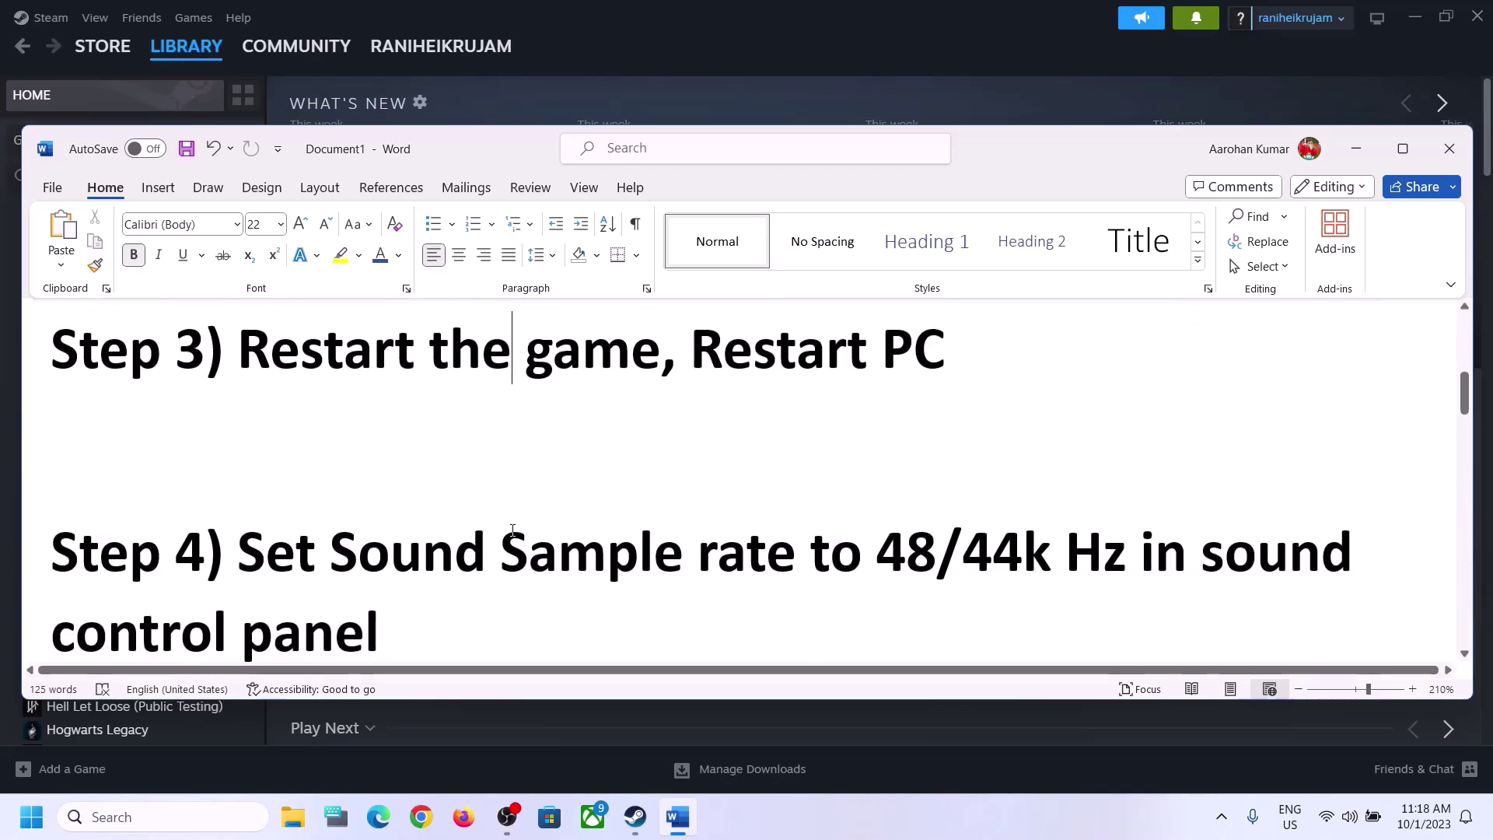
{"action": "scroll", "coordinate": [512, 531], "scroll_direction": "down", "scroll_amount": 2}
{"action": "left_click_drag", "start_coordinate": [238, 455], "coordinate": [647, 540]}
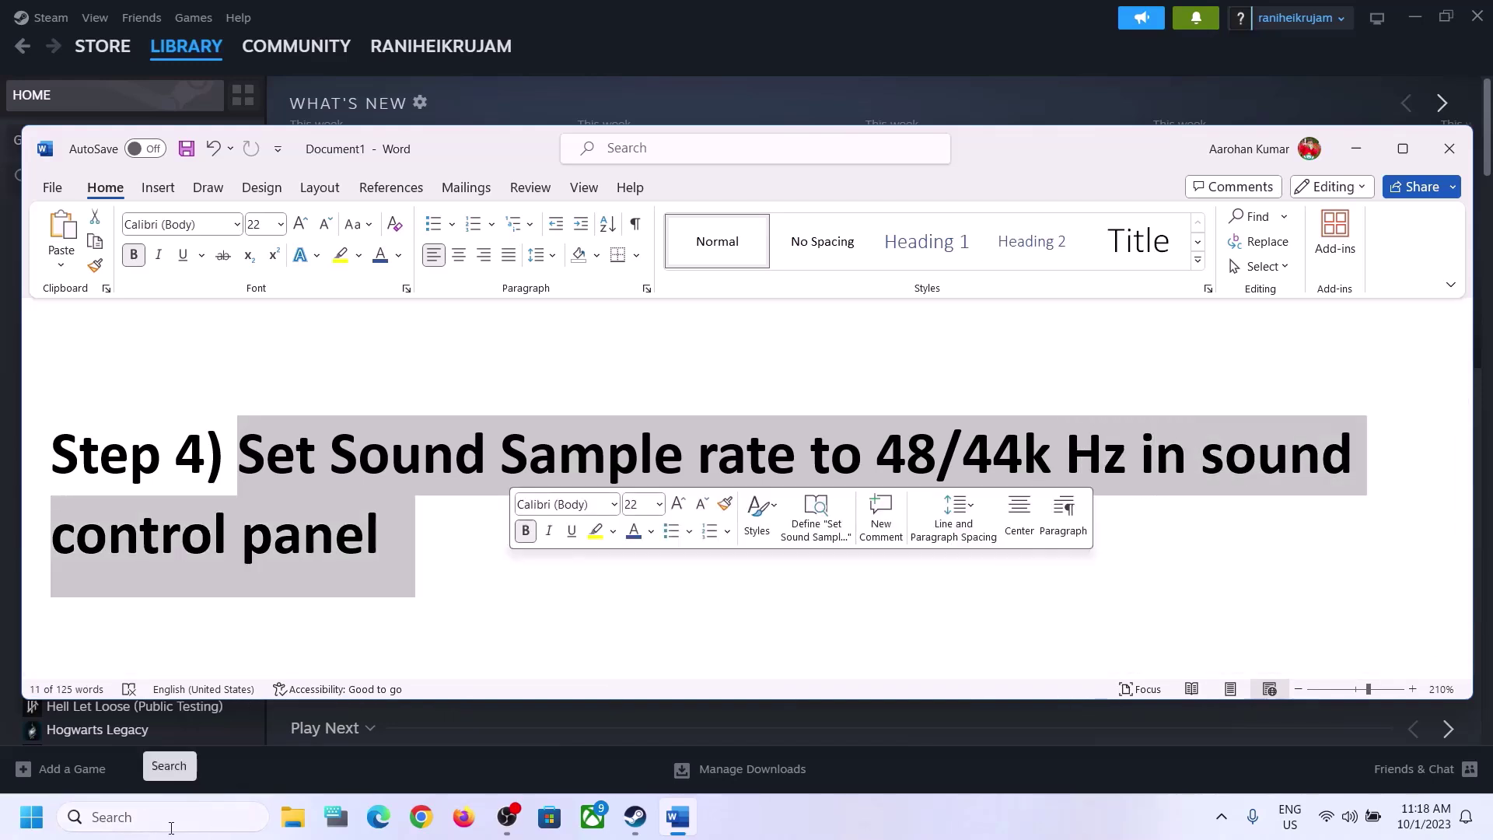
Search Windows for "control" and open Control Panel
{"action": "left_click", "coordinate": [171, 828]}
{"action": "type", "text": "control"}
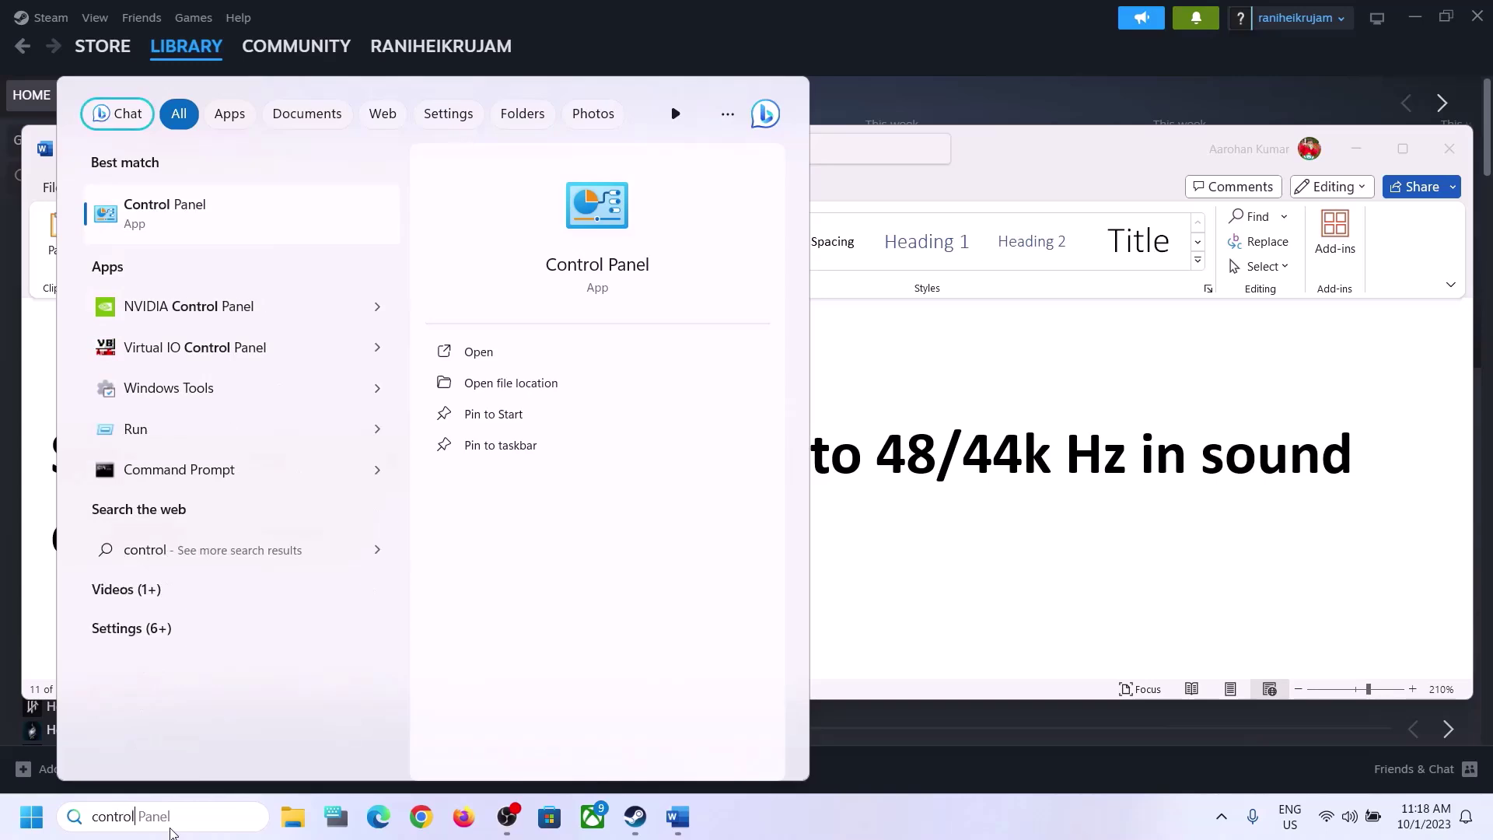
{"action": "left_click", "coordinate": [208, 219]}
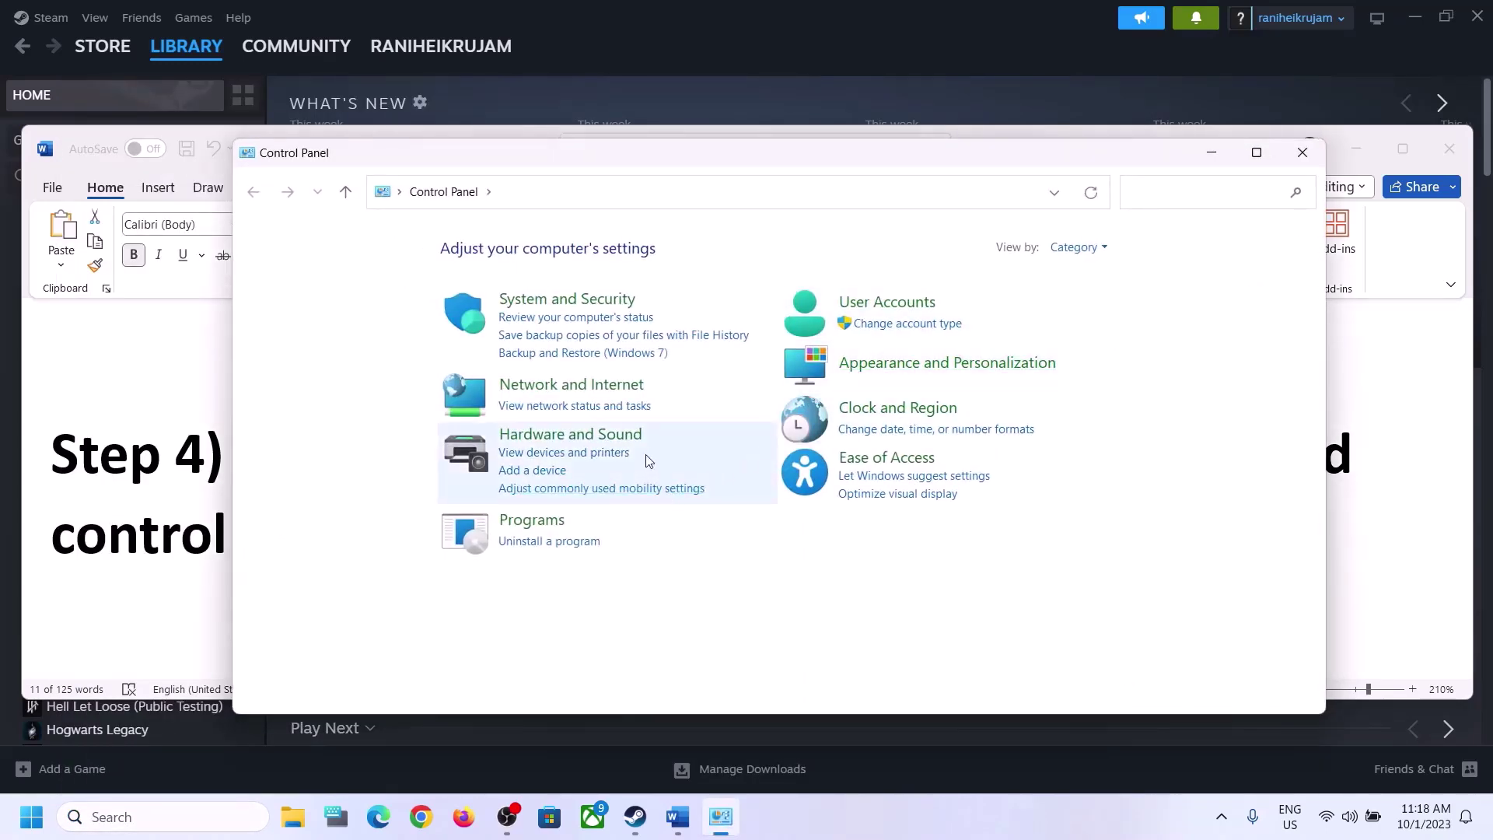
Open the Sound dialog from Control Panel's Hardware and Sound category and move it over the middle of the Control Panel window
{"action": "left_click", "coordinate": [564, 437]}
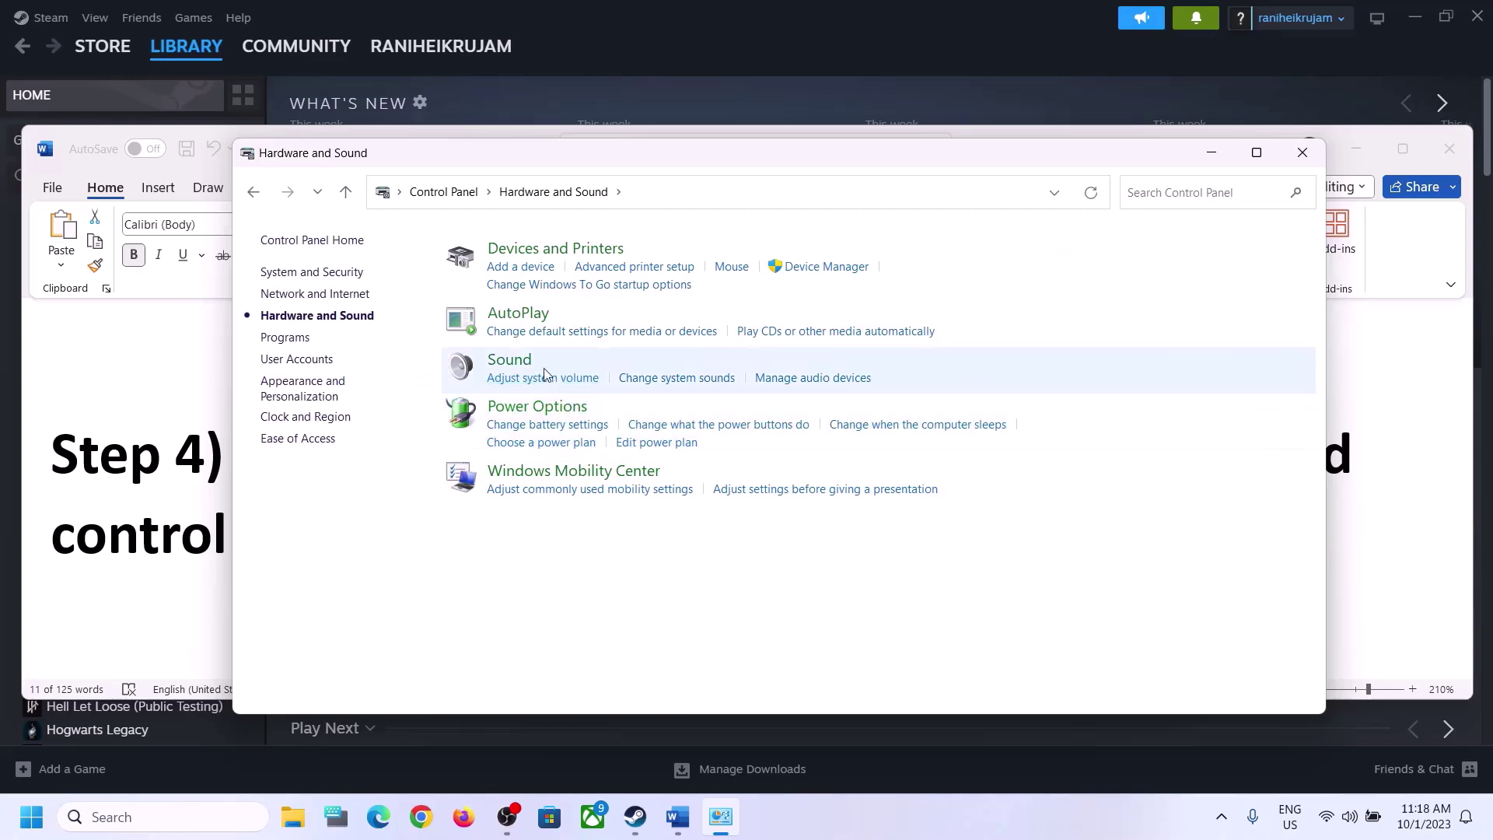
{"action": "left_click", "coordinate": [512, 362]}
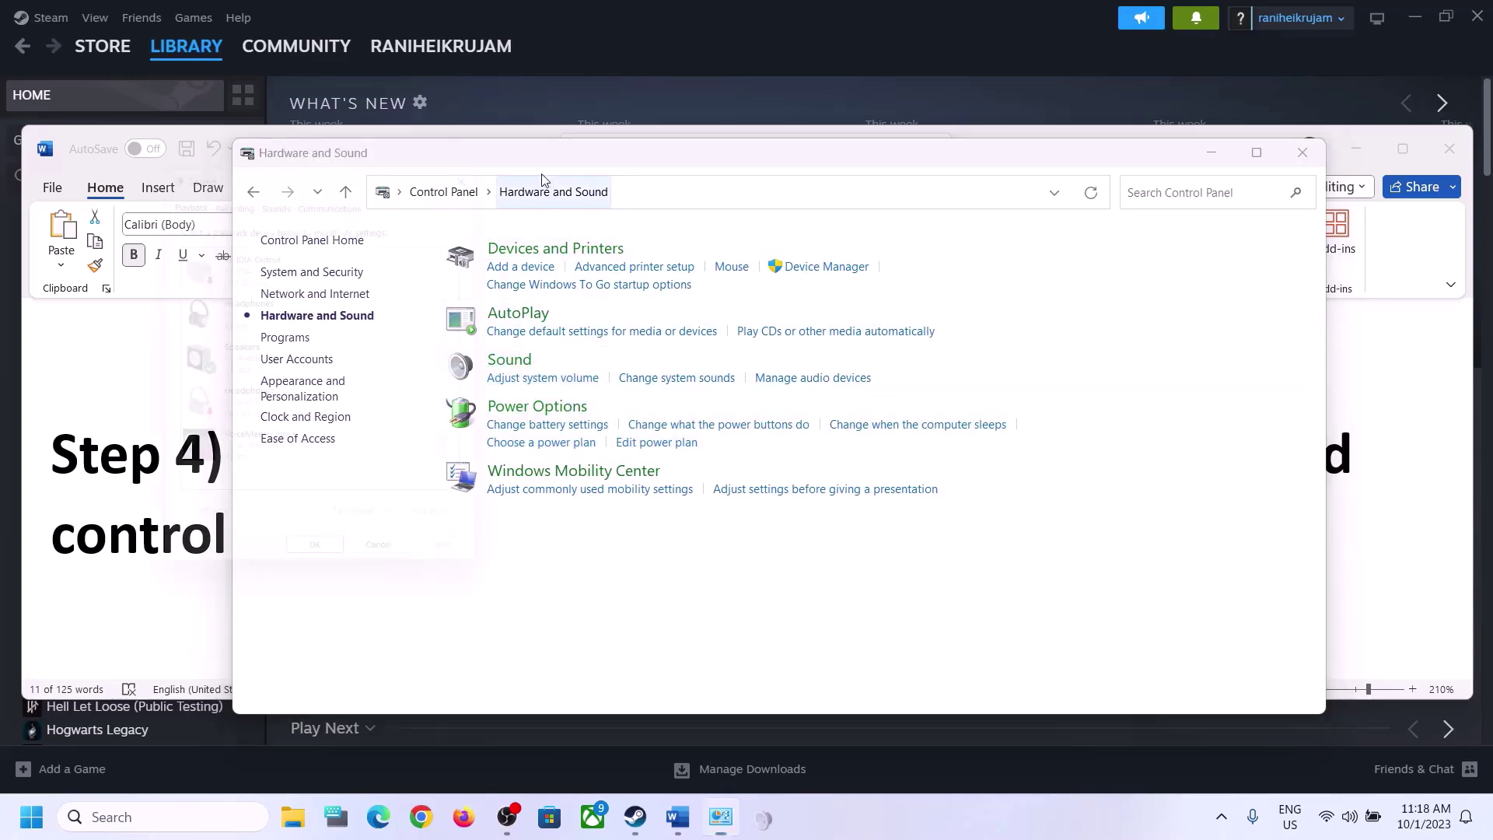
{"action": "left_click_drag", "start_coordinate": [366, 161], "coordinate": [706, 132]}
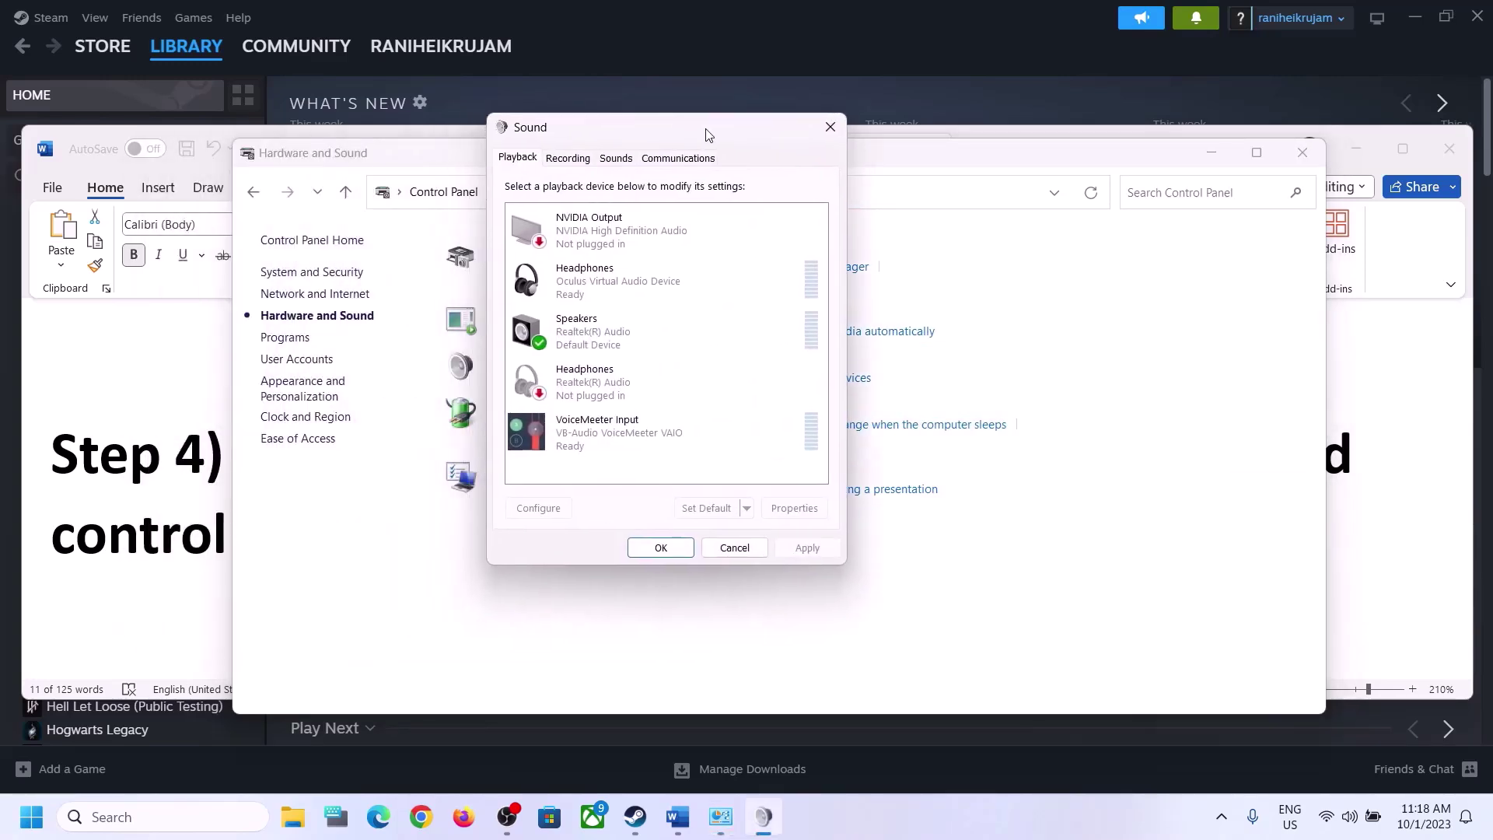
Select the Realtek Speakers playback device and show the advanced settings in its properties
{"action": "left_click", "coordinate": [607, 344]}
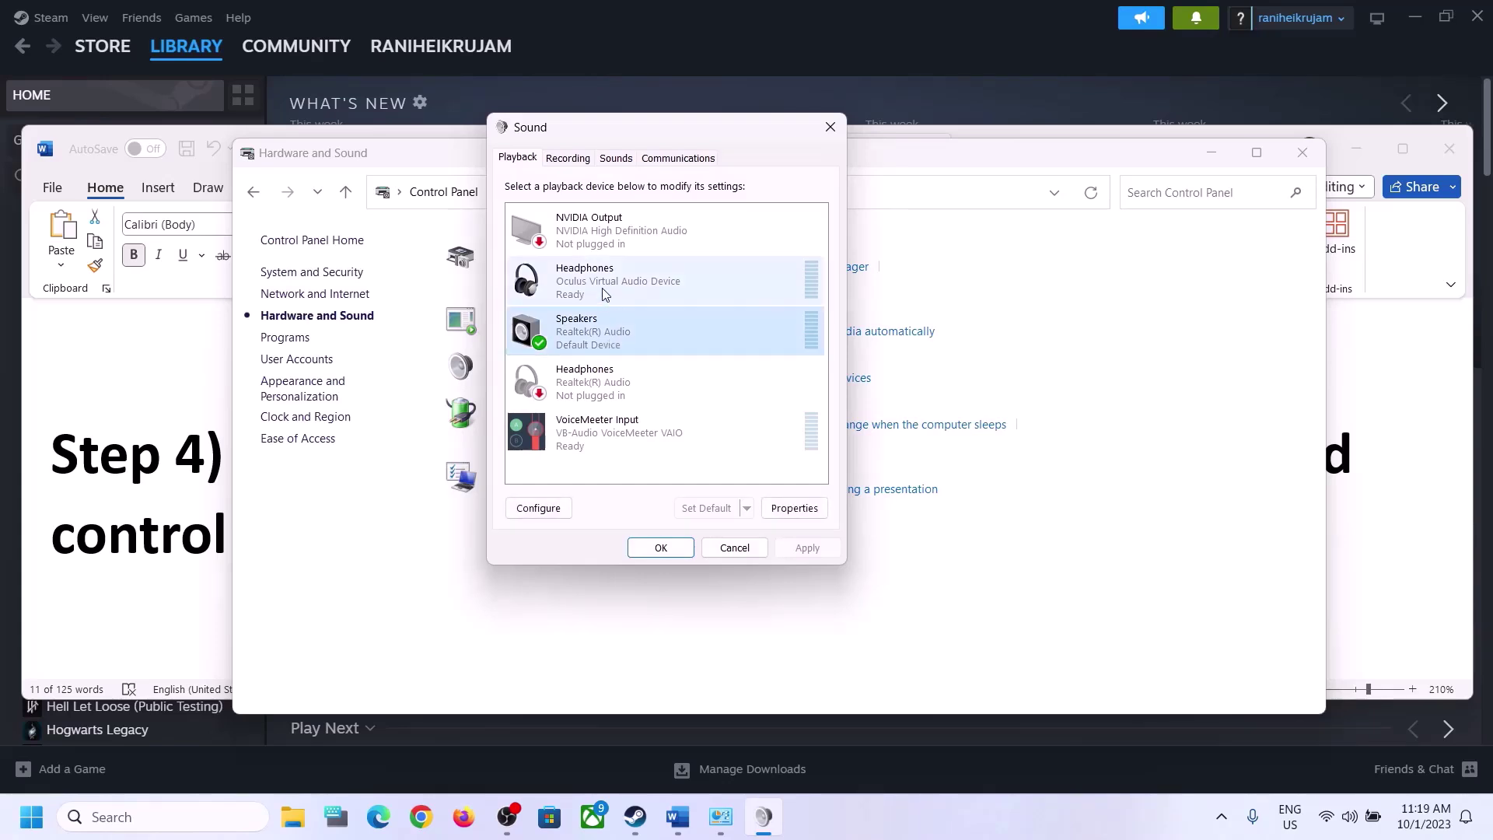
{"action": "left_click", "coordinate": [602, 287]}
{"action": "left_click", "coordinate": [592, 334]}
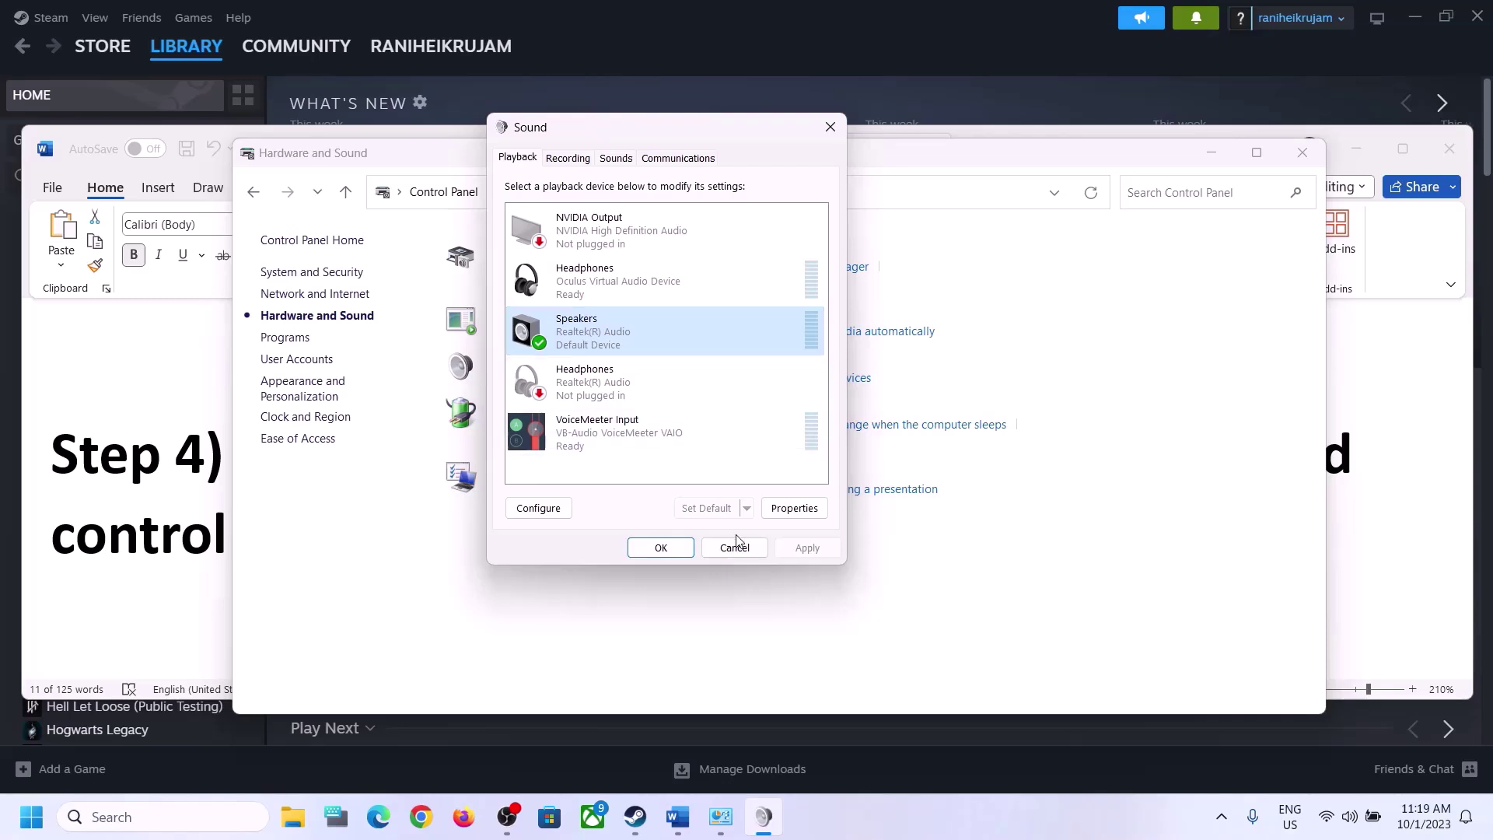
{"action": "right_click", "coordinate": [608, 334]}
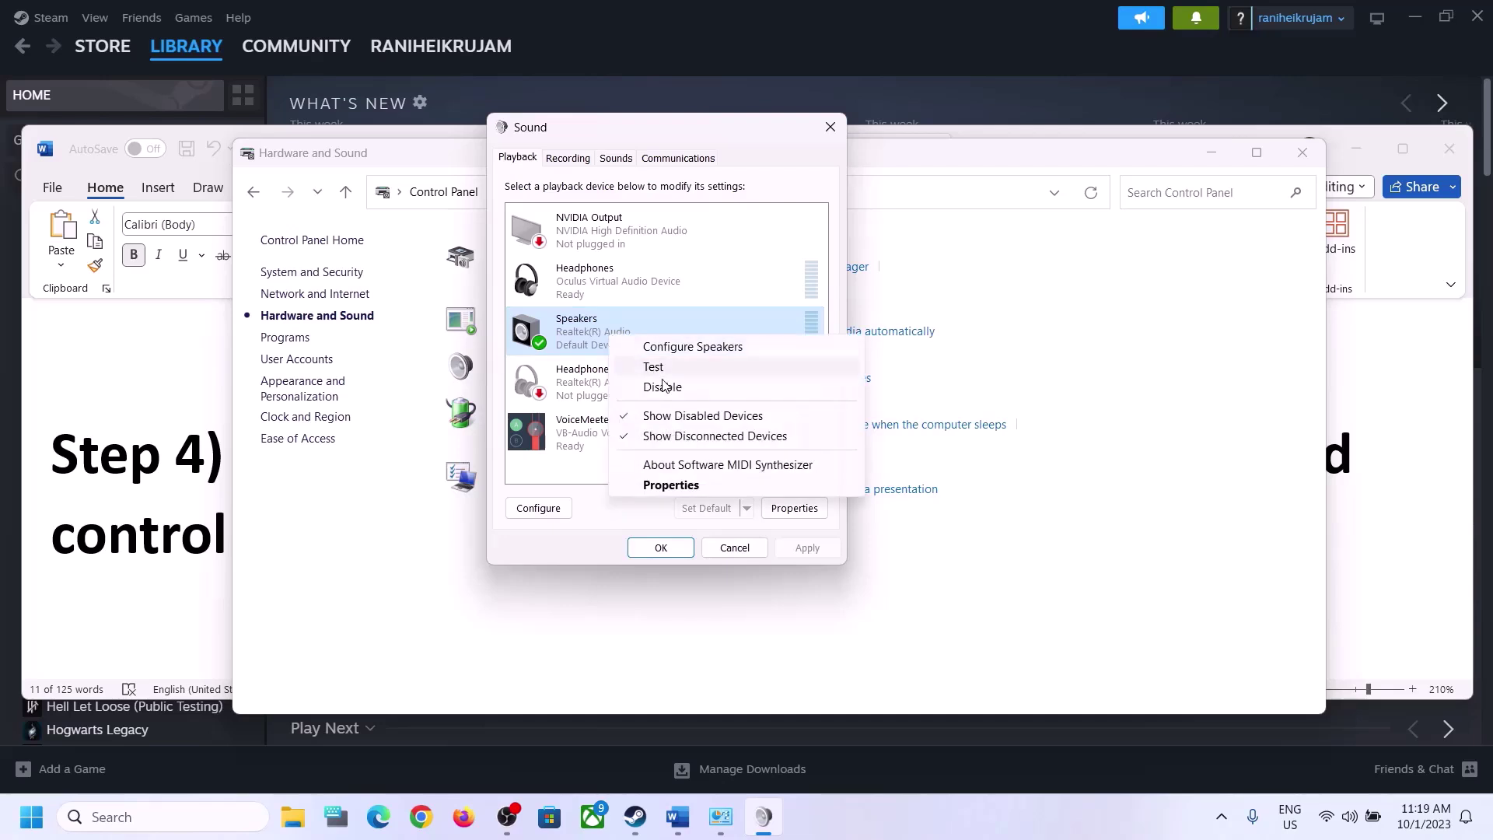
{"action": "left_click", "coordinate": [681, 485]}
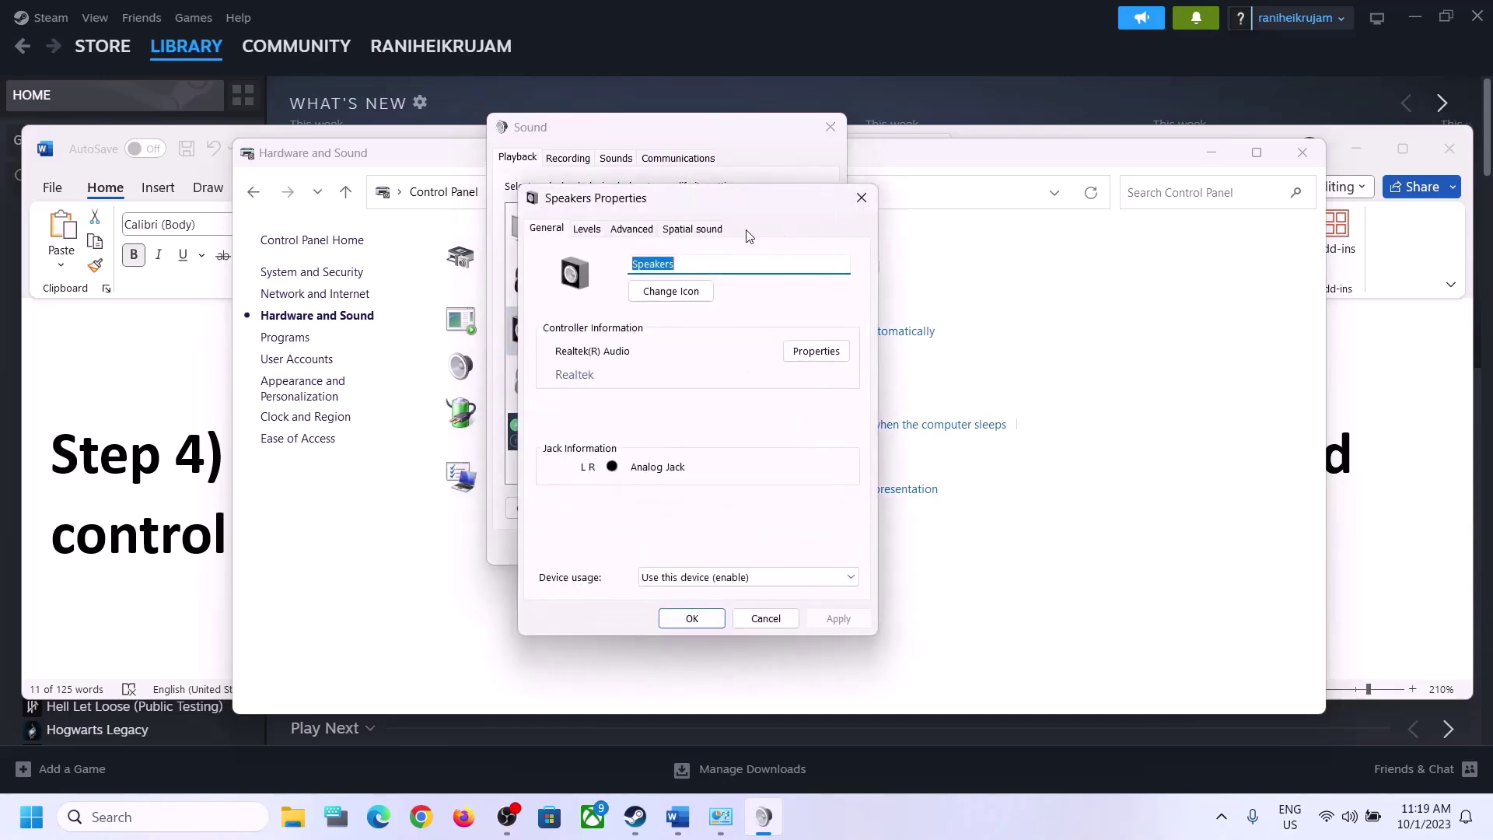
{"action": "left_click", "coordinate": [630, 237]}
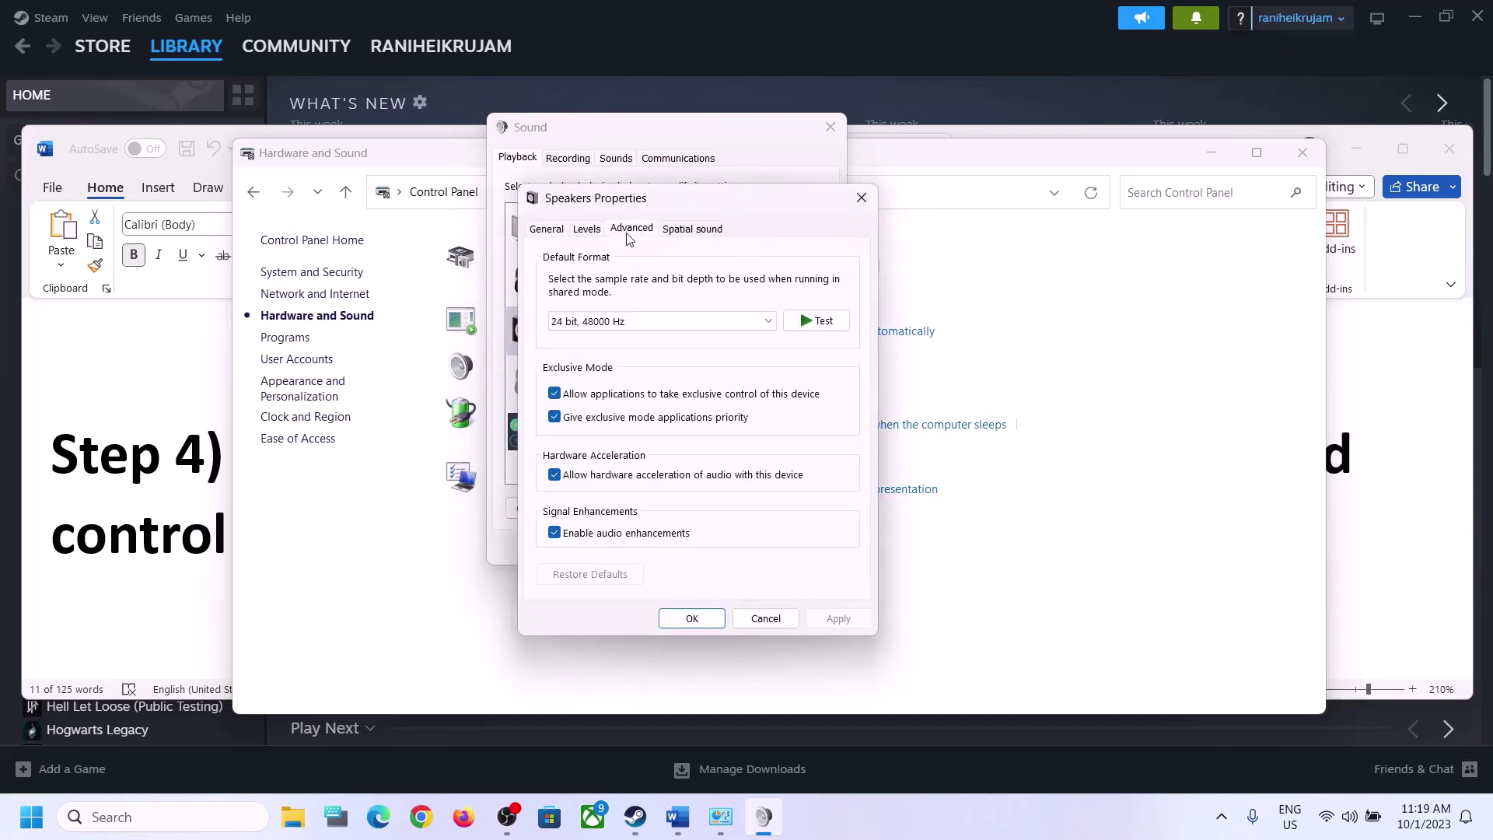
Set the speakers' default format to 16 bit, 48000 Hz and apply it
{"action": "left_click", "coordinate": [769, 322]}
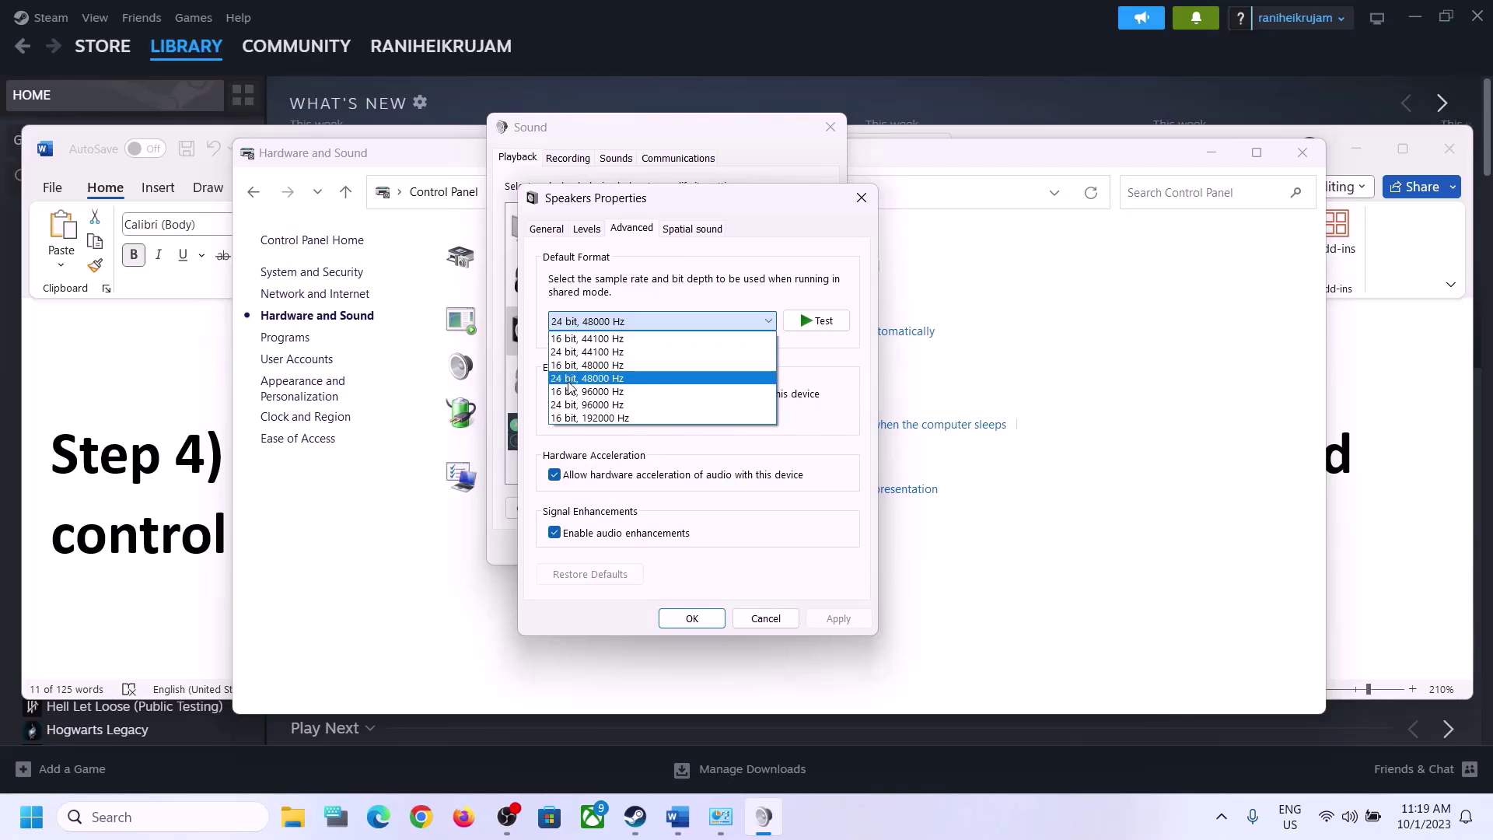
{"action": "left_click", "coordinate": [605, 365]}
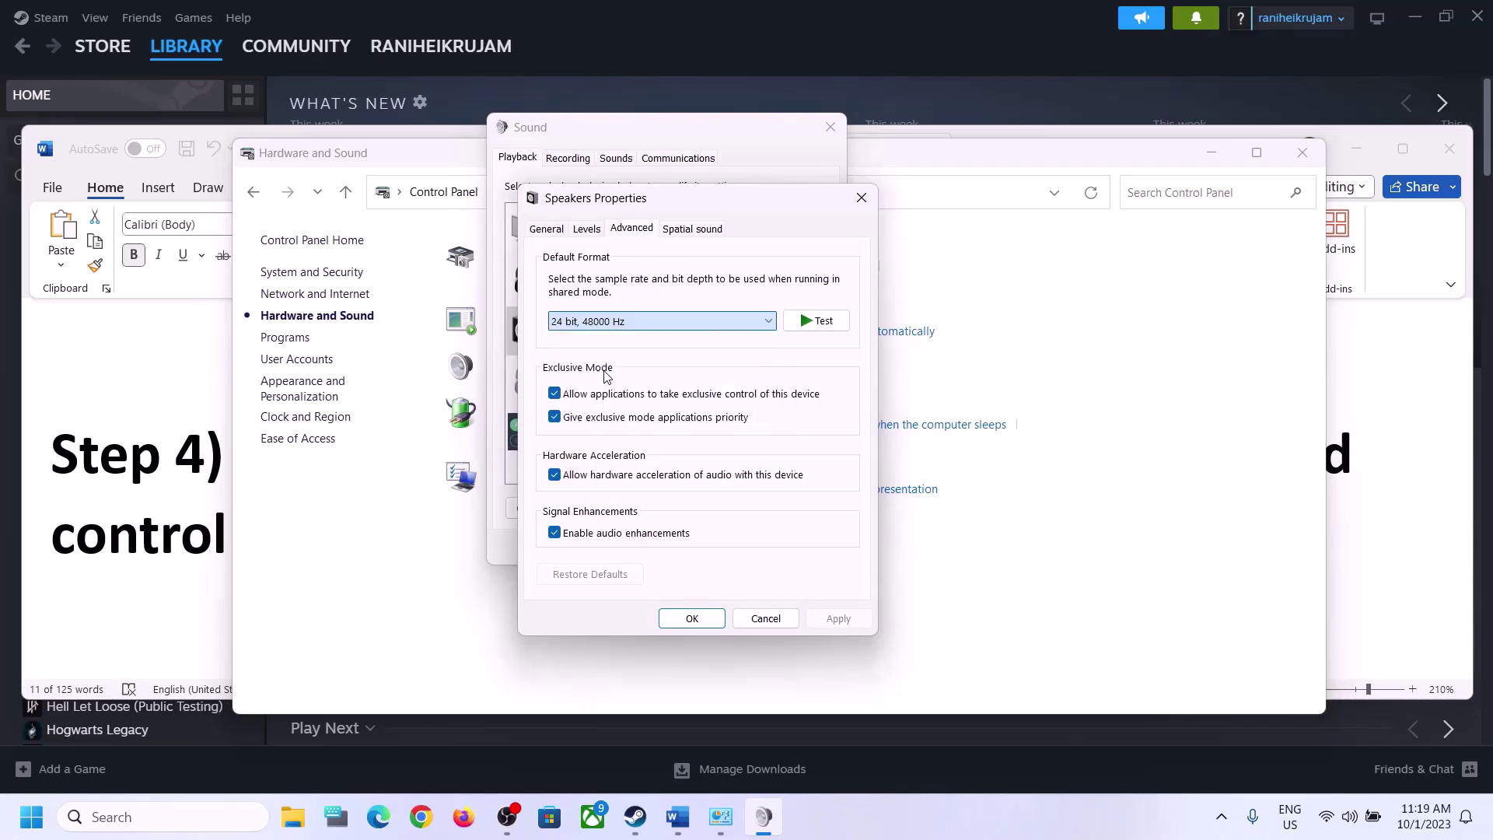
{"action": "left_click", "coordinate": [832, 619]}
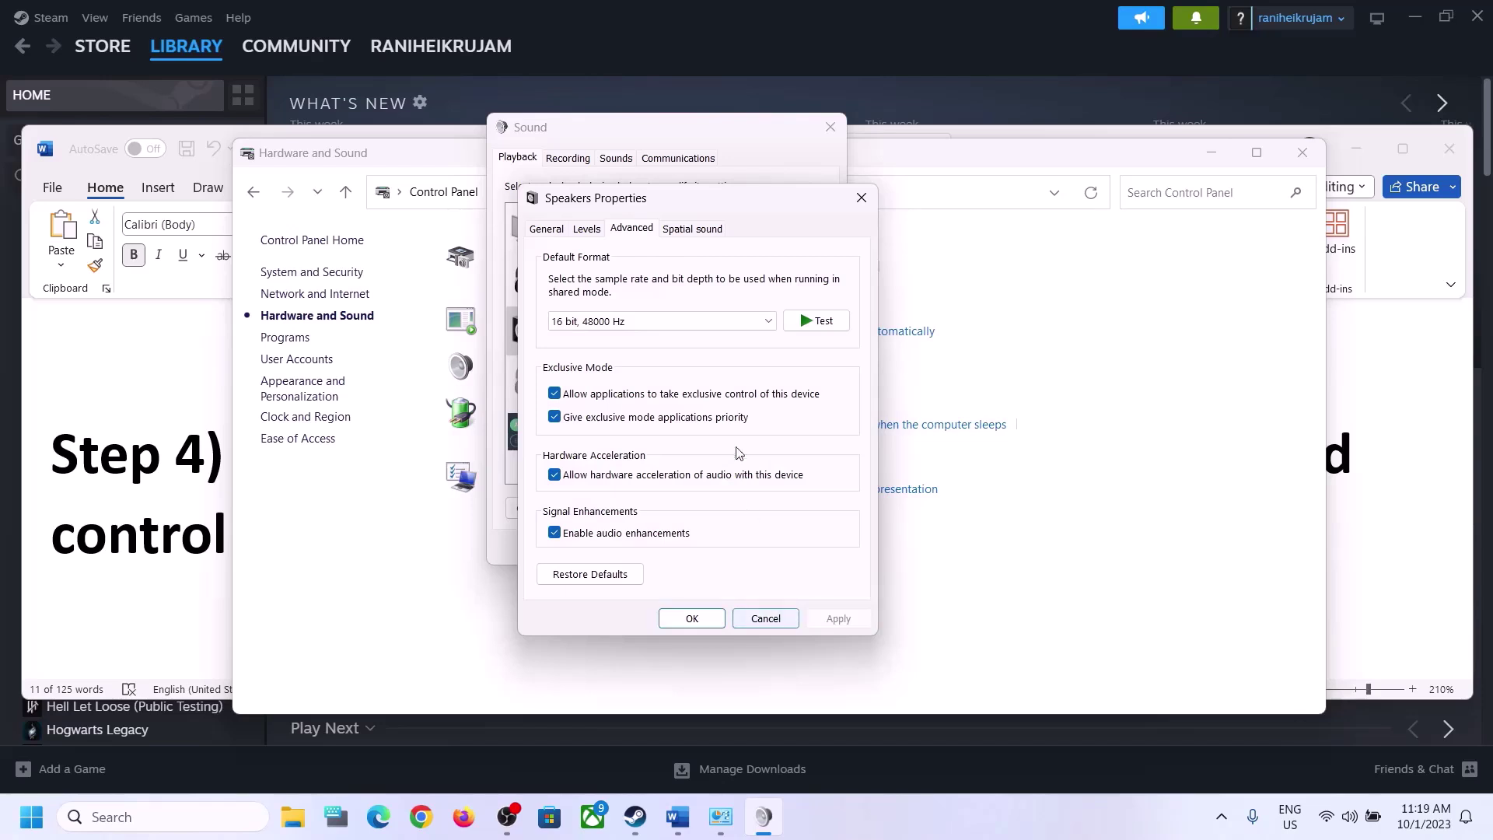
Set the speakers' default format to 24 bit, 48000 Hz, apply it, and close the speaker properties and Sound dialog
{"action": "left_click", "coordinate": [645, 321]}
{"action": "left_click", "coordinate": [587, 379]}
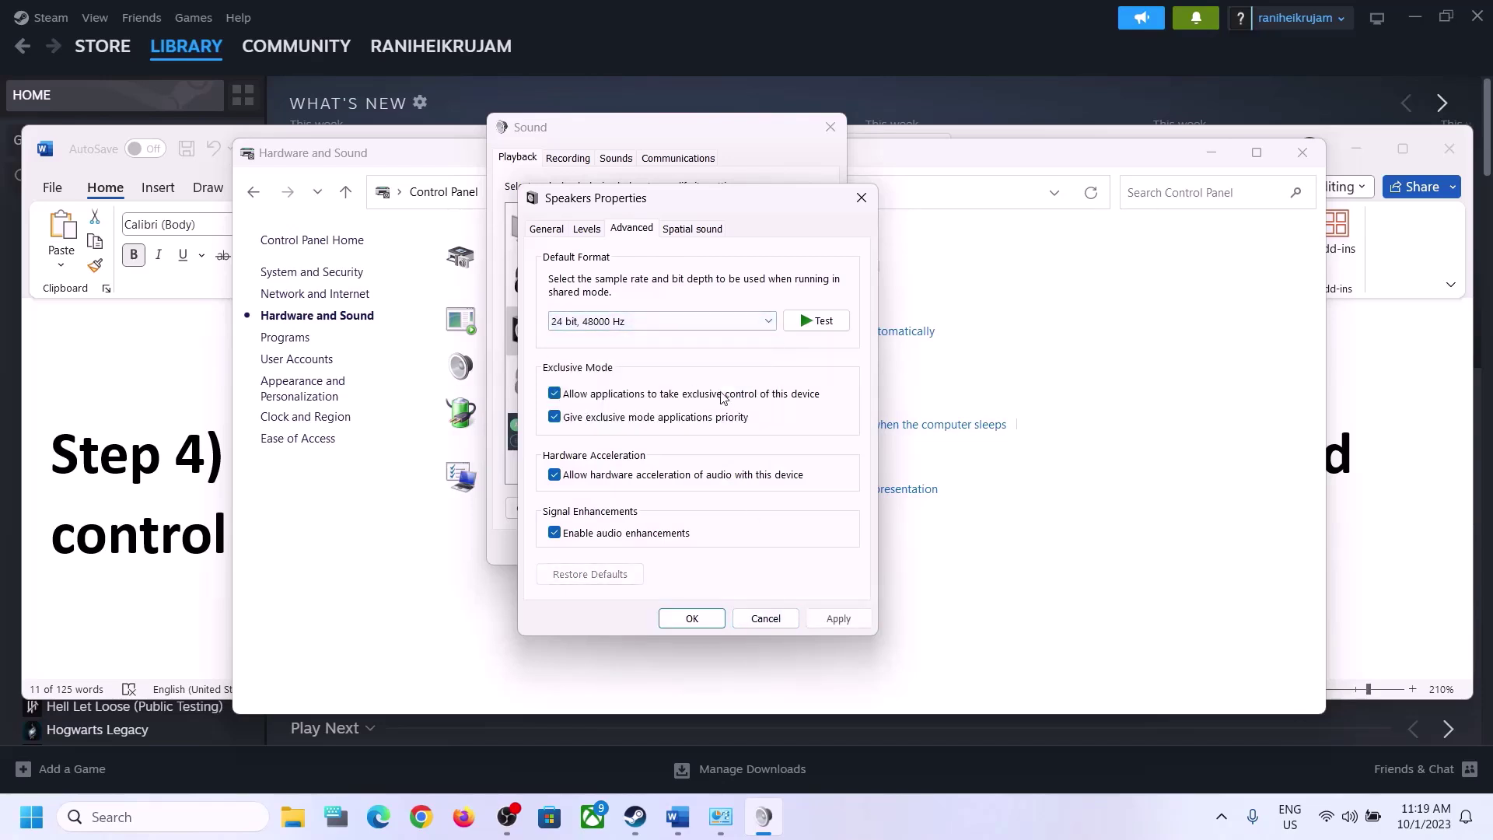
{"action": "left_click", "coordinate": [841, 621]}
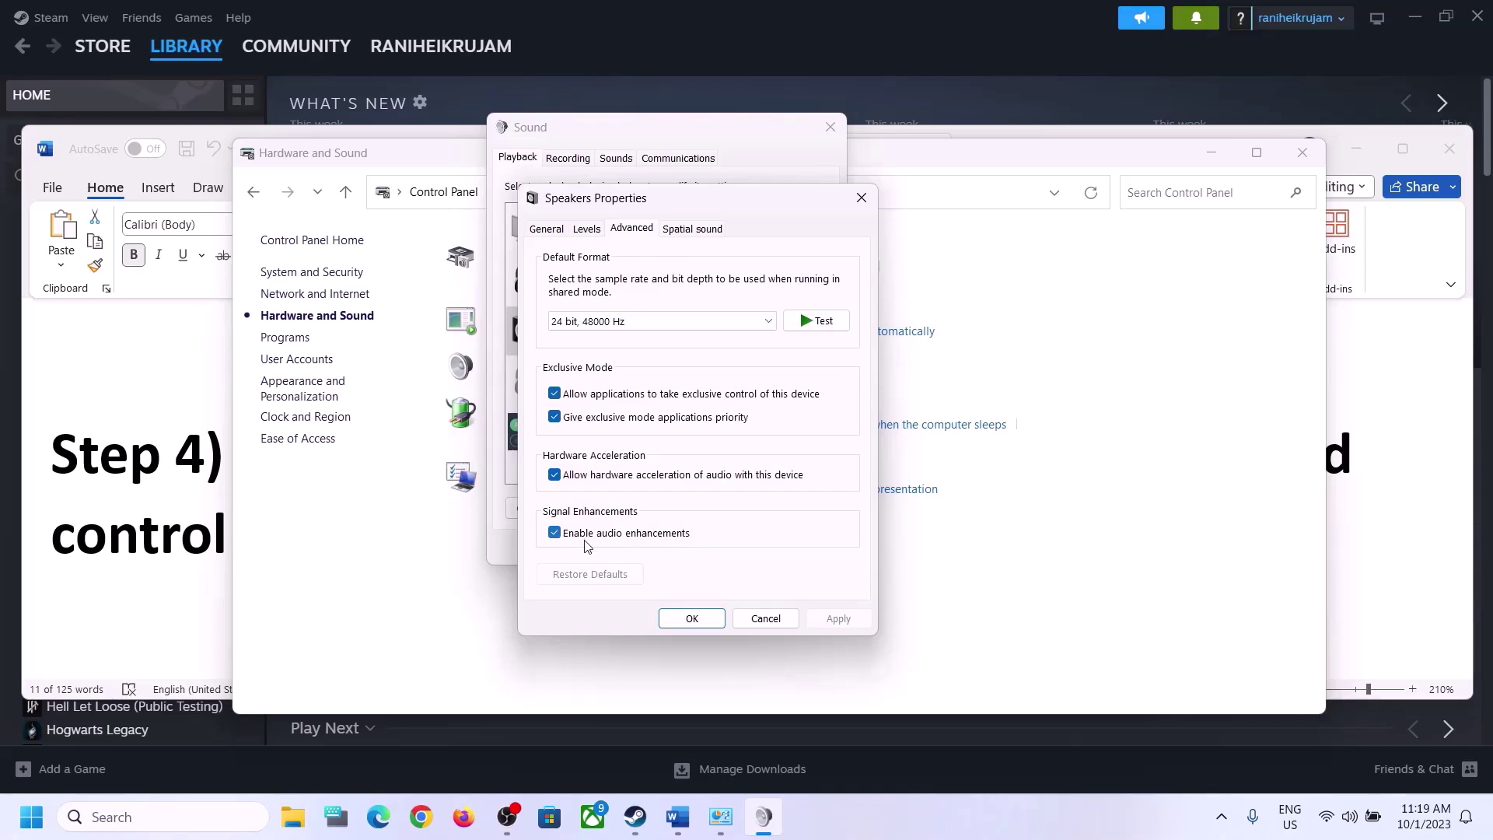
{"action": "left_click", "coordinate": [692, 620]}
{"action": "left_click", "coordinate": [684, 548]}
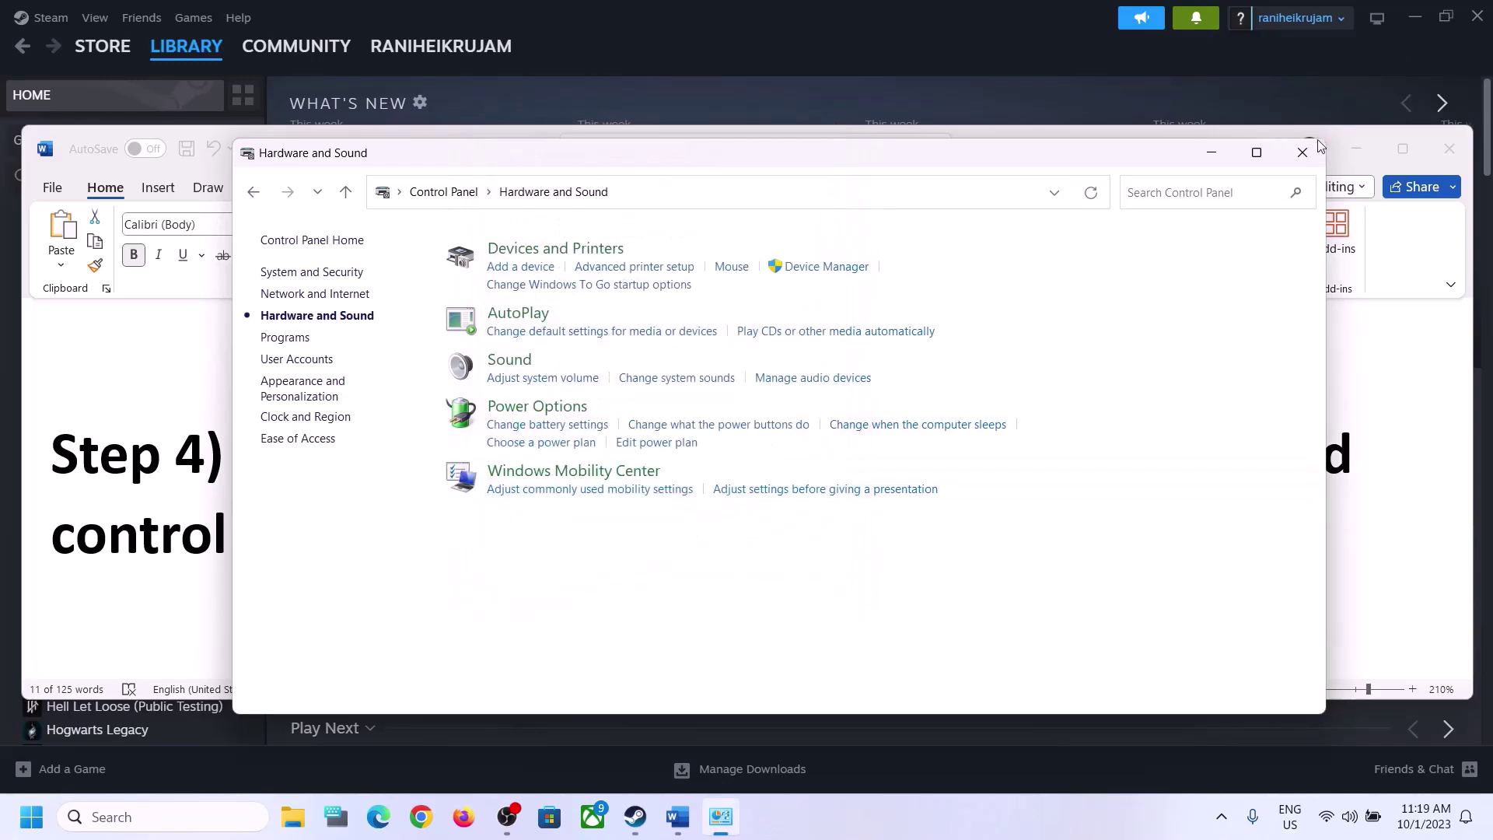
Close Control Panel and highlight the 48/44k Hz value in the document's Step 4 instruction
{"action": "left_click", "coordinate": [1320, 146]}
{"action": "left_click", "coordinate": [863, 358]}
{"action": "left_click_drag", "start_coordinate": [863, 455], "coordinate": [1137, 453]}
{"action": "left_click", "coordinate": [459, 506]}
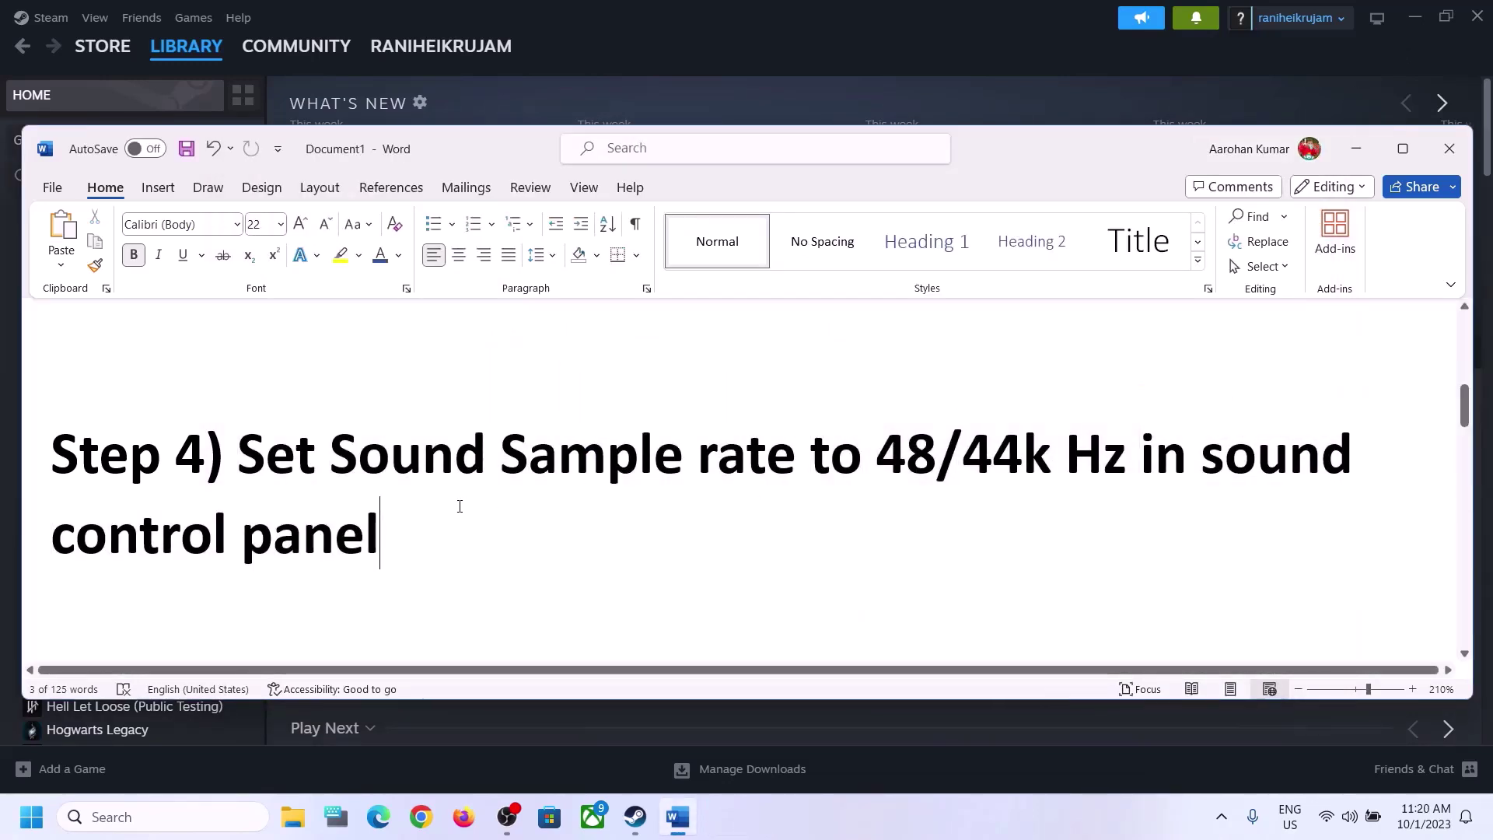
Highlight the parts of the Step 5 instruction about disconnecting the controller at game start and reconnecting it once sound is established
{"action": "scroll", "coordinate": [466, 507], "scroll_direction": "down", "scroll_amount": 1}
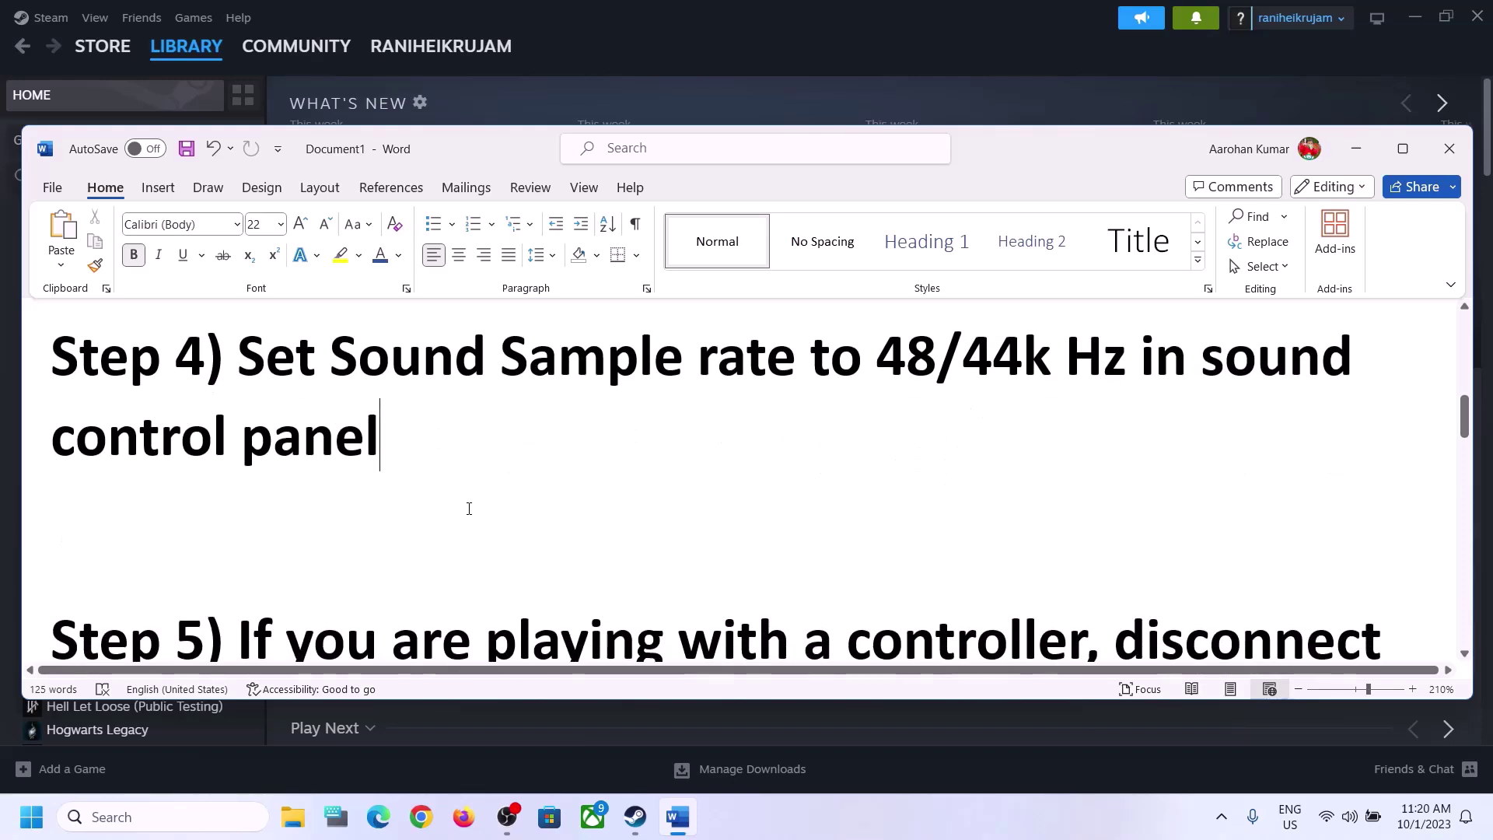
{"action": "scroll", "coordinate": [469, 509], "scroll_direction": "down", "scroll_amount": 2}
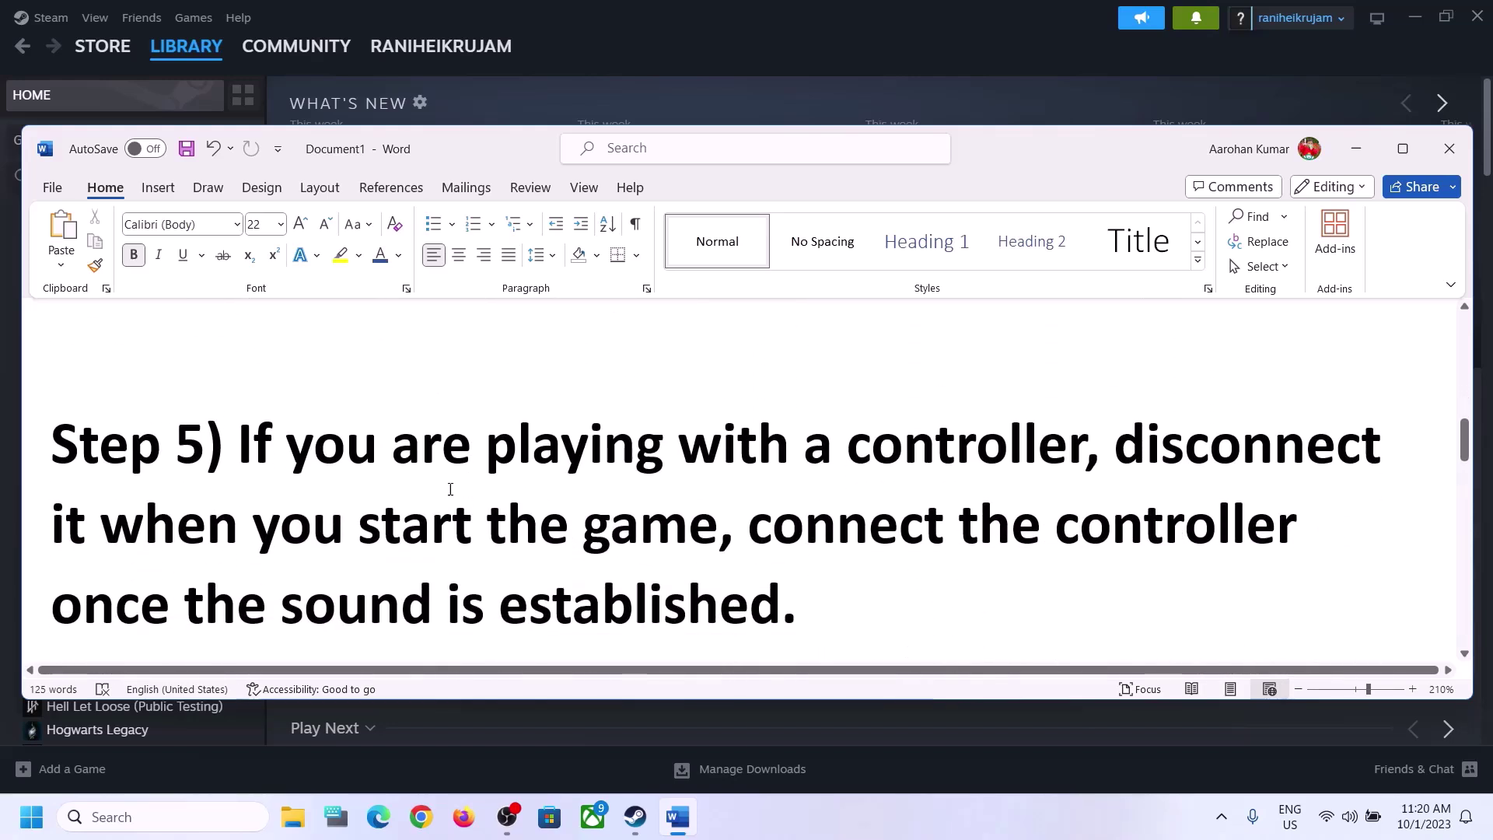
{"action": "left_click_drag", "start_coordinate": [265, 434], "coordinate": [687, 541]}
{"action": "left_click", "coordinate": [1120, 448]}
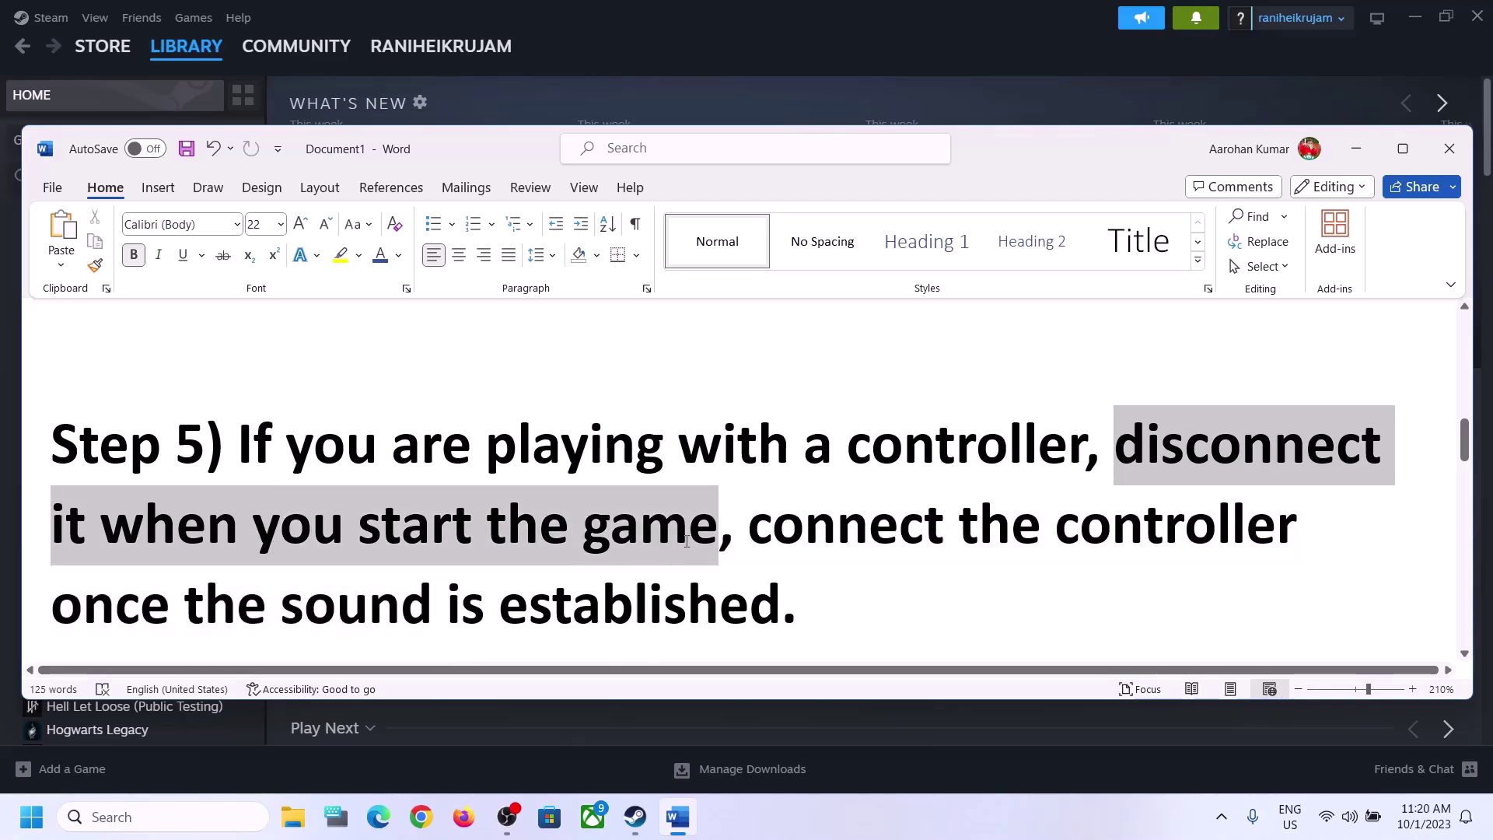
{"action": "left_click", "coordinate": [1181, 438]}
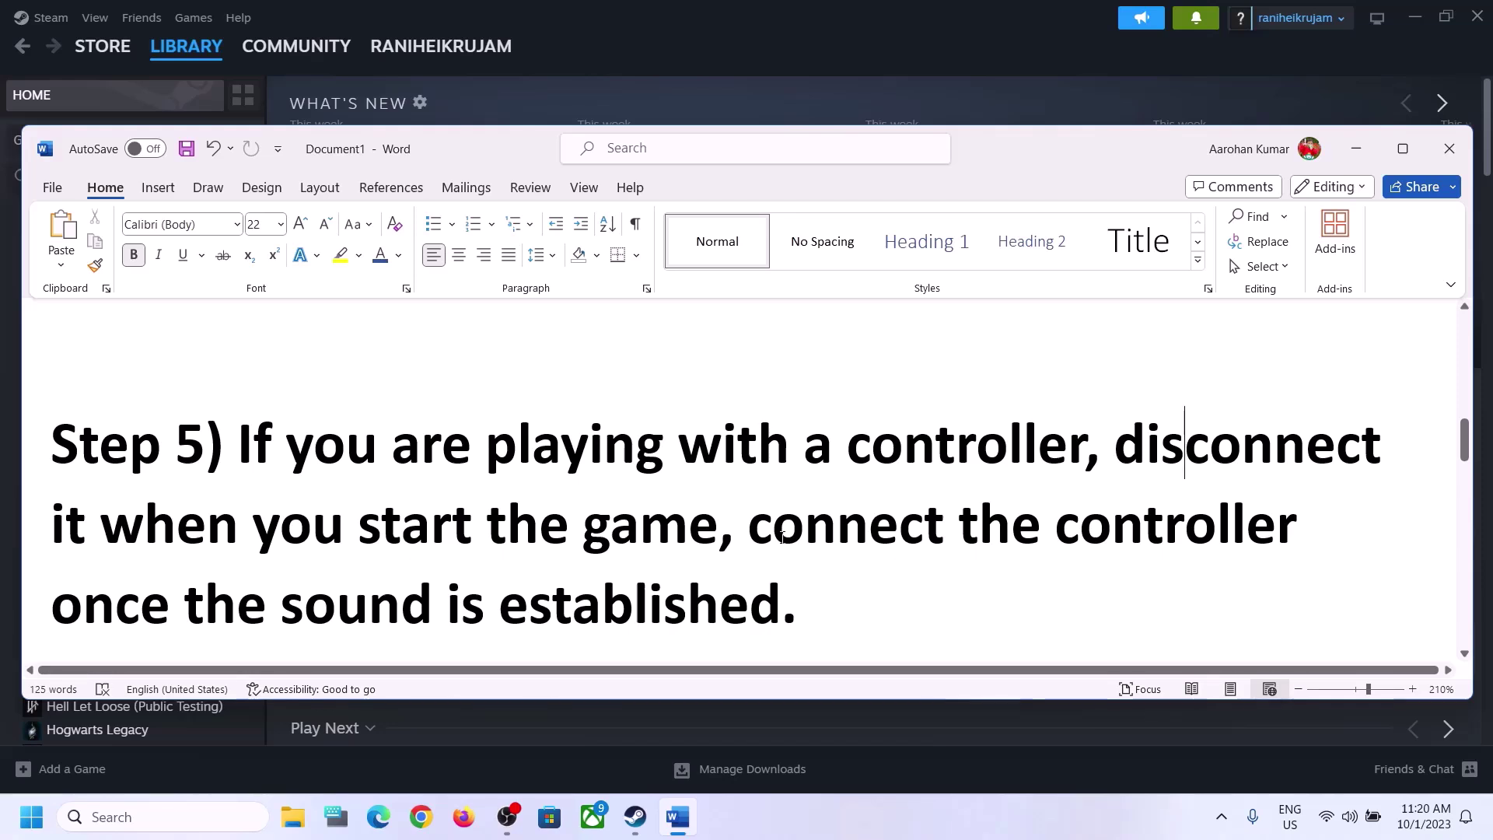
{"action": "left_click_drag", "start_coordinate": [782, 536], "coordinate": [1307, 537]}
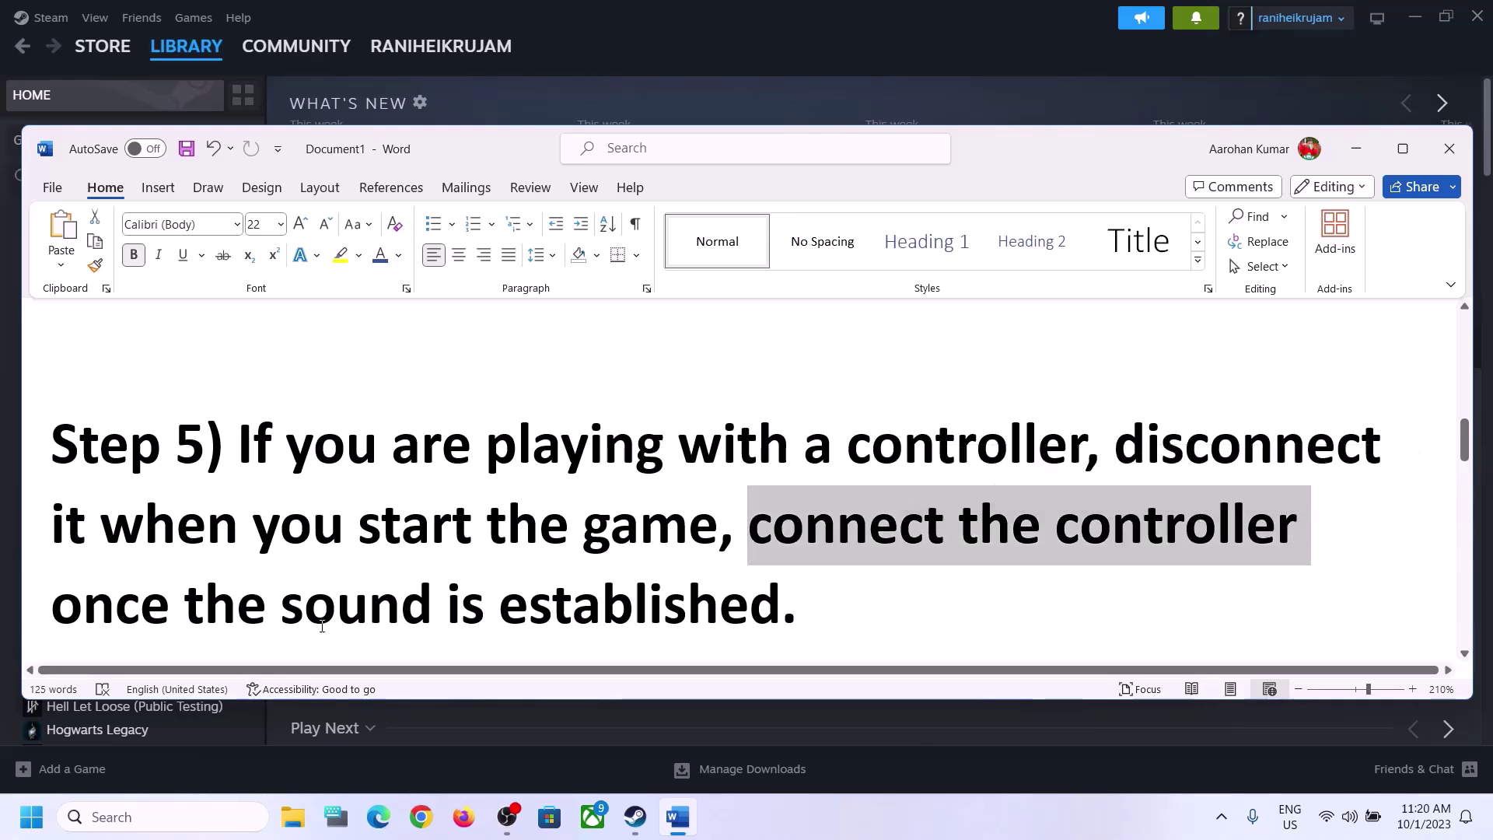
{"action": "left_click_drag", "start_coordinate": [51, 607], "coordinate": [781, 607]}
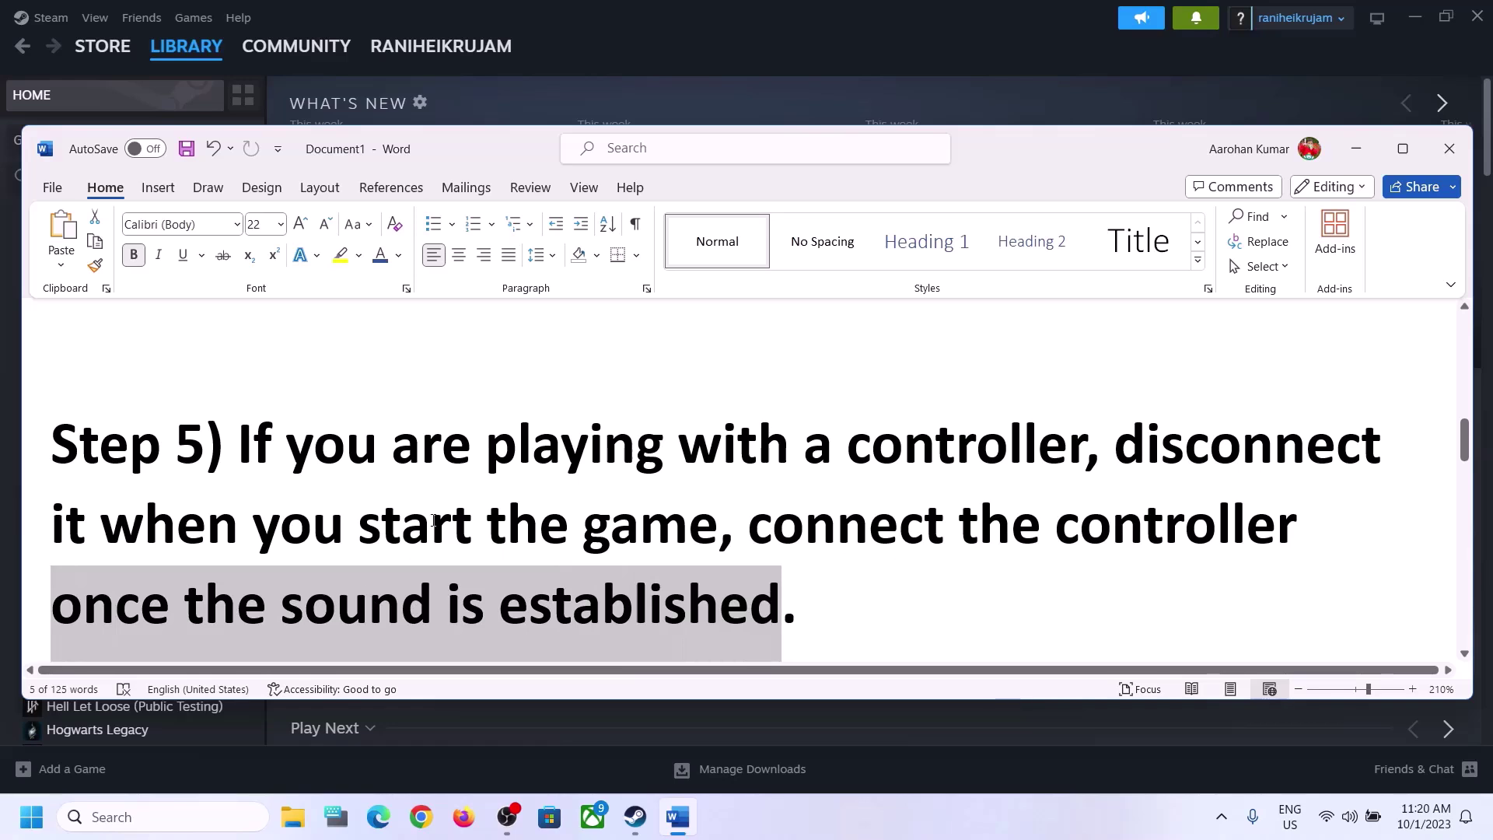
{"action": "left_click", "coordinate": [457, 482]}
Highlight the Step 6 instruction in the document about turning off Spatial Sound
{"action": "scroll", "coordinate": [482, 484], "scroll_direction": "down", "scroll_amount": 4}
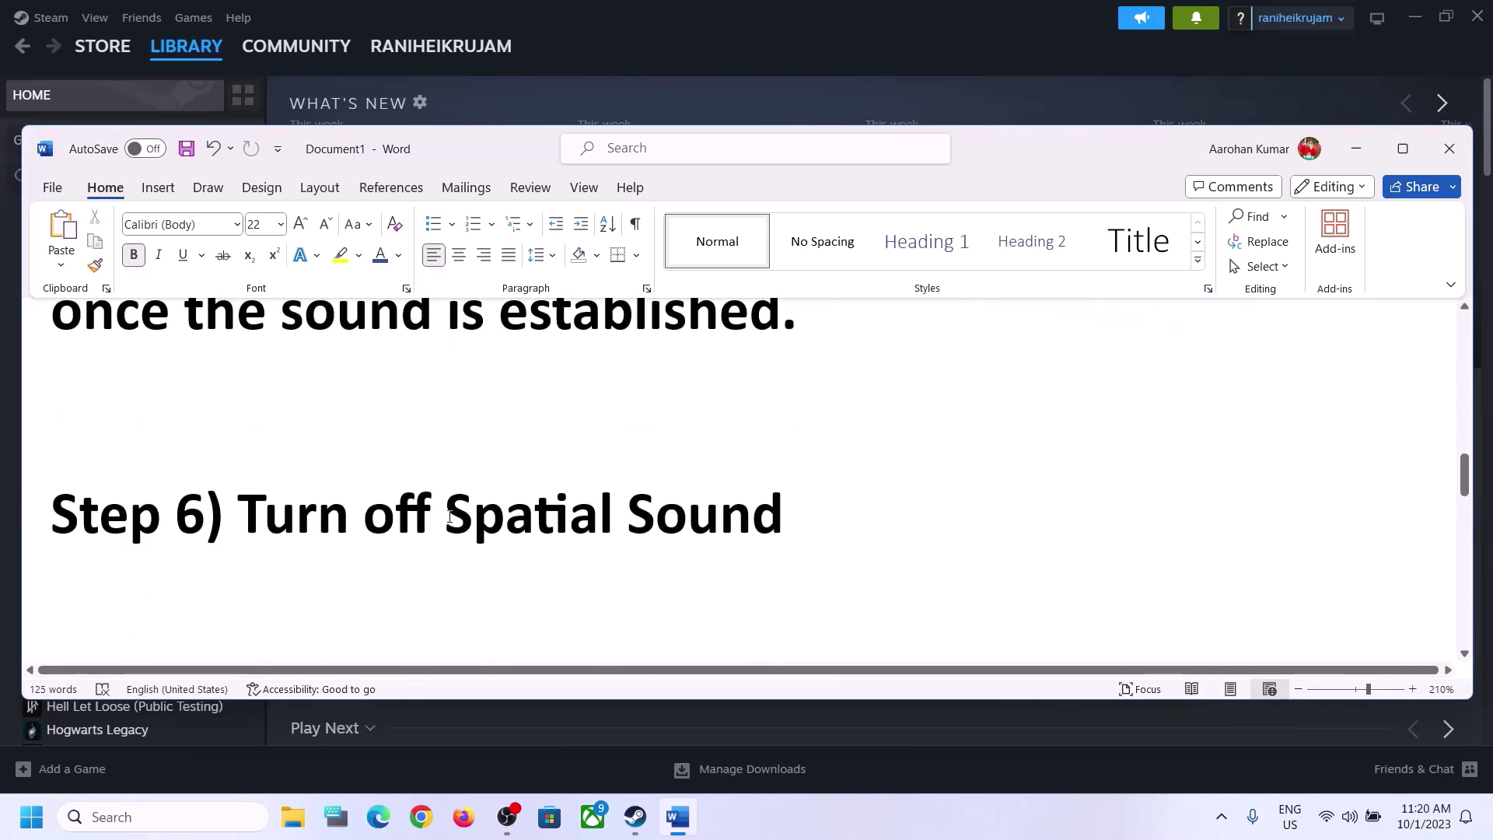
{"action": "left_click_drag", "start_coordinate": [365, 521], "coordinate": [1183, 583]}
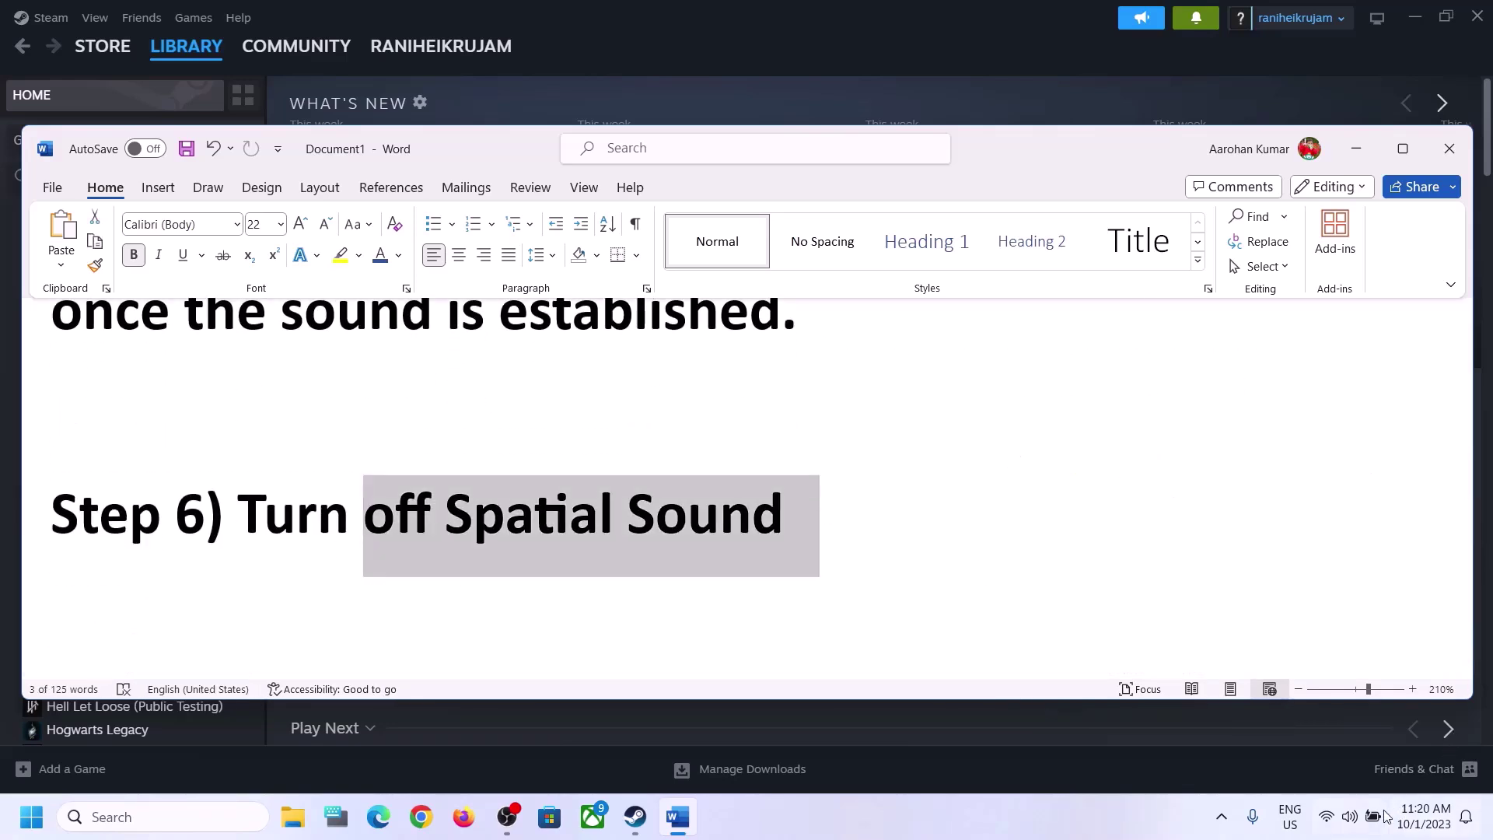
{"action": "right_click", "coordinate": [1350, 815]}
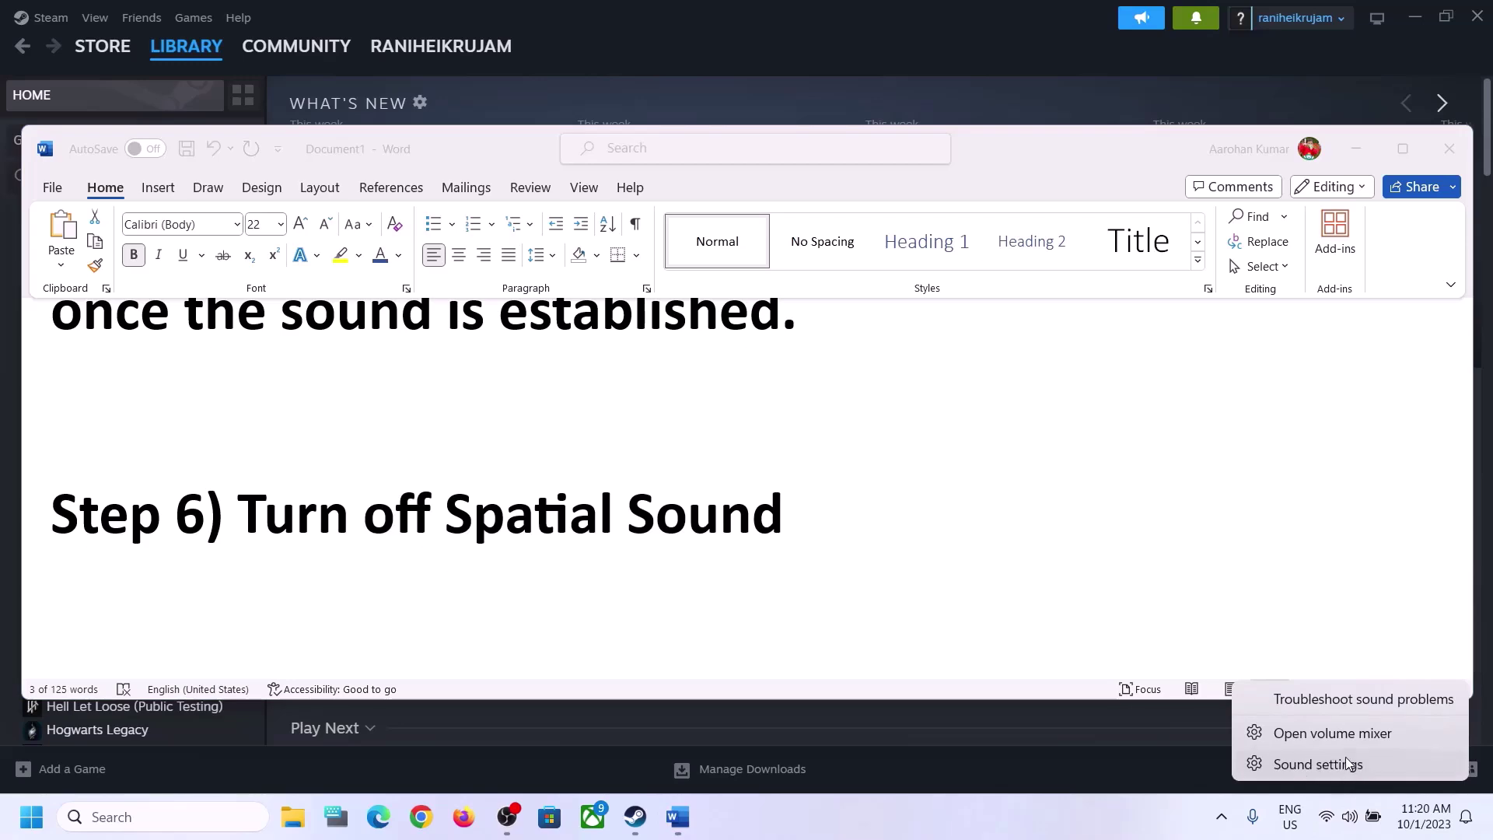
{"action": "left_click", "coordinate": [1345, 757]}
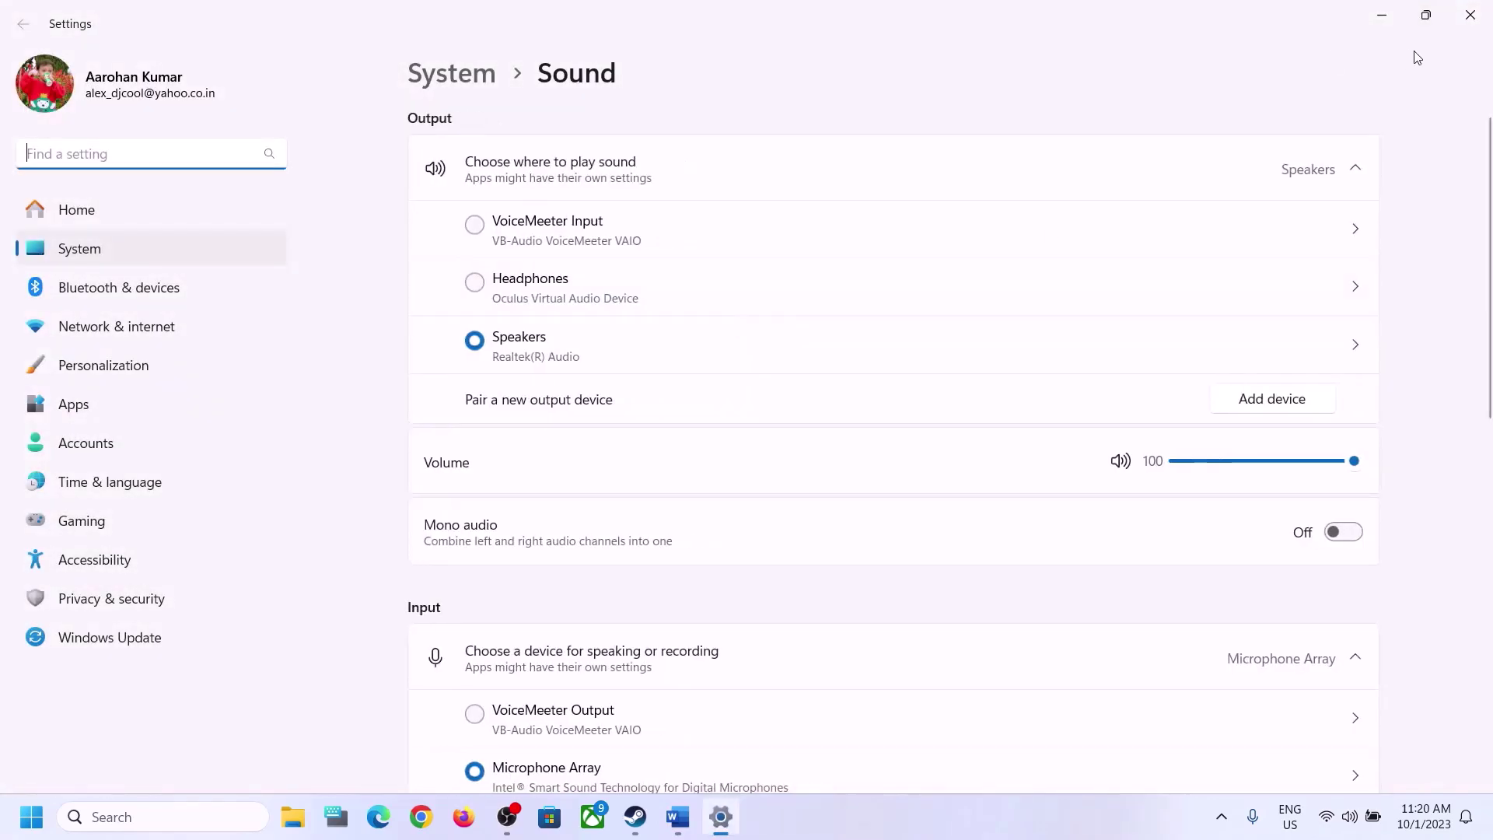
{"action": "left_click", "coordinate": [1470, 31]}
Search Windows for "control" and open Control Panel
{"action": "left_click", "coordinate": [160, 818]}
{"action": "type", "text": "c"}
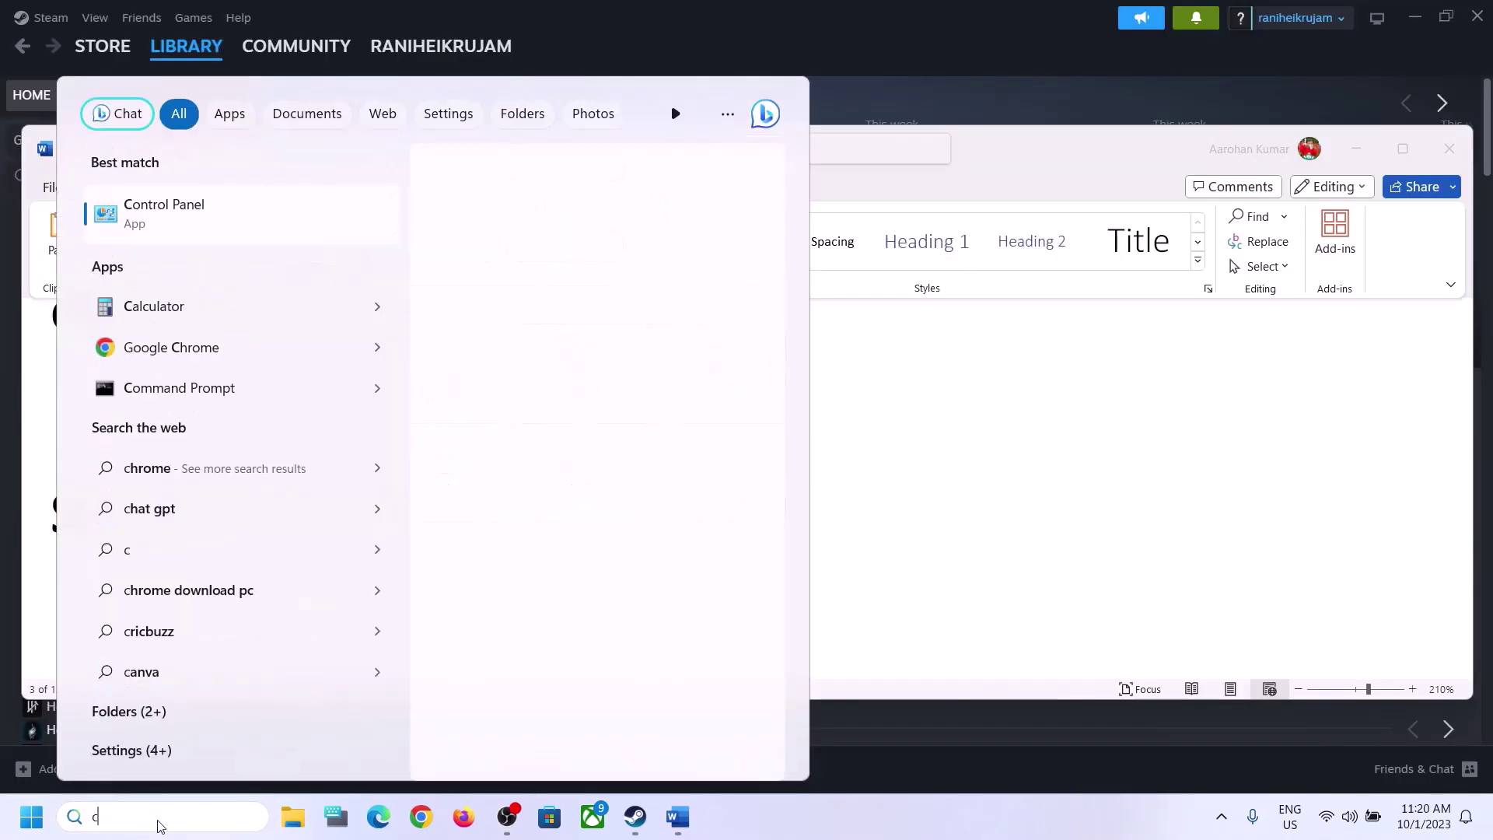
{"action": "type", "text": "ontrol"}
{"action": "key", "text": "Return"}
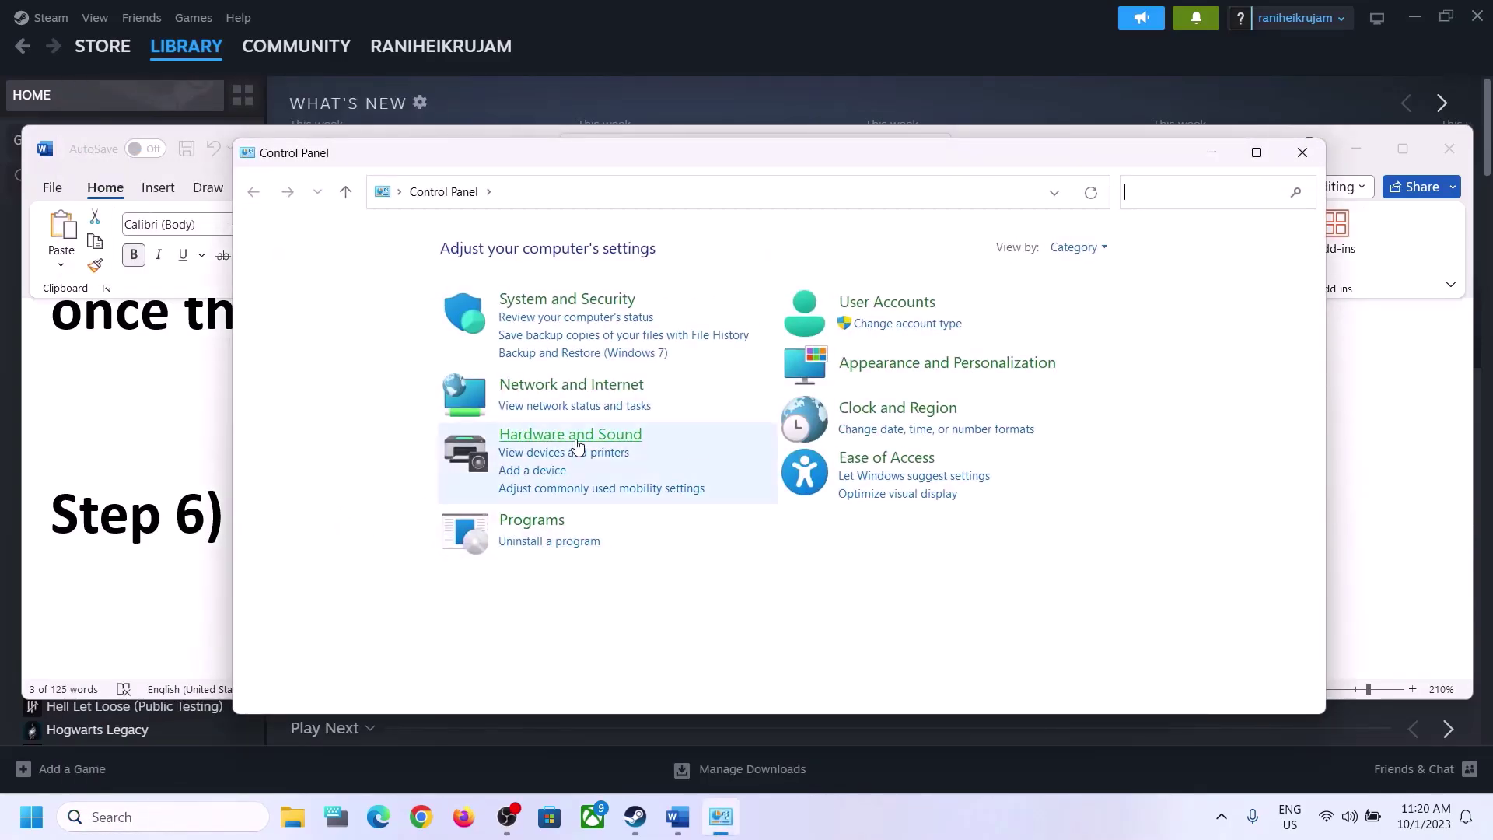
Open the Sound dialog from Hardware and Sound again, closing the Volume Mixer, and move it to the middle of the screen
{"action": "left_click", "coordinate": [577, 440]}
{"action": "left_click", "coordinate": [517, 375]}
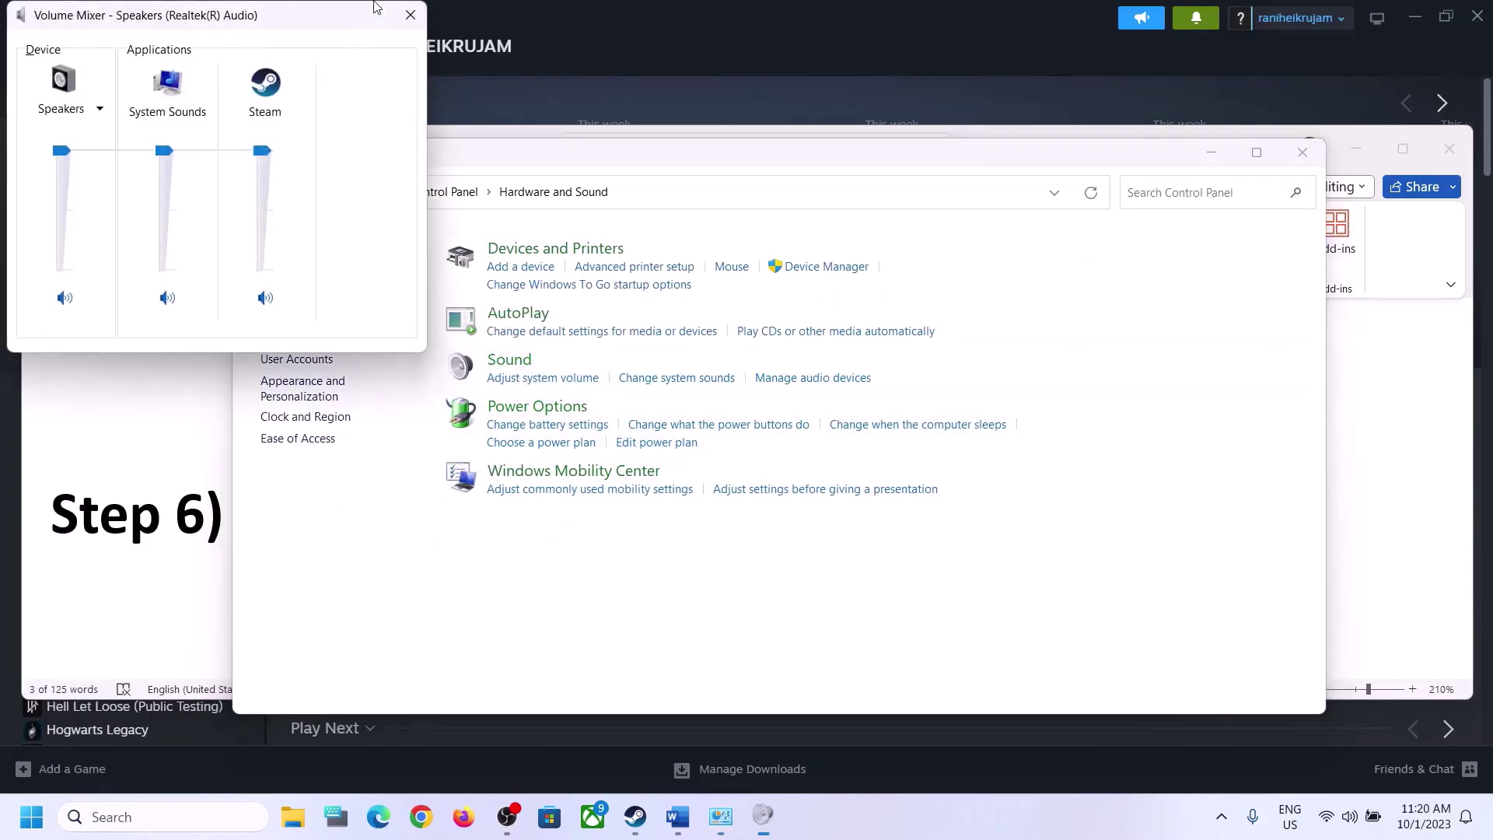
{"action": "left_click", "coordinate": [409, 14]}
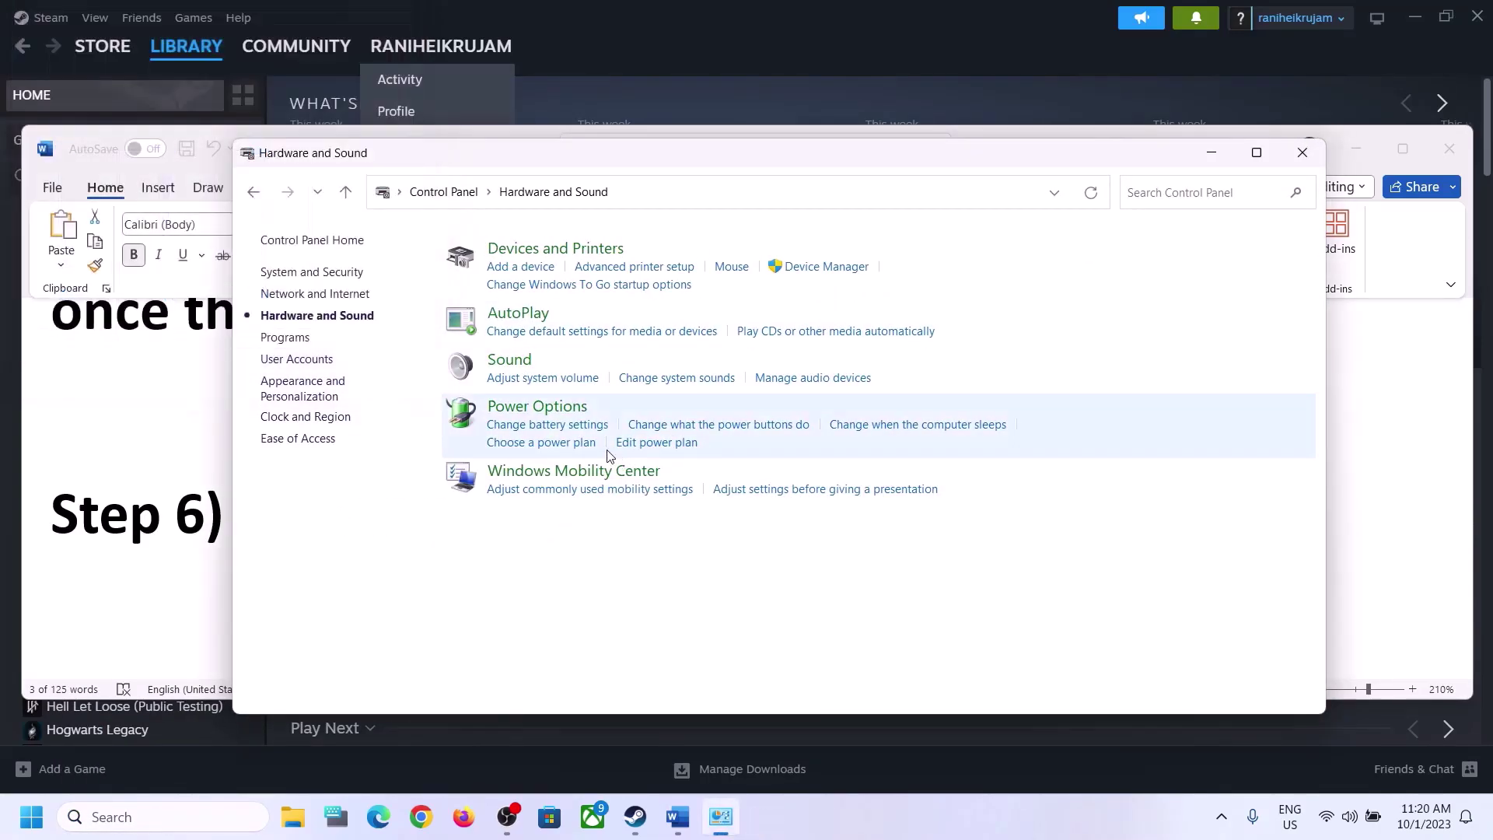
{"action": "left_click", "coordinate": [517, 362]}
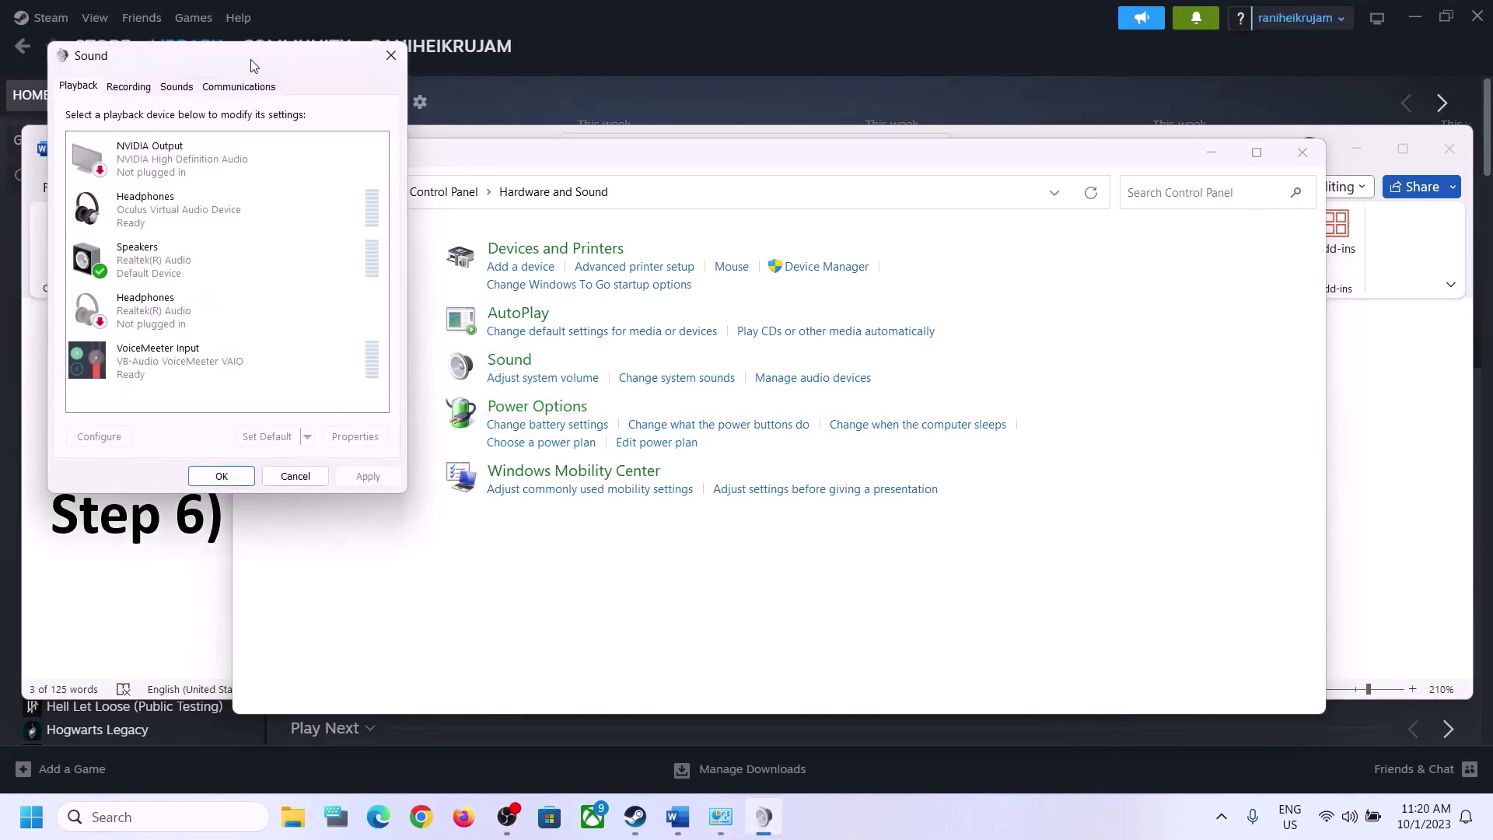
{"action": "left_click_drag", "start_coordinate": [250, 65], "coordinate": [734, 126]}
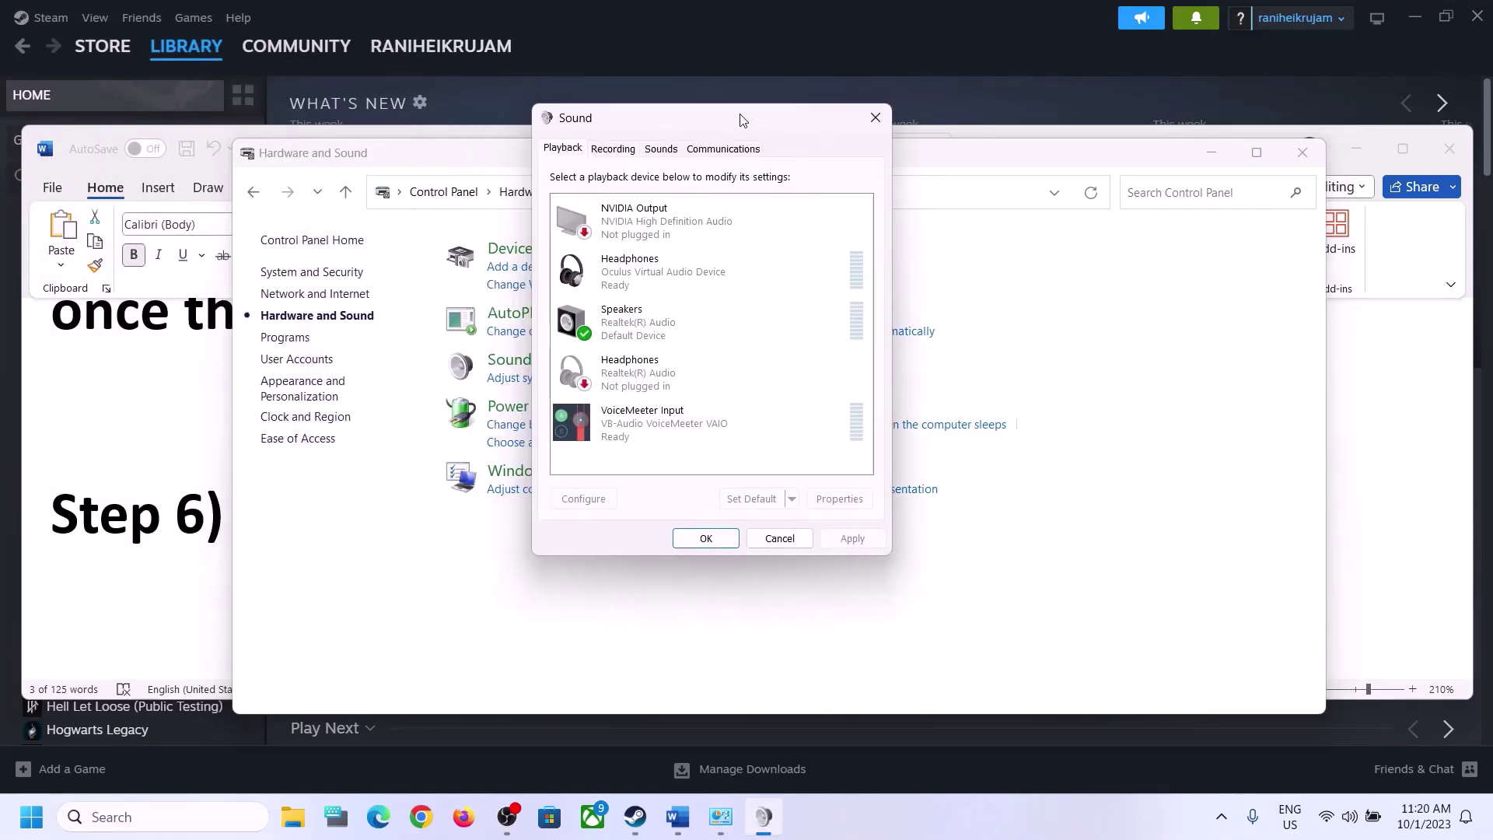
Set the Realtek Speakers' spatial sound format to Off, apply it, close the Sound dialog and return to the document
{"action": "right_click", "coordinate": [647, 330]}
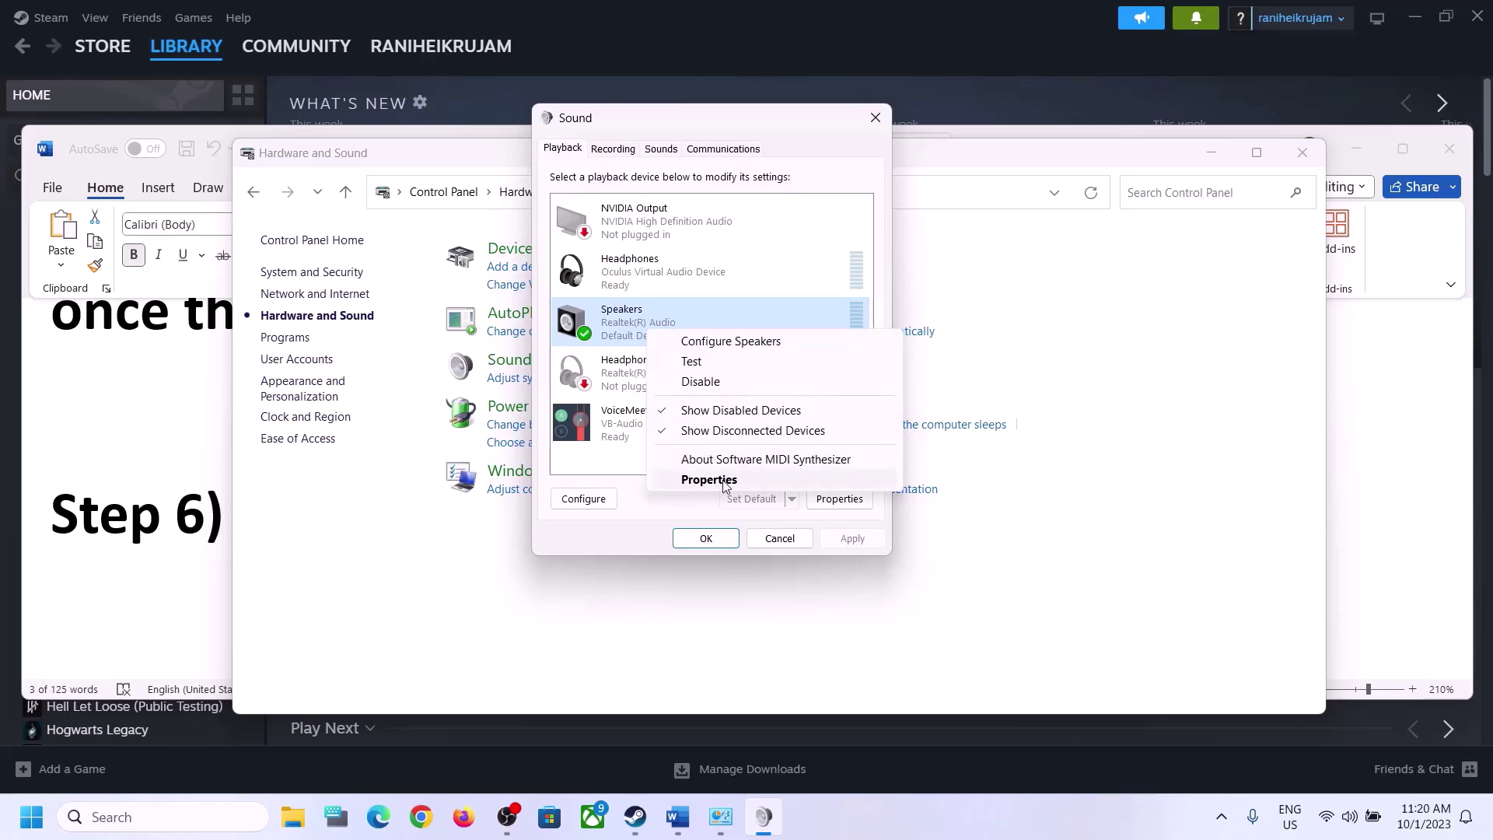
{"action": "left_click", "coordinate": [723, 481]}
{"action": "left_click", "coordinate": [736, 221]}
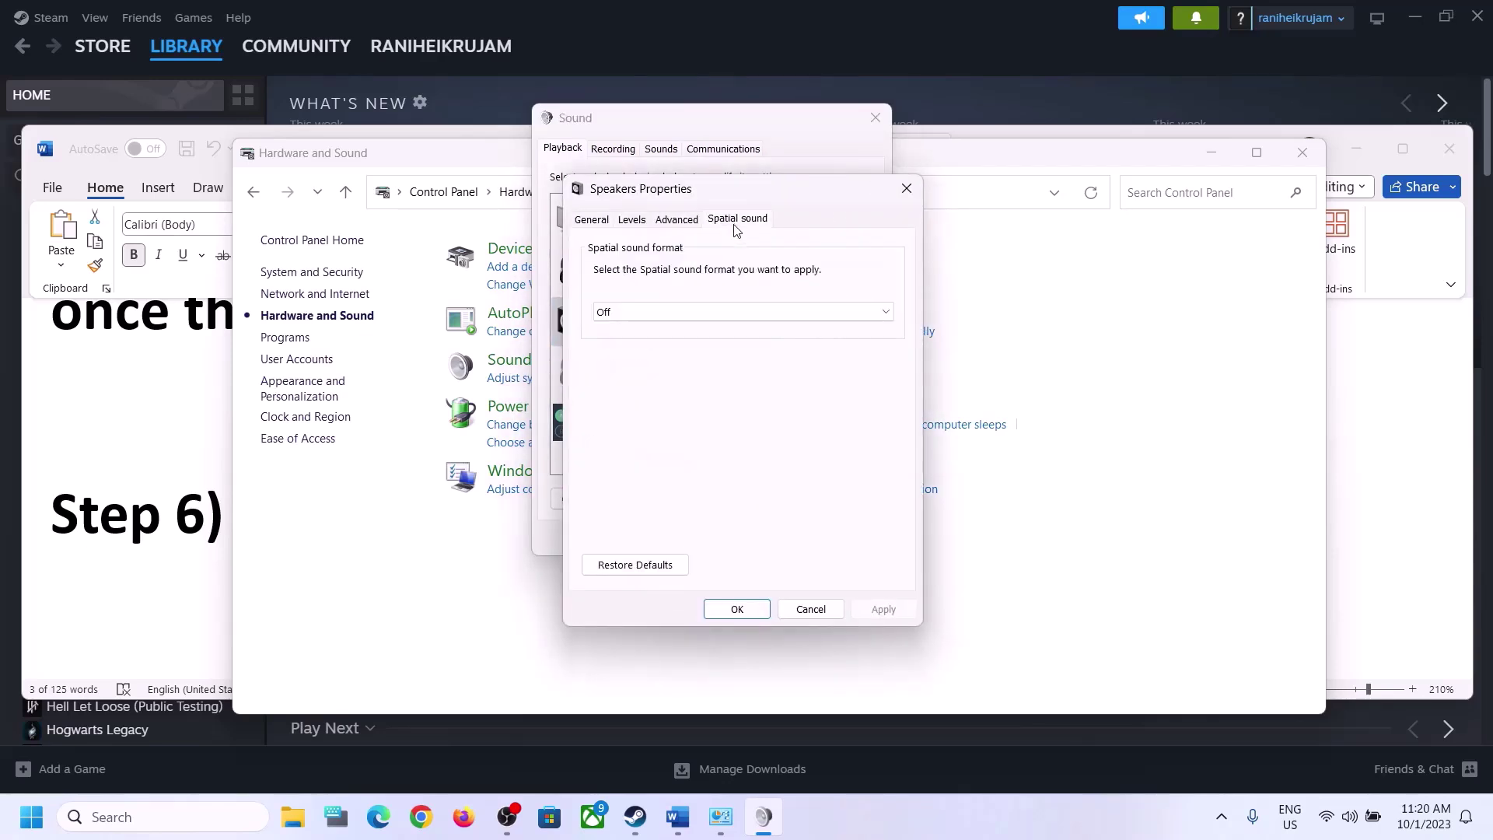
{"action": "left_click", "coordinate": [728, 312]}
{"action": "left_click", "coordinate": [682, 402]}
{"action": "left_click", "coordinate": [879, 610]}
{"action": "left_click", "coordinate": [756, 611]}
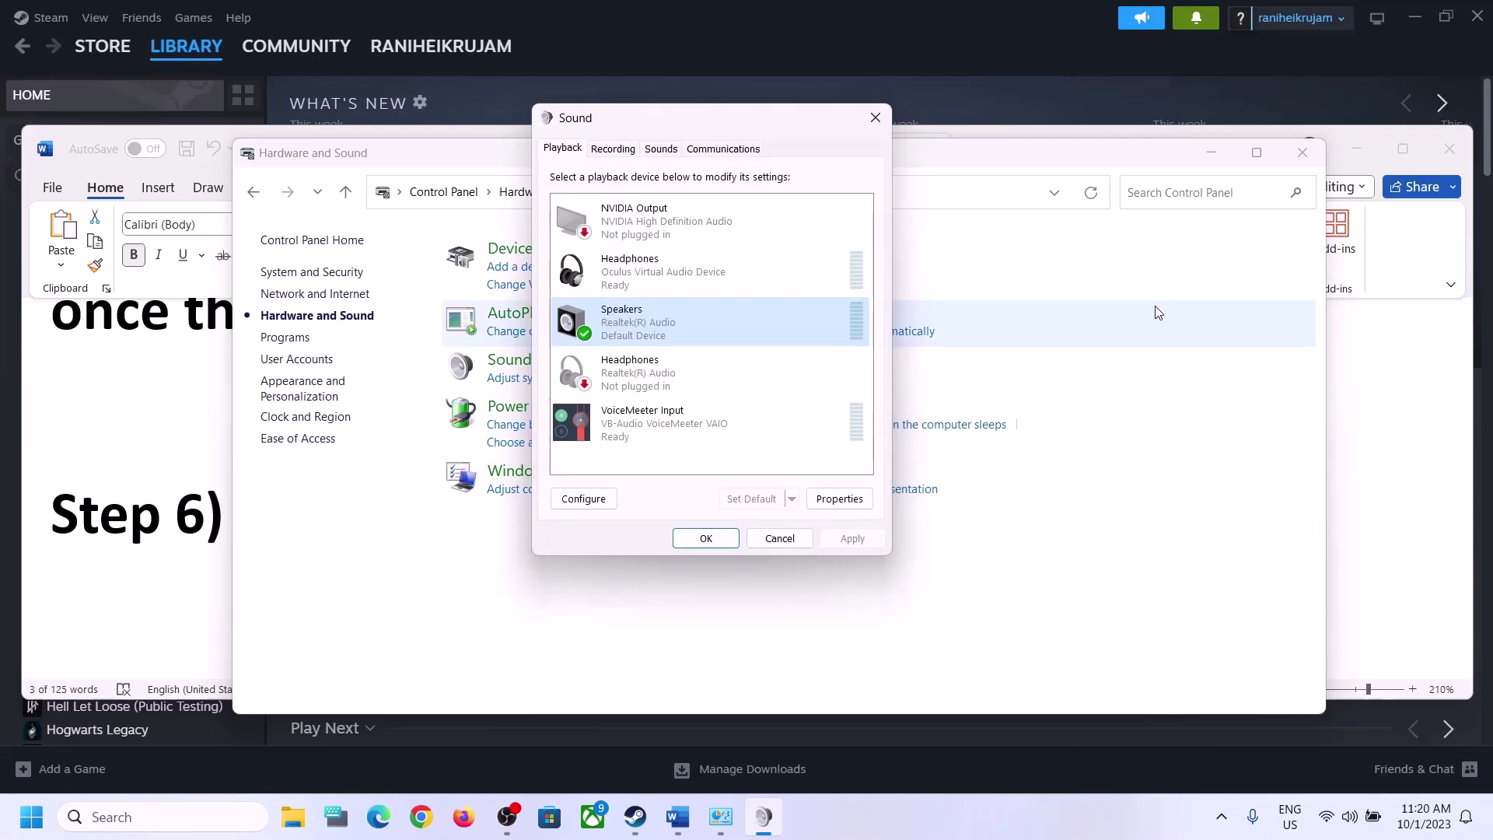
{"action": "left_click", "coordinate": [875, 118]}
{"action": "left_click", "coordinate": [154, 490]}
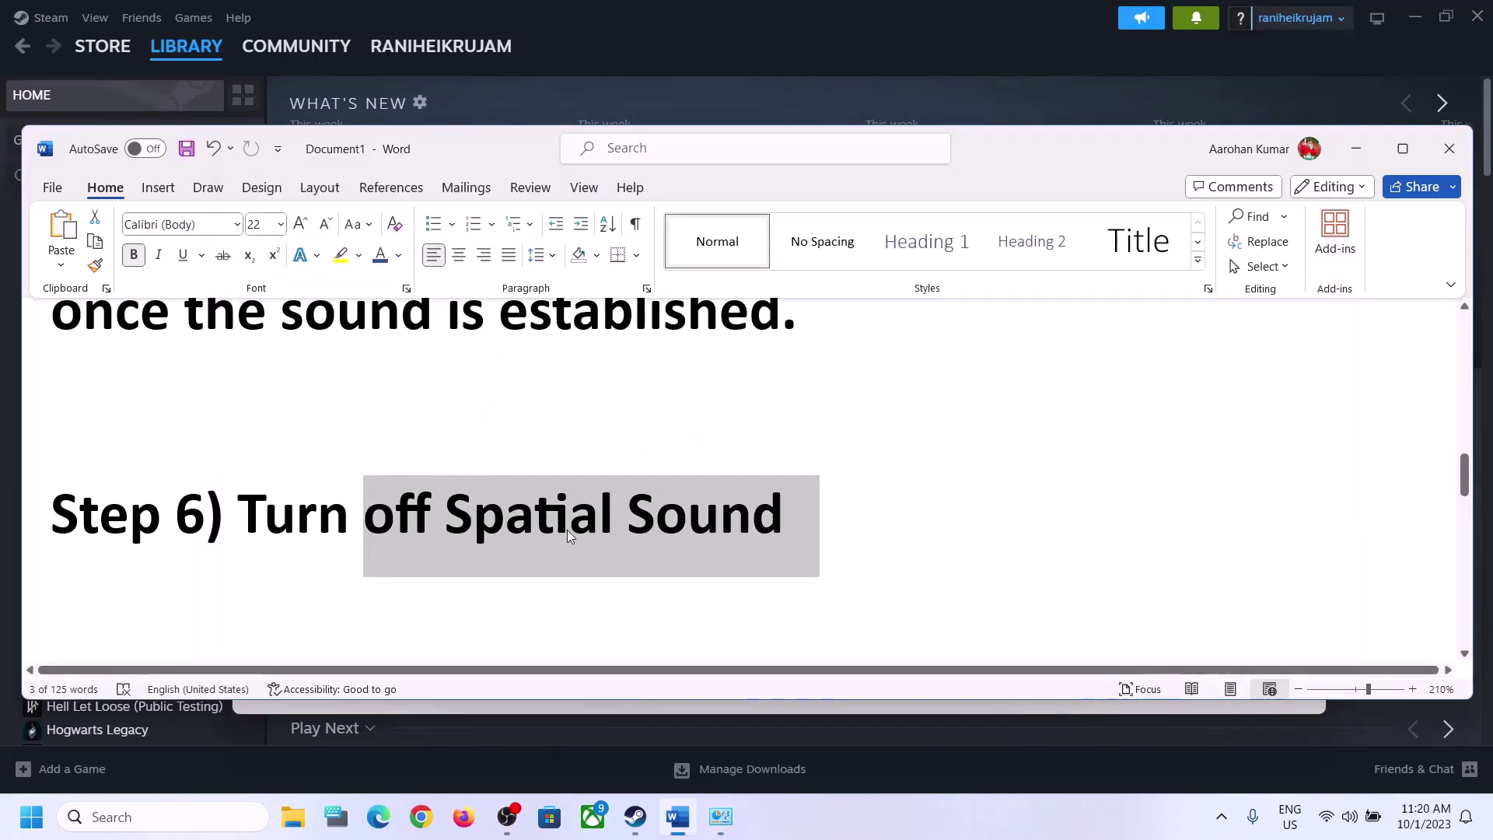
Highlight "Oculus/voicemeeter" and then "recording and playback" in the document's Step 7 instruction
{"action": "scroll", "coordinate": [568, 531], "scroll_direction": "down", "scroll_amount": 5}
{"action": "scroll", "coordinate": [568, 530], "scroll_direction": "up", "scroll_amount": 1}
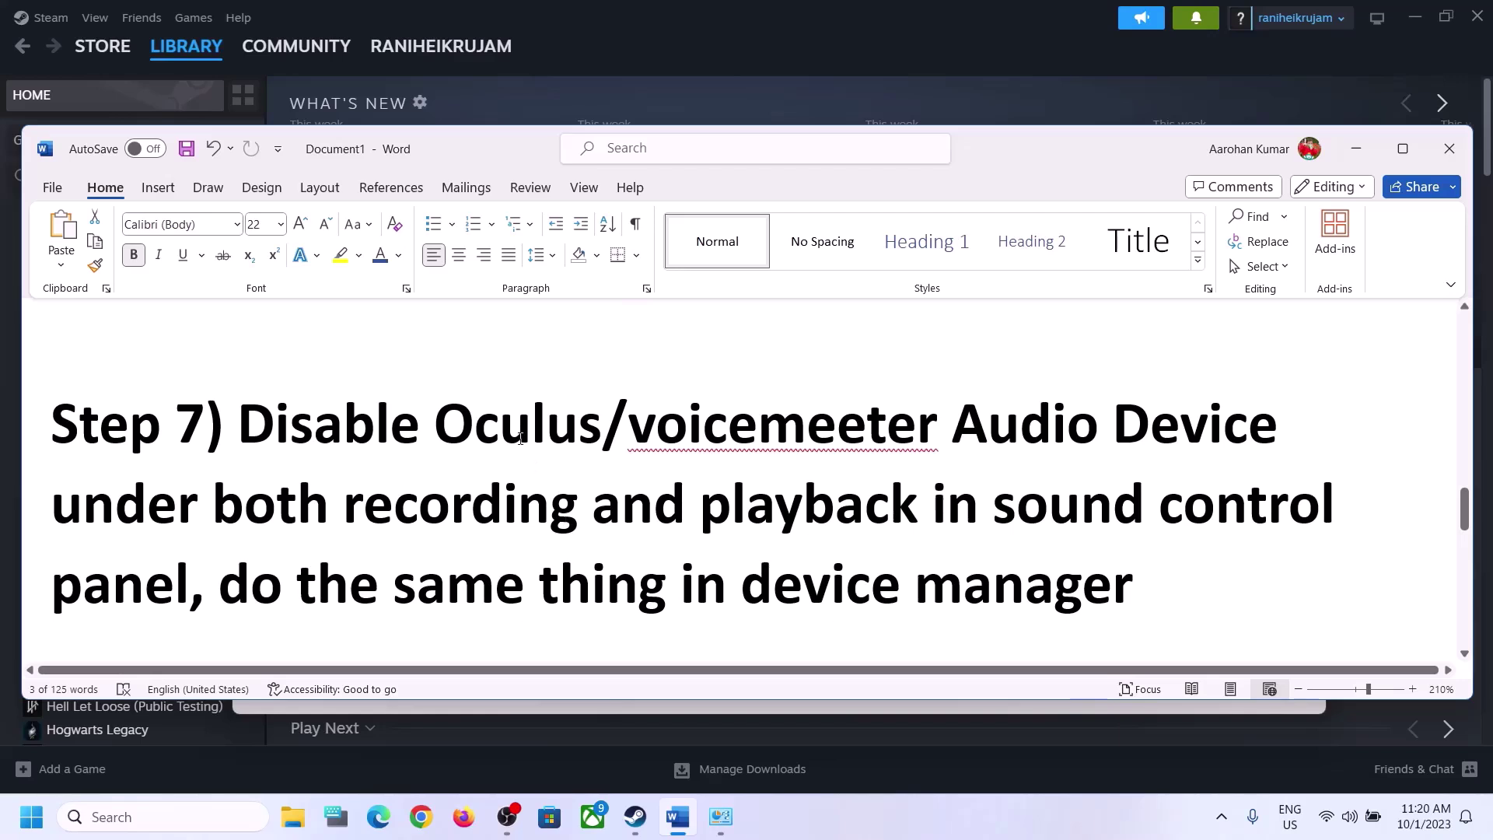
{"action": "left_click_drag", "start_coordinate": [439, 414], "coordinate": [937, 428]}
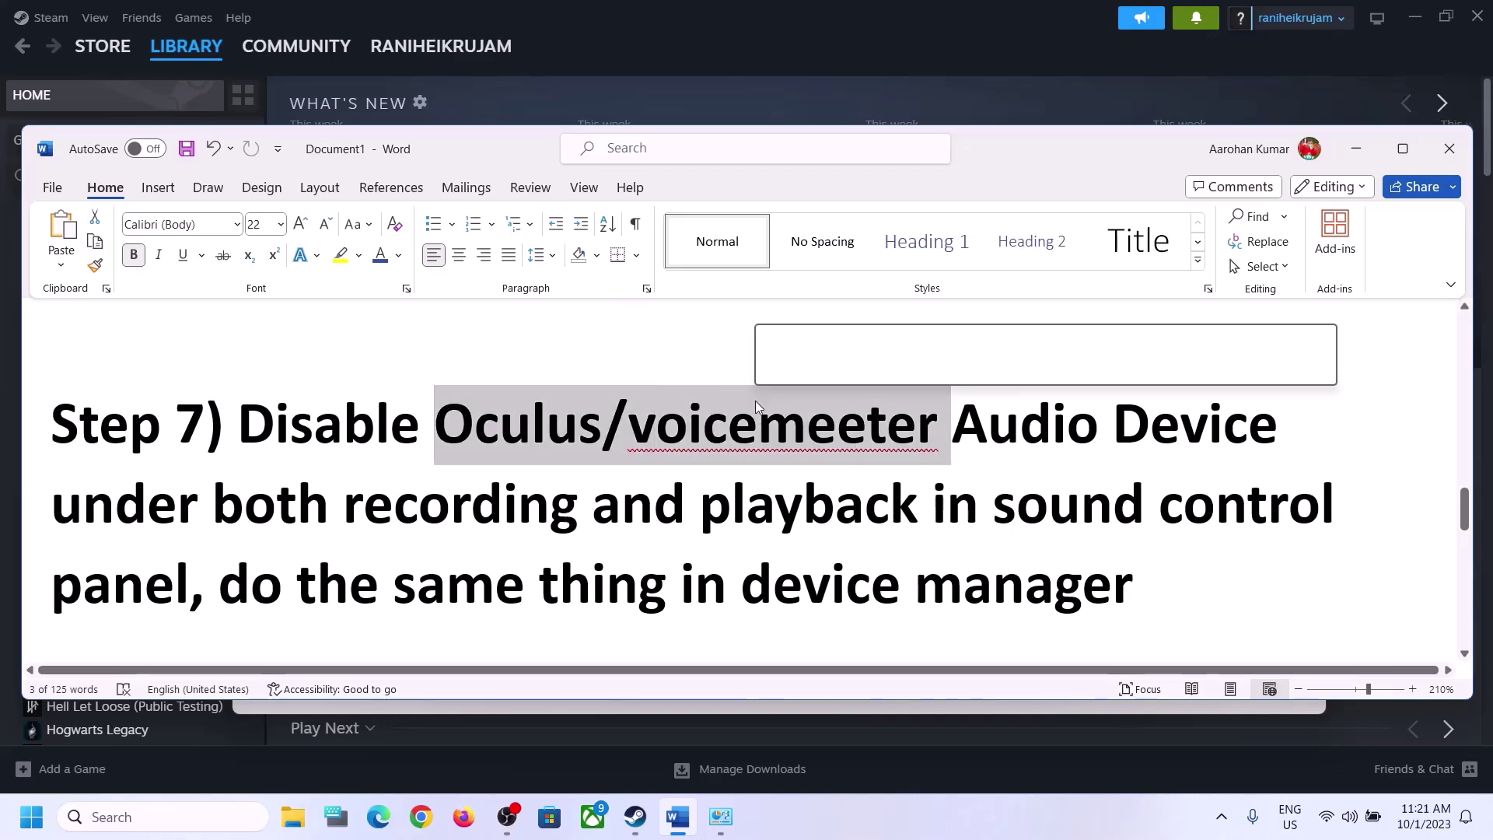
{"action": "left_click_drag", "start_coordinate": [345, 505], "coordinate": [871, 510]}
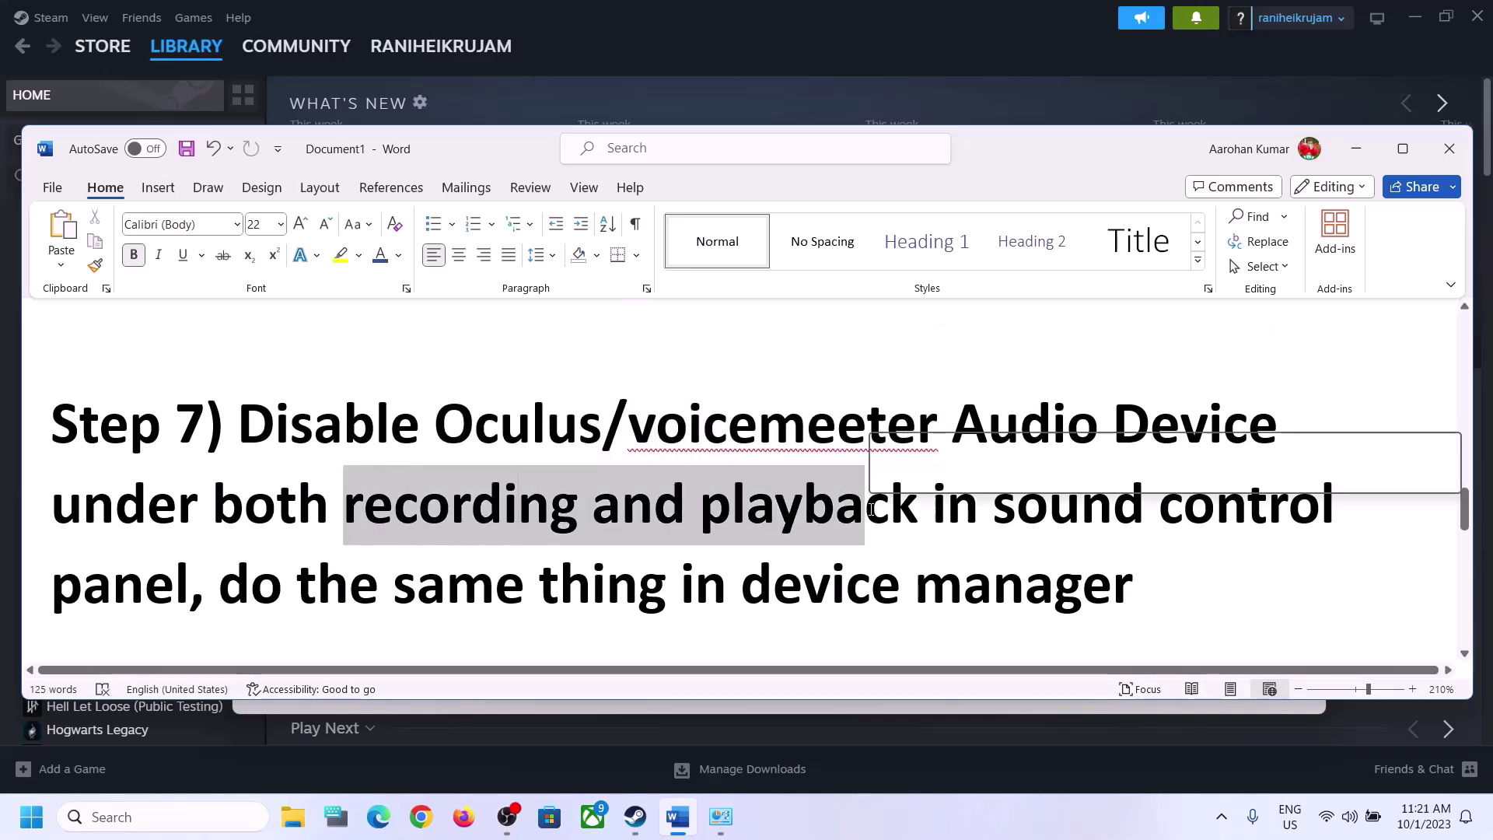
Search Windows for "control", open Control Panel's Sound dialog from Hardware and Sound, and move it to the middle of the screen
{"action": "left_click", "coordinate": [187, 822]}
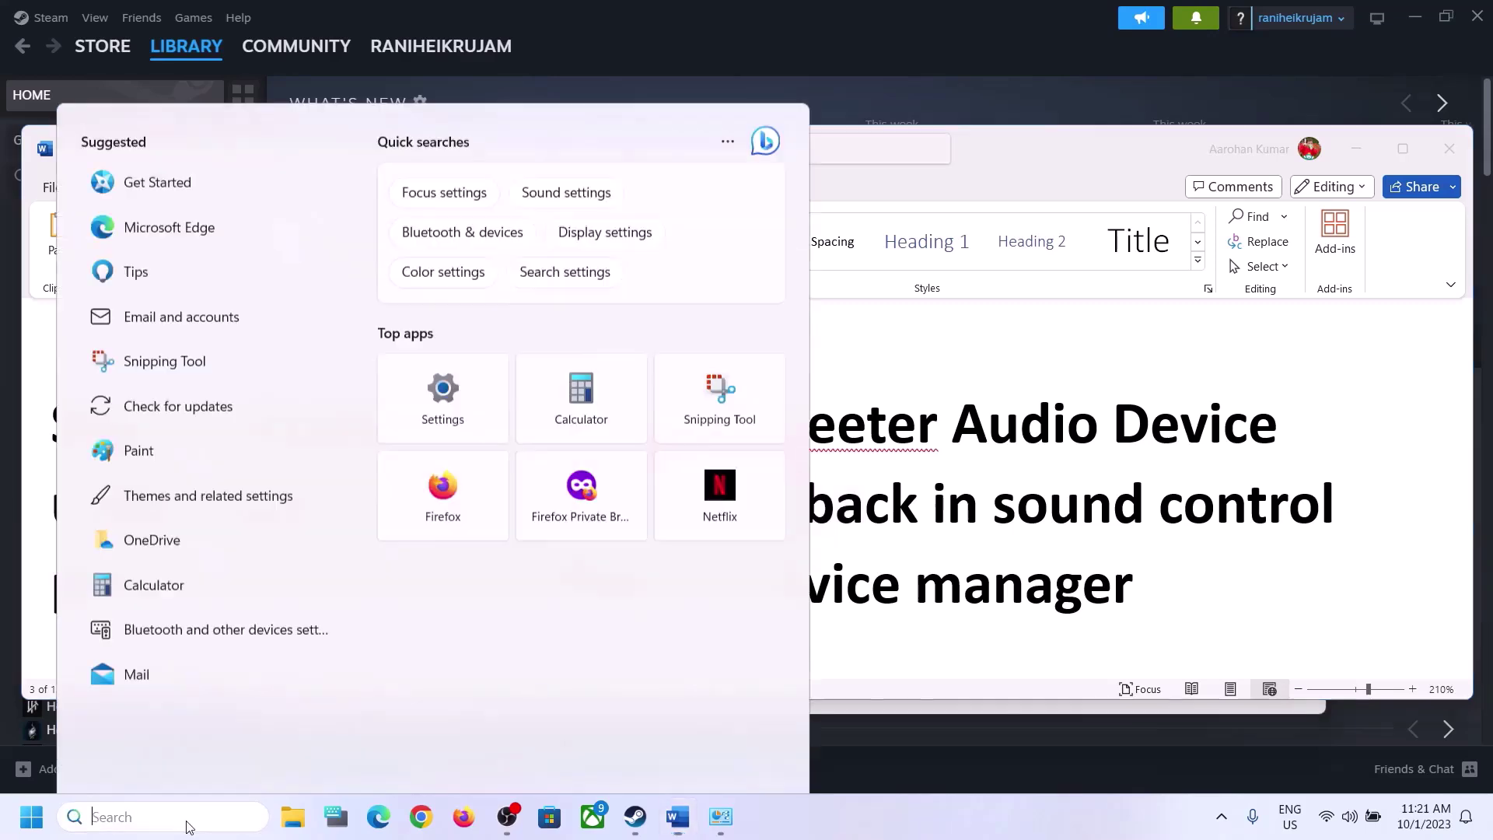
{"action": "type", "text": "control"}
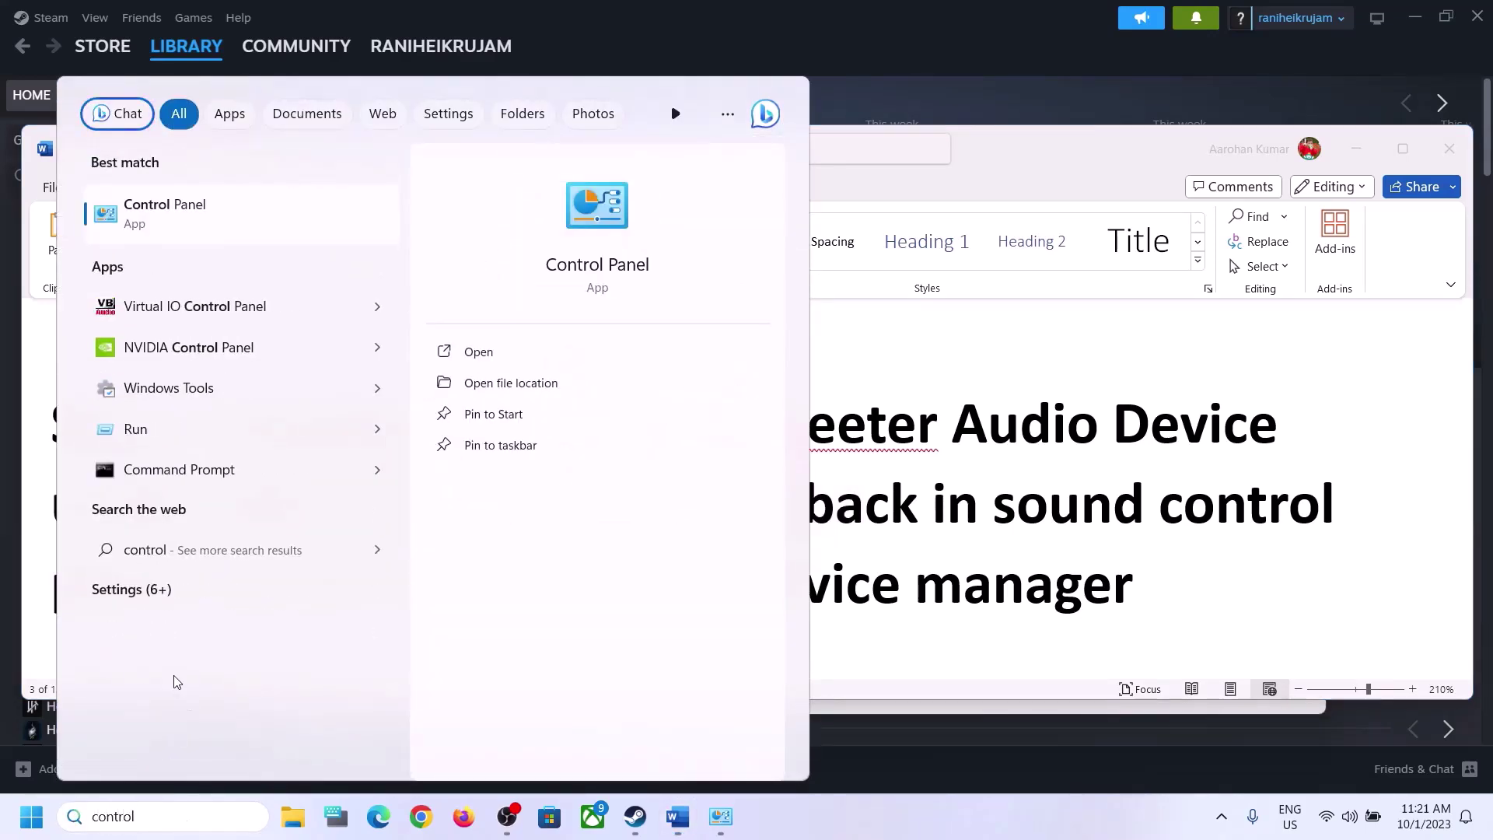
{"action": "left_click", "coordinate": [184, 214]}
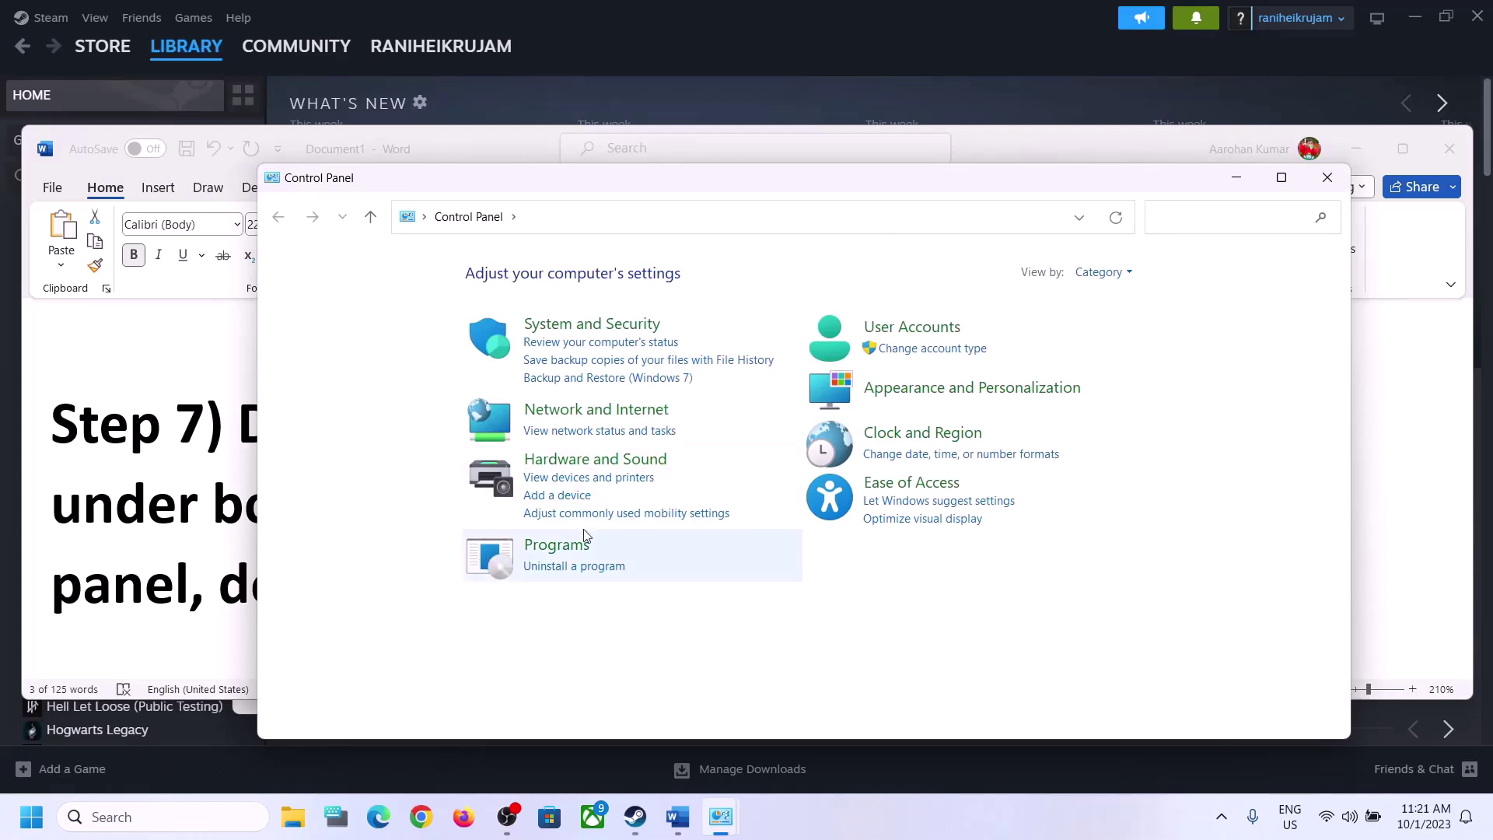
{"action": "left_click", "coordinate": [595, 461]}
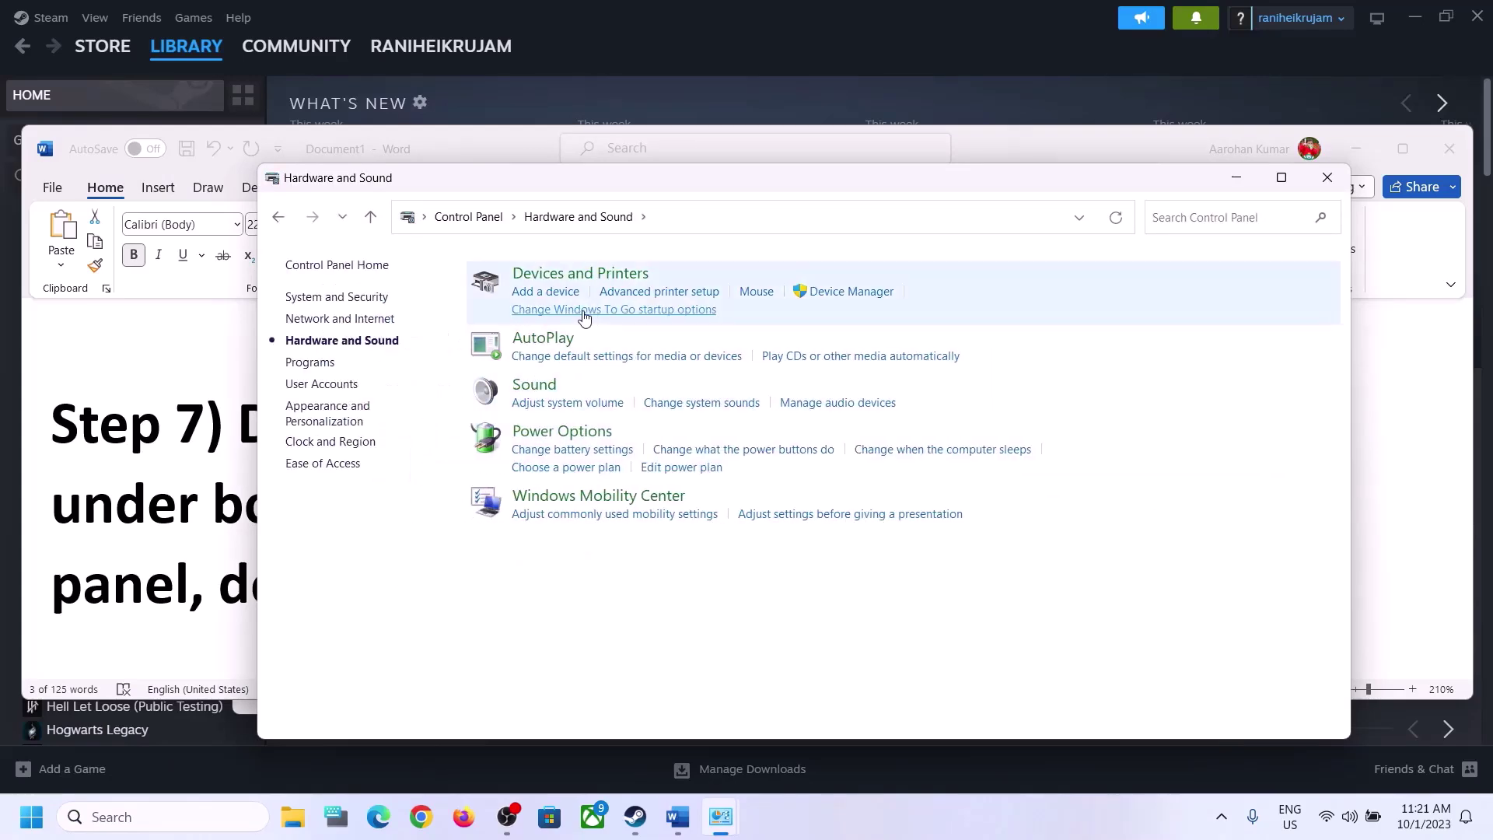
{"action": "left_click", "coordinate": [537, 385]}
{"action": "left_click_drag", "start_coordinate": [325, 82], "coordinate": [854, 160]}
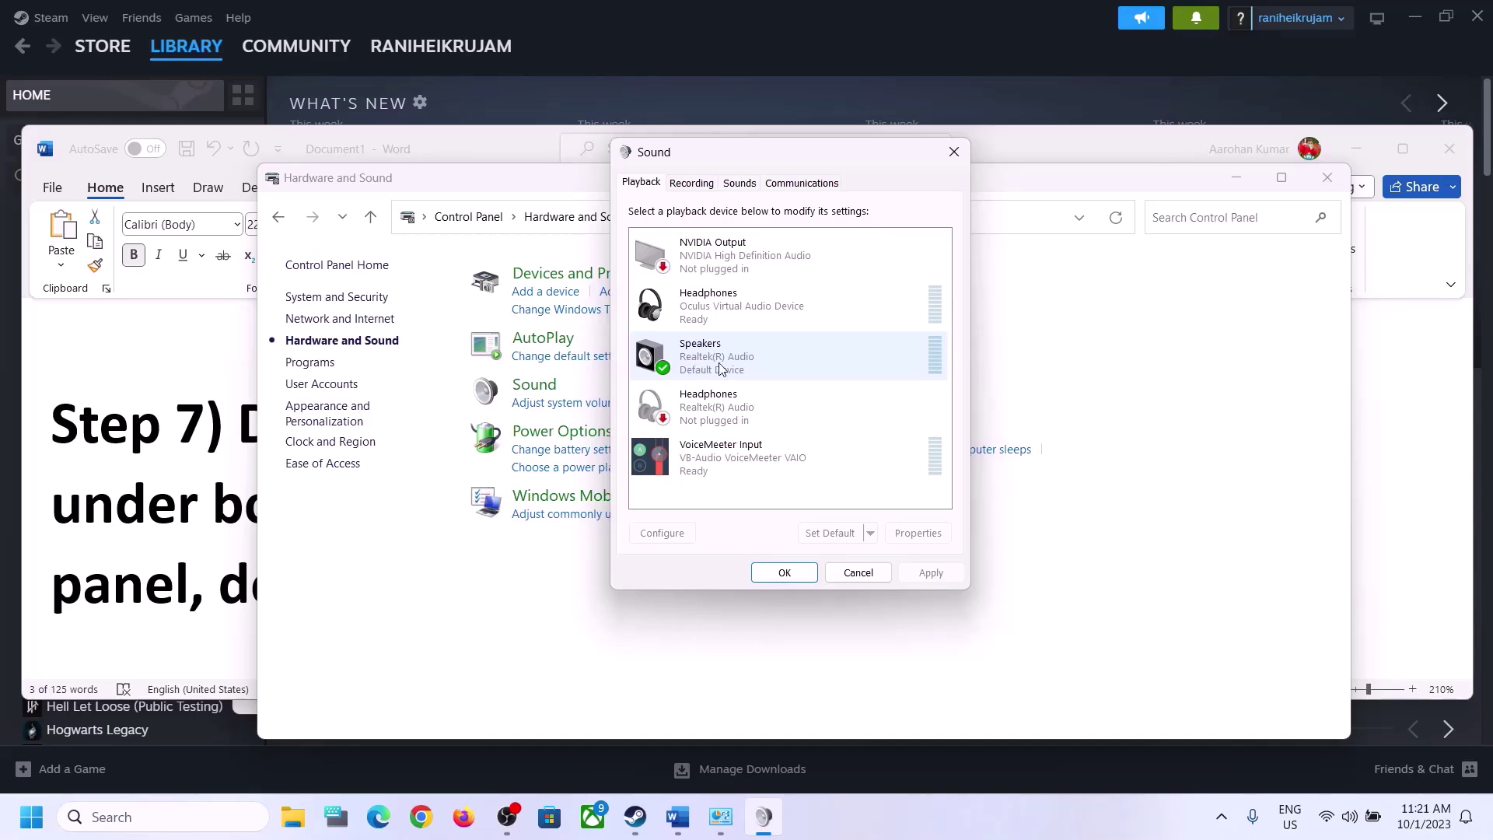
Disable the Oculus Virtual Audio Device headphones and the Realtek(R) Audio headphones in the playback devices
{"action": "left_click", "coordinate": [738, 316]}
{"action": "right_click", "coordinate": [739, 315]}
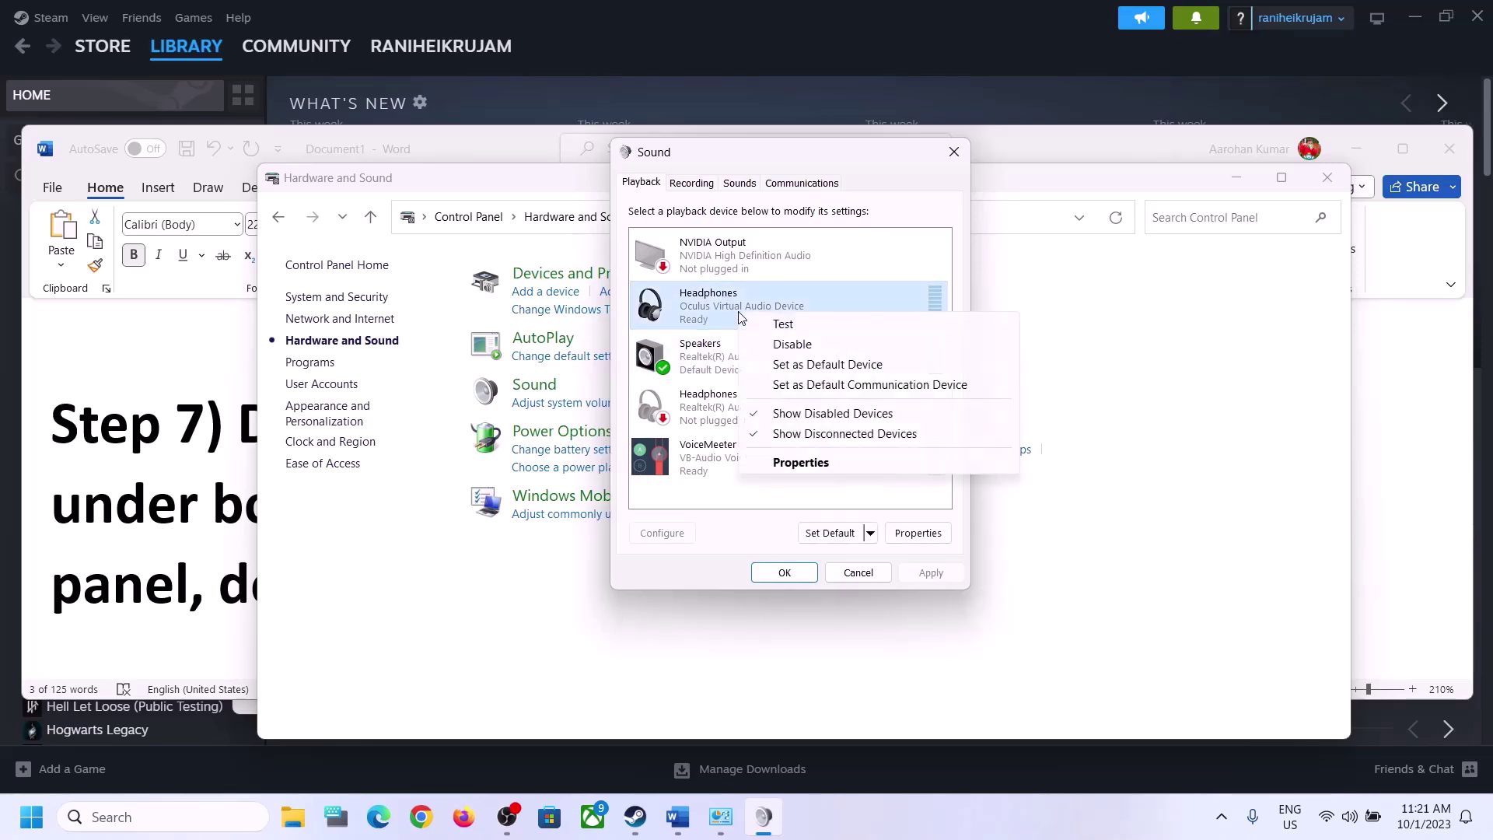
{"action": "left_click", "coordinate": [790, 345]}
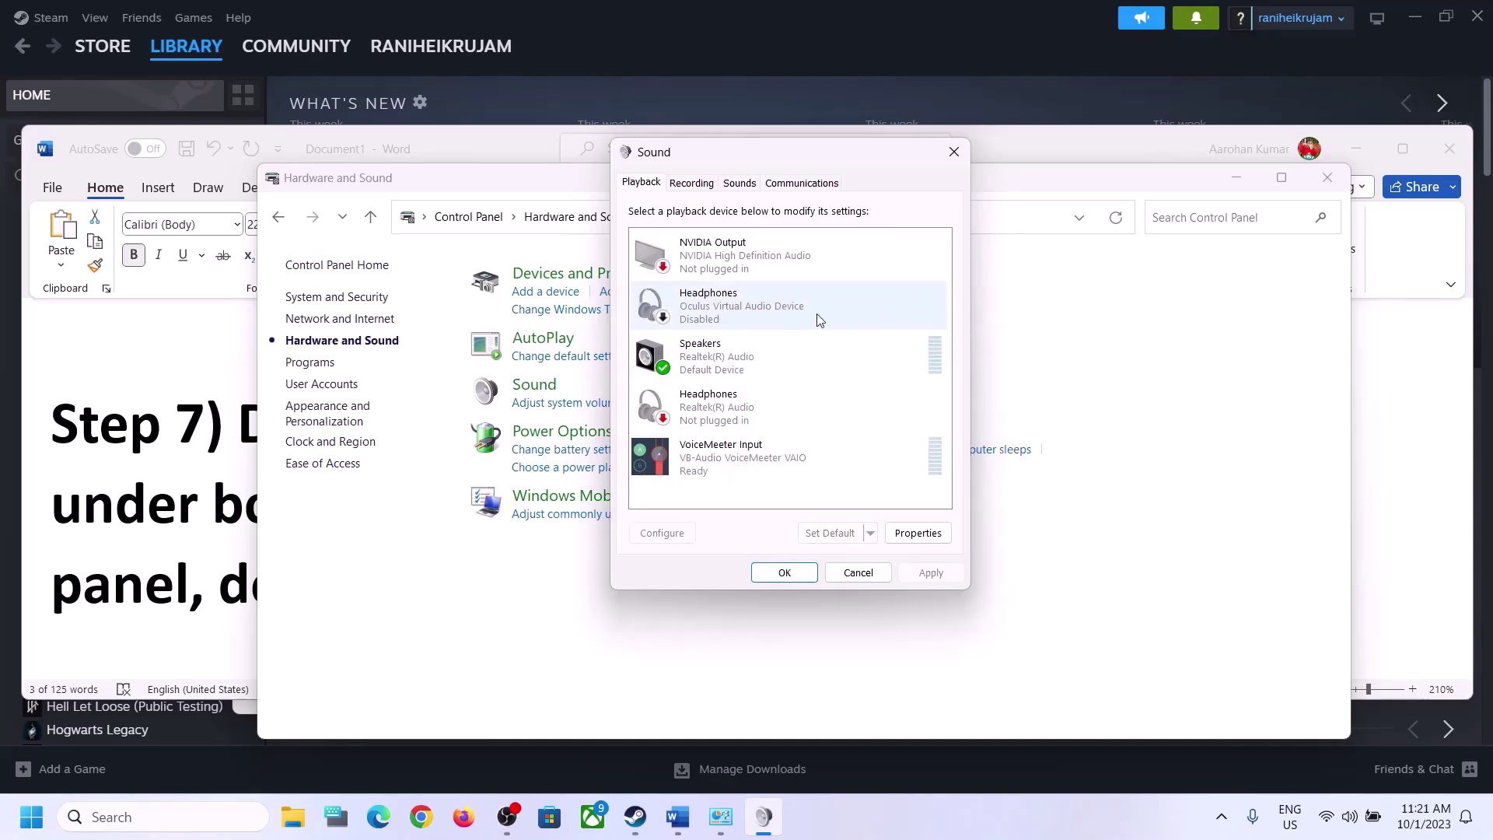
{"action": "left_click", "coordinate": [700, 425]}
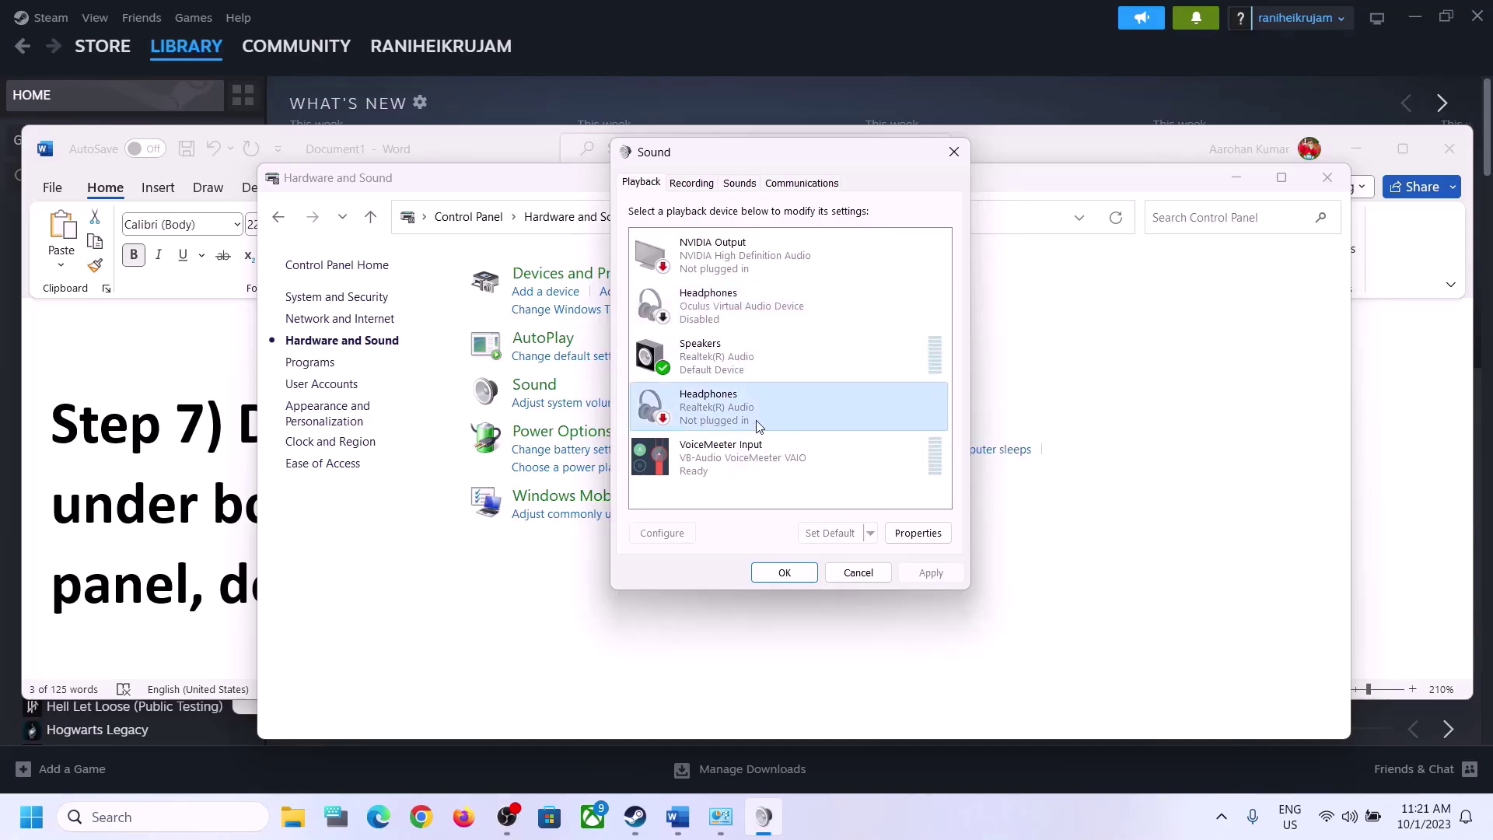
{"action": "right_click", "coordinate": [722, 420]}
{"action": "left_click", "coordinate": [787, 447]}
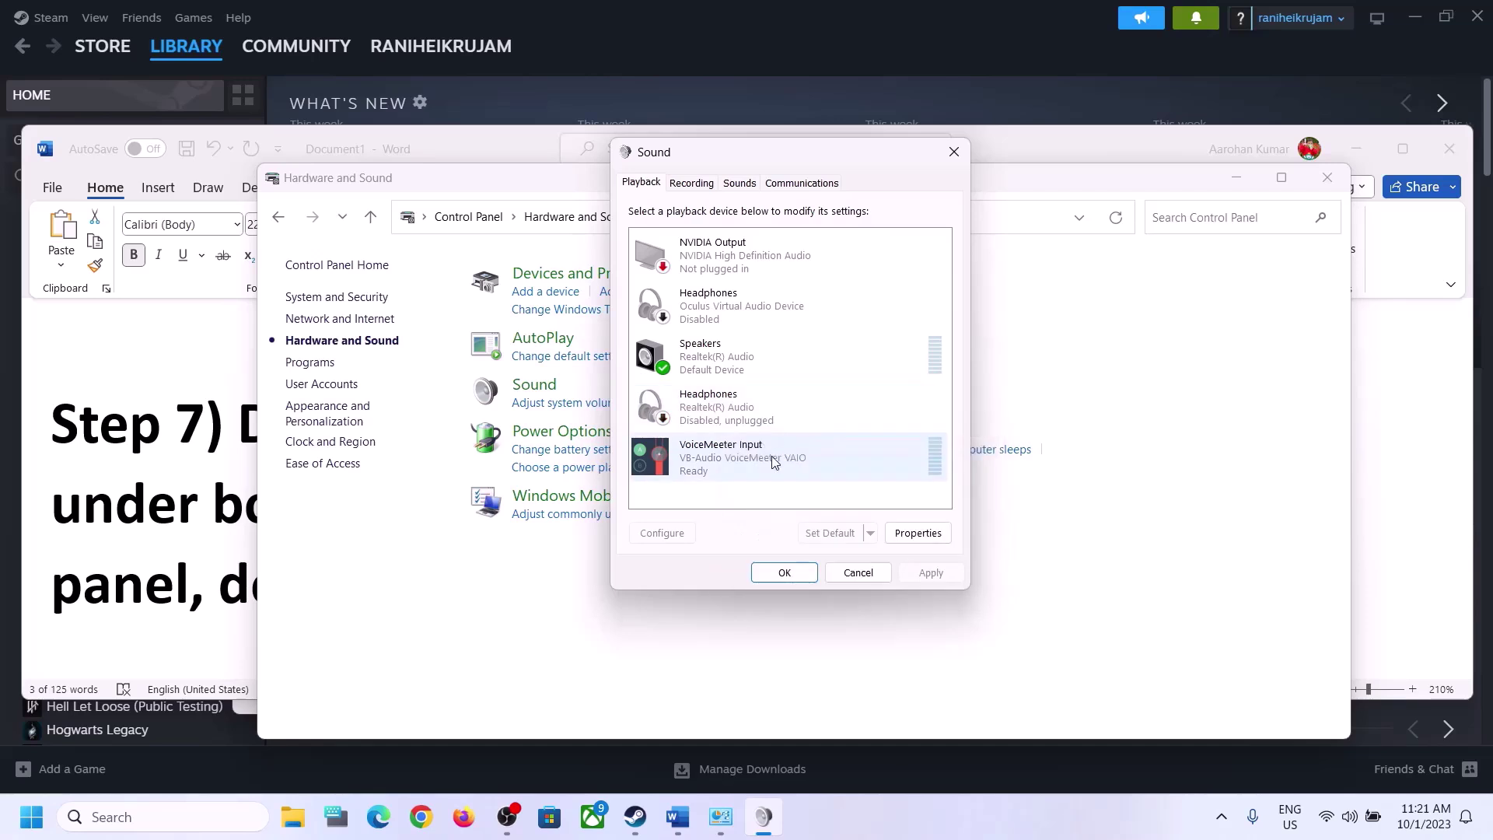
Disable the VoiceMeeter Input and NVIDIA Output playback devices
{"action": "left_click", "coordinate": [719, 465]}
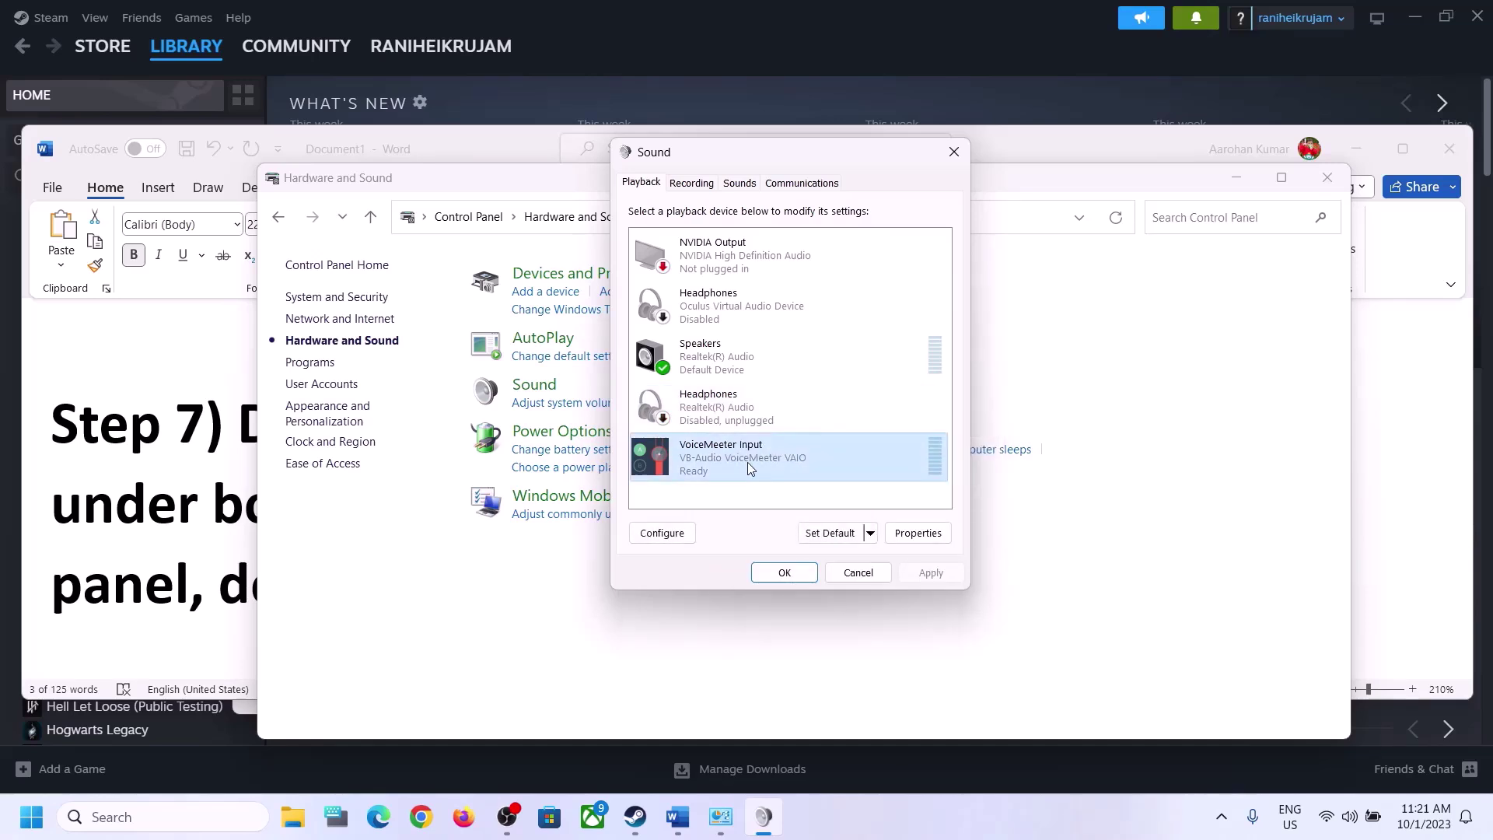
{"action": "right_click", "coordinate": [748, 464]}
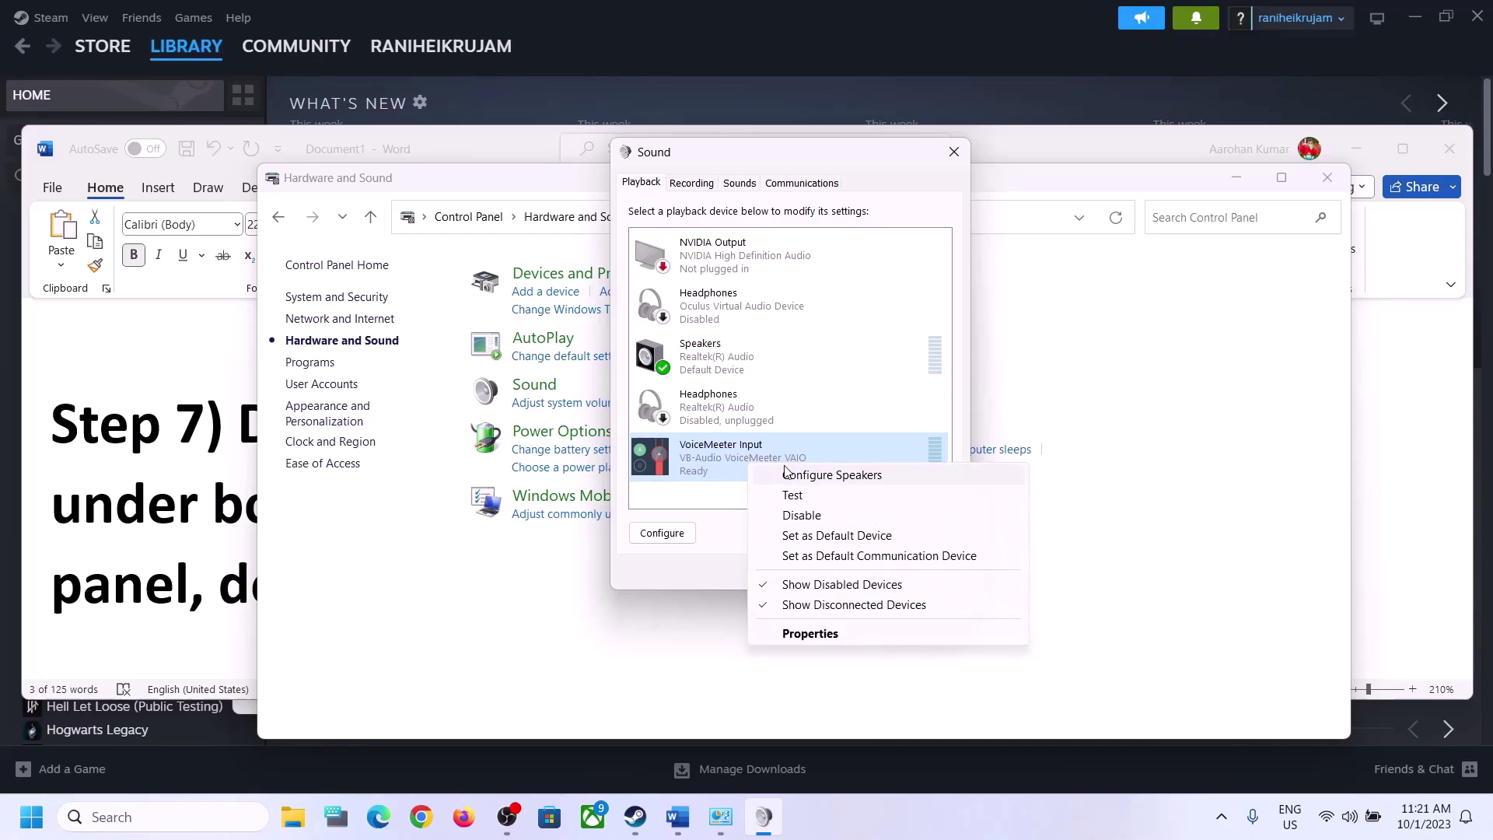
{"action": "left_click", "coordinate": [803, 516]}
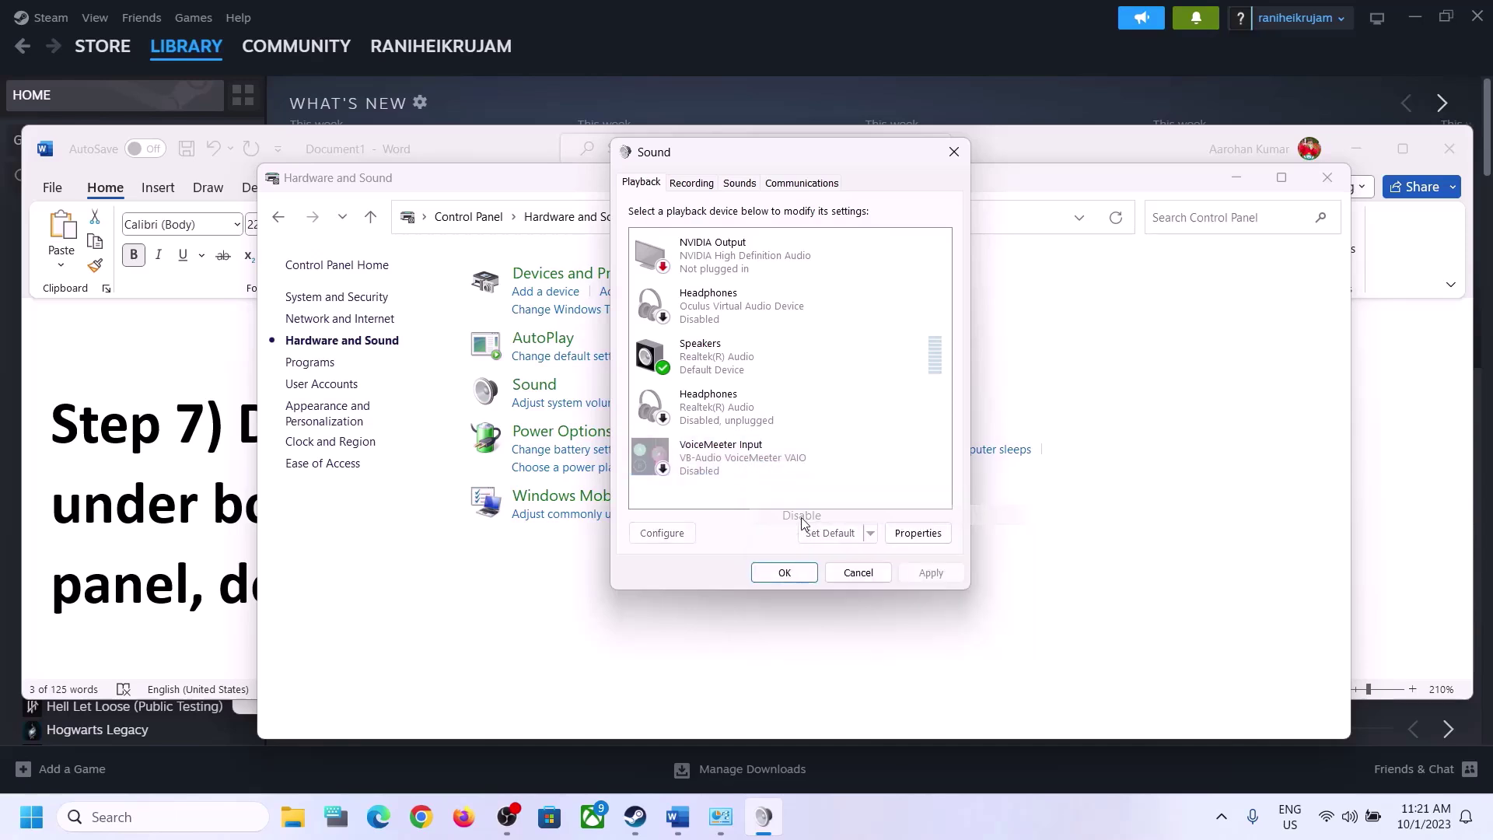
{"action": "left_click", "coordinate": [711, 366]}
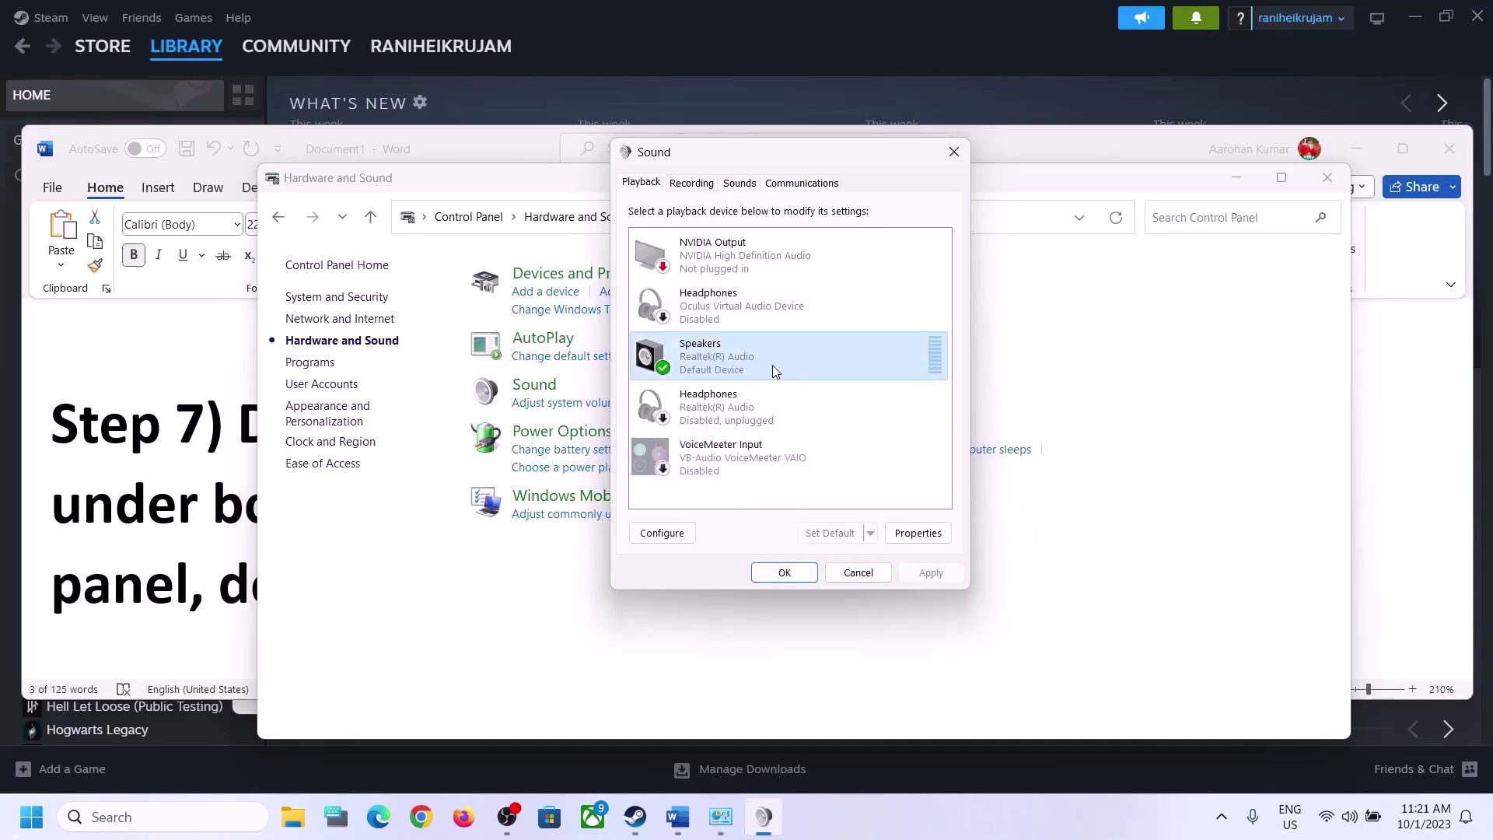
{"action": "left_click", "coordinate": [756, 253]}
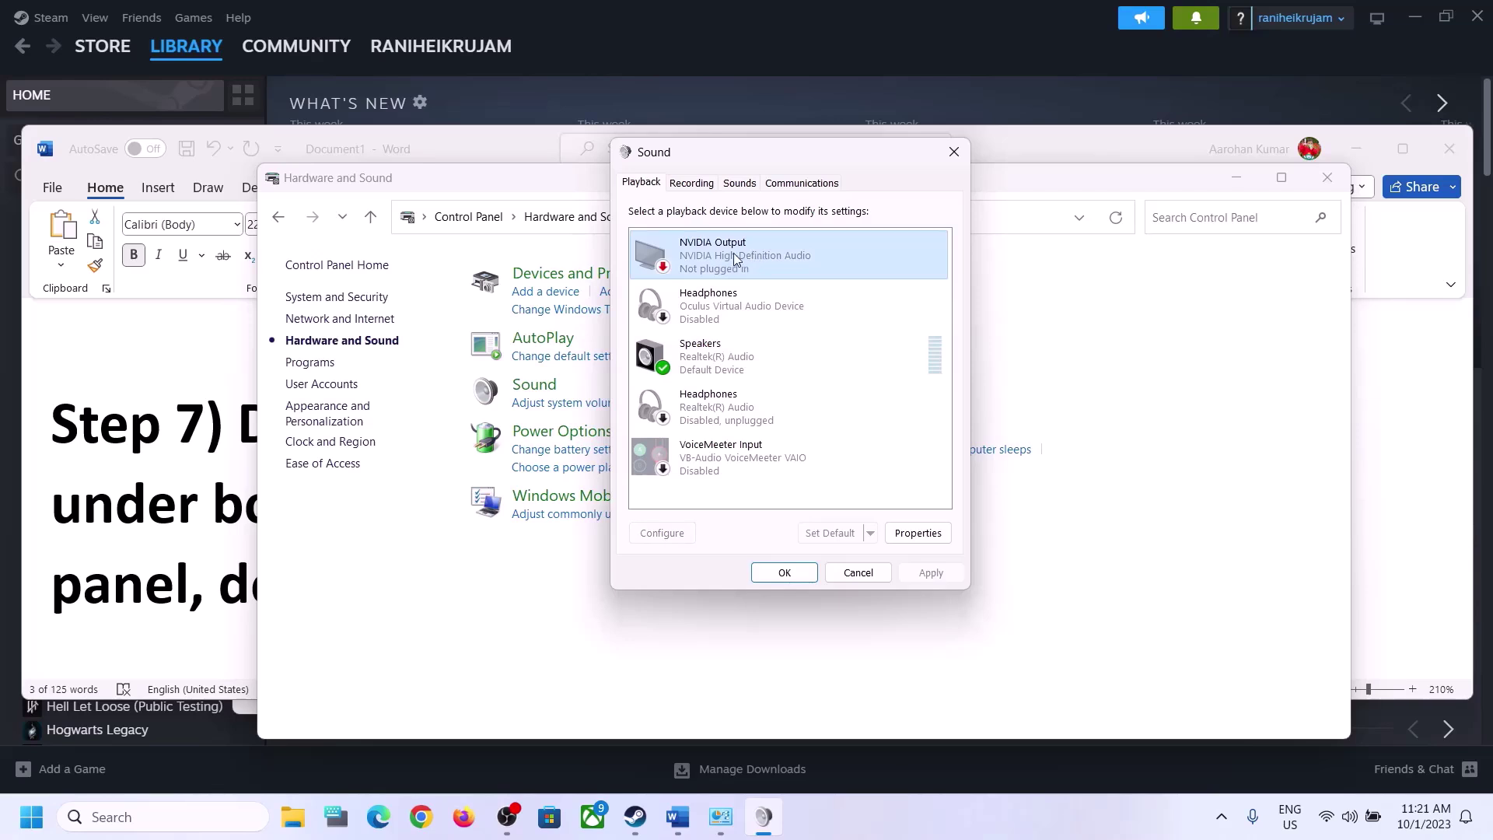
{"action": "right_click", "coordinate": [731, 259]}
{"action": "left_click", "coordinate": [790, 286]}
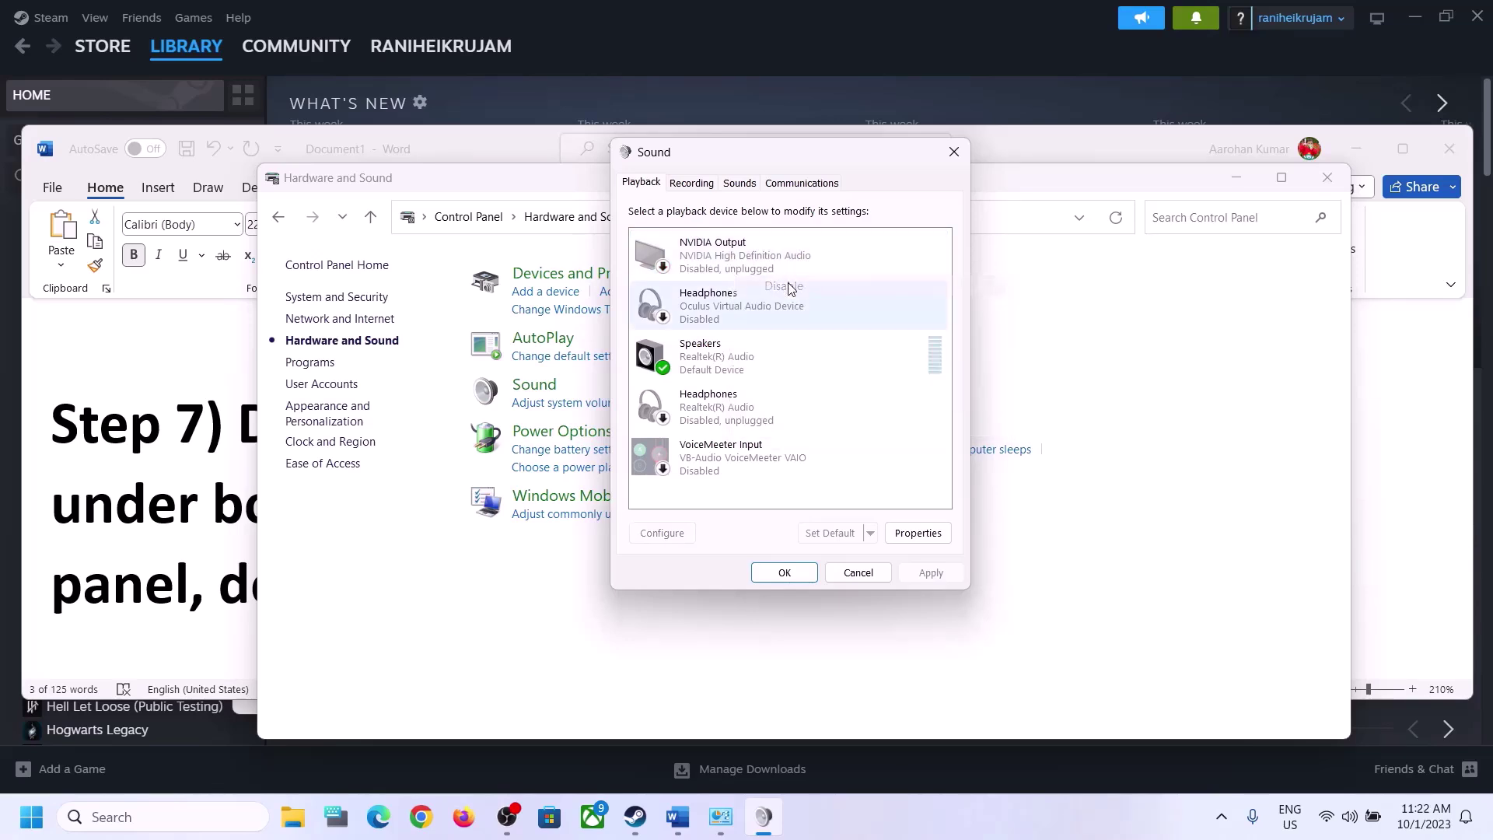
Select the Realtek Speakers without changing their settings and close the Sound dialog
{"action": "left_click", "coordinate": [711, 373]}
{"action": "right_click", "coordinate": [728, 364]}
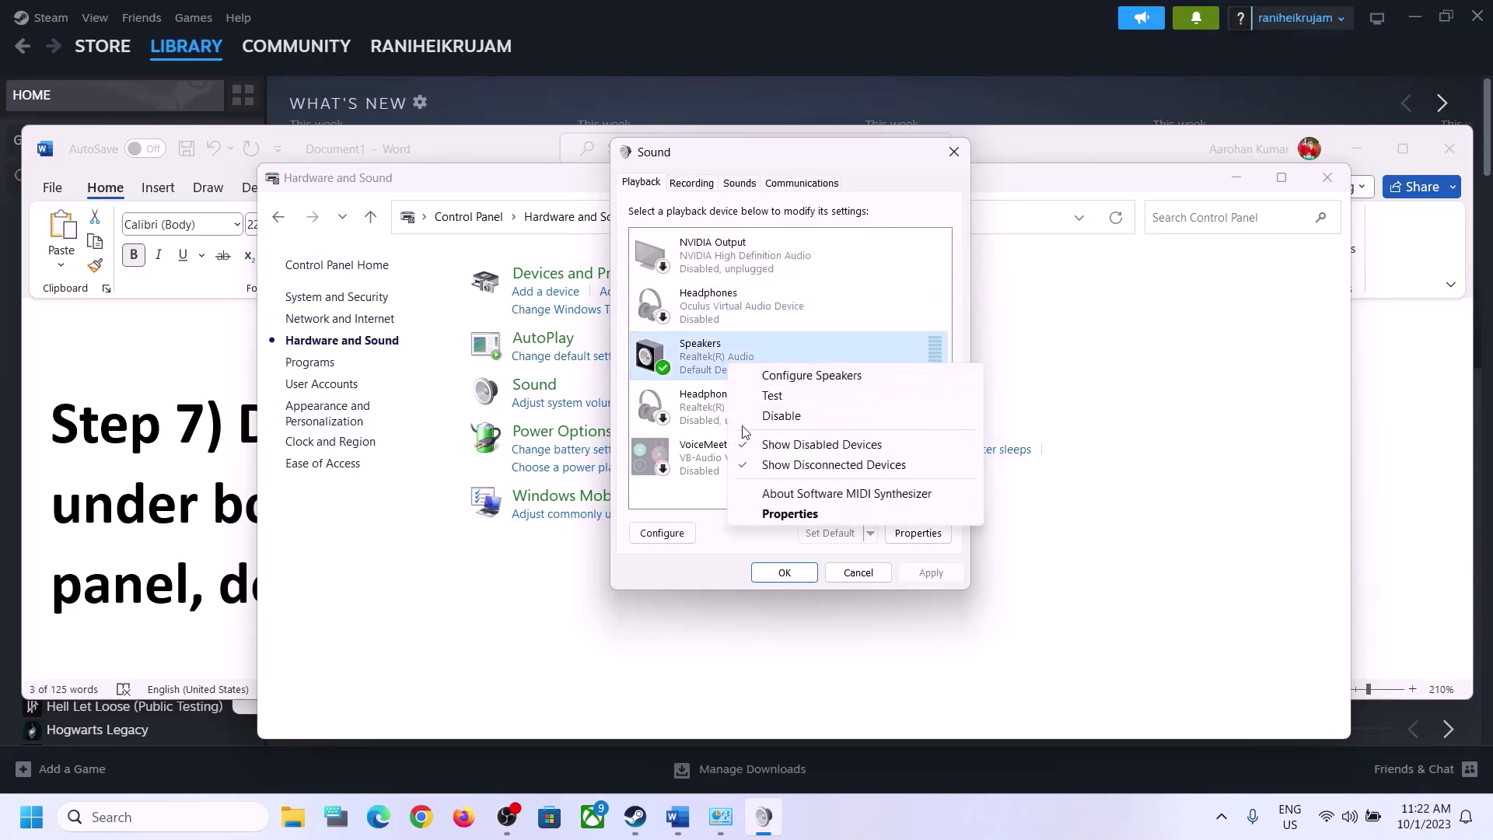
{"action": "left_click", "coordinate": [692, 369]}
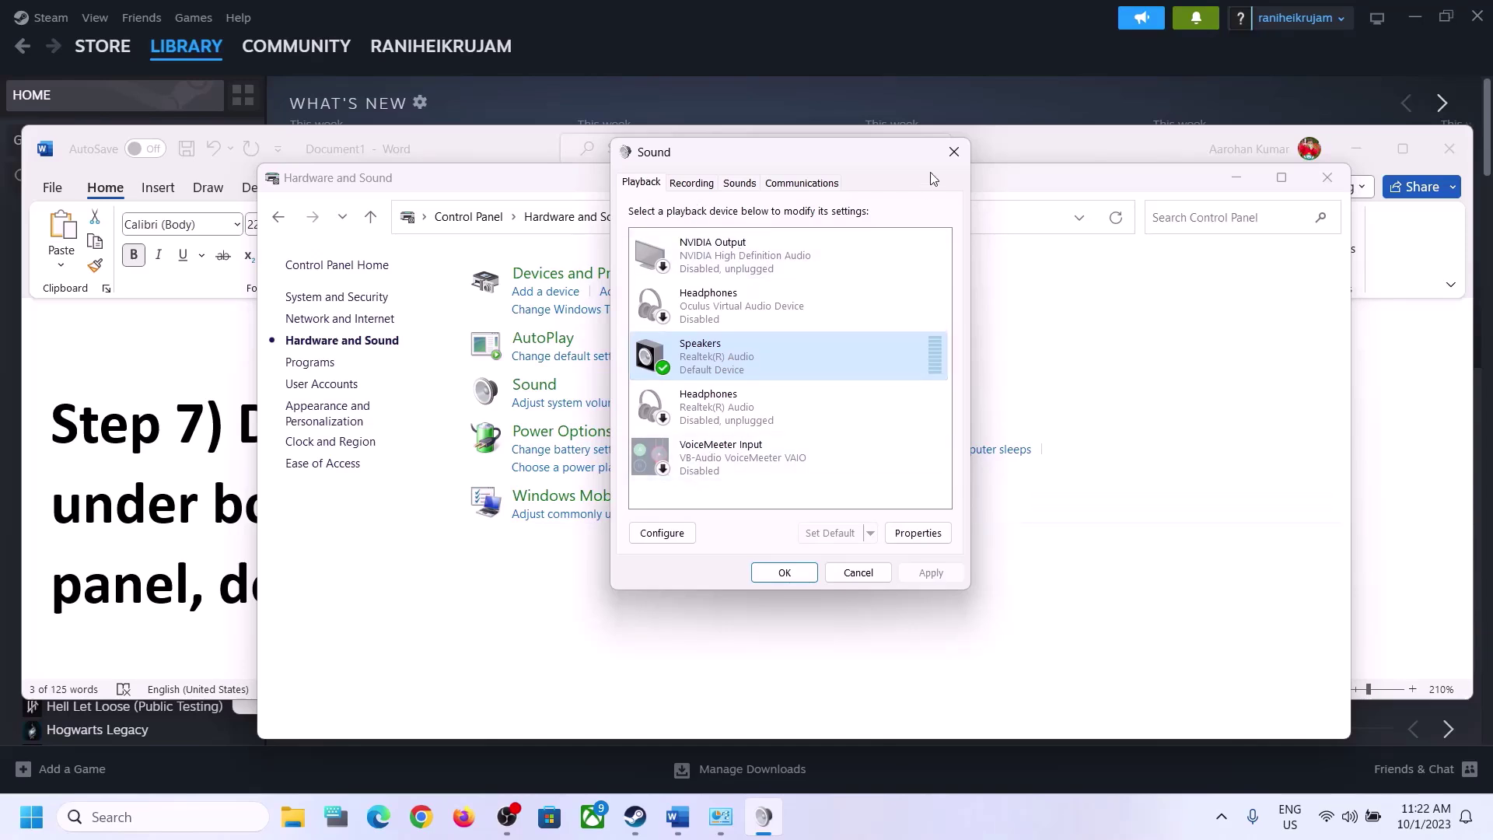
{"action": "left_click", "coordinate": [954, 152]}
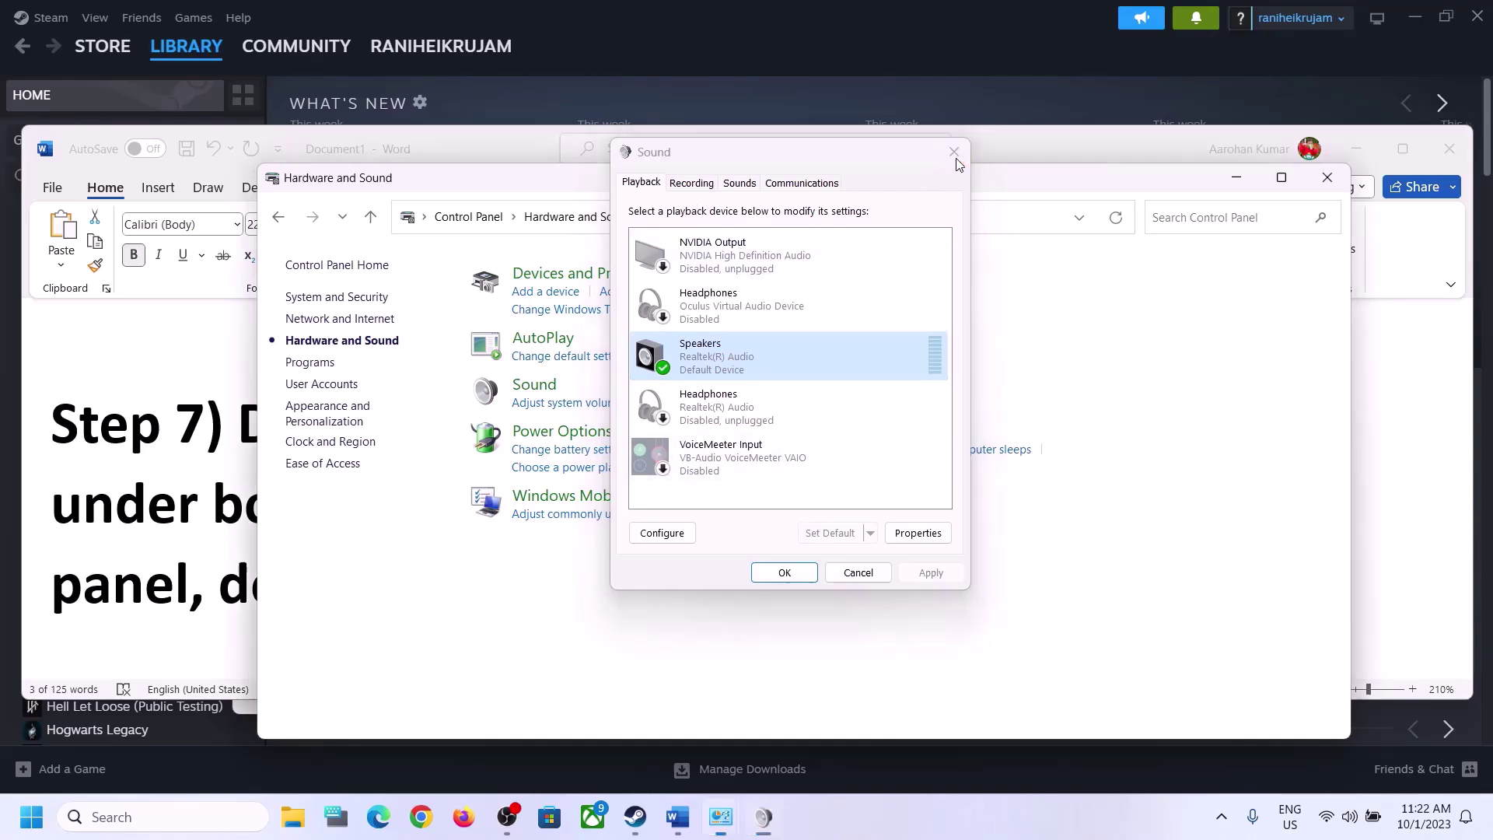
Open Device Manager, move its window toward the middle of the screen and expand Sound, video and game controllers
{"action": "right_click", "coordinate": [31, 817]}
{"action": "left_click", "coordinate": [87, 384]}
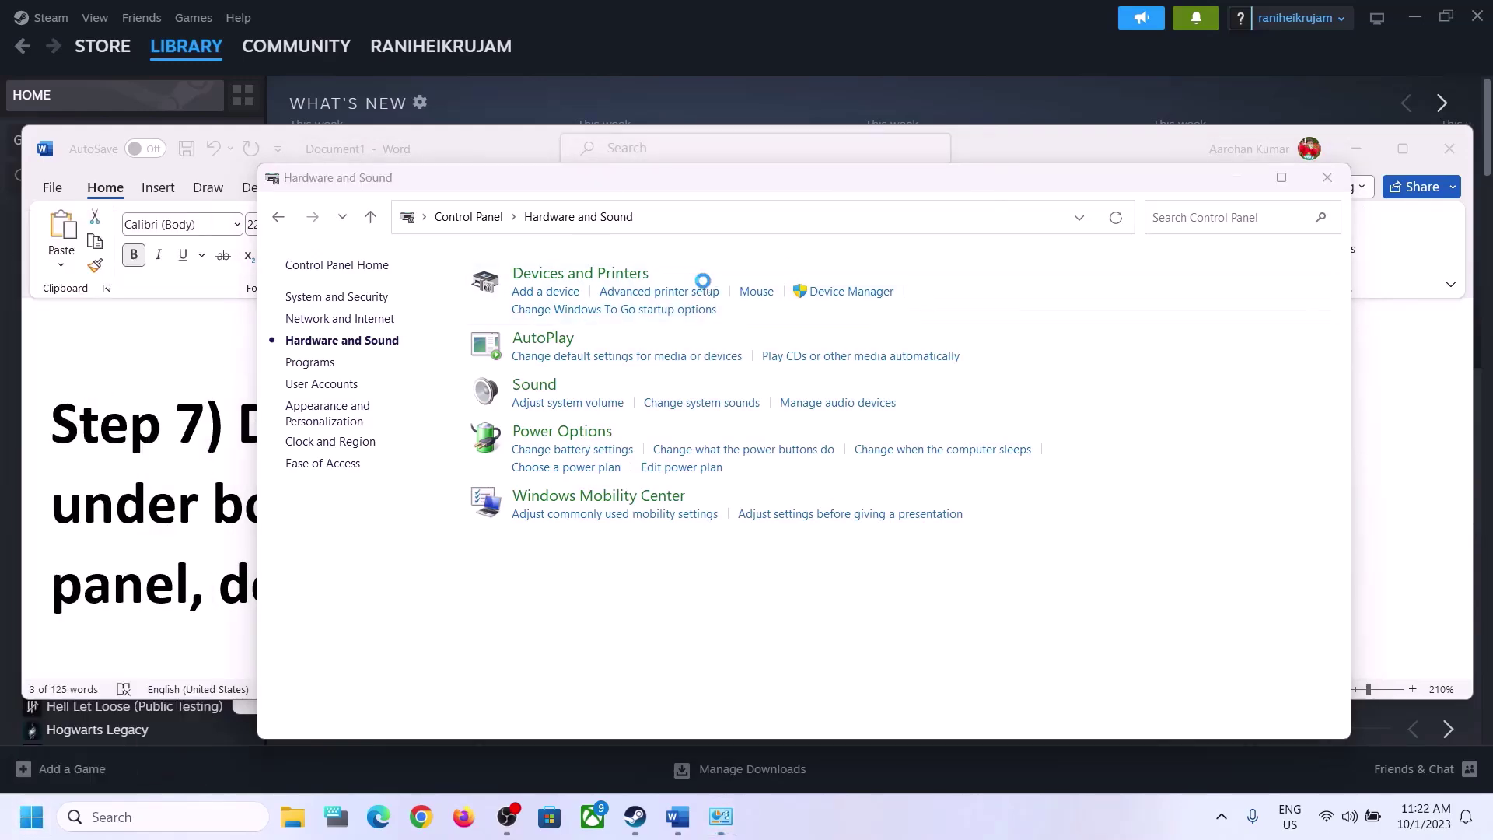
{"action": "left_click_drag", "start_coordinate": [594, 67], "coordinate": [1035, 129]}
{"action": "scroll", "coordinate": [745, 511], "scroll_direction": "down", "scroll_amount": 1}
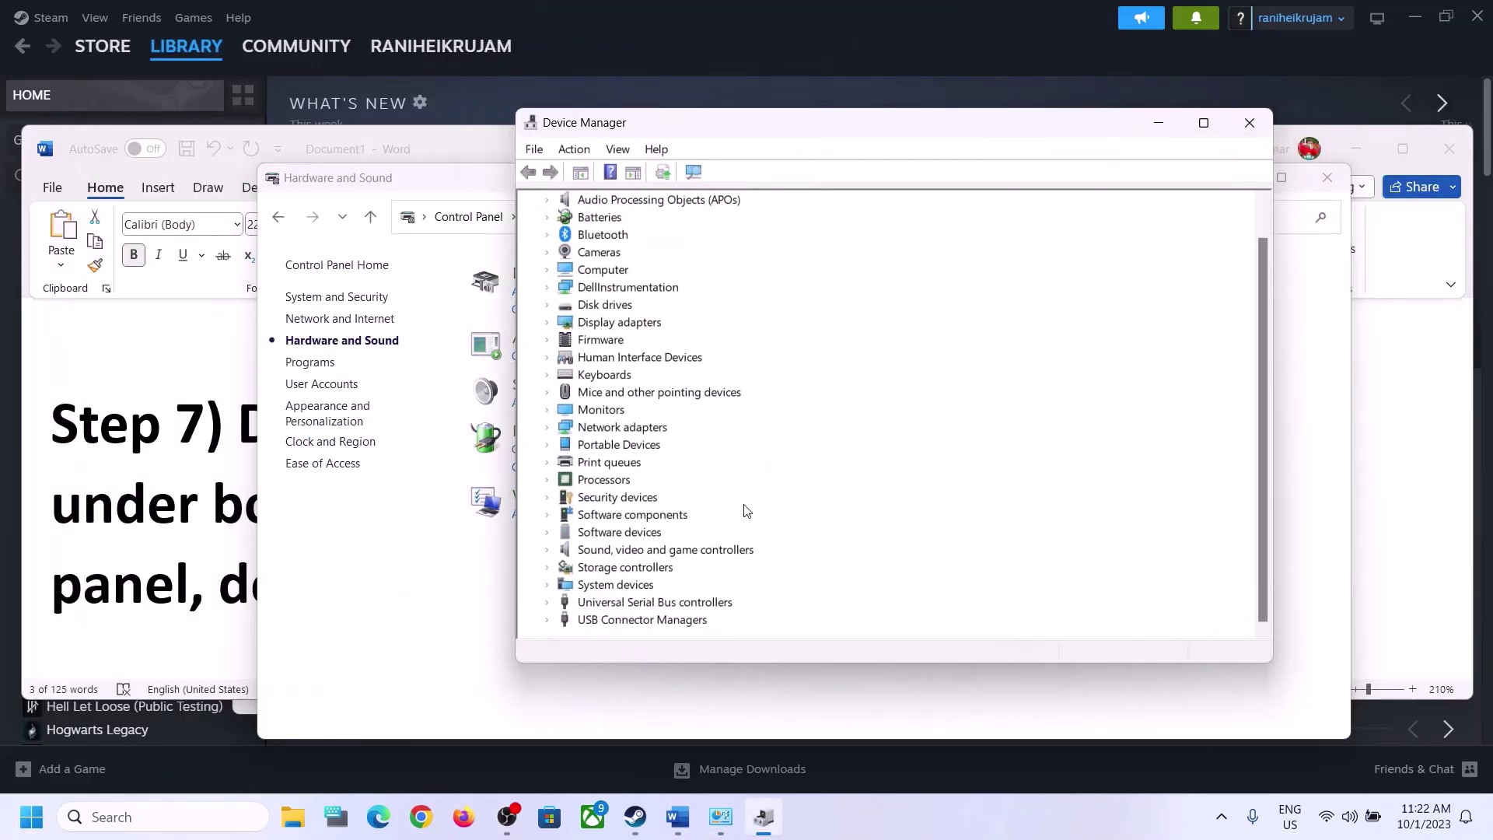
{"action": "left_click", "coordinate": [665, 555]}
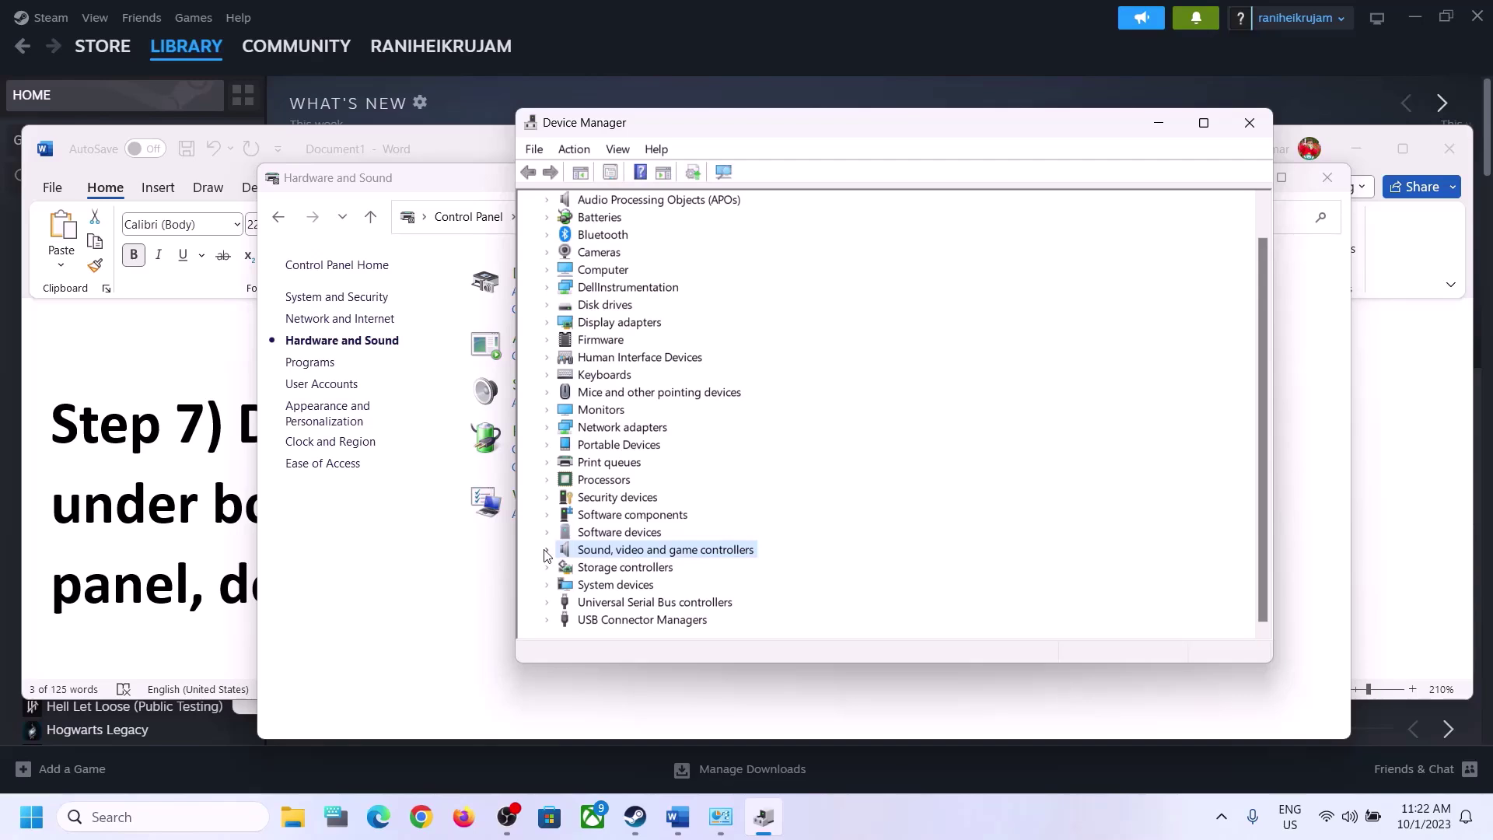
{"action": "left_click", "coordinate": [546, 551]}
{"action": "scroll", "coordinate": [759, 552], "scroll_direction": "down", "scroll_amount": 2}
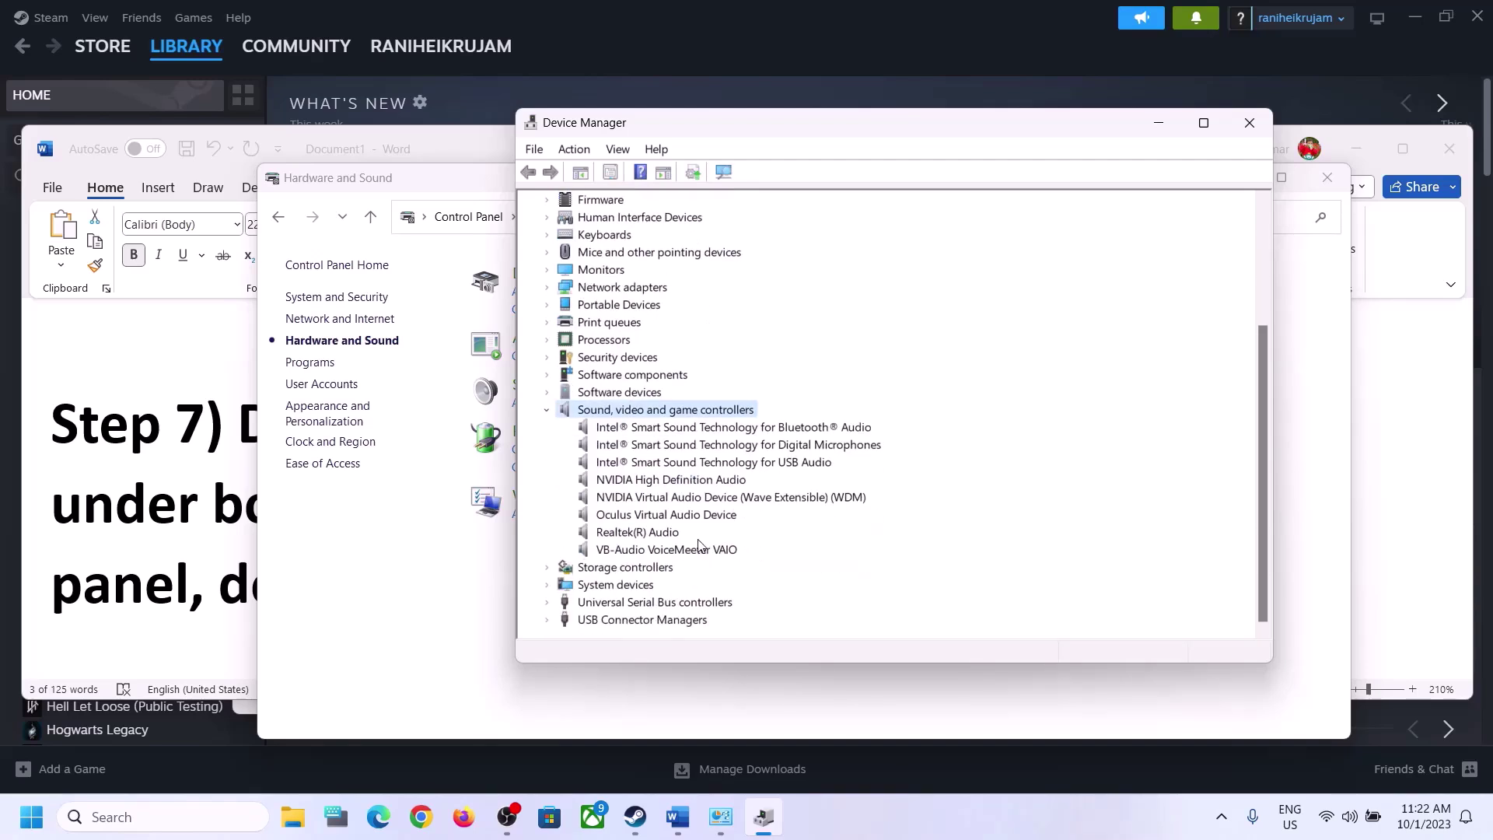
Disable the VB-Audio VoiceMeeter VAIO device in Device Manager and confirm
{"action": "left_click", "coordinate": [632, 534]}
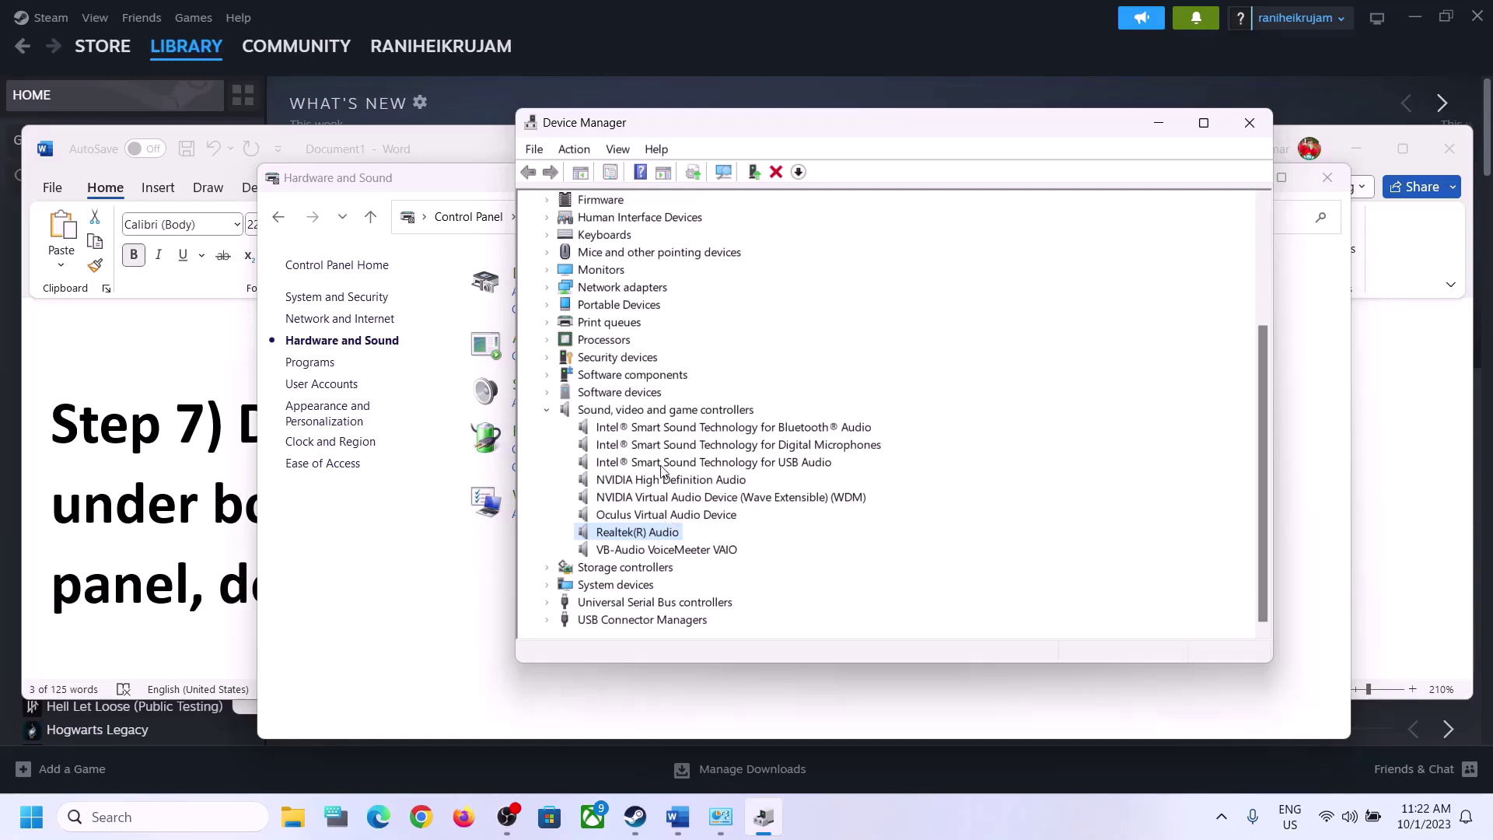
{"action": "left_click", "coordinate": [648, 550]}
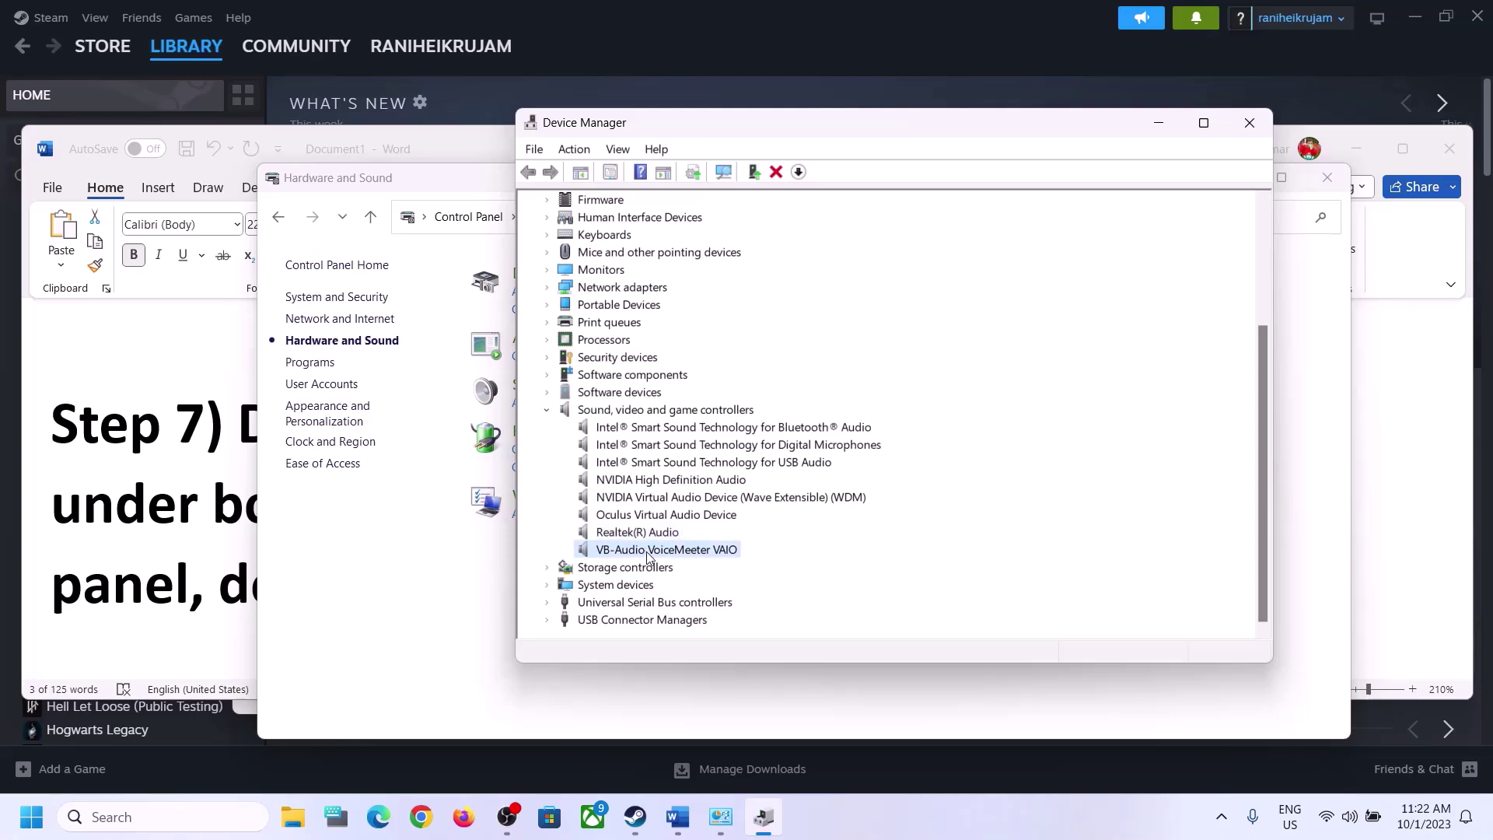
{"action": "right_click", "coordinate": [687, 560]}
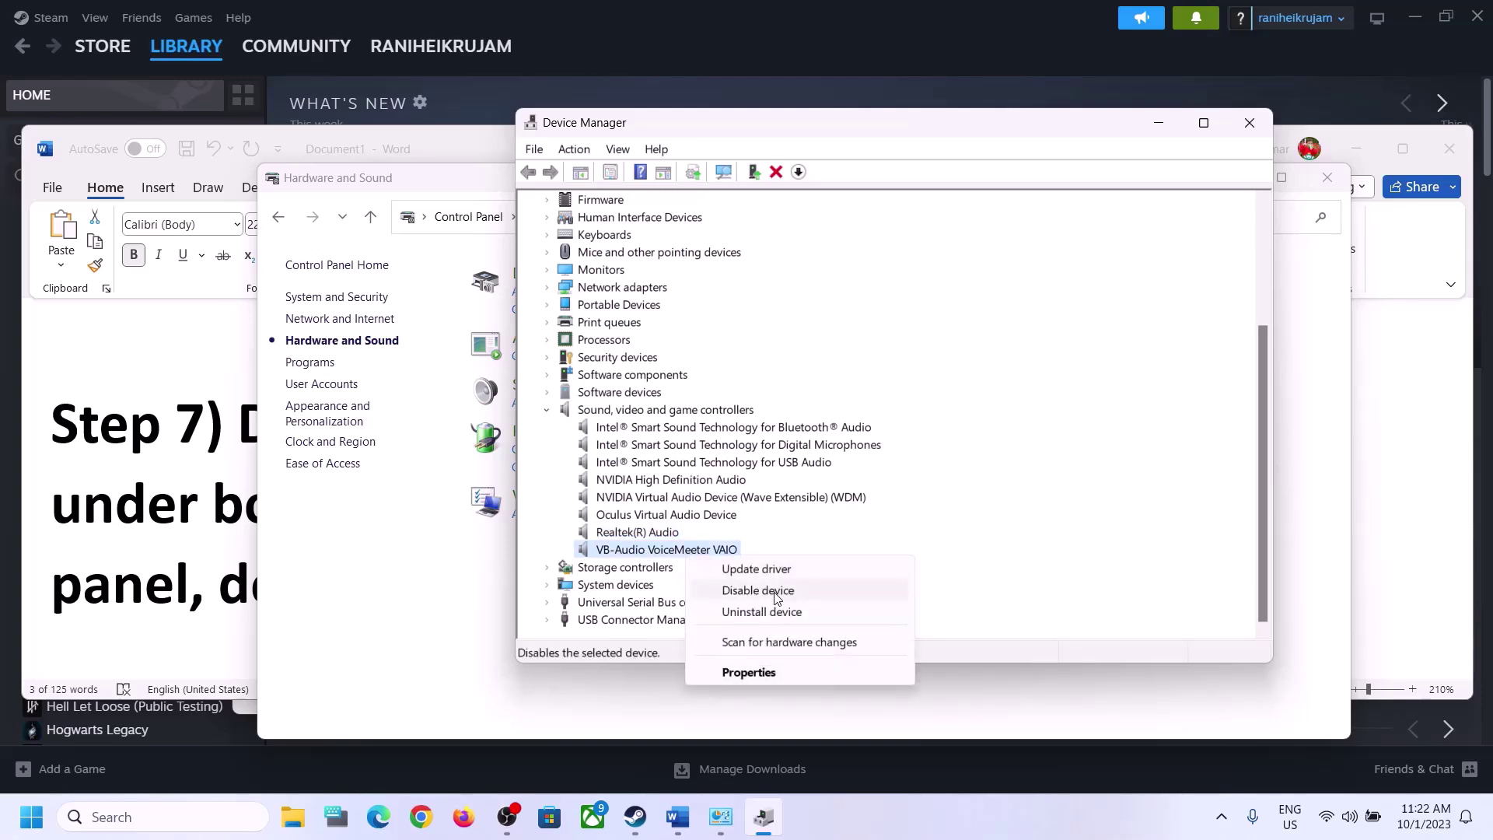
{"action": "left_click", "coordinate": [776, 591]}
{"action": "left_click", "coordinate": [792, 432]}
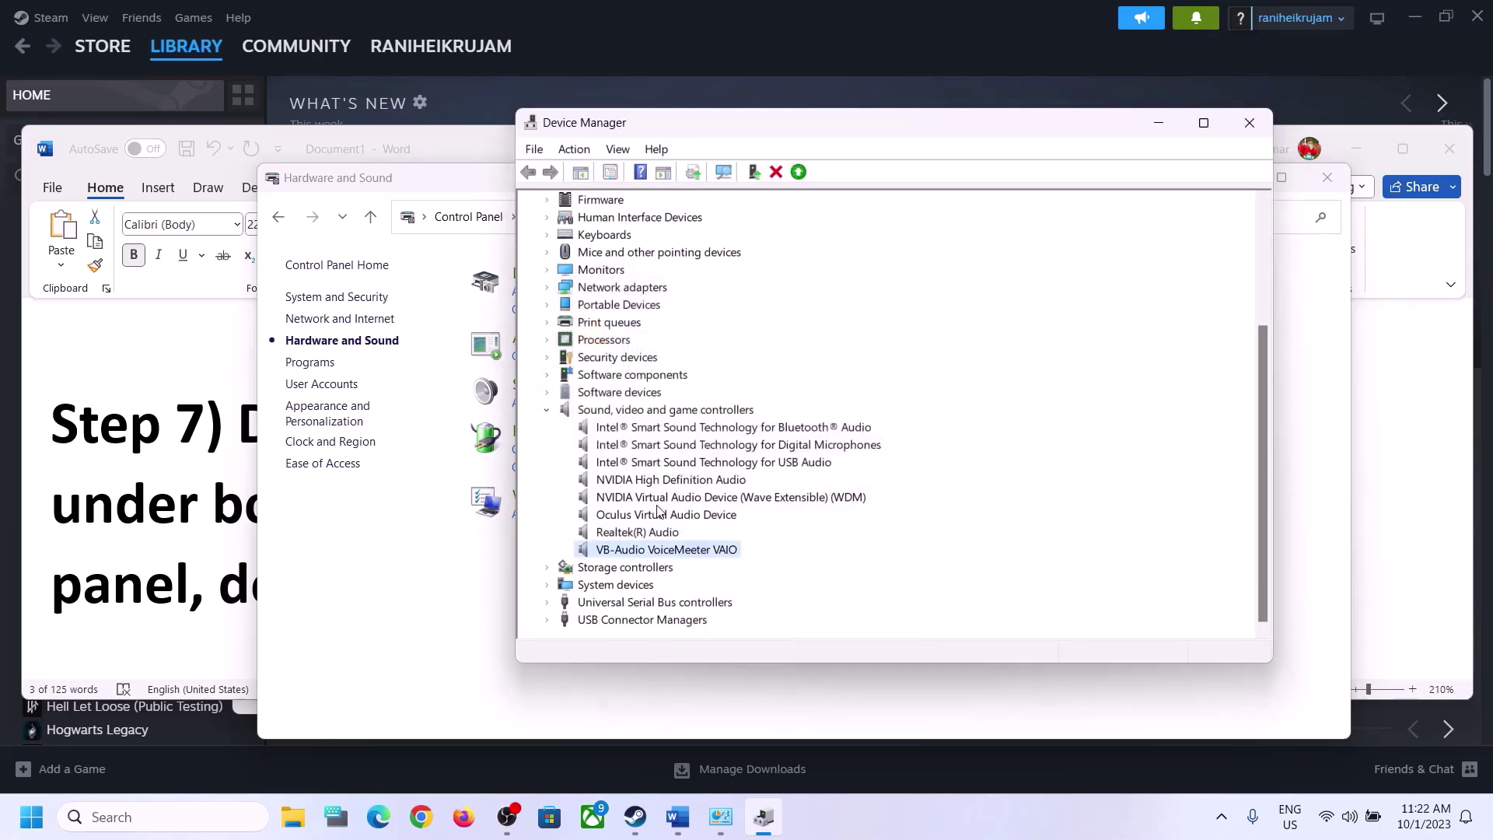
Disable the Oculus Virtual Audio Device in Device Manager and confirm
{"action": "left_click", "coordinate": [647, 591]}
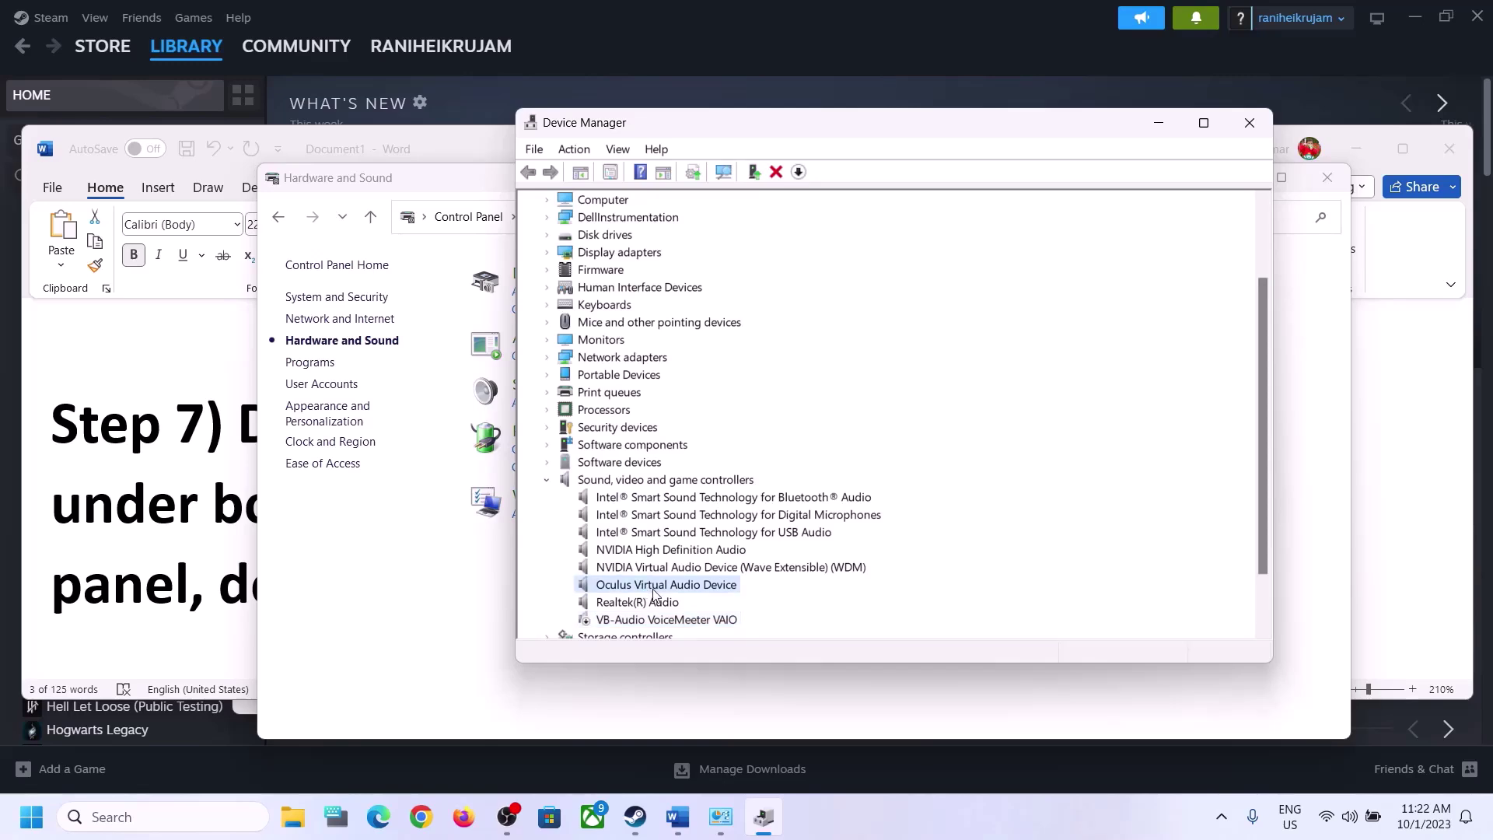
{"action": "right_click", "coordinate": [654, 593]}
{"action": "left_click", "coordinate": [727, 625]}
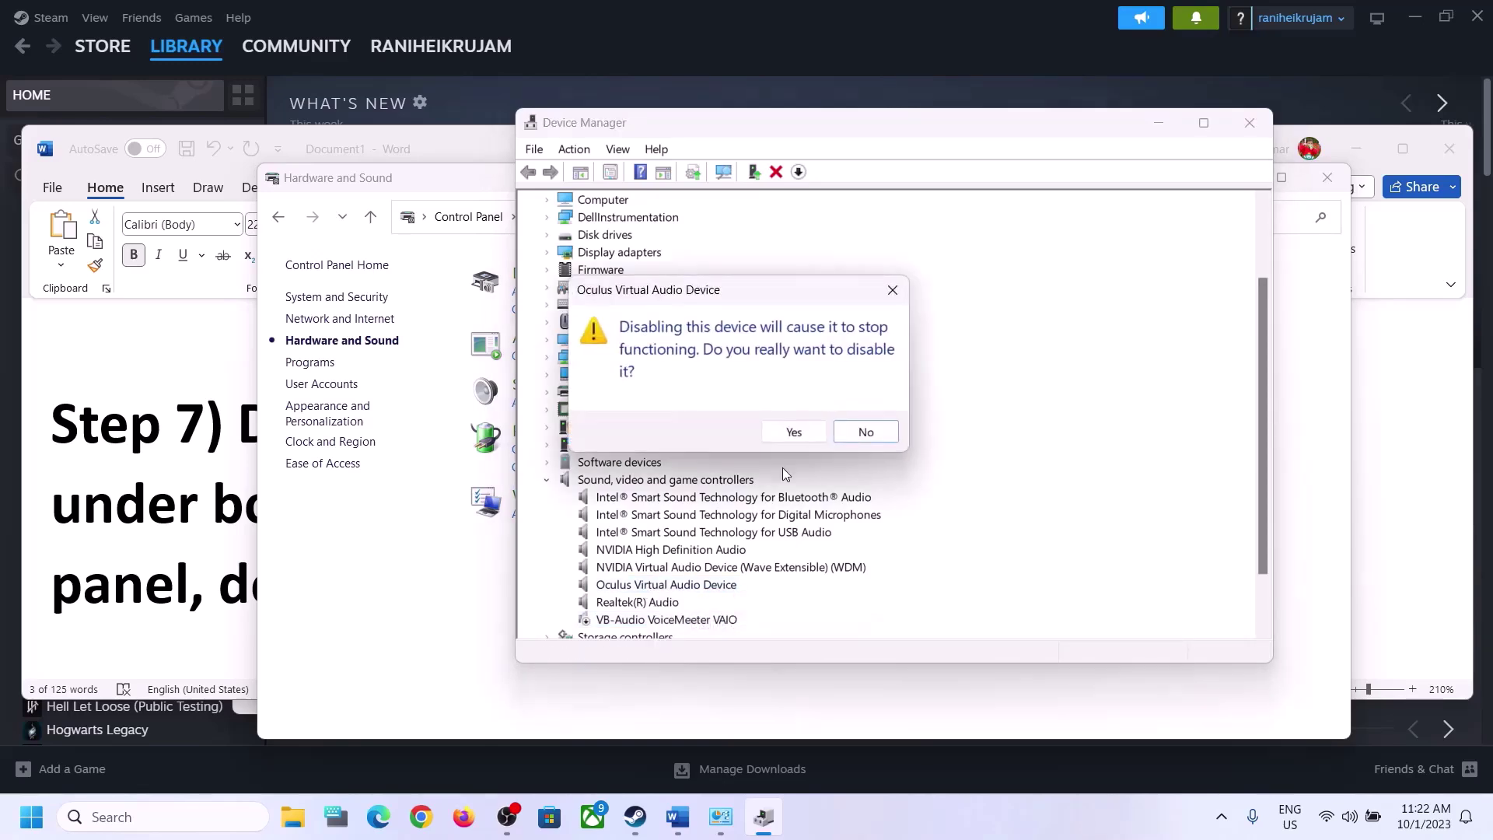
{"action": "left_click", "coordinate": [791, 431]}
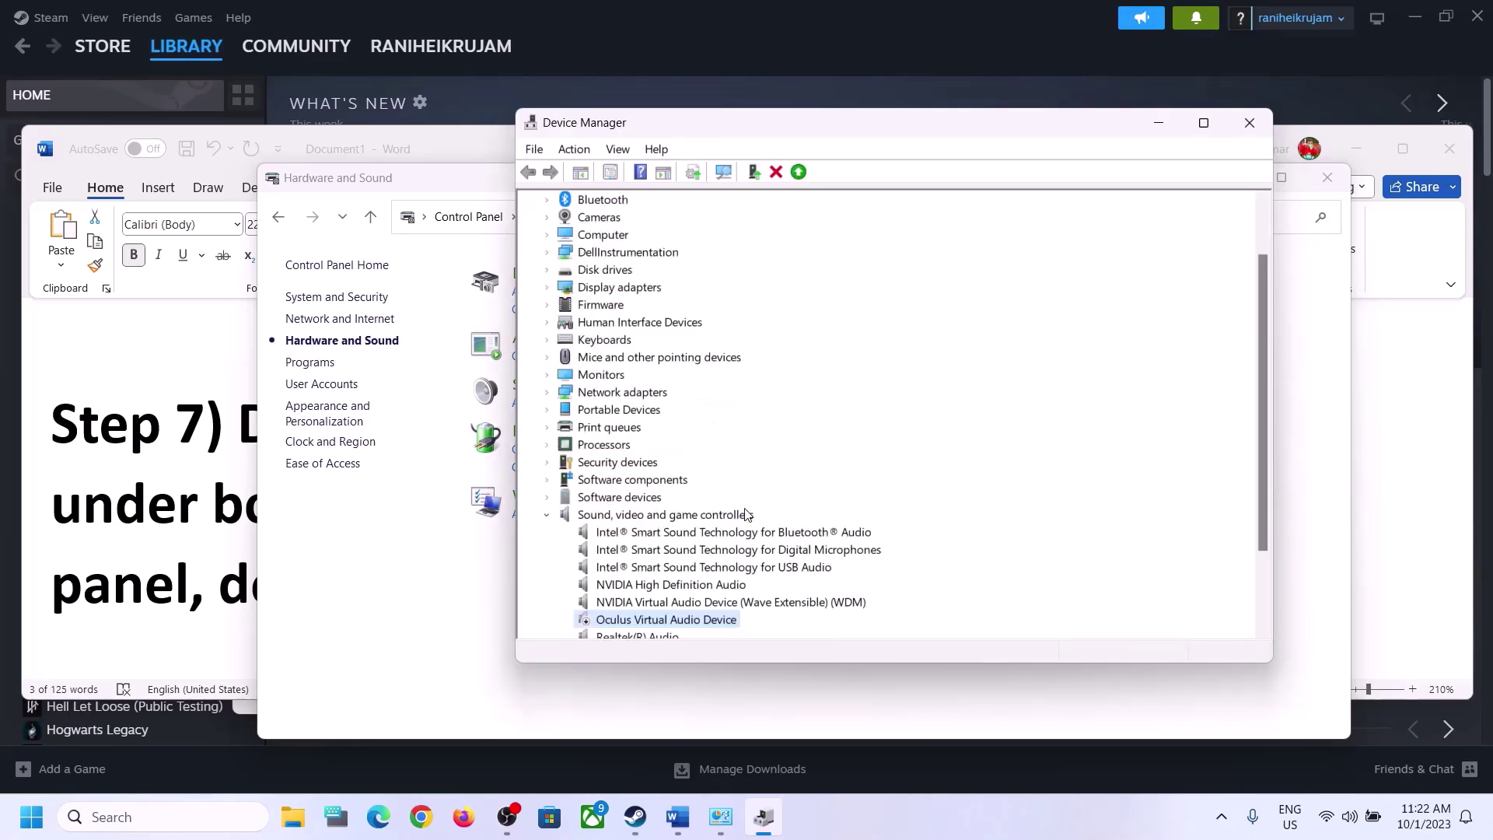
Disable the NVIDIA Virtual Audio Device (Wave Extensible) (WDM) in Device Manager and confirm
{"action": "scroll", "coordinate": [745, 513], "scroll_direction": "down", "scroll_amount": 2}
{"action": "left_click", "coordinate": [665, 501]}
{"action": "right_click", "coordinate": [665, 502]}
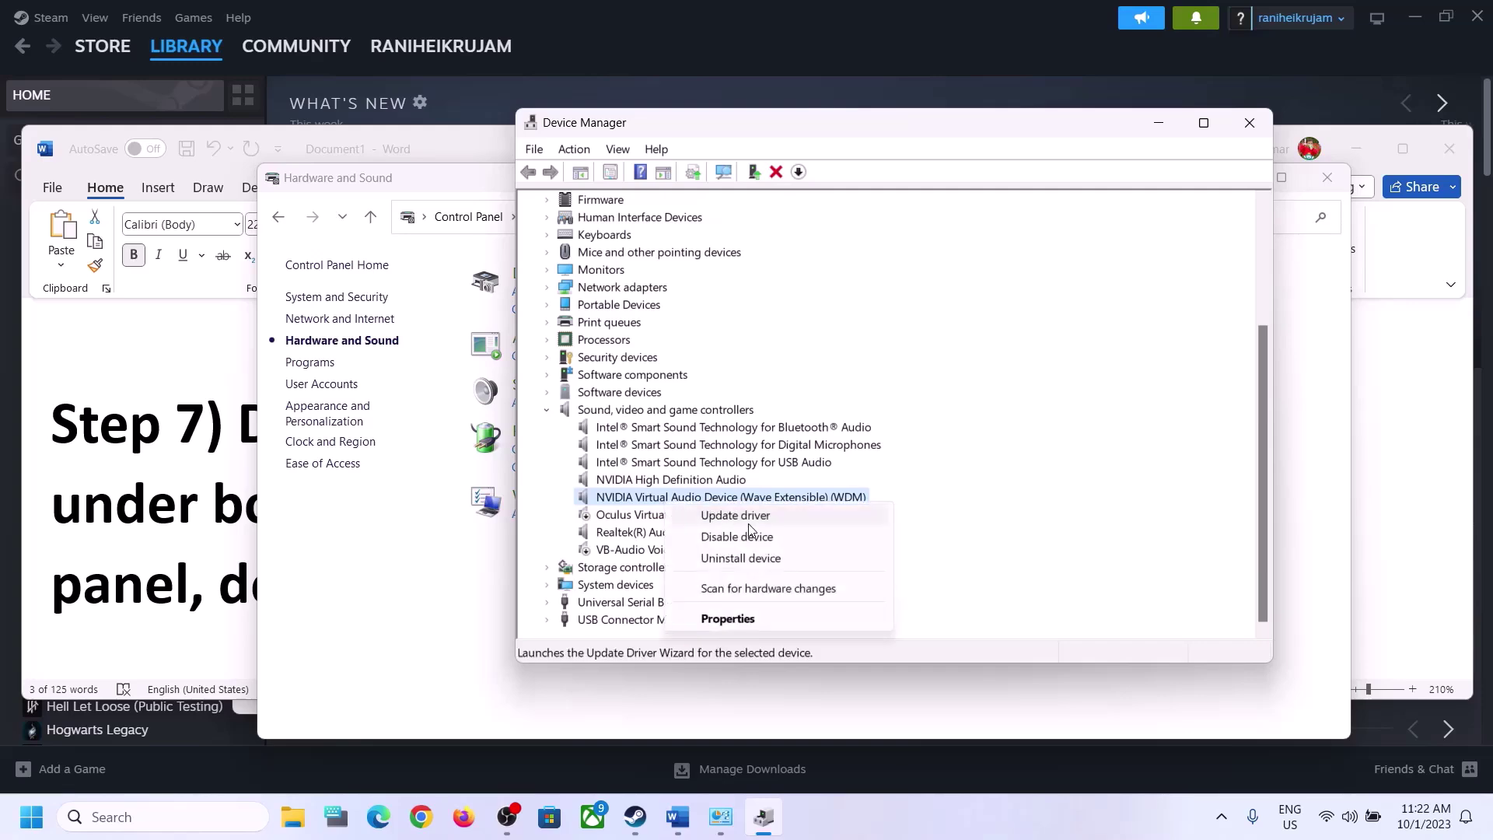
{"action": "left_click", "coordinate": [740, 536]}
{"action": "left_click", "coordinate": [793, 433]}
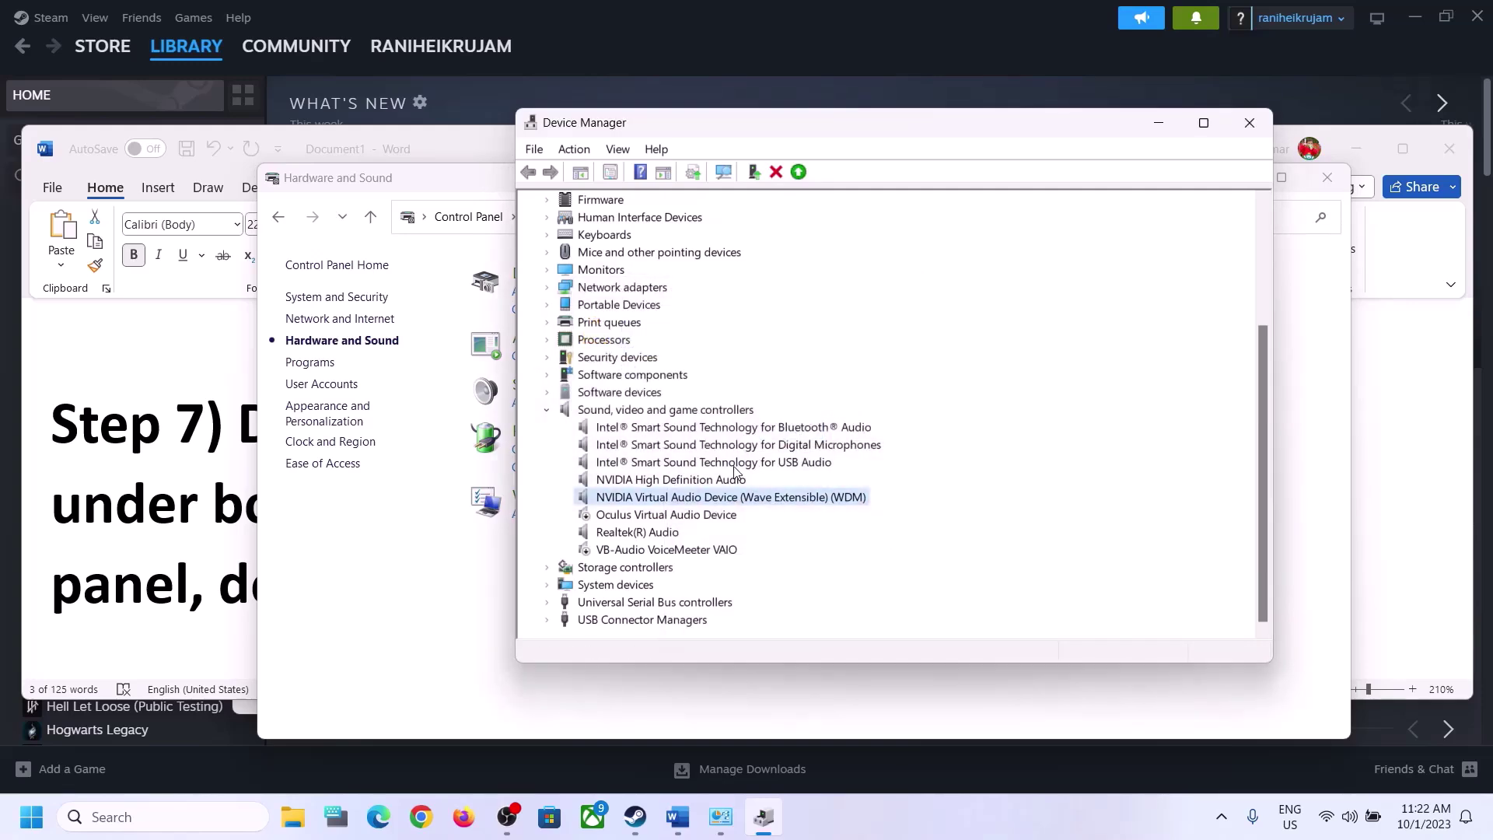
Disable the NVIDIA High Definition Audio device in Device Manager, confirm, and close Device Manager
{"action": "left_click", "coordinate": [643, 601]}
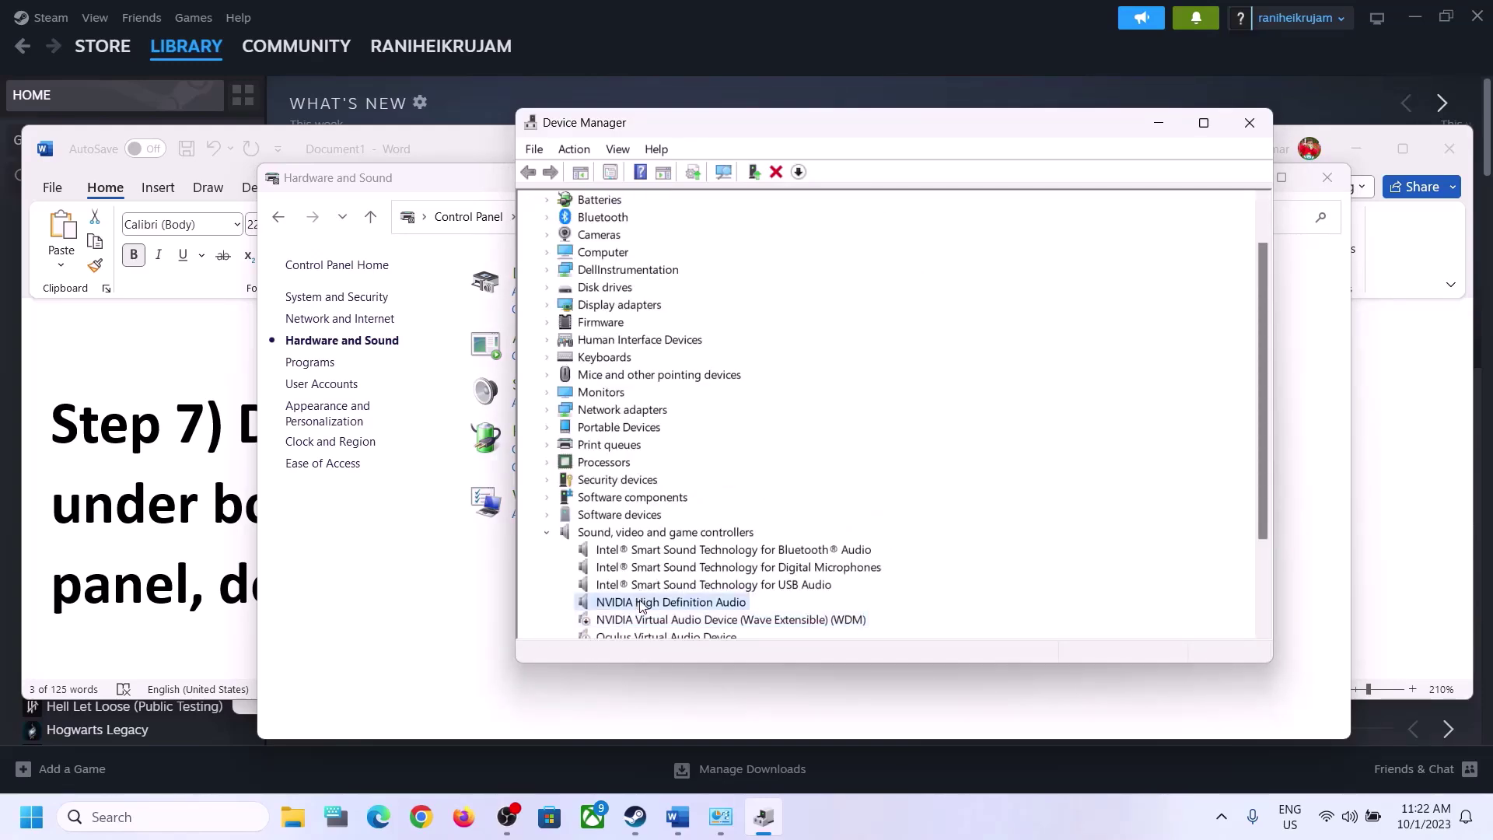
{"action": "right_click", "coordinate": [644, 602]}
{"action": "left_click", "coordinate": [724, 634]}
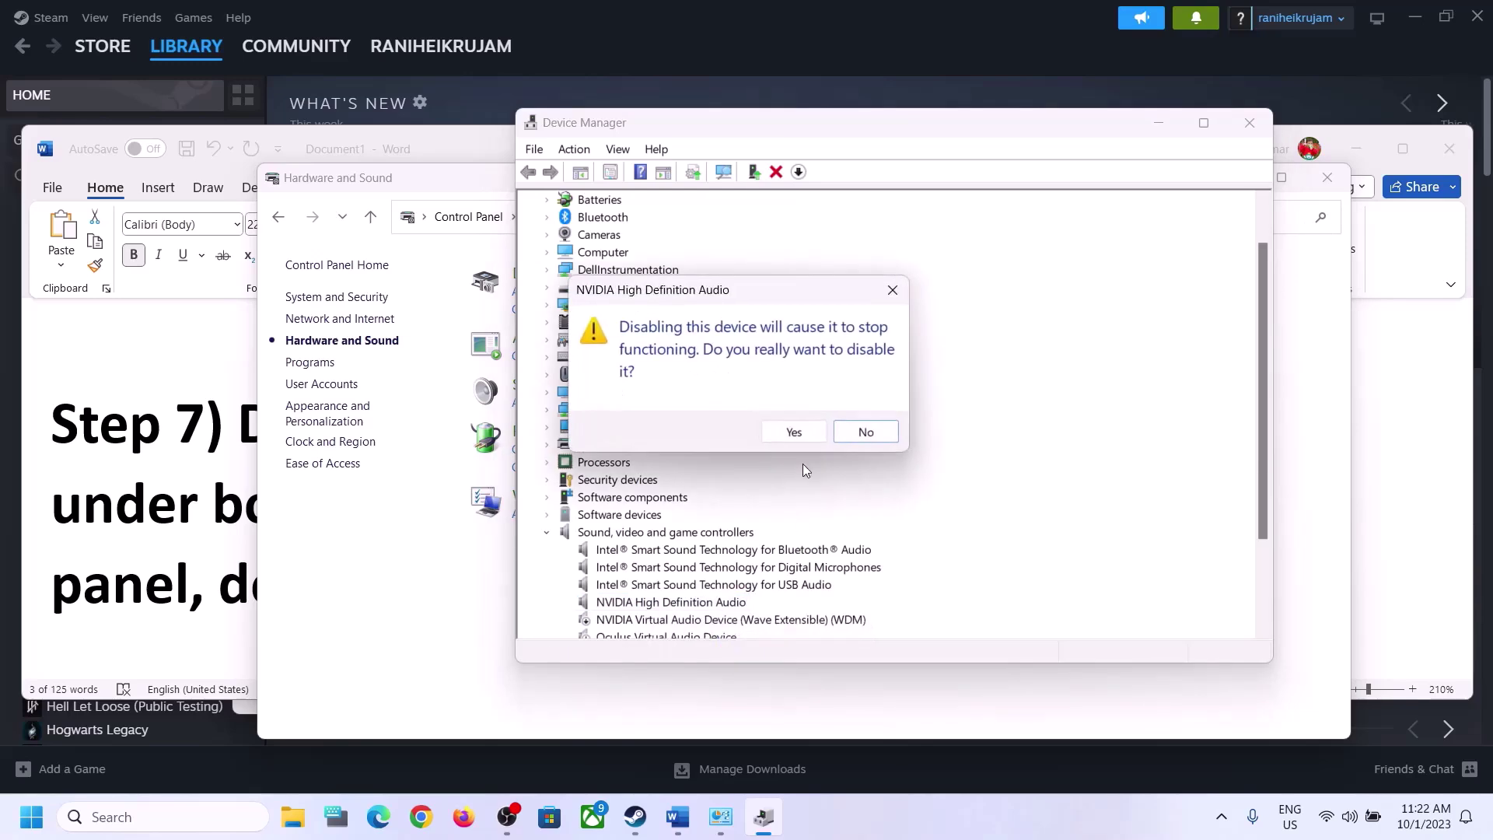
{"action": "left_click", "coordinate": [794, 433]}
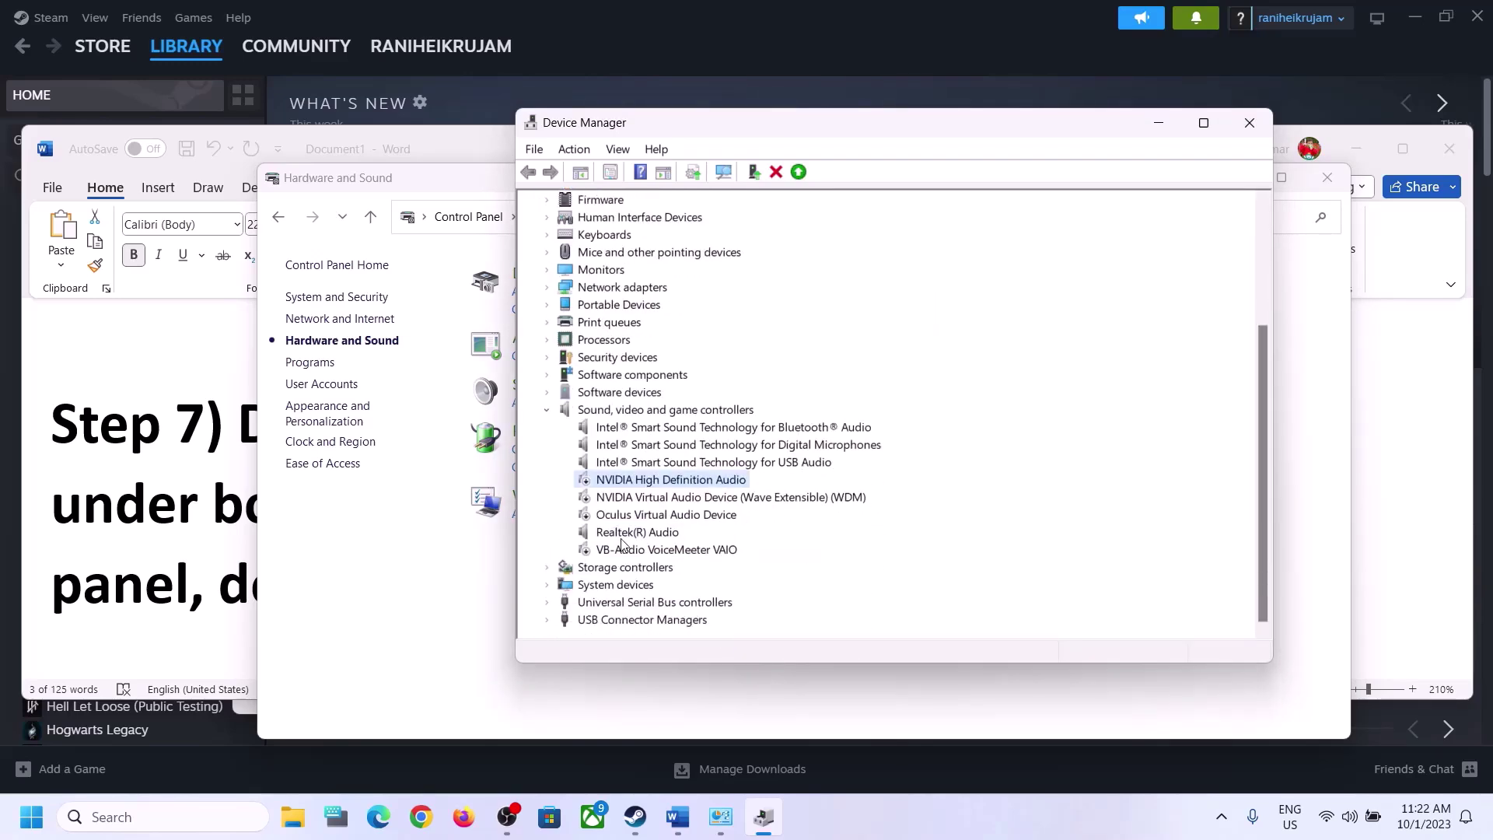
{"action": "left_click", "coordinate": [626, 534]}
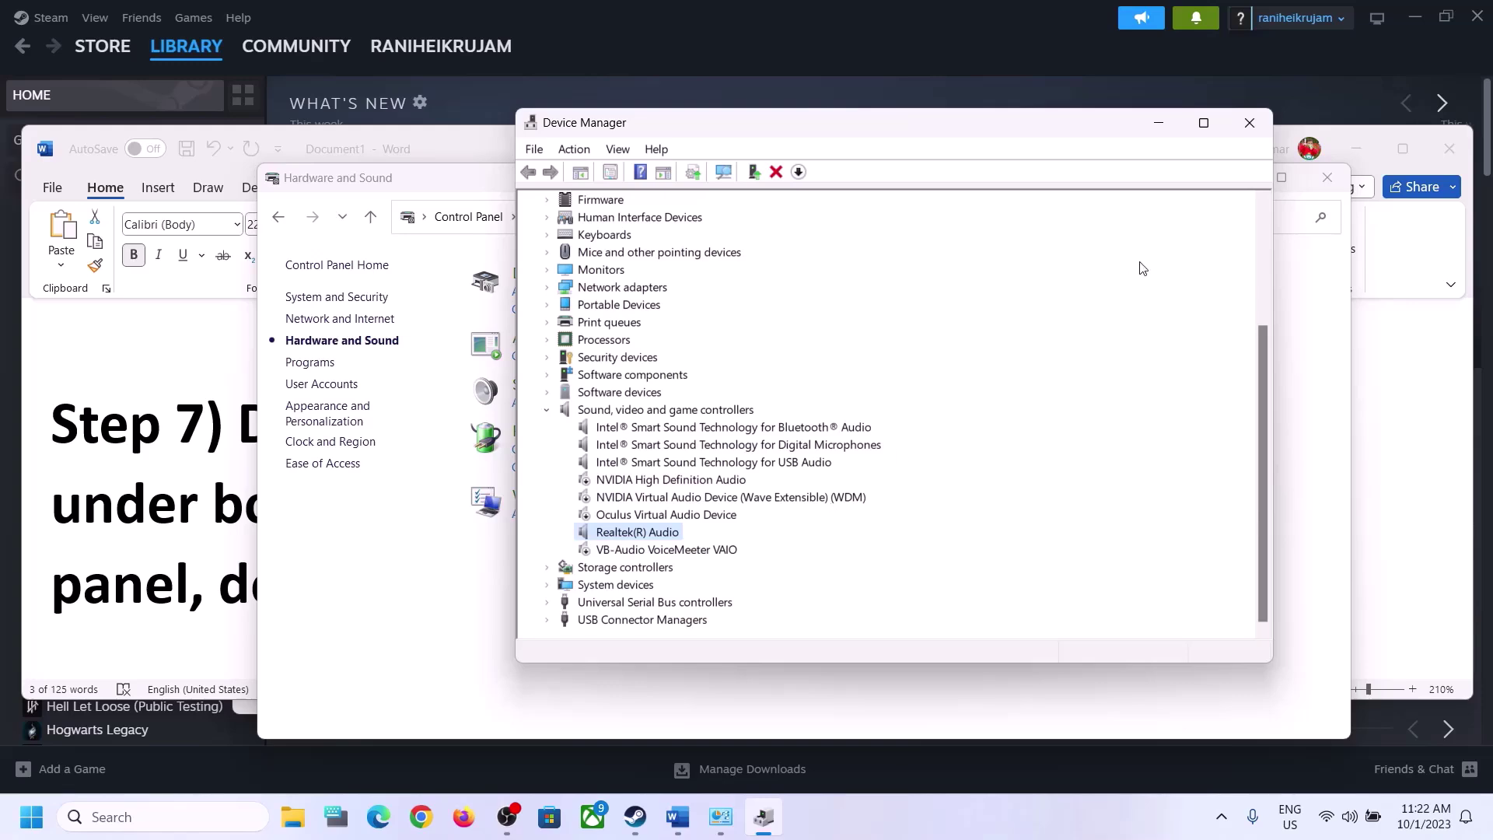
{"action": "left_click", "coordinate": [1249, 122]}
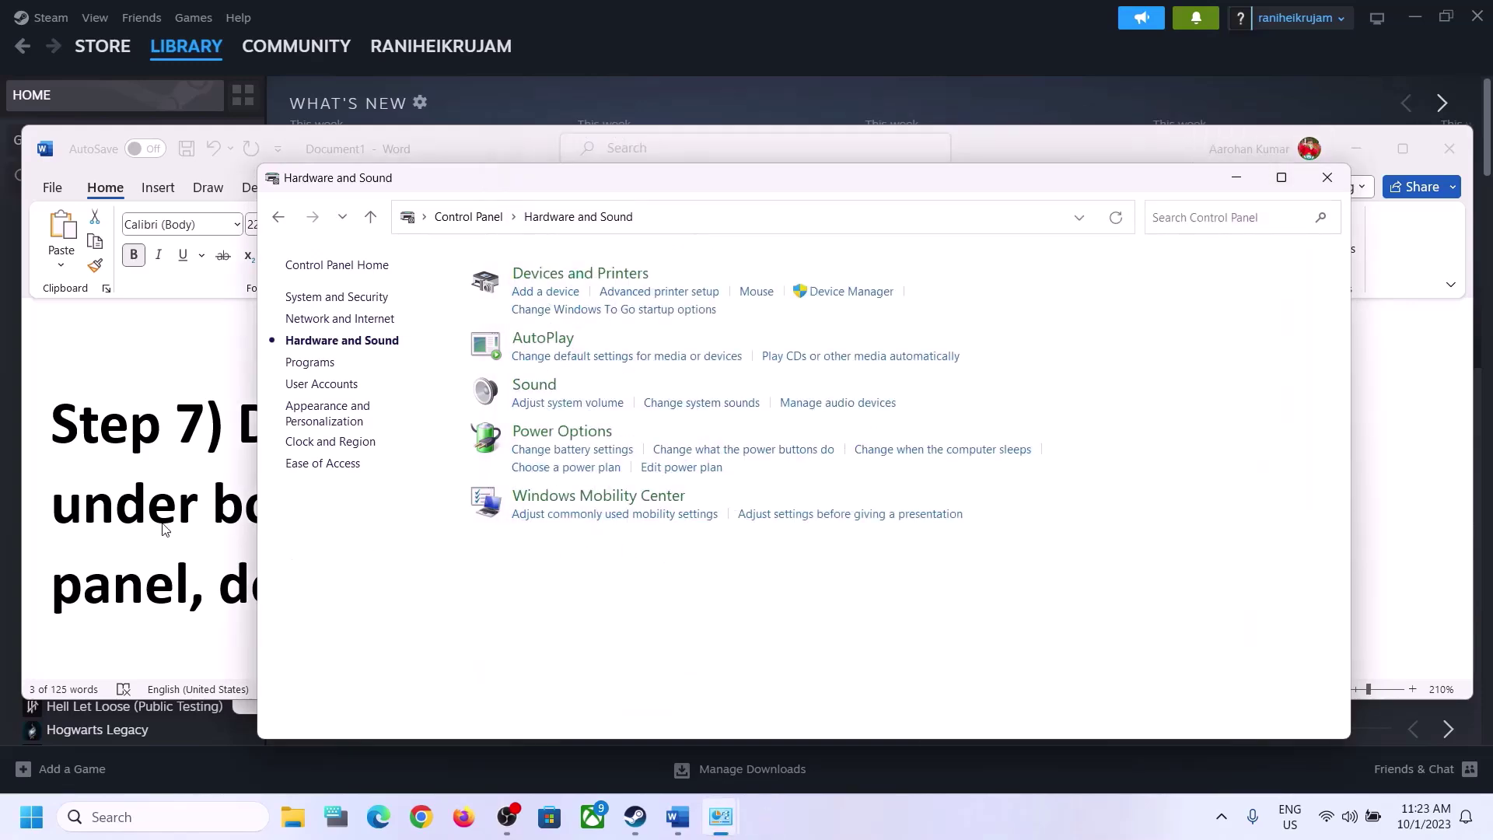
Switch to the Word document, find Step 8 on Handsfree Telephony and copy the shell:::{A8A91A66-3A7D-4424-8D24-04E180695C7A} command
{"action": "left_click", "coordinate": [163, 529]}
{"action": "scroll", "coordinate": [726, 523], "scroll_direction": "down", "scroll_amount": 2}
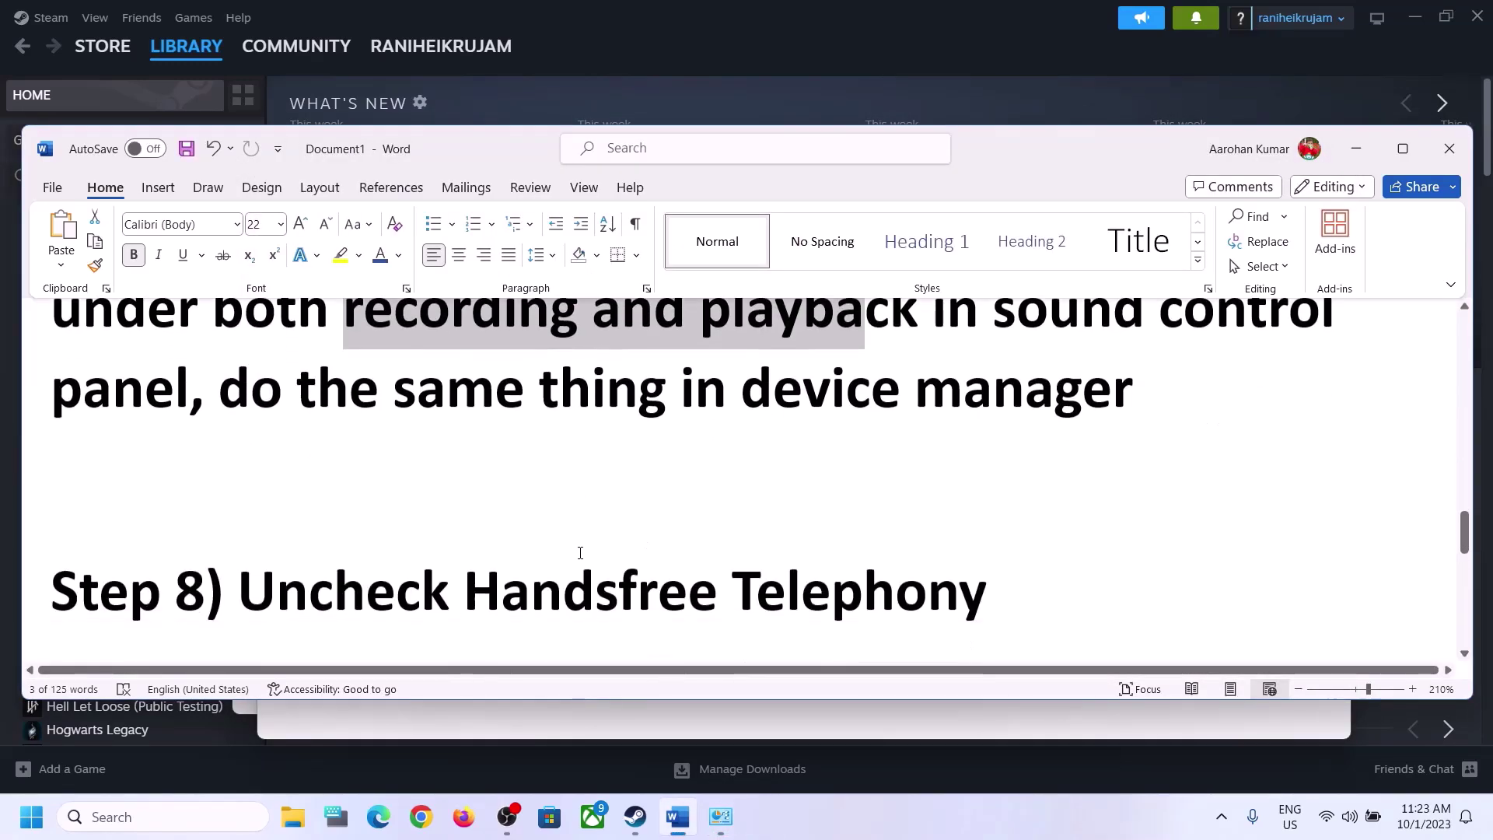
{"action": "scroll", "coordinate": [580, 552], "scroll_direction": "down", "scroll_amount": 3}
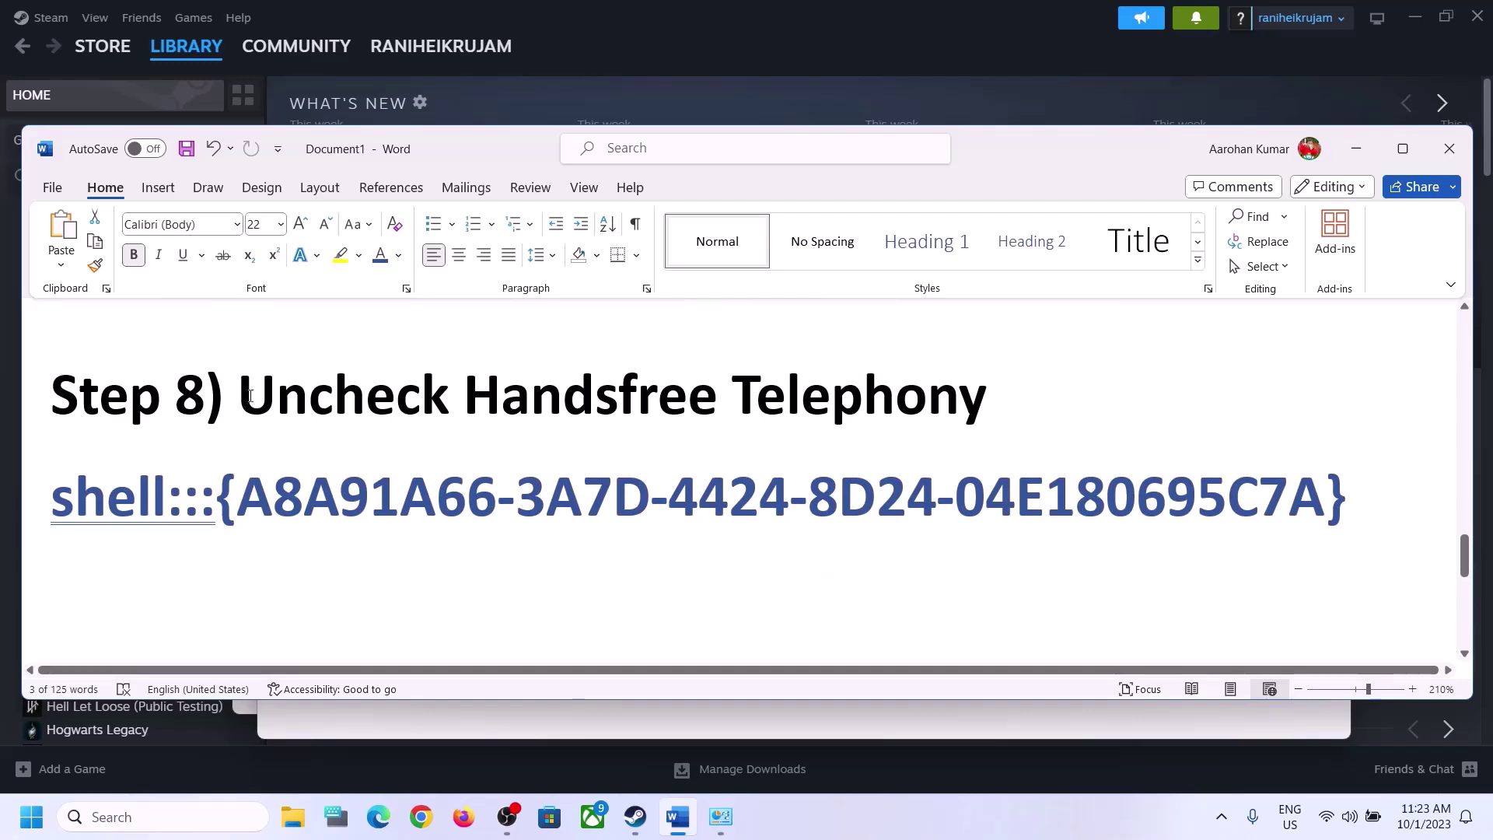
{"action": "left_click_drag", "start_coordinate": [250, 396], "coordinate": [877, 399]}
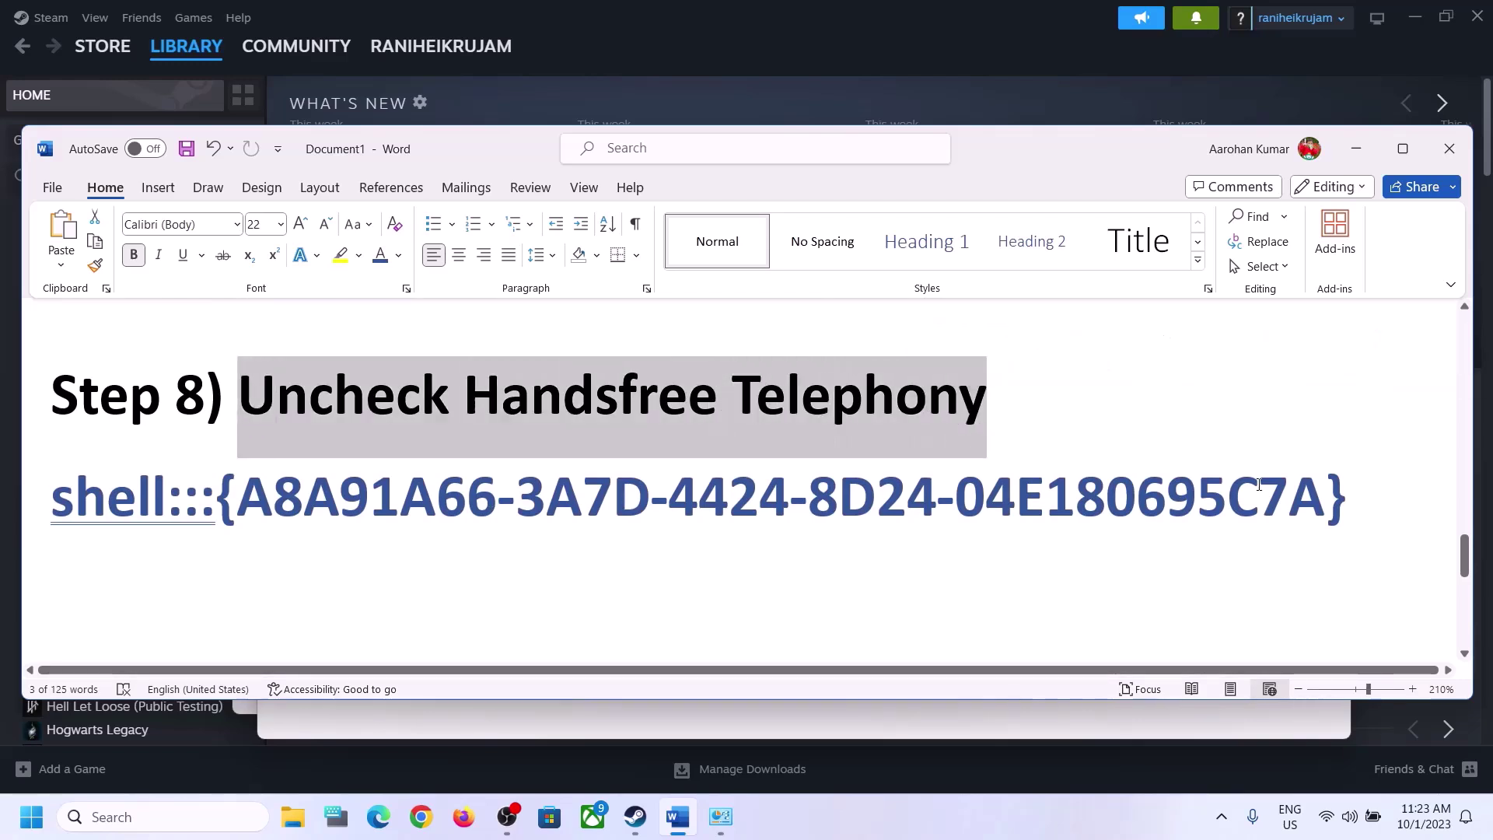
{"action": "left_click_drag", "start_coordinate": [1379, 490], "coordinate": [49, 501]}
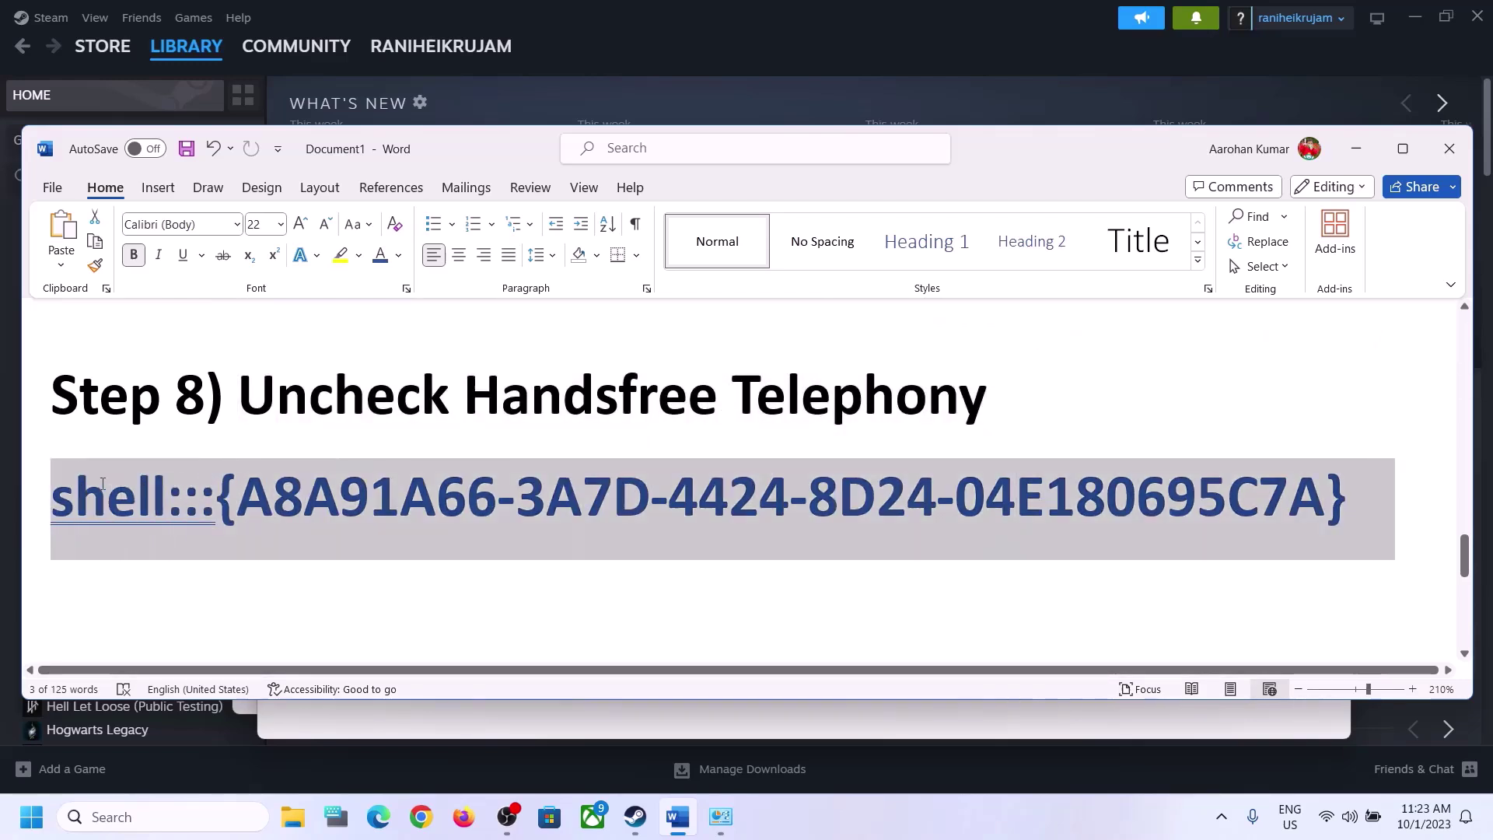
{"action": "right_click", "coordinate": [144, 504]}
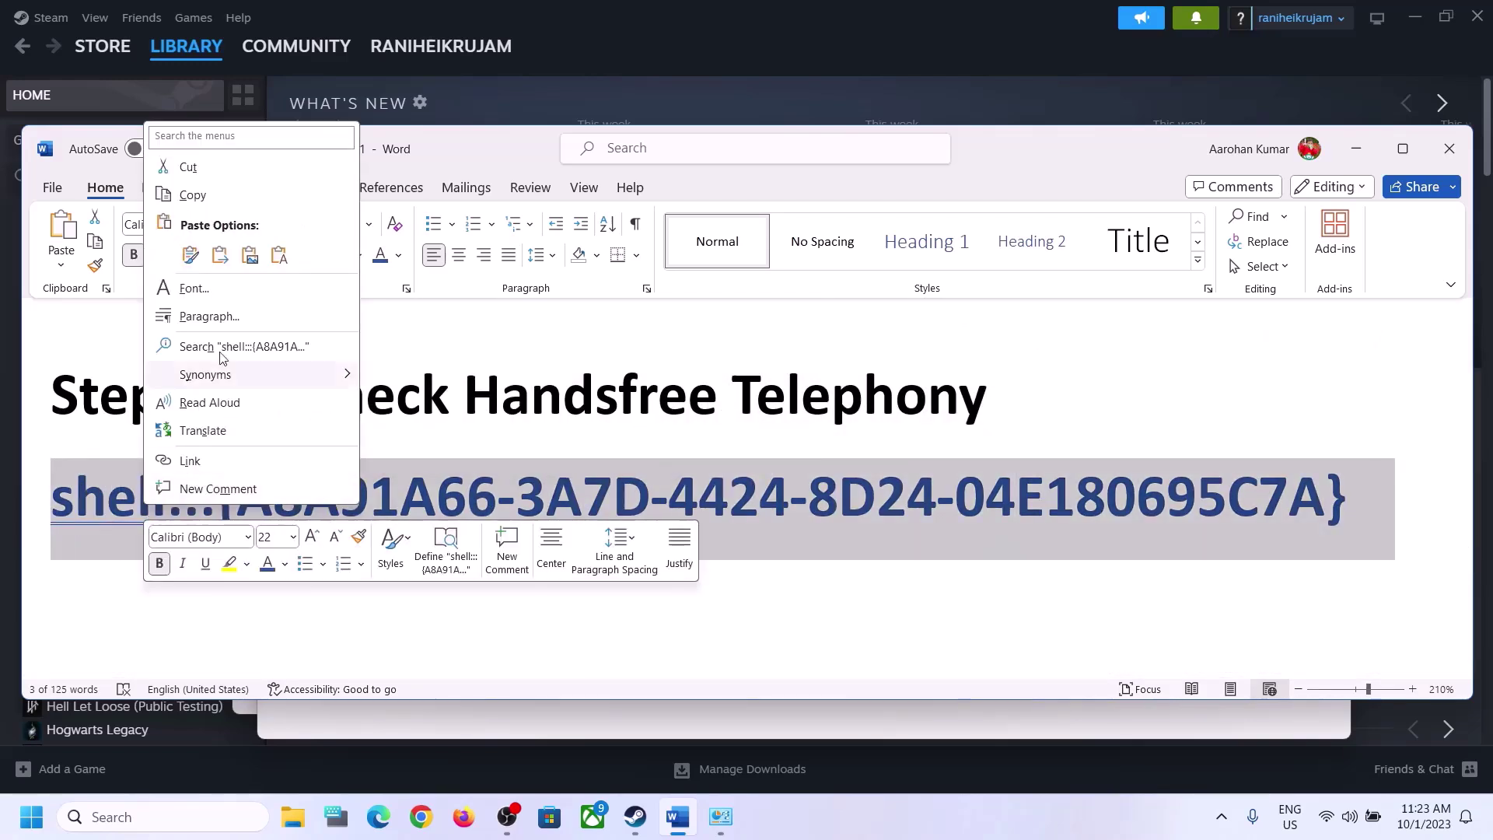
{"action": "left_click", "coordinate": [202, 199]}
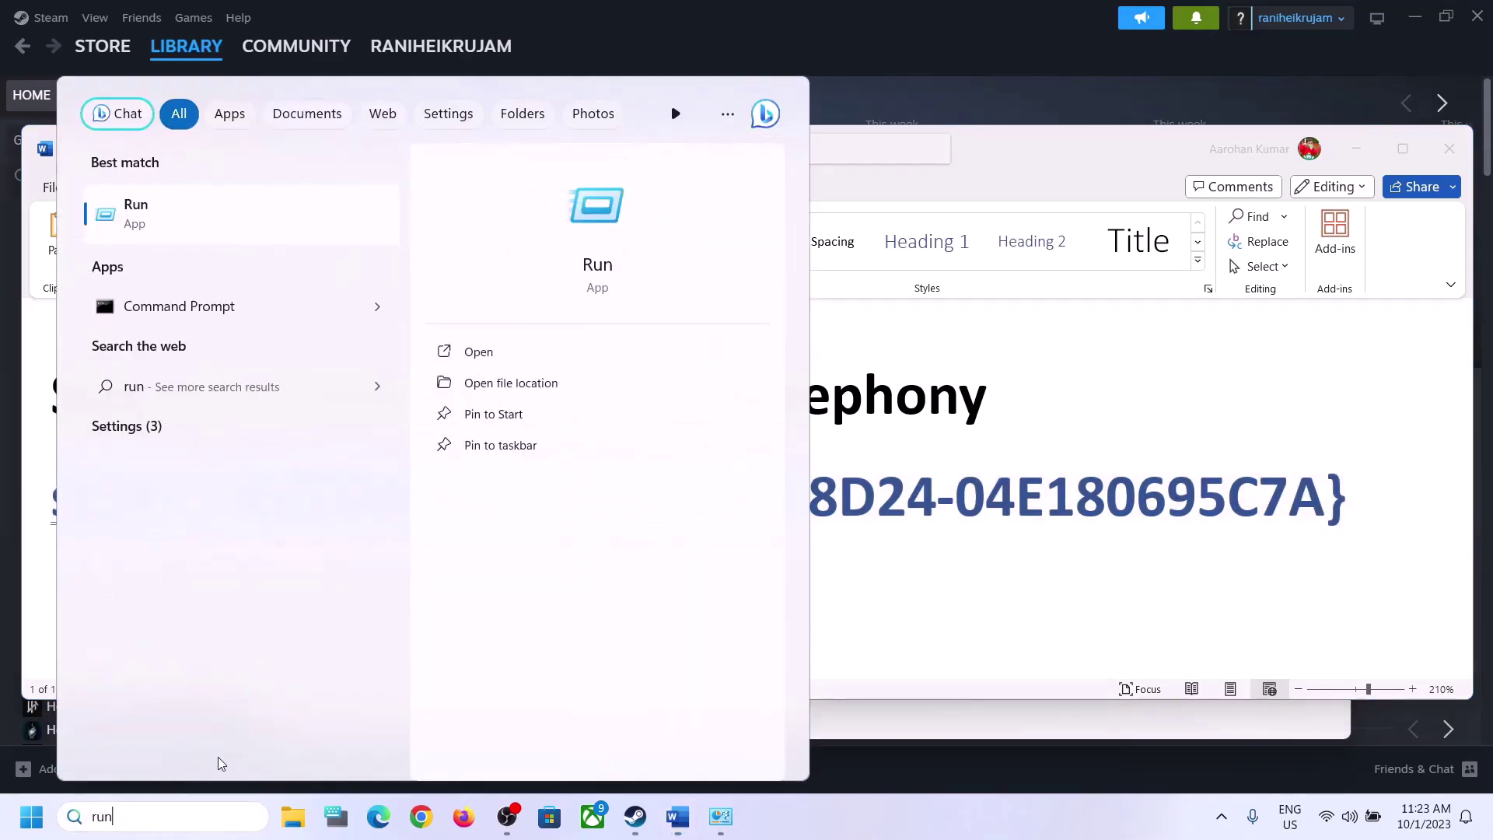
Open the Run dialog and run the copied shell command to show Devices and Printers
{"action": "left_click", "coordinate": [153, 224]}
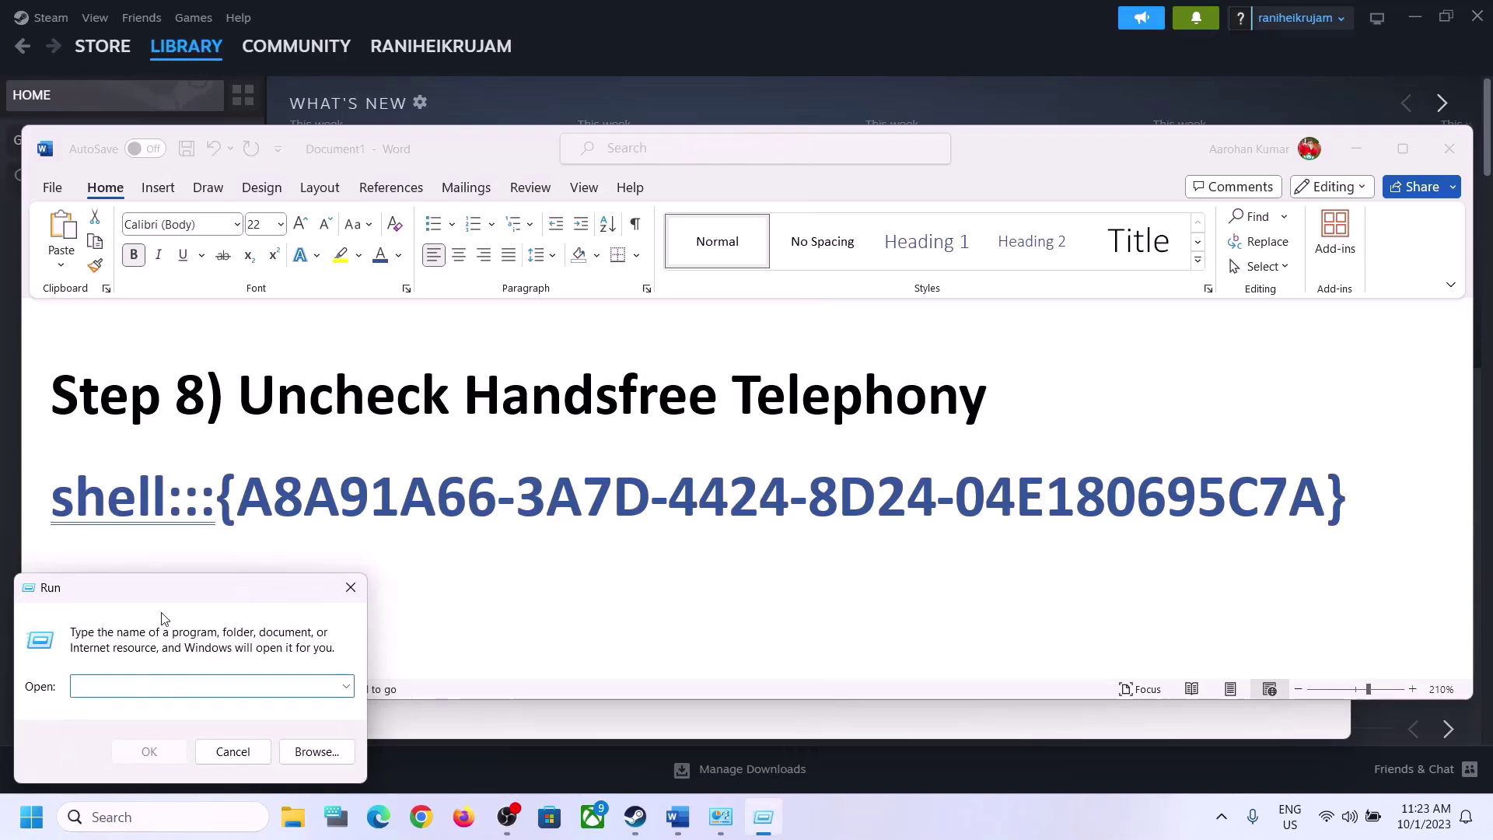
{"action": "key", "text": "ctrl+v"}
{"action": "left_click", "coordinate": [149, 751]}
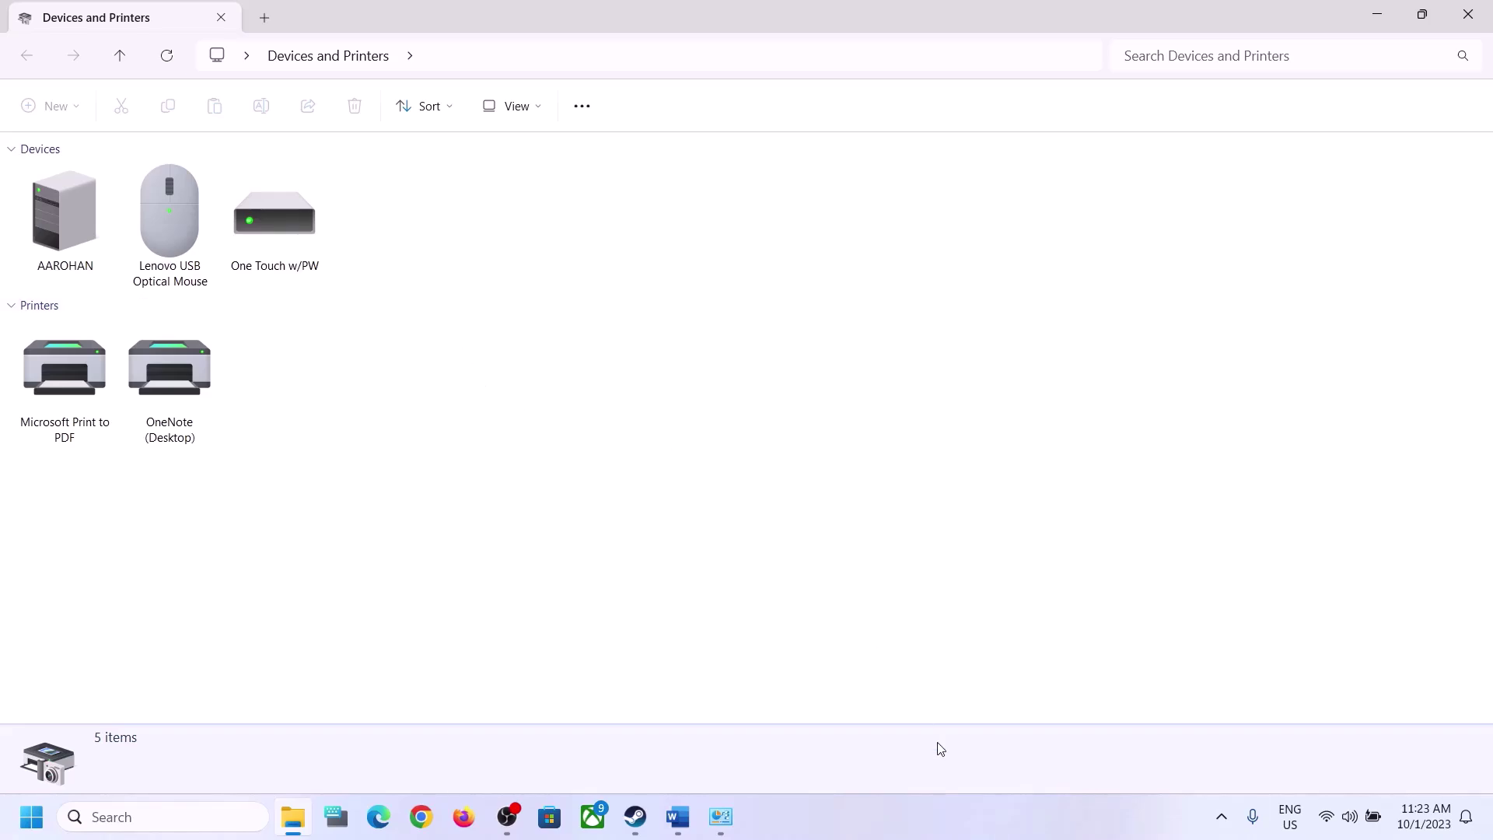
{"action": "left_click", "coordinate": [963, 828]}
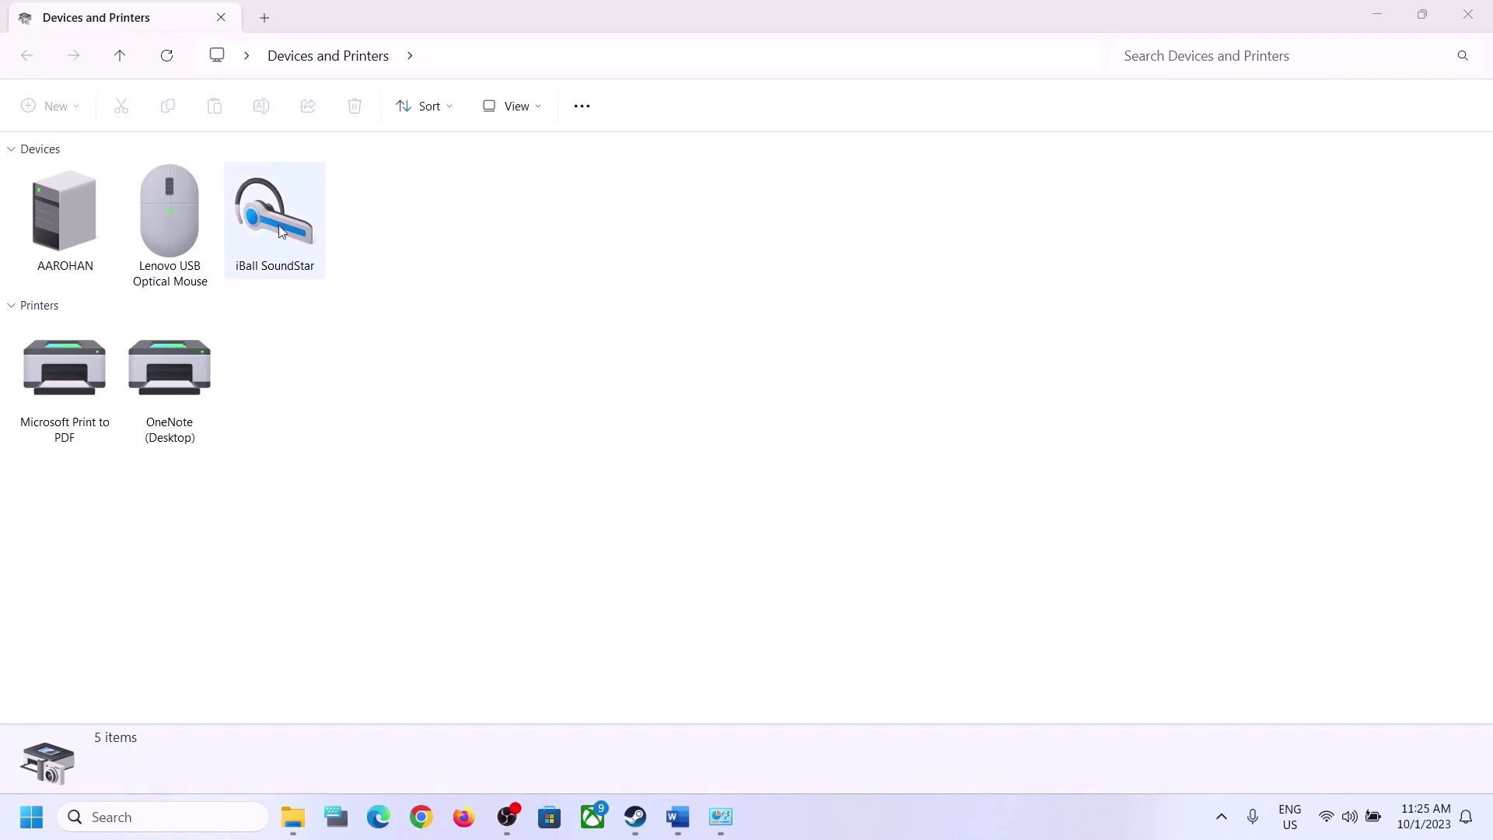
Open the iBall SoundStar headset's properties, move the window toward the middle of the screen and show its Bluetooth services
{"action": "right_click", "coordinate": [281, 231]}
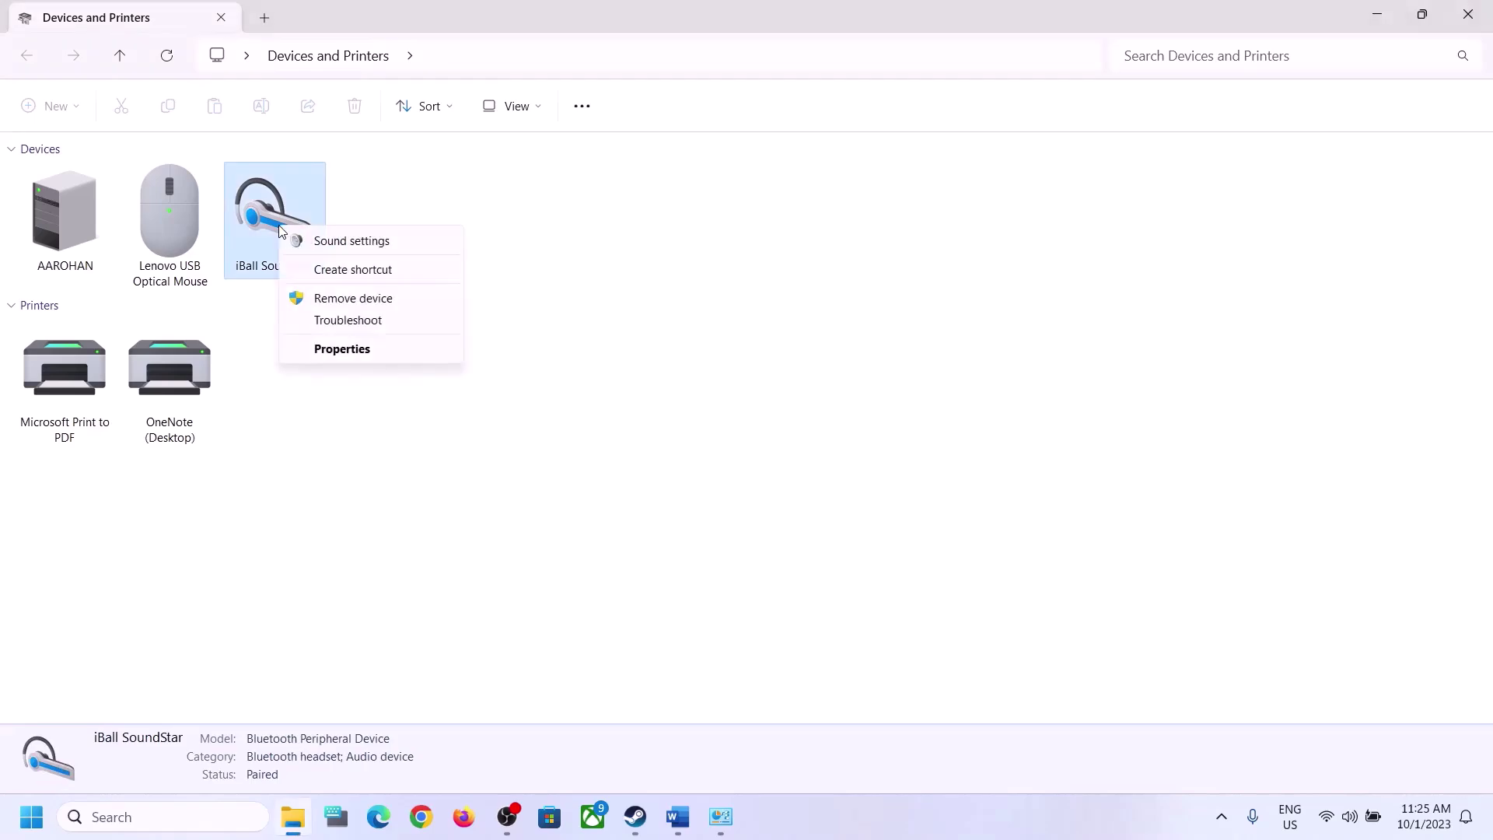
{"action": "left_click", "coordinate": [350, 348]}
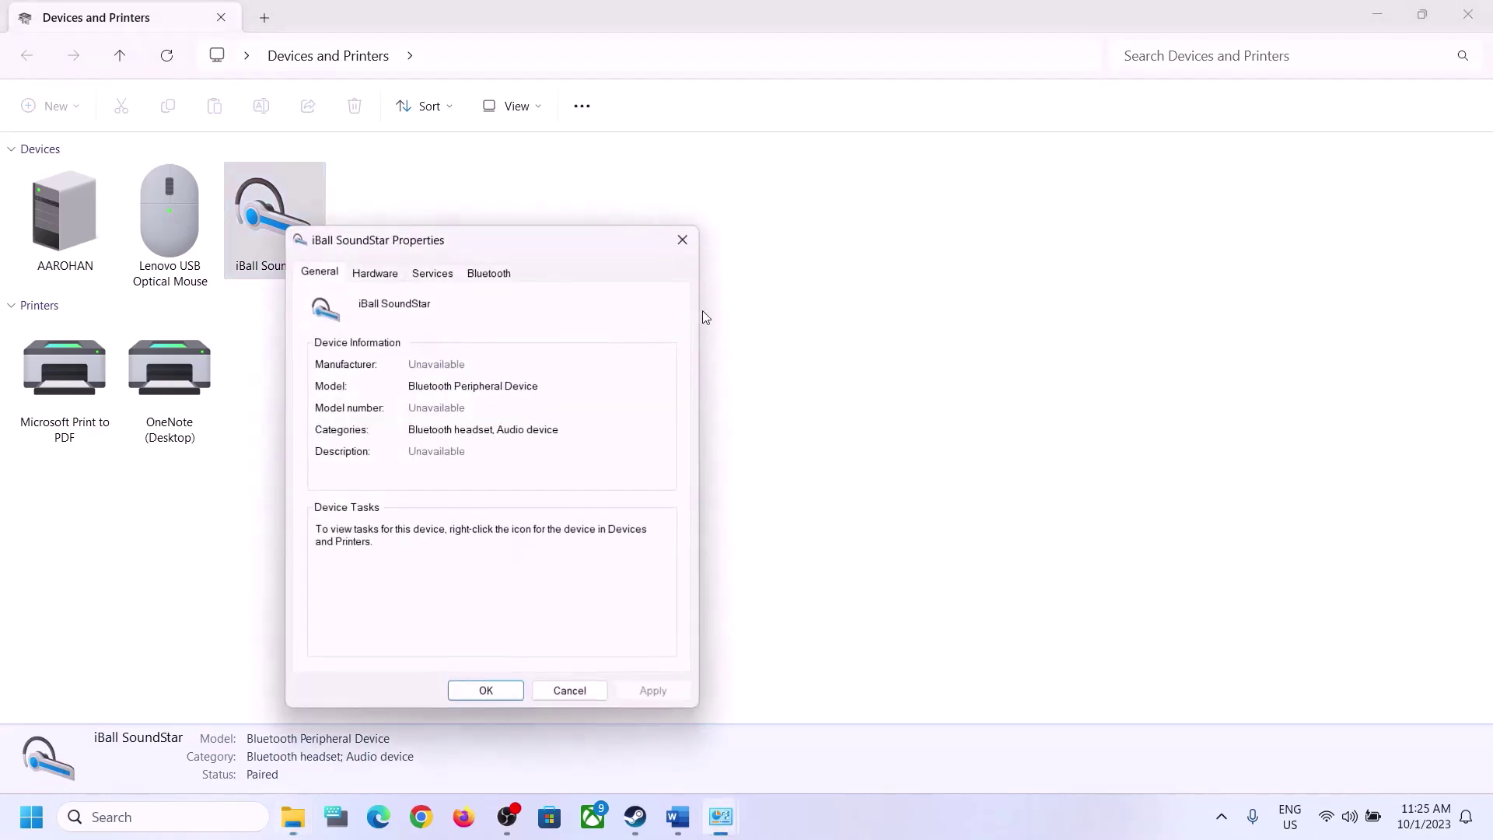
{"action": "left_click_drag", "start_coordinate": [548, 255], "coordinate": [787, 244]}
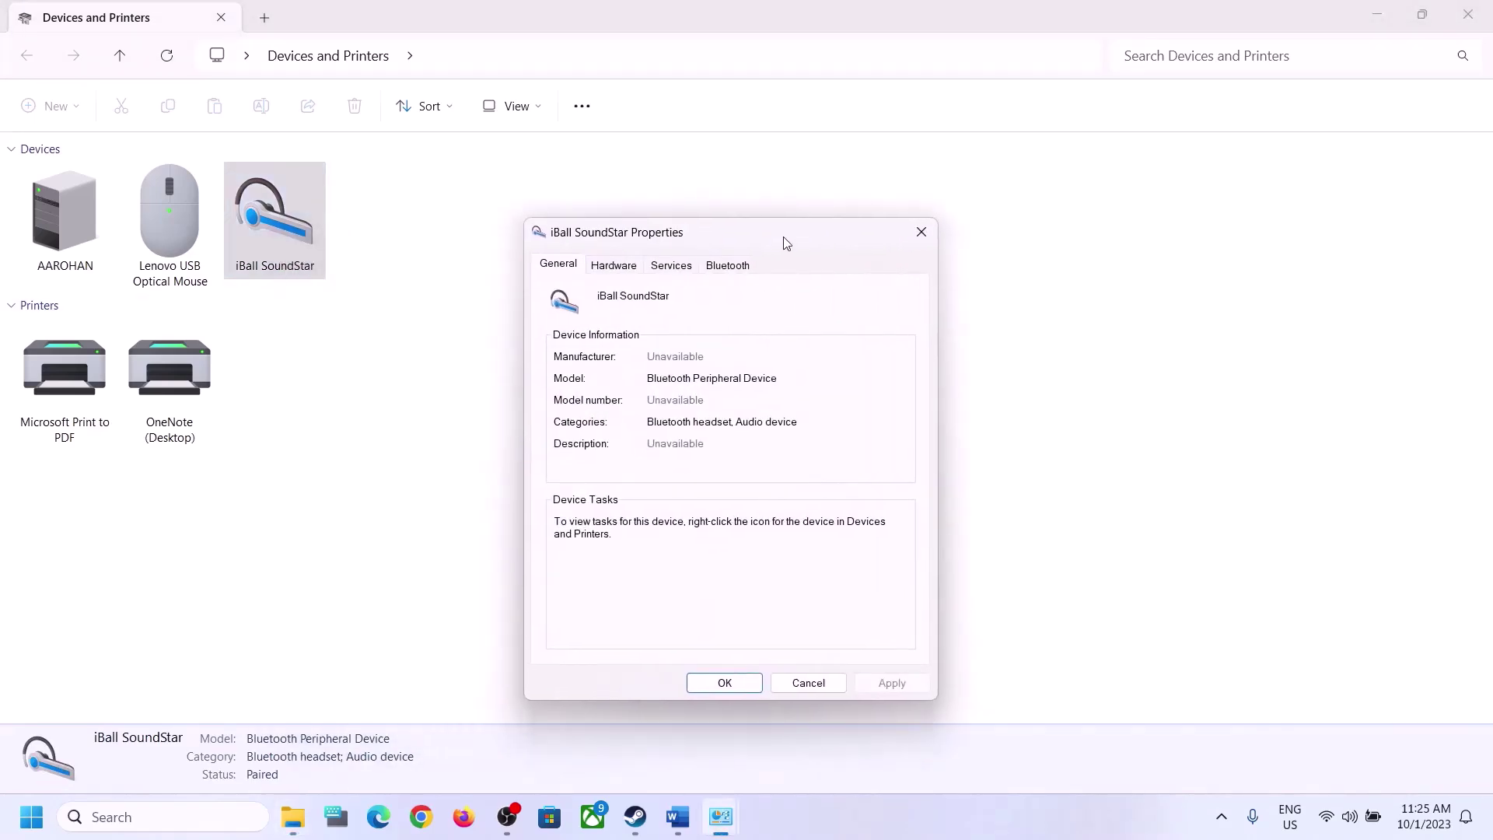
{"action": "left_click", "coordinate": [676, 268]}
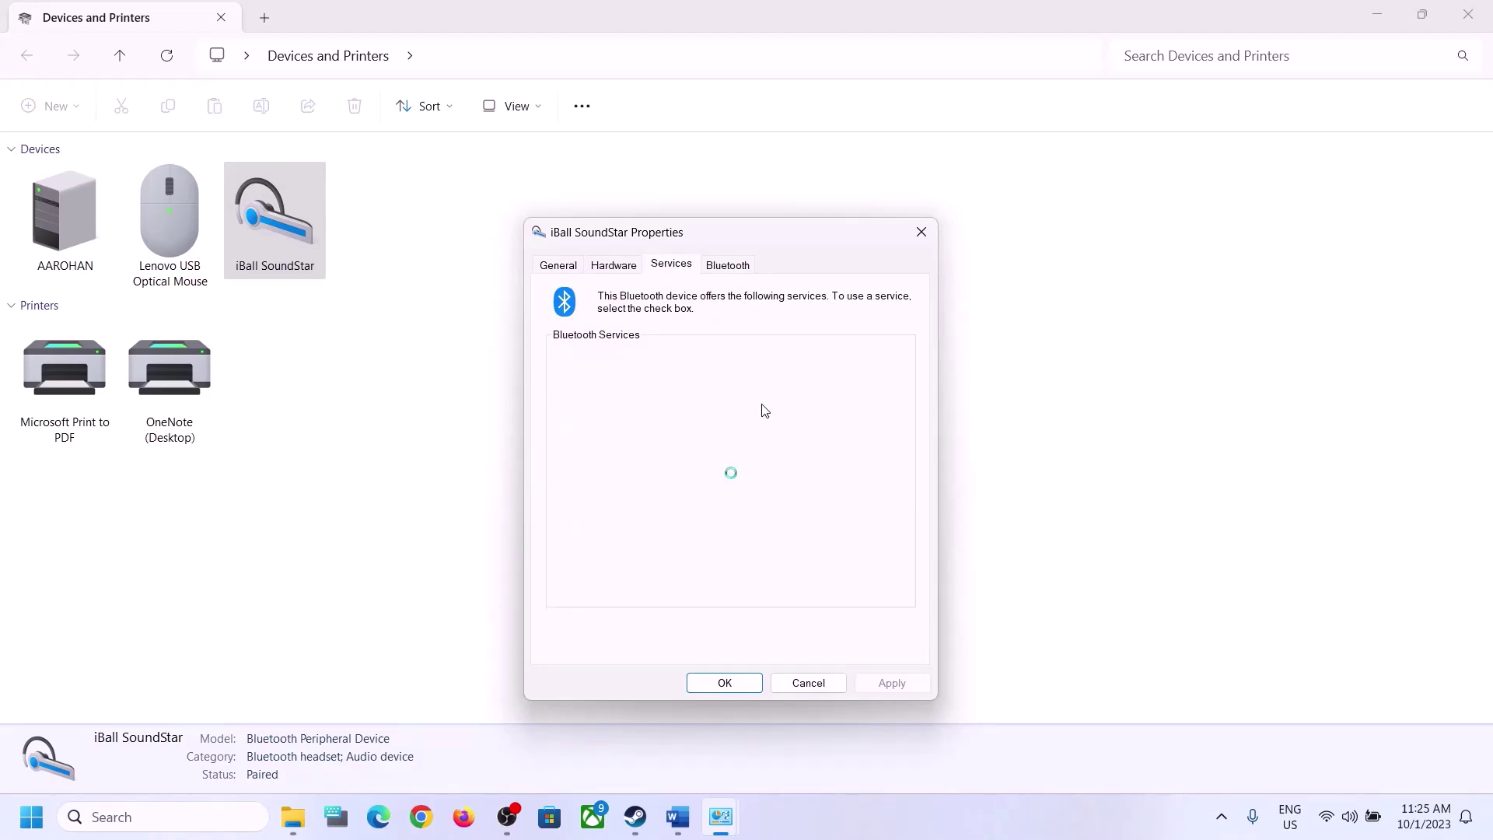
{"action": "left_click", "coordinate": [683, 817]}
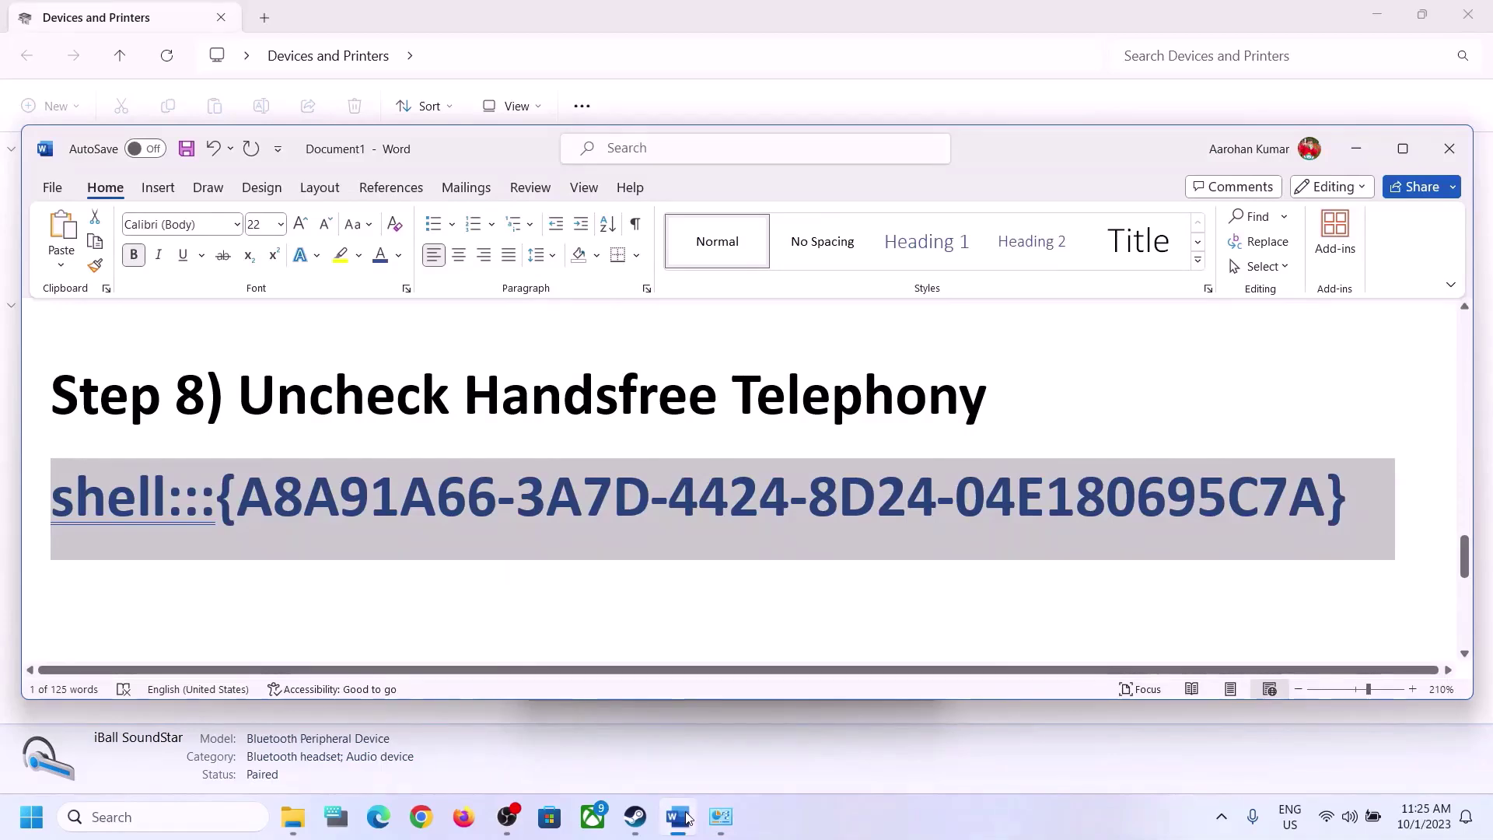
{"action": "left_click", "coordinate": [684, 816]}
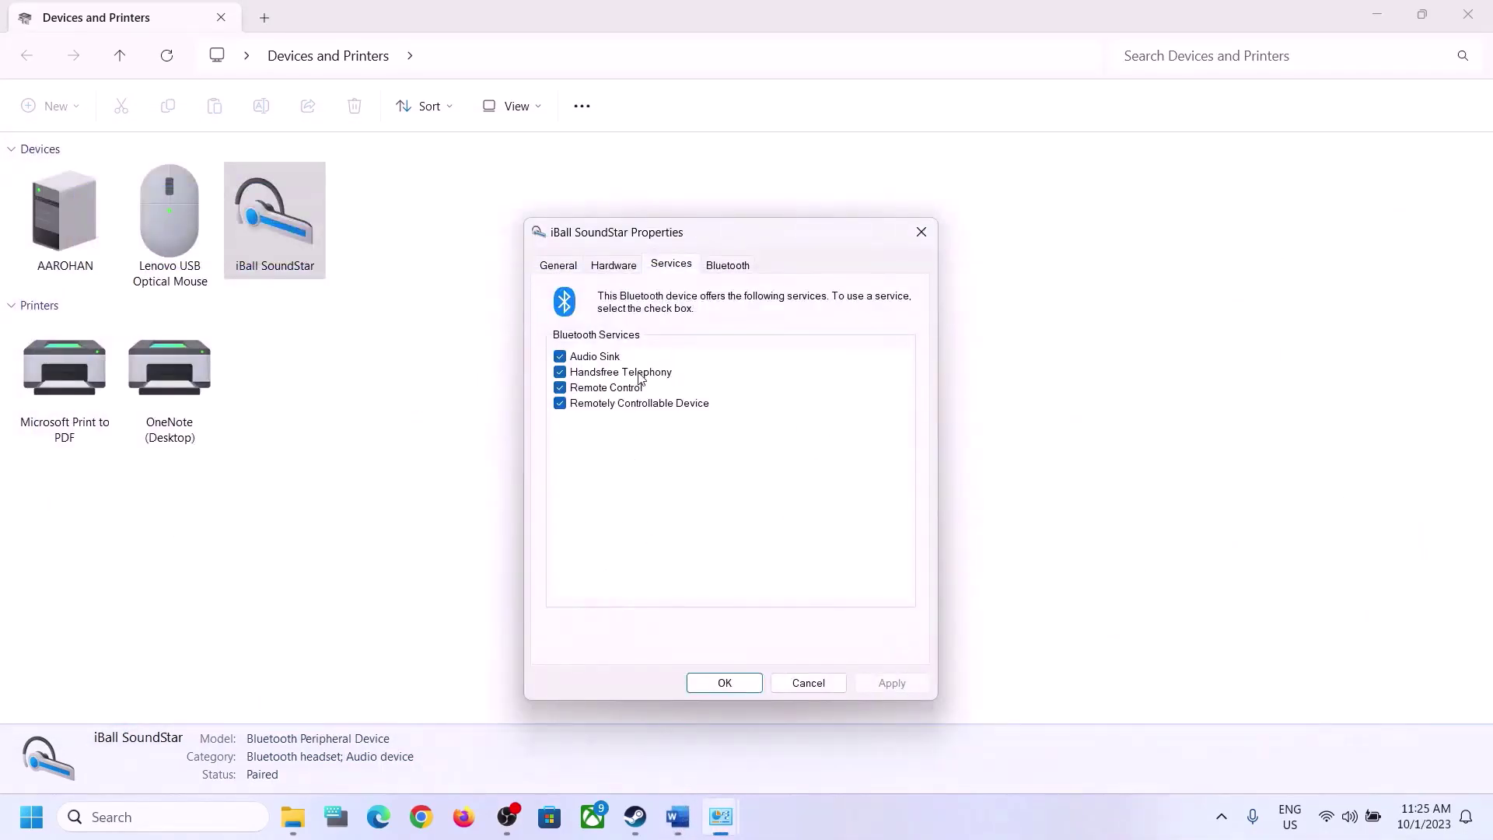
Turn off the Handsfree Telephony service for the iBall SoundStar, apply the change and close its properties
{"action": "left_click", "coordinate": [561, 376]}
{"action": "left_click", "coordinate": [902, 683]}
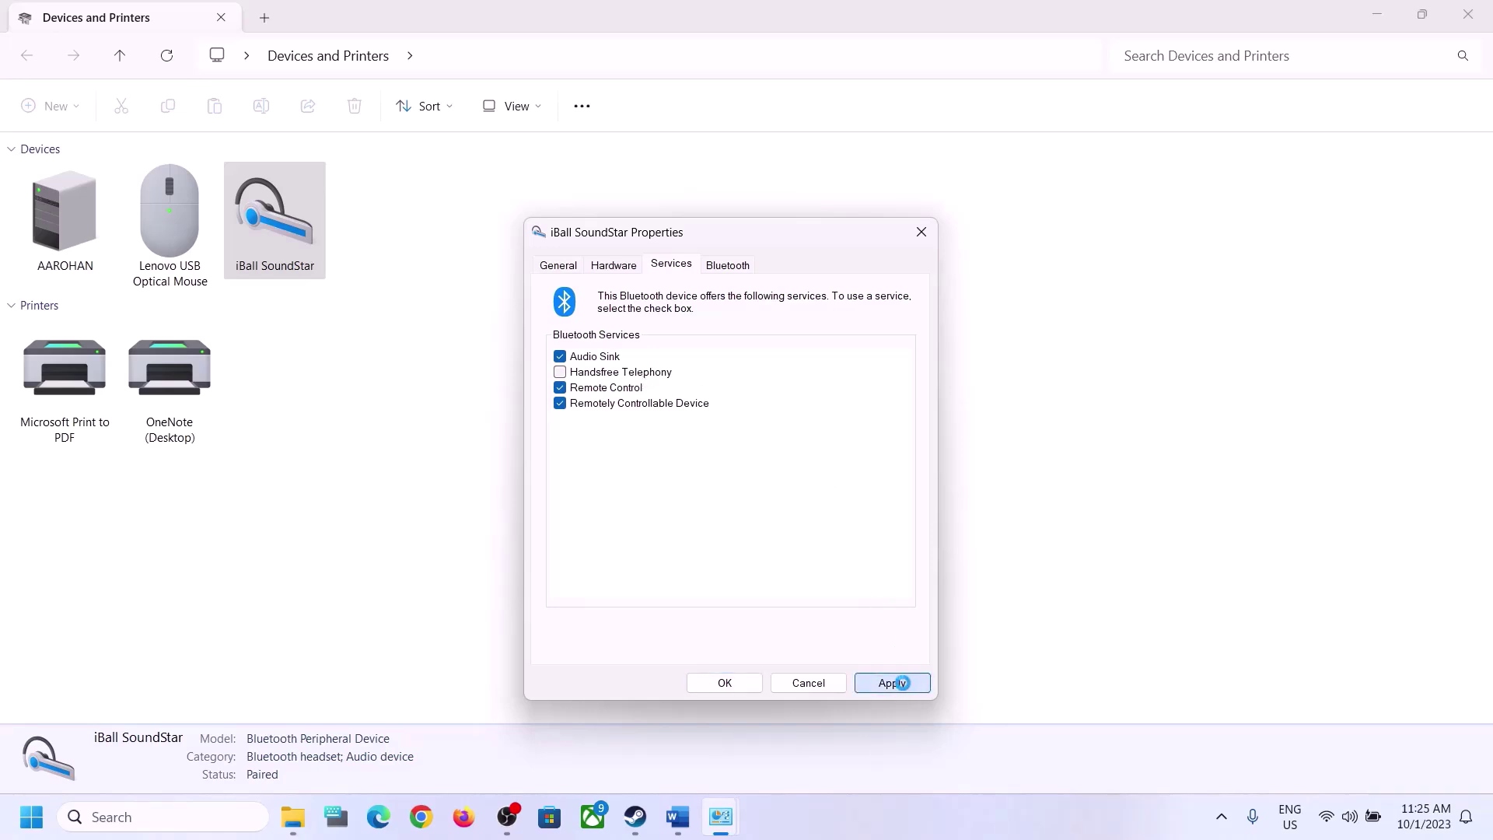
{"action": "left_click", "coordinate": [734, 684]}
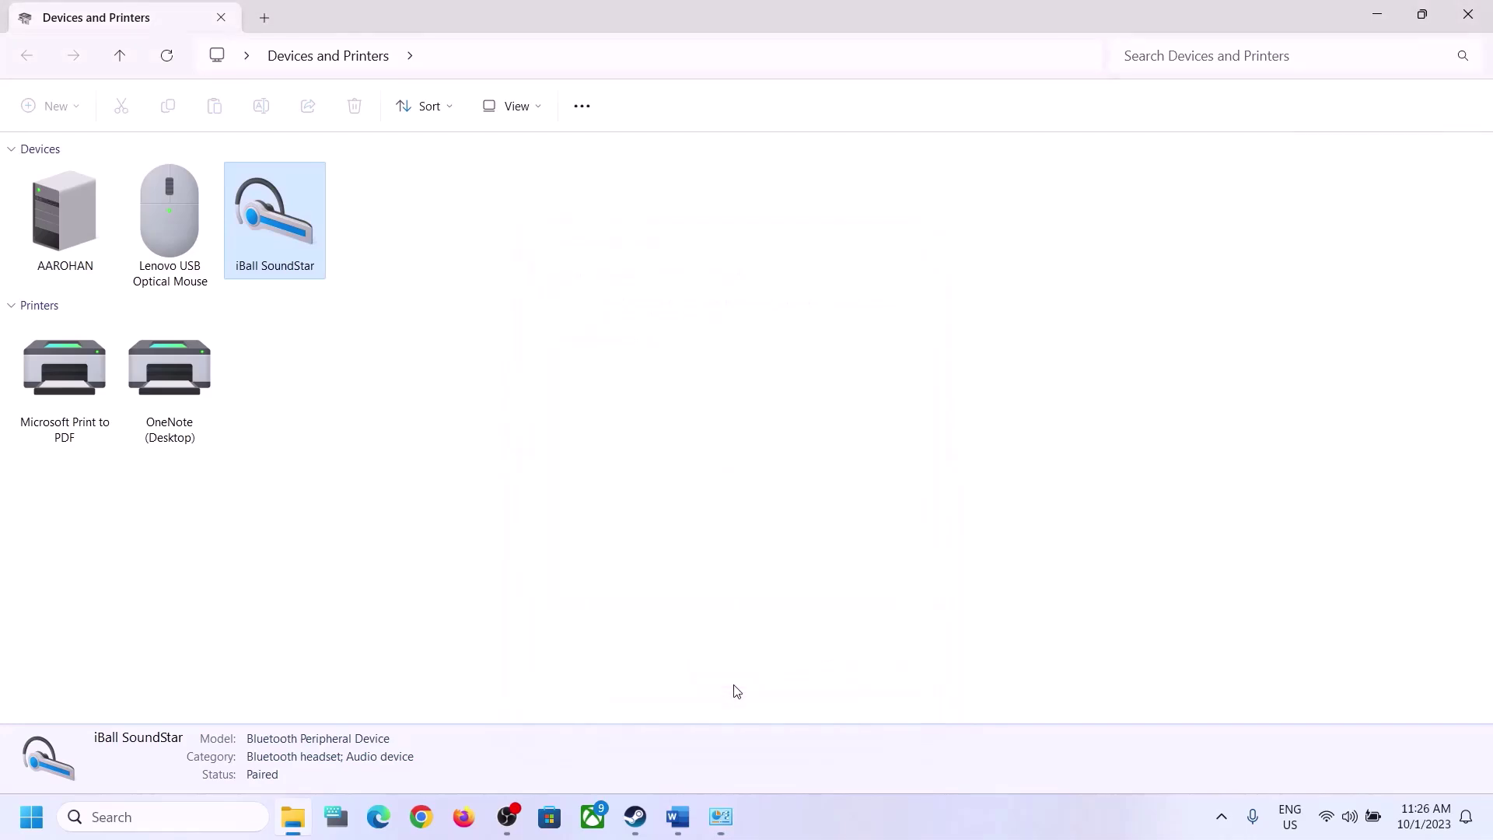
Return to the Word document and read the Step 9 instructions on disconnecting or disabling microphones
{"action": "left_click", "coordinate": [679, 820]}
{"action": "scroll", "coordinate": [450, 493], "scroll_direction": "down", "scroll_amount": 5}
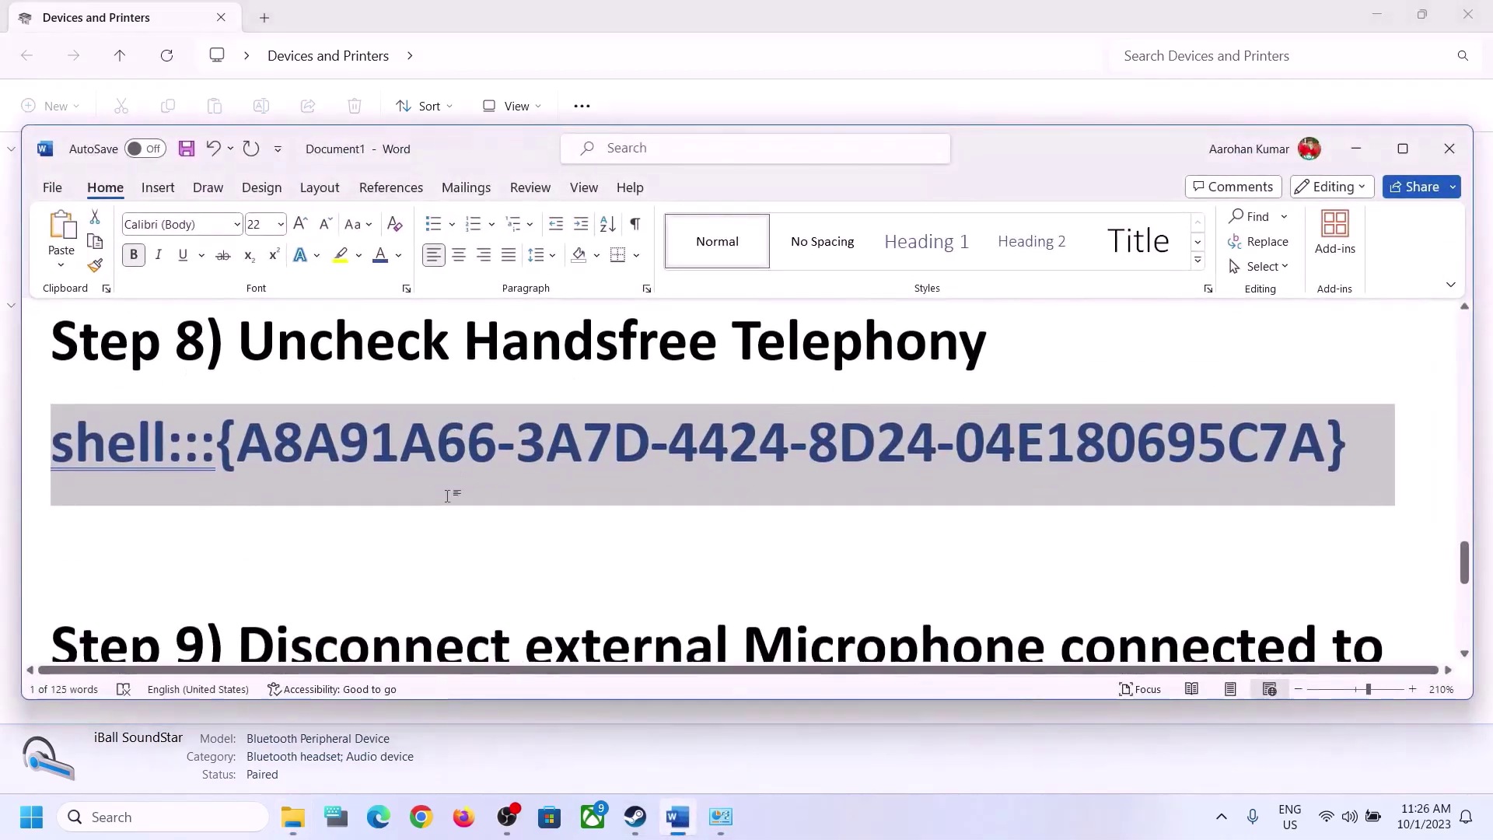
{"action": "left_click_drag", "start_coordinate": [238, 407], "coordinate": [194, 492]}
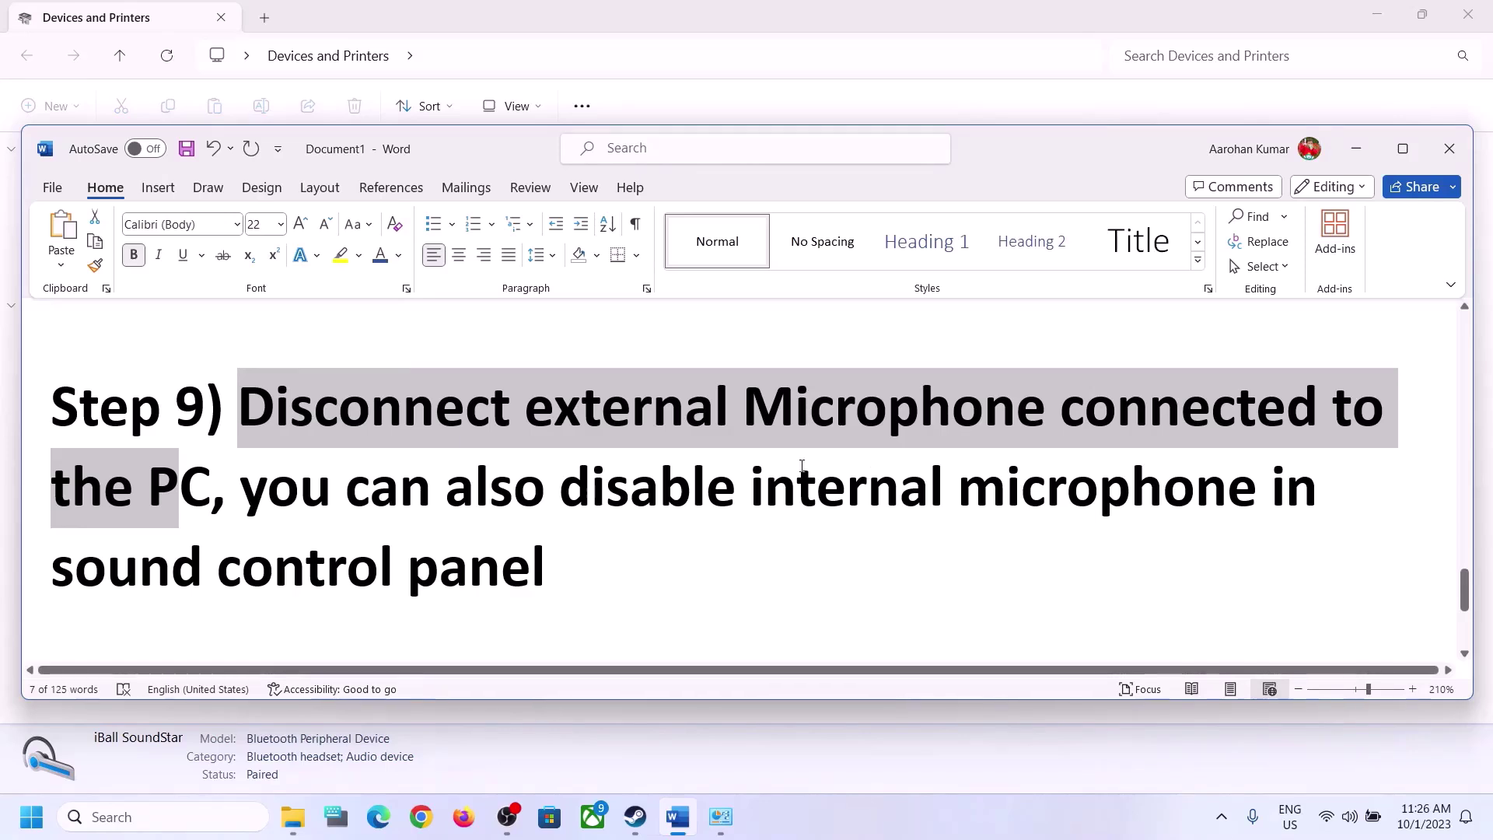
{"action": "left_click_drag", "start_coordinate": [574, 506], "coordinate": [1254, 498]}
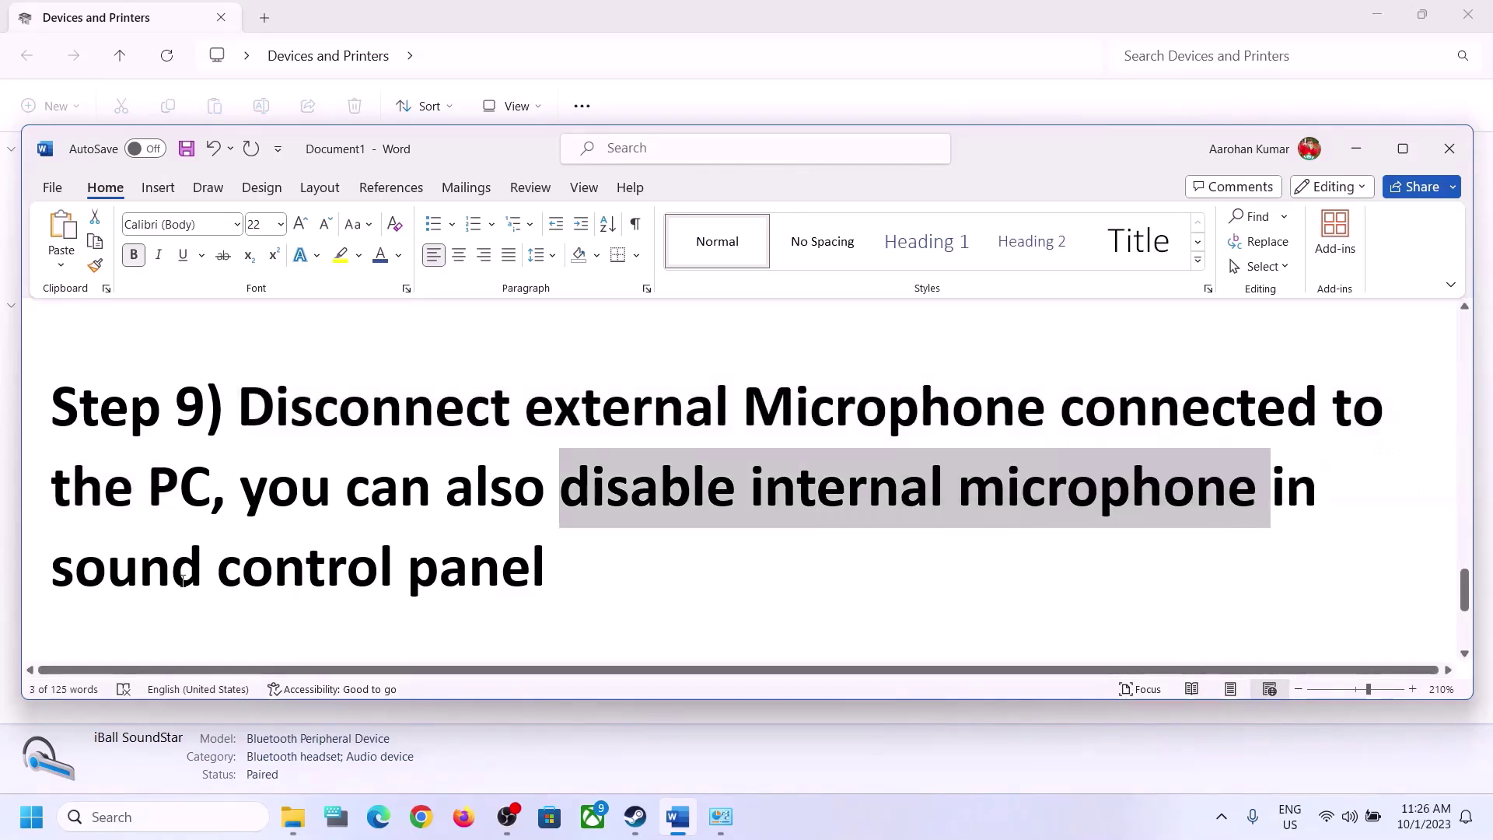
{"action": "left_click_drag", "start_coordinate": [56, 572], "coordinate": [399, 579]}
{"action": "left_click_drag", "start_coordinate": [300, 489], "coordinate": [739, 490]}
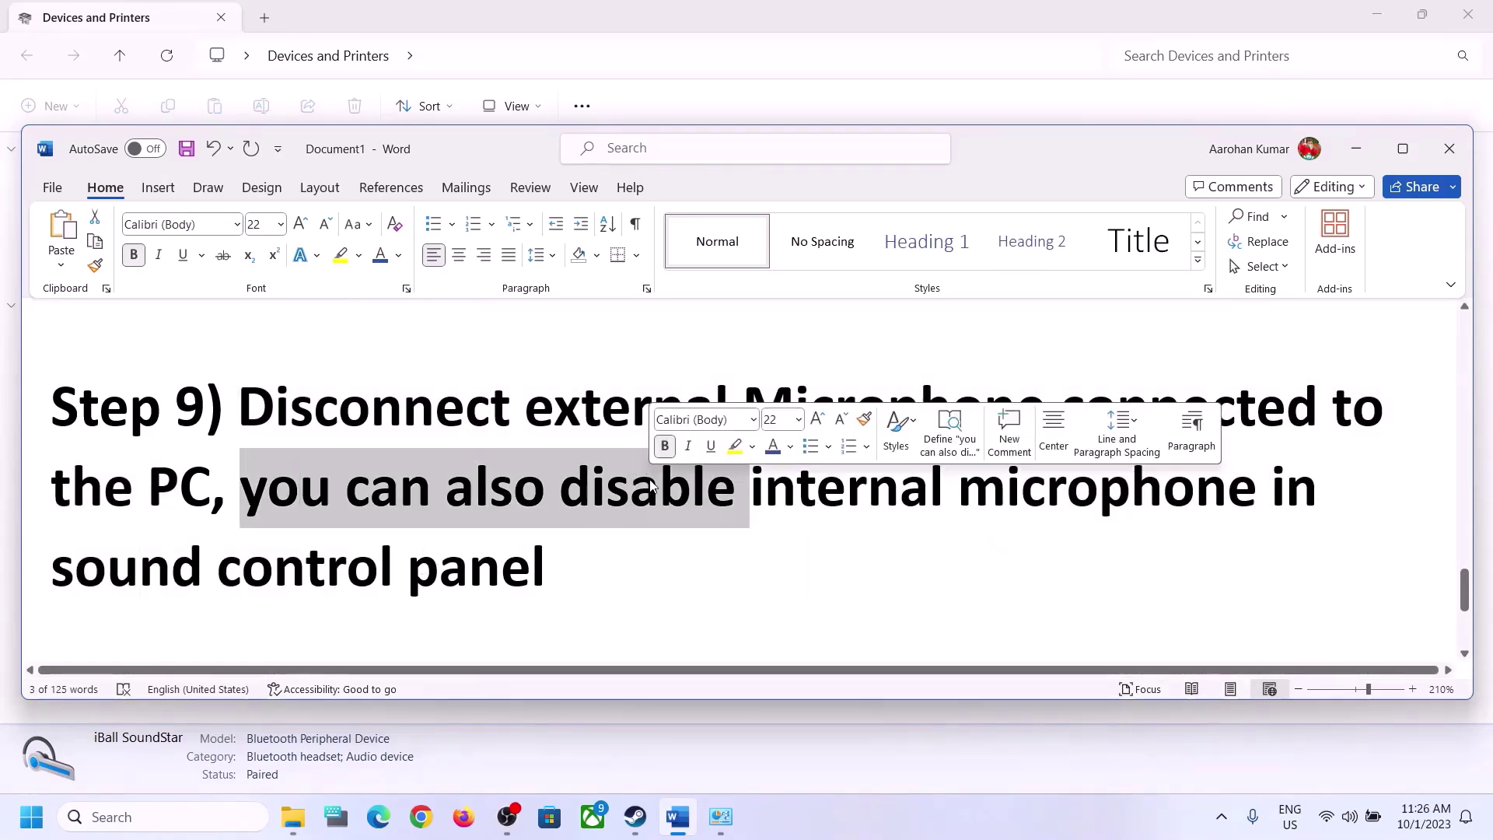
{"action": "left_click", "coordinate": [459, 551]}
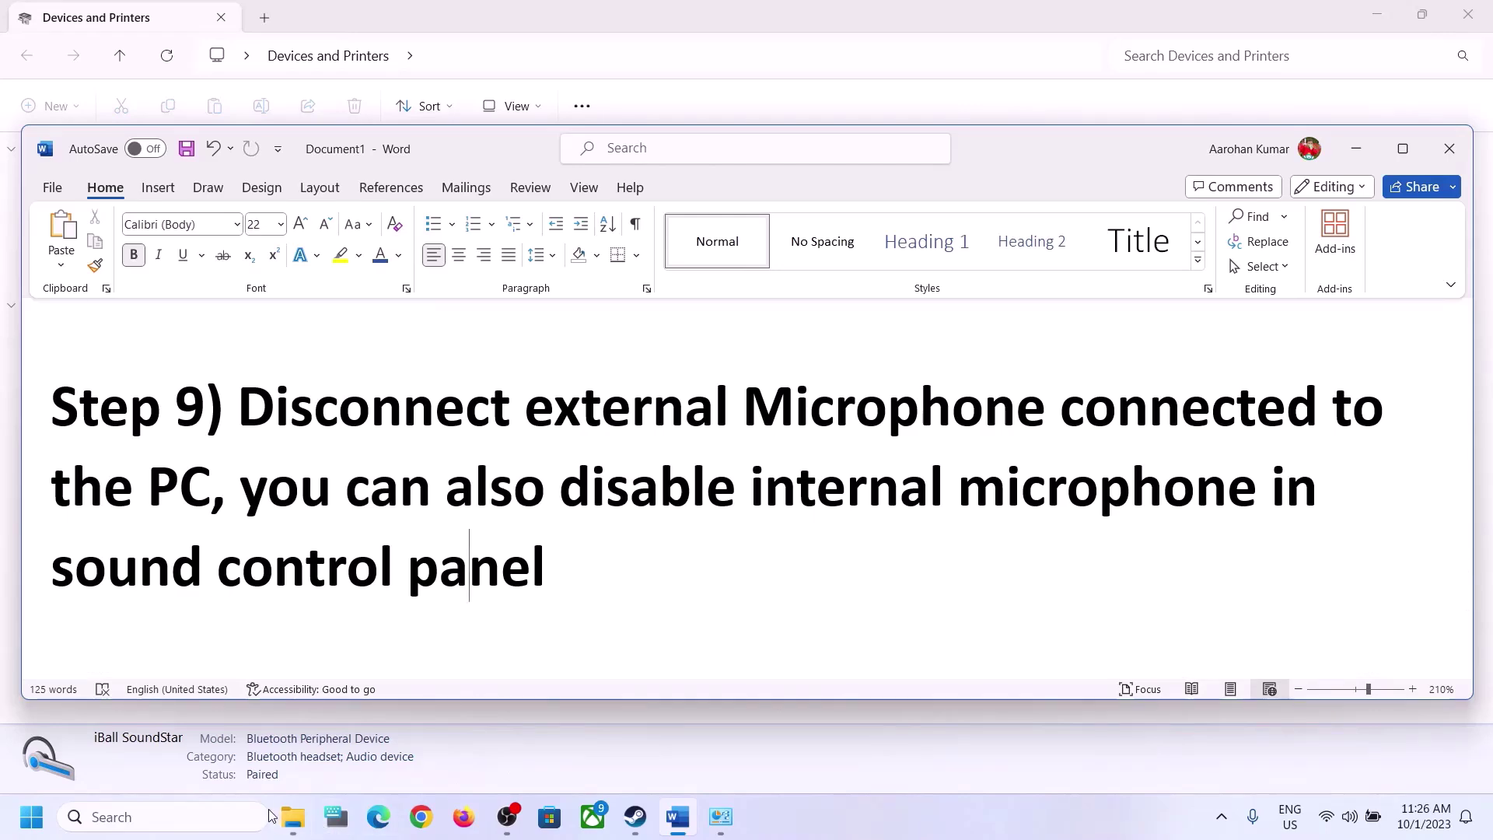
Search for Control Panel, open it and bring up the Sound settings under Hardware and Sound
{"action": "left_click", "coordinate": [228, 812]}
{"action": "type", "text": "control"}
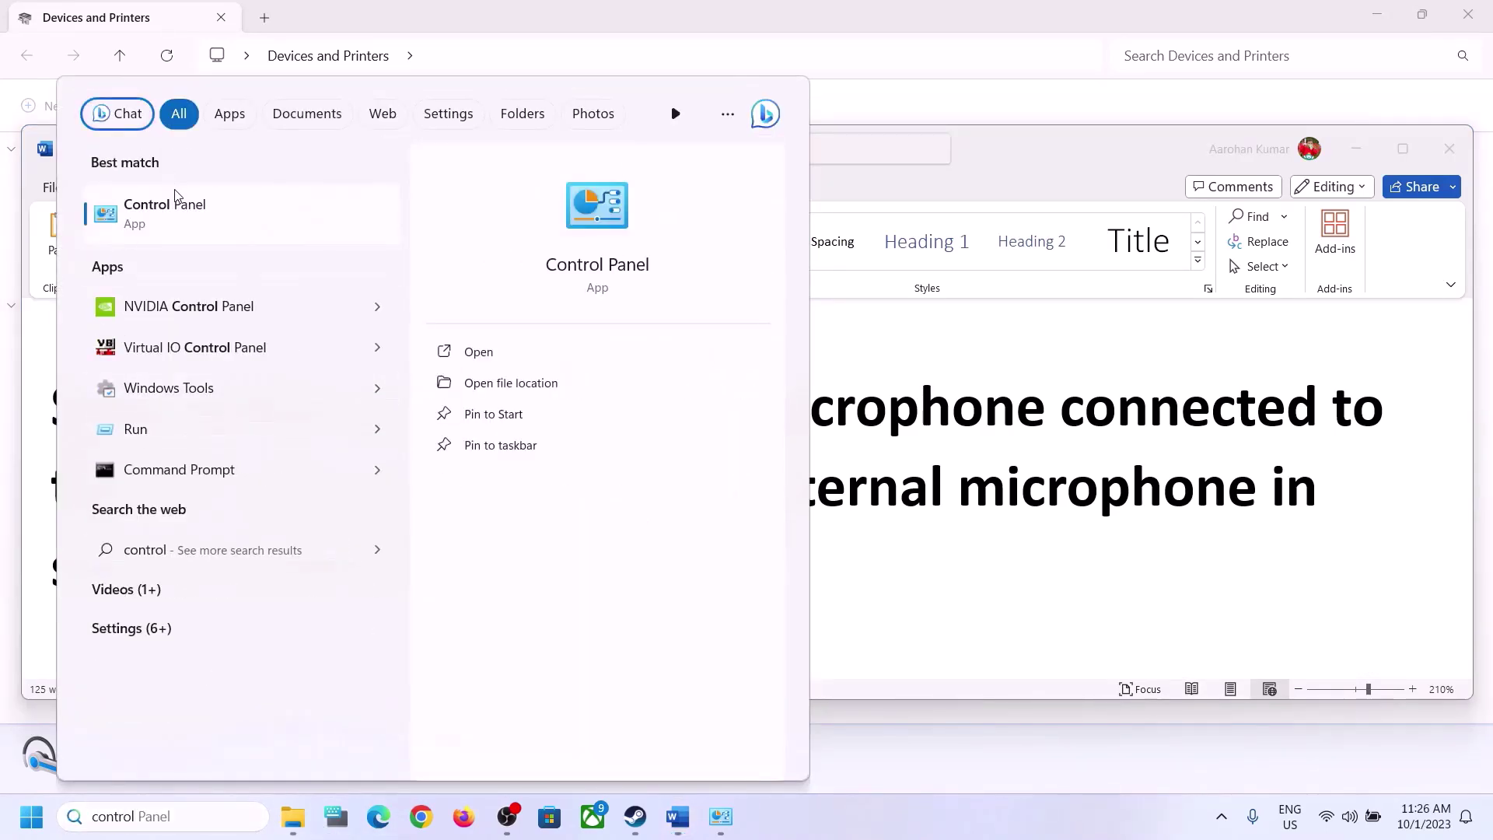
{"action": "left_click", "coordinate": [185, 213]}
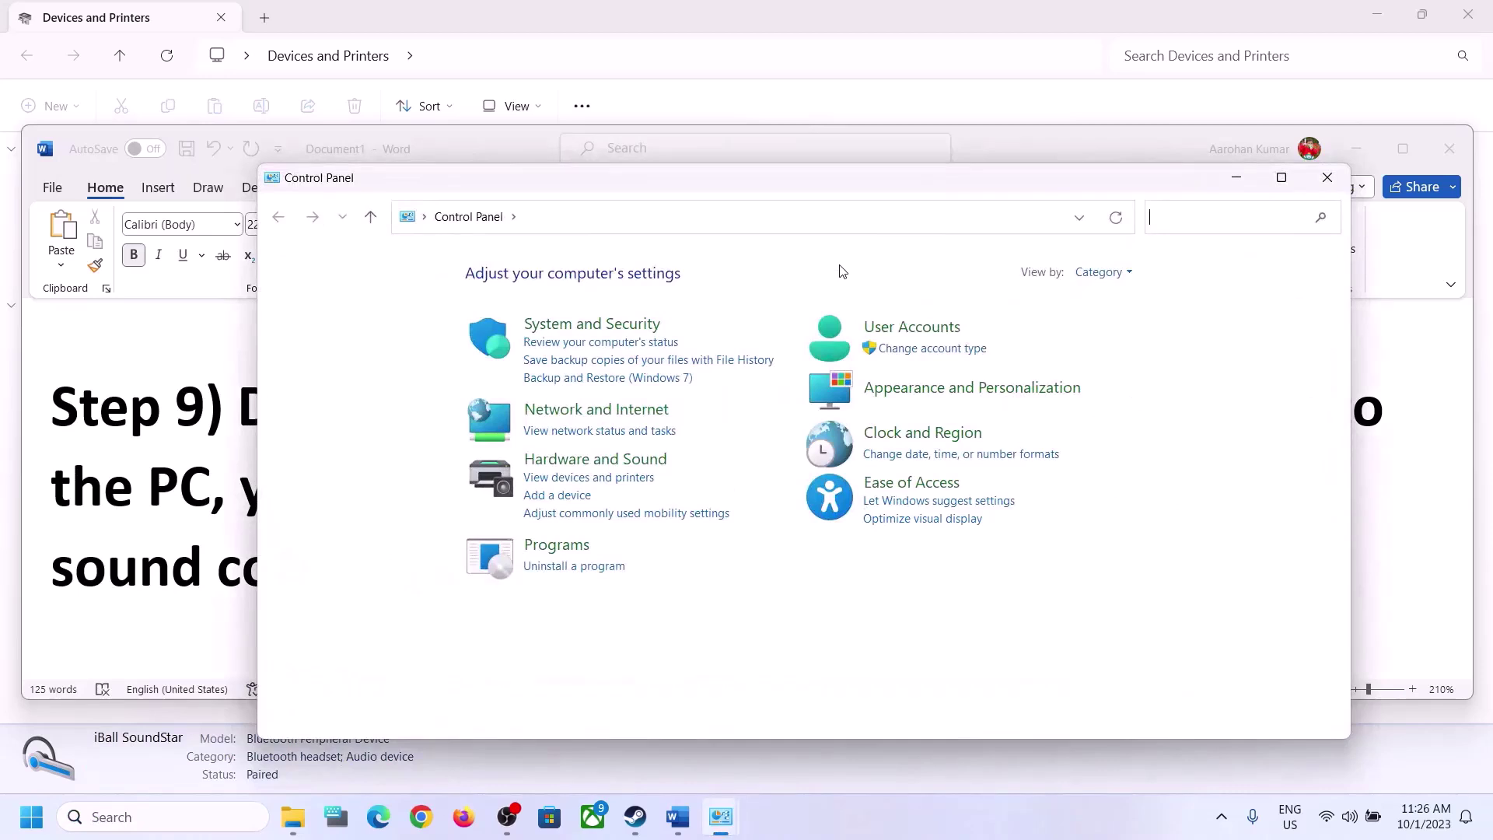
{"action": "left_click", "coordinate": [599, 462]}
{"action": "left_click", "coordinate": [545, 386]}
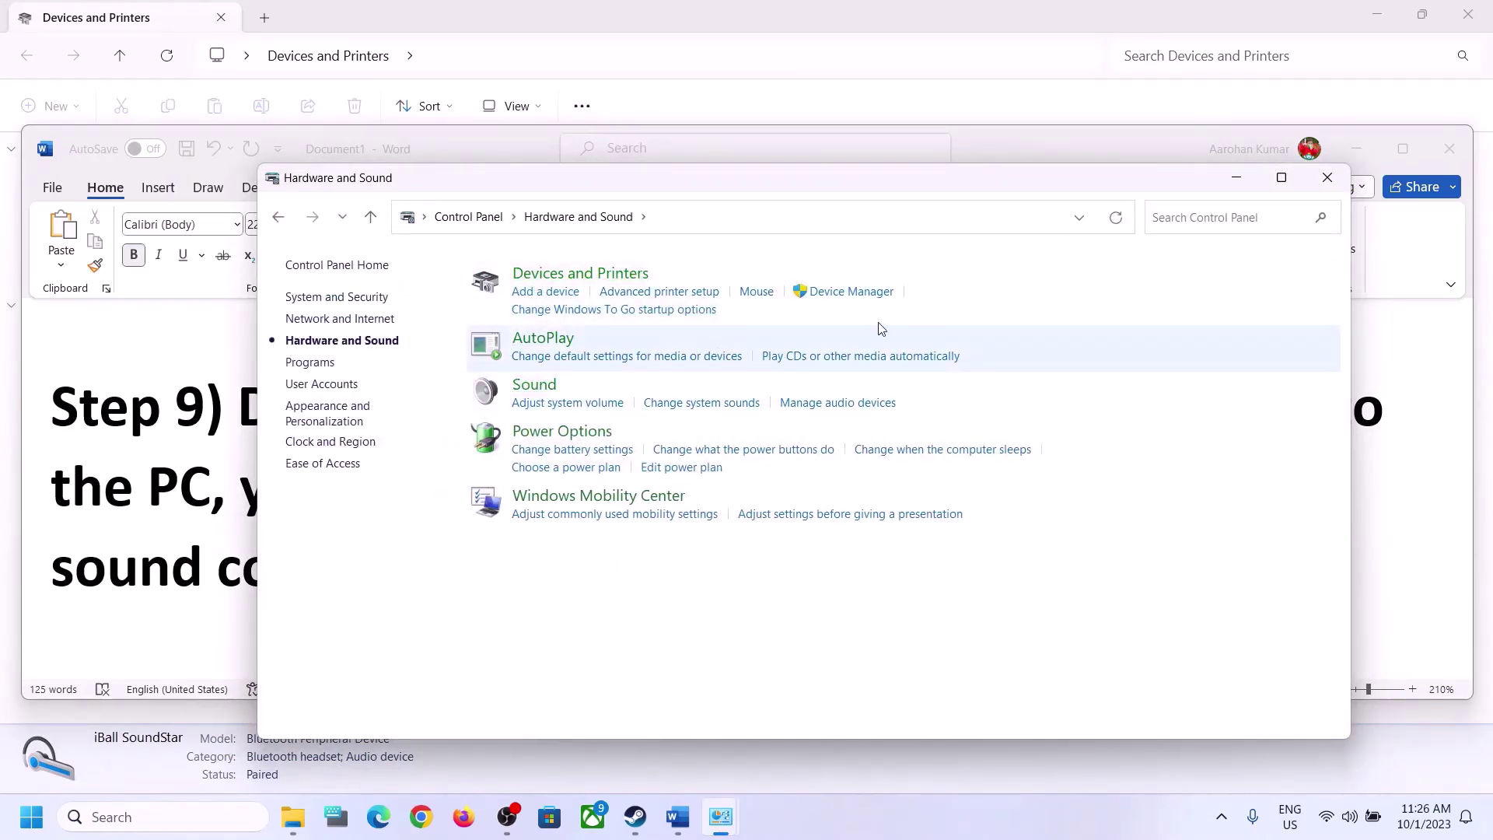
{"action": "left_click", "coordinate": [240, 367]}
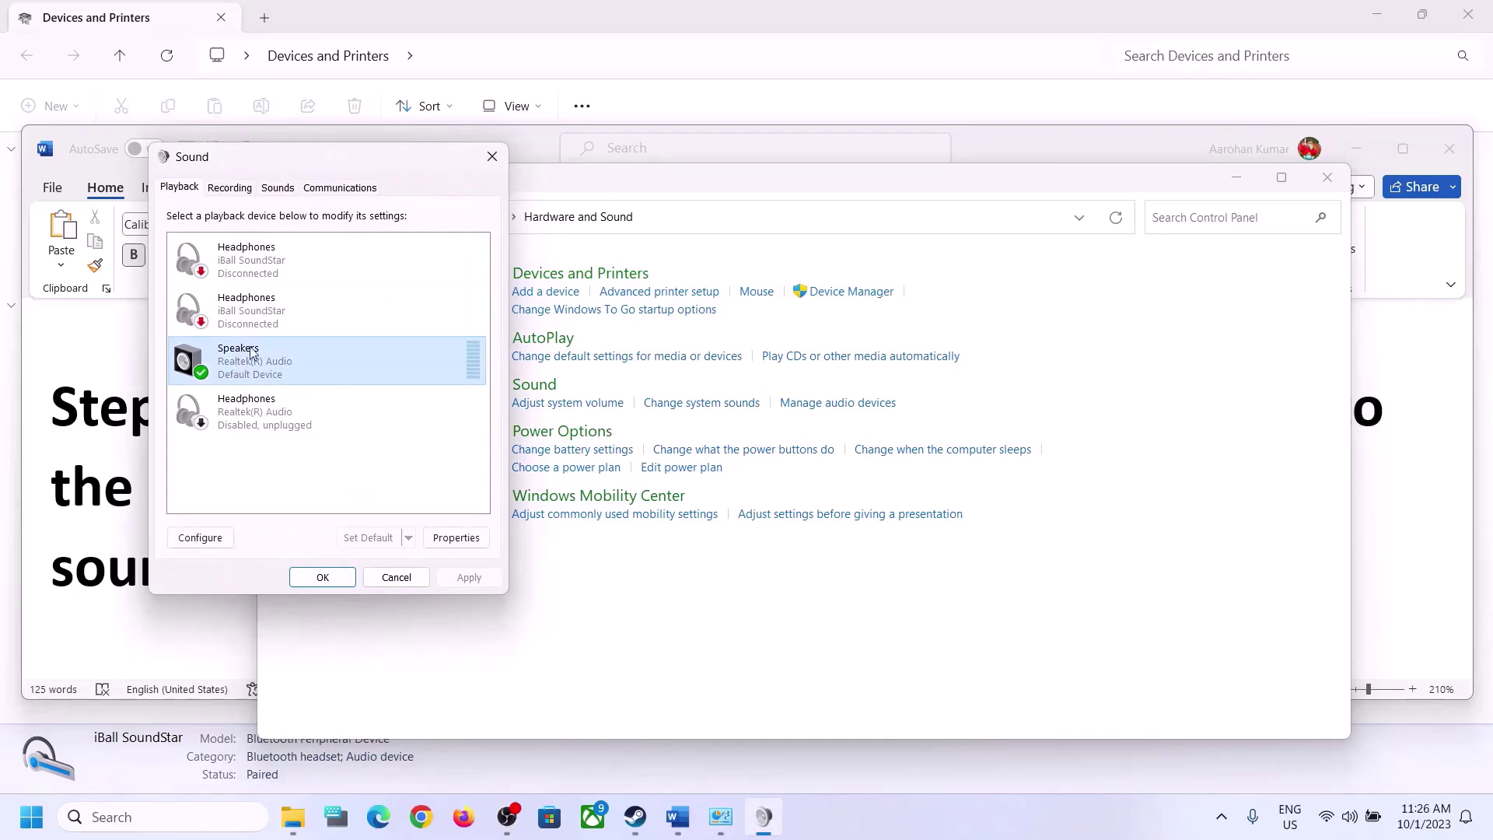
{"action": "right_click", "coordinate": [241, 367]}
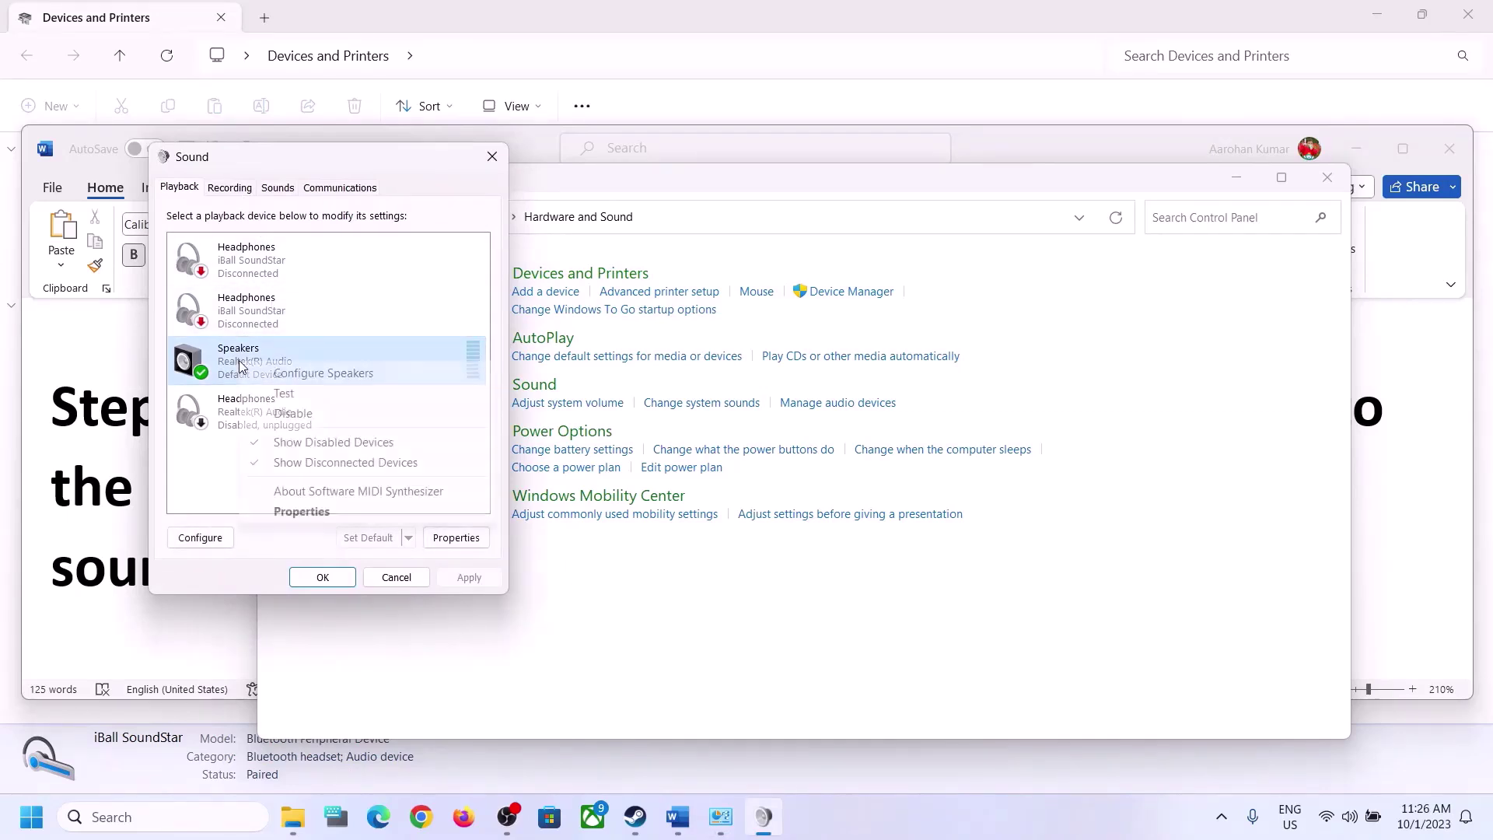
{"action": "left_click", "coordinate": [346, 511]}
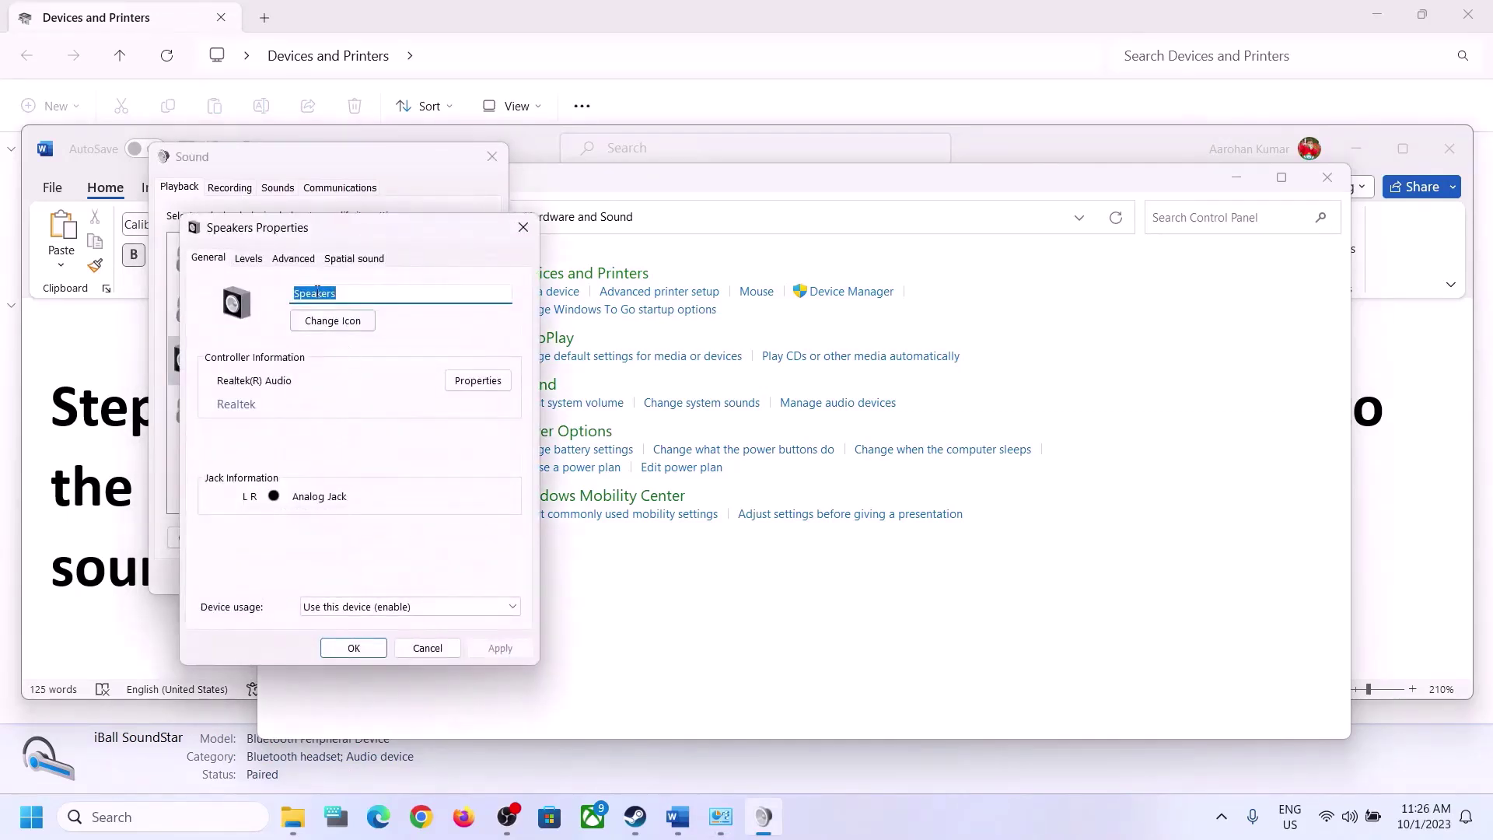
{"action": "left_click", "coordinate": [521, 229]}
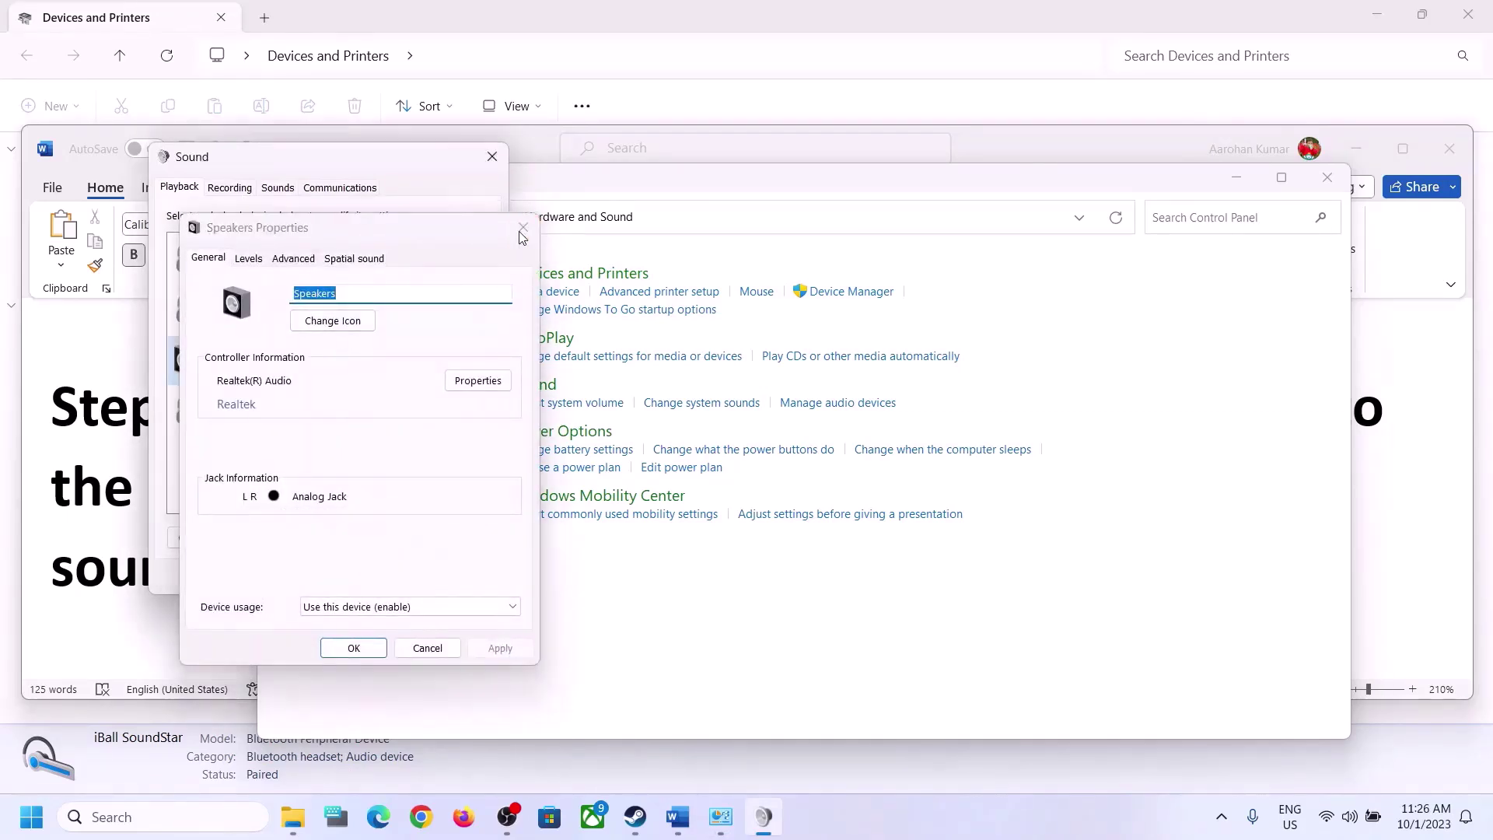
Examine the options available for the Microphone Array recording device without changing it, and close the Sound settings
{"action": "left_click", "coordinate": [233, 188]}
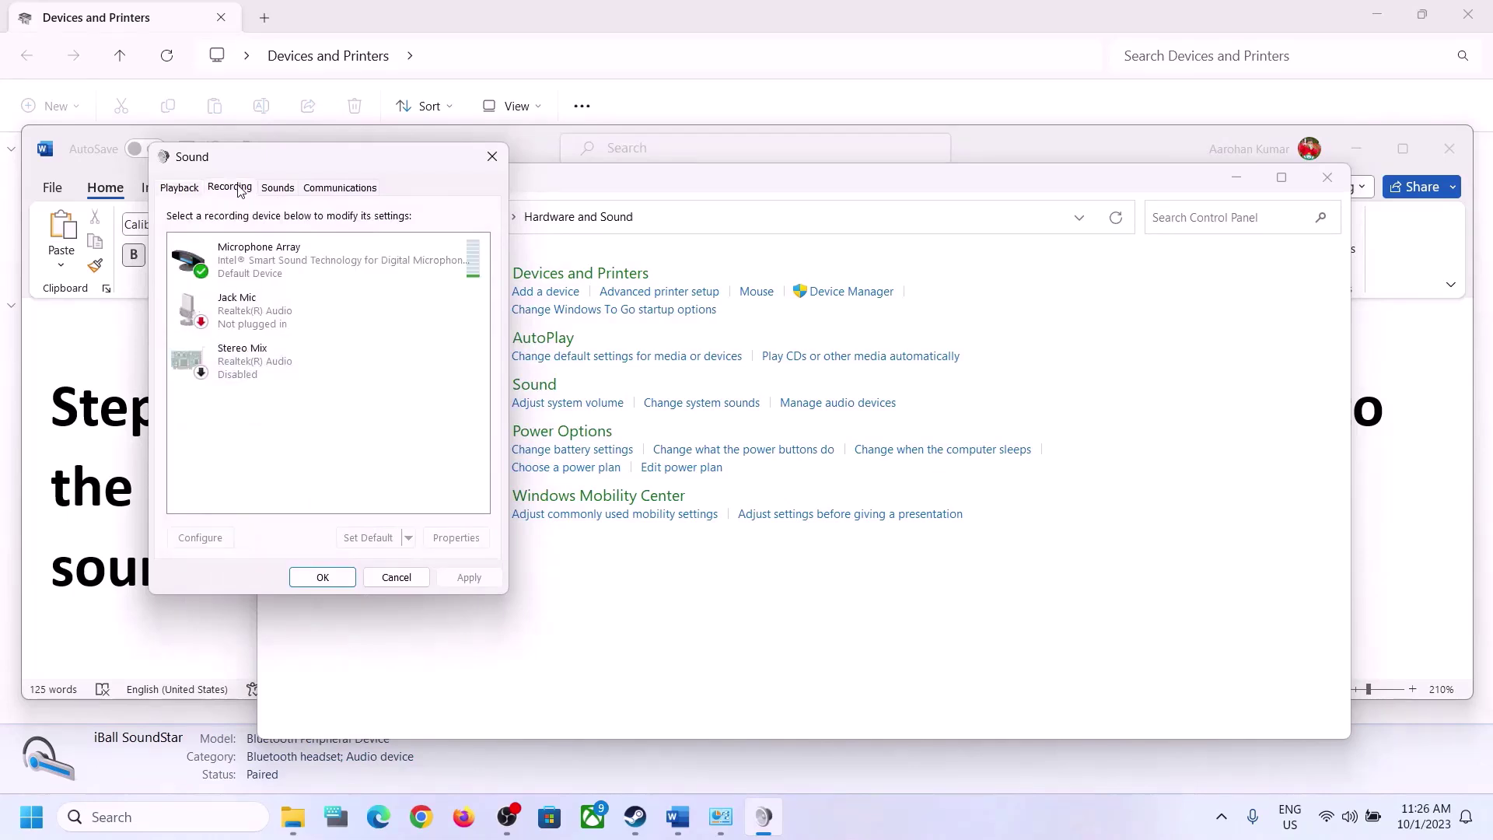
{"action": "left_click", "coordinate": [291, 263]}
{"action": "right_click", "coordinate": [300, 263]}
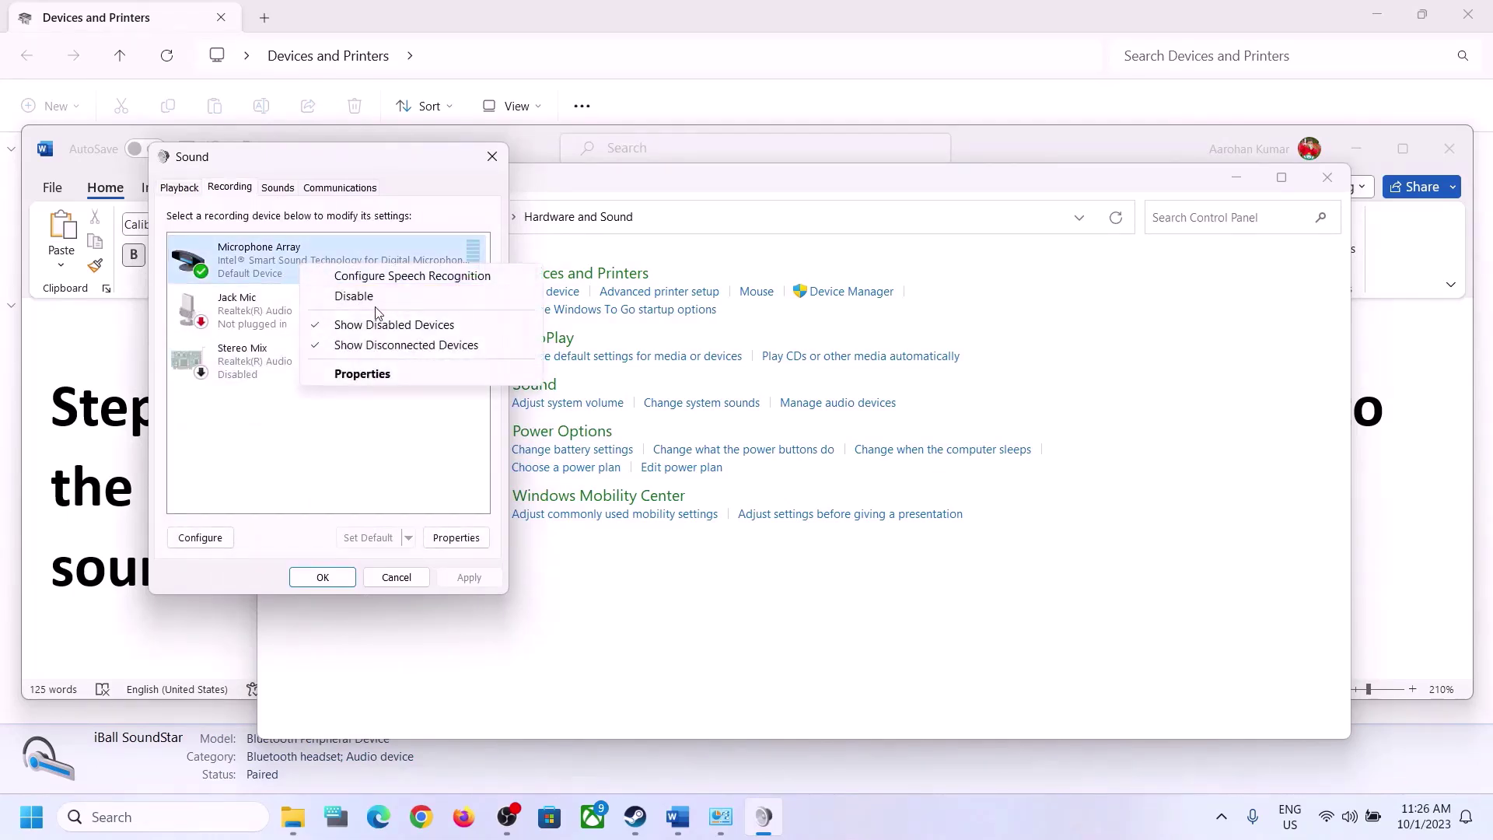
{"action": "left_click", "coordinate": [377, 460]}
{"action": "left_click", "coordinate": [497, 156]}
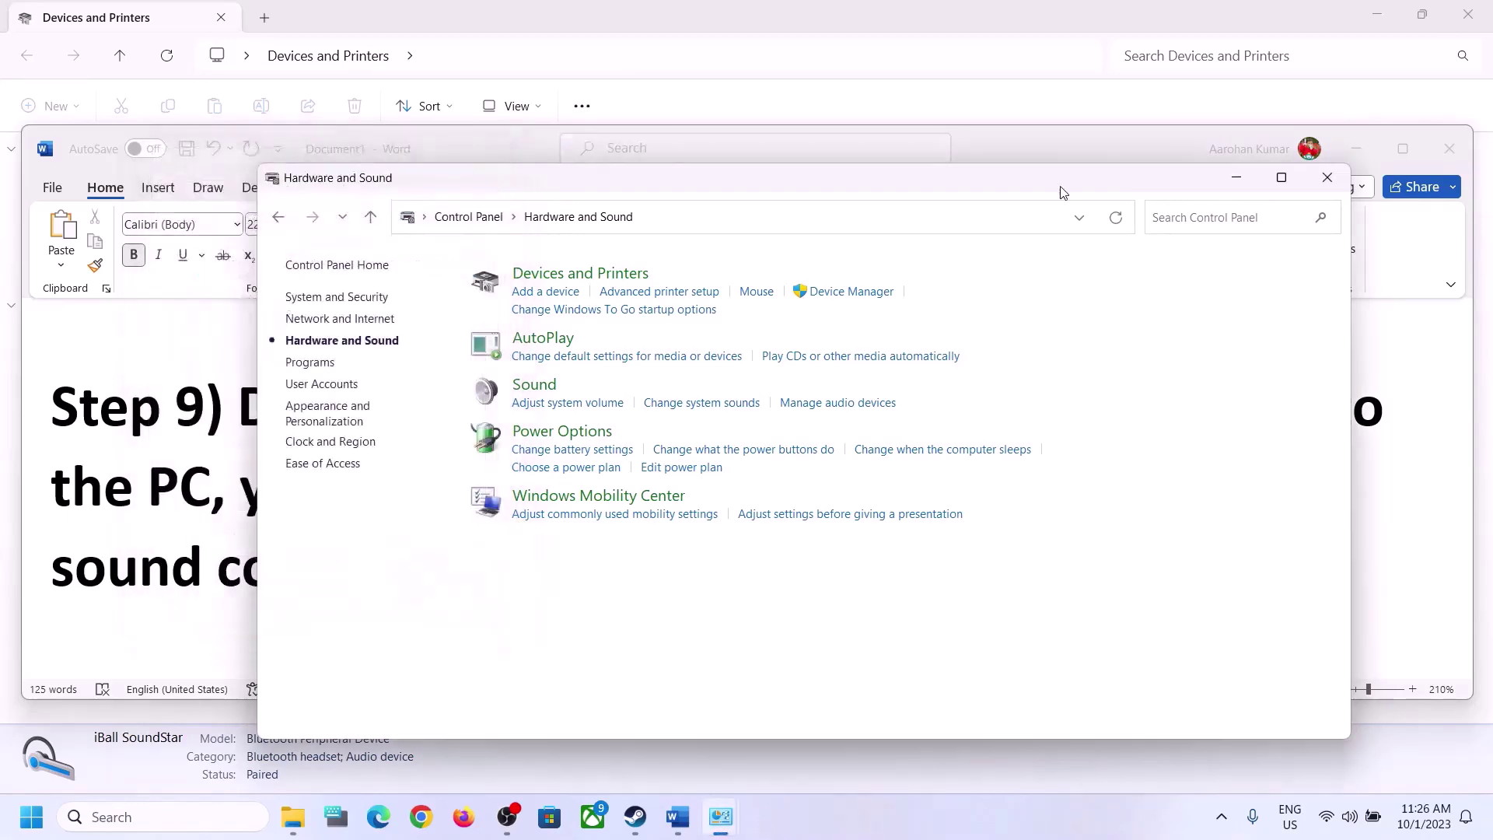
Return to the Word document and read the Step 10 instruction on installing the audio driver
{"action": "left_click", "coordinate": [73, 584]}
{"action": "scroll", "coordinate": [937, 529], "scroll_direction": "down", "scroll_amount": 3}
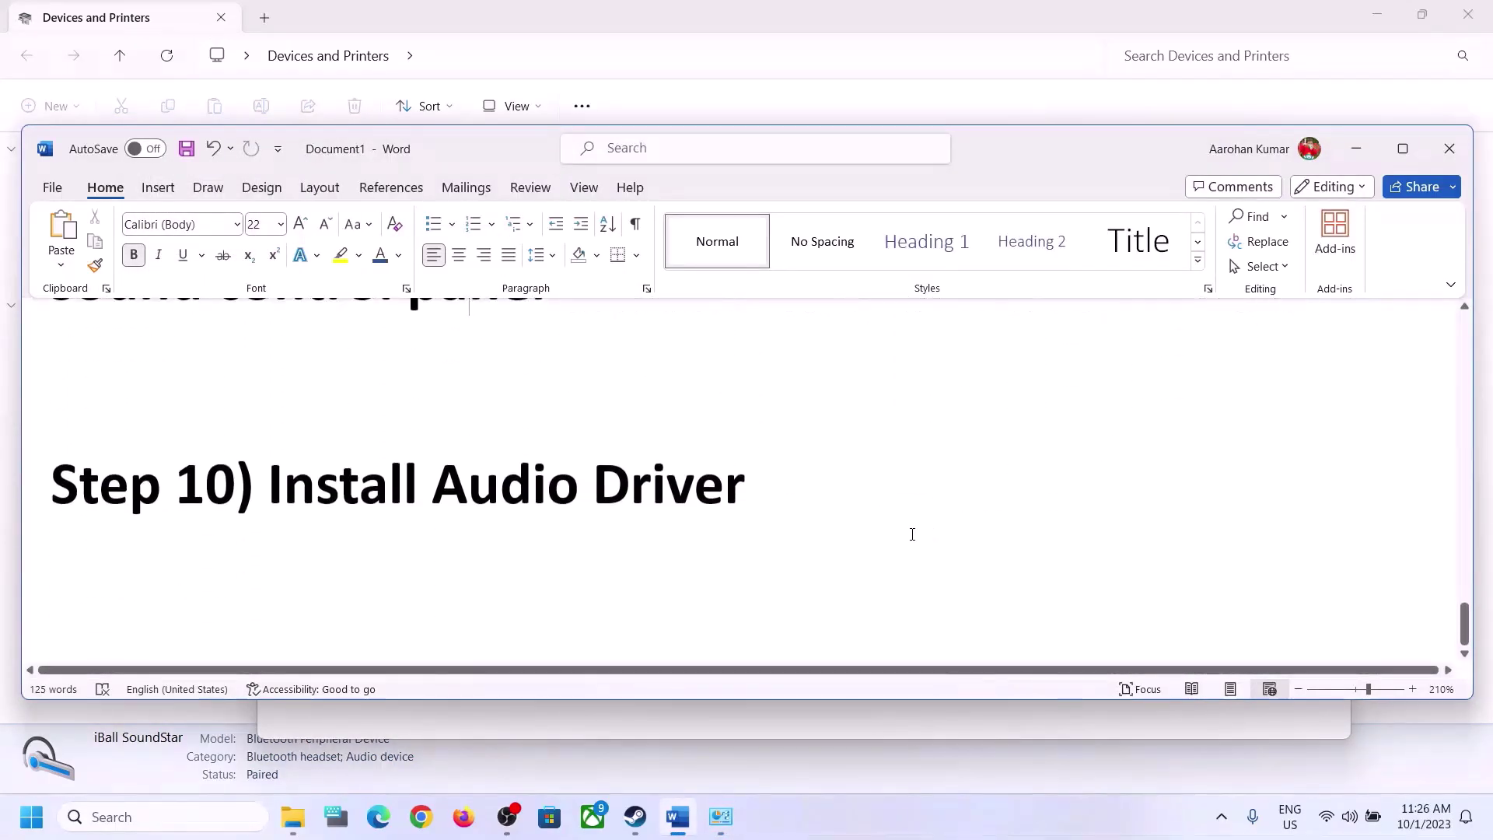
{"action": "left_click_drag", "start_coordinate": [269, 498], "coordinate": [954, 503]}
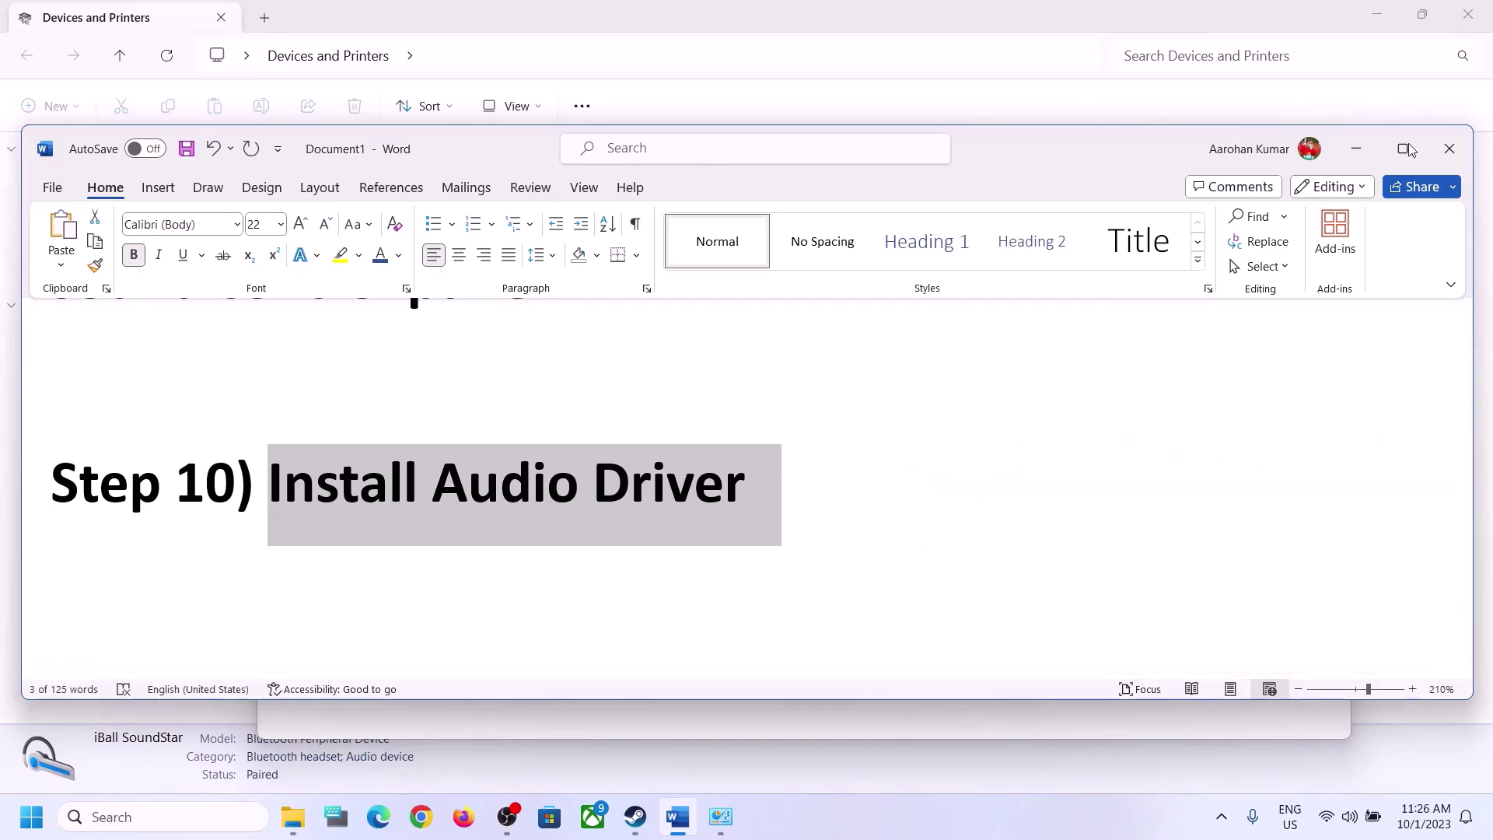
Minimize the Word document, open Device Manager and expand the Sound, video and game controllers category
{"action": "left_click", "coordinate": [1356, 149]}
{"action": "right_click", "coordinate": [43, 829]}
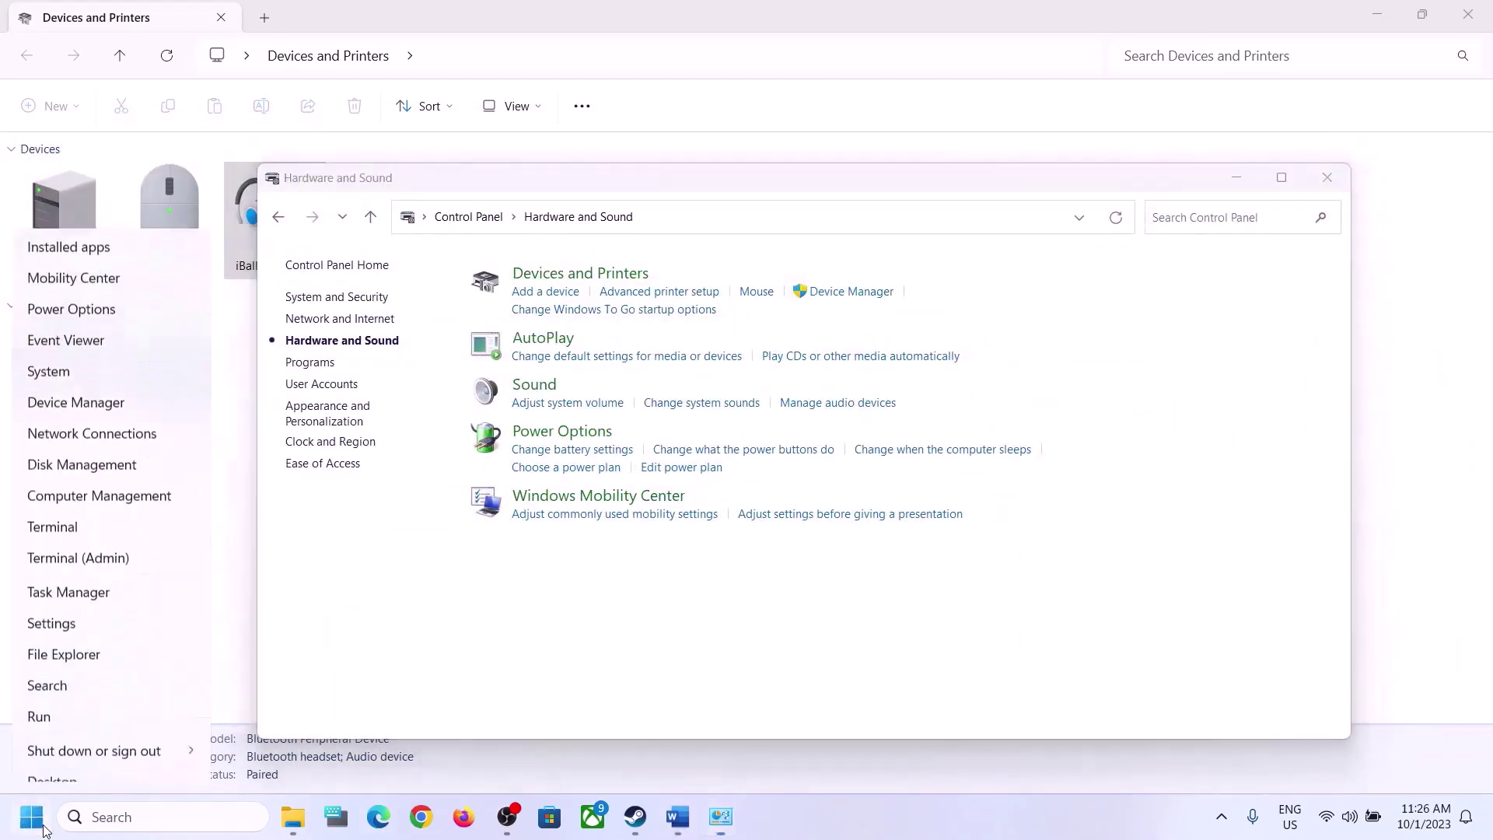
{"action": "left_click", "coordinate": [59, 393]}
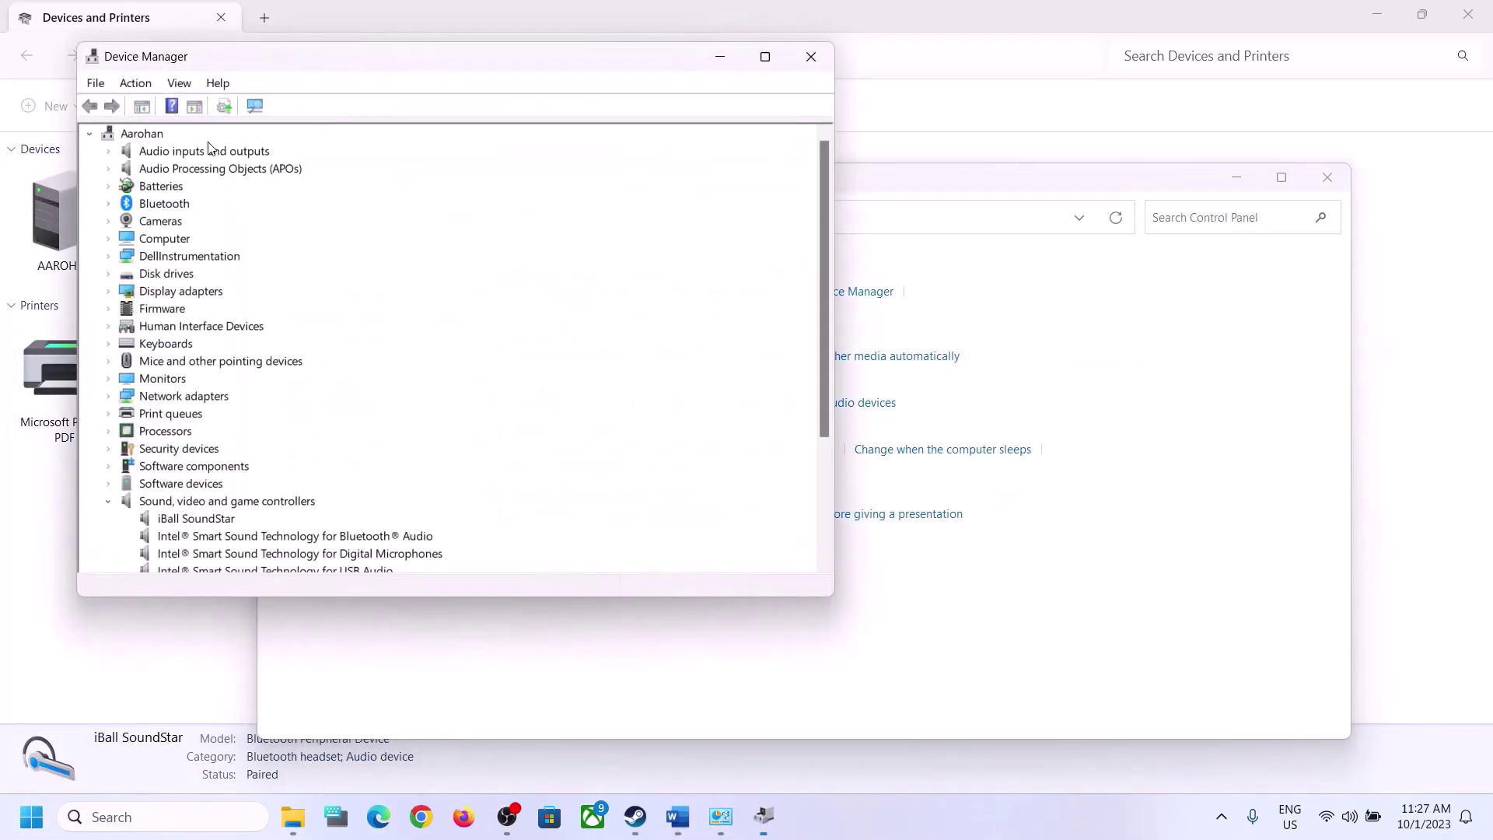
{"action": "left_click", "coordinate": [108, 502]}
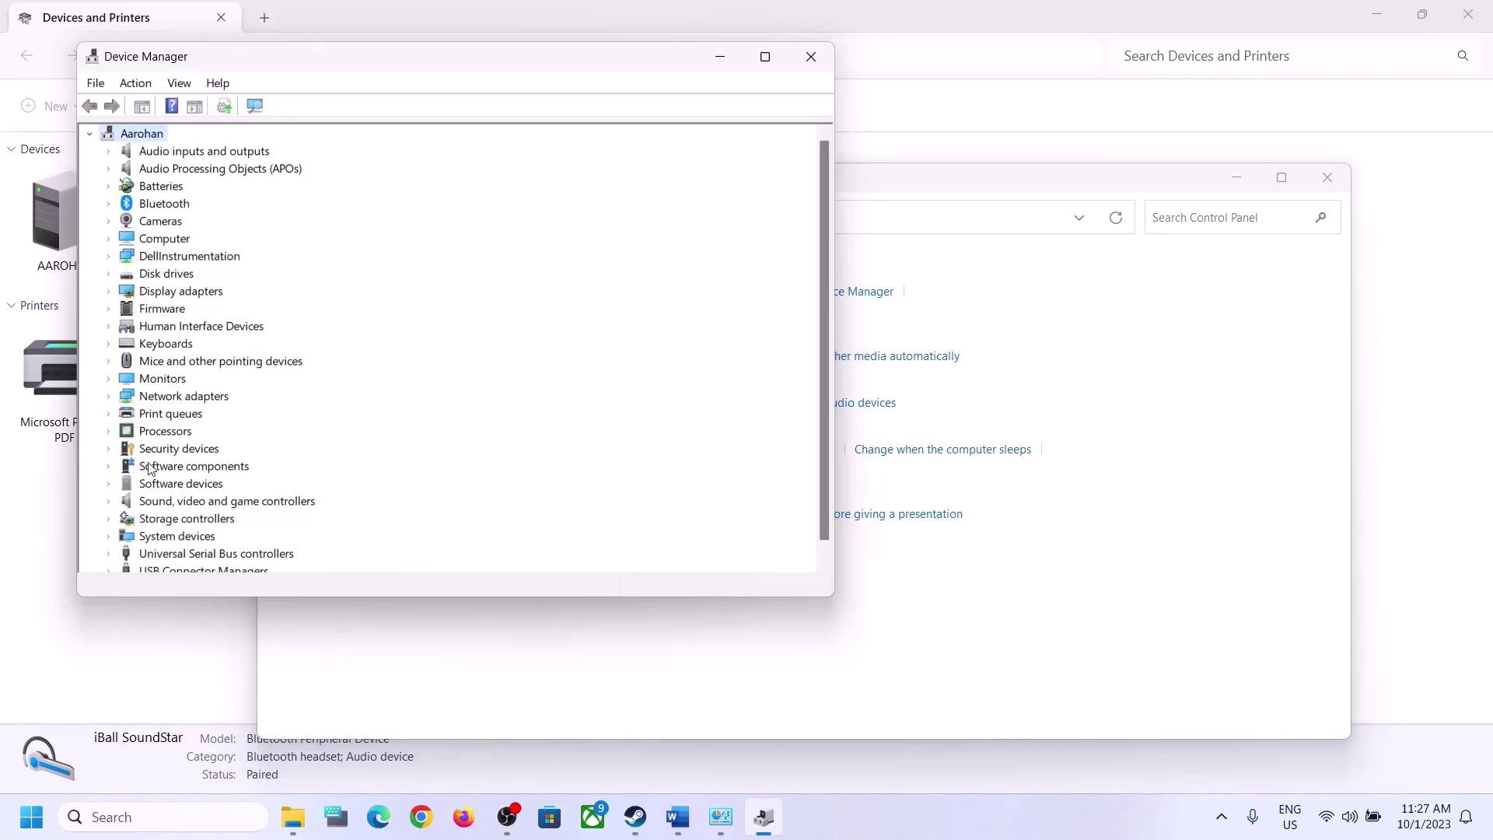
{"action": "scroll", "coordinate": [148, 470], "scroll_direction": "down", "scroll_amount": 1}
{"action": "left_click", "coordinate": [110, 485]}
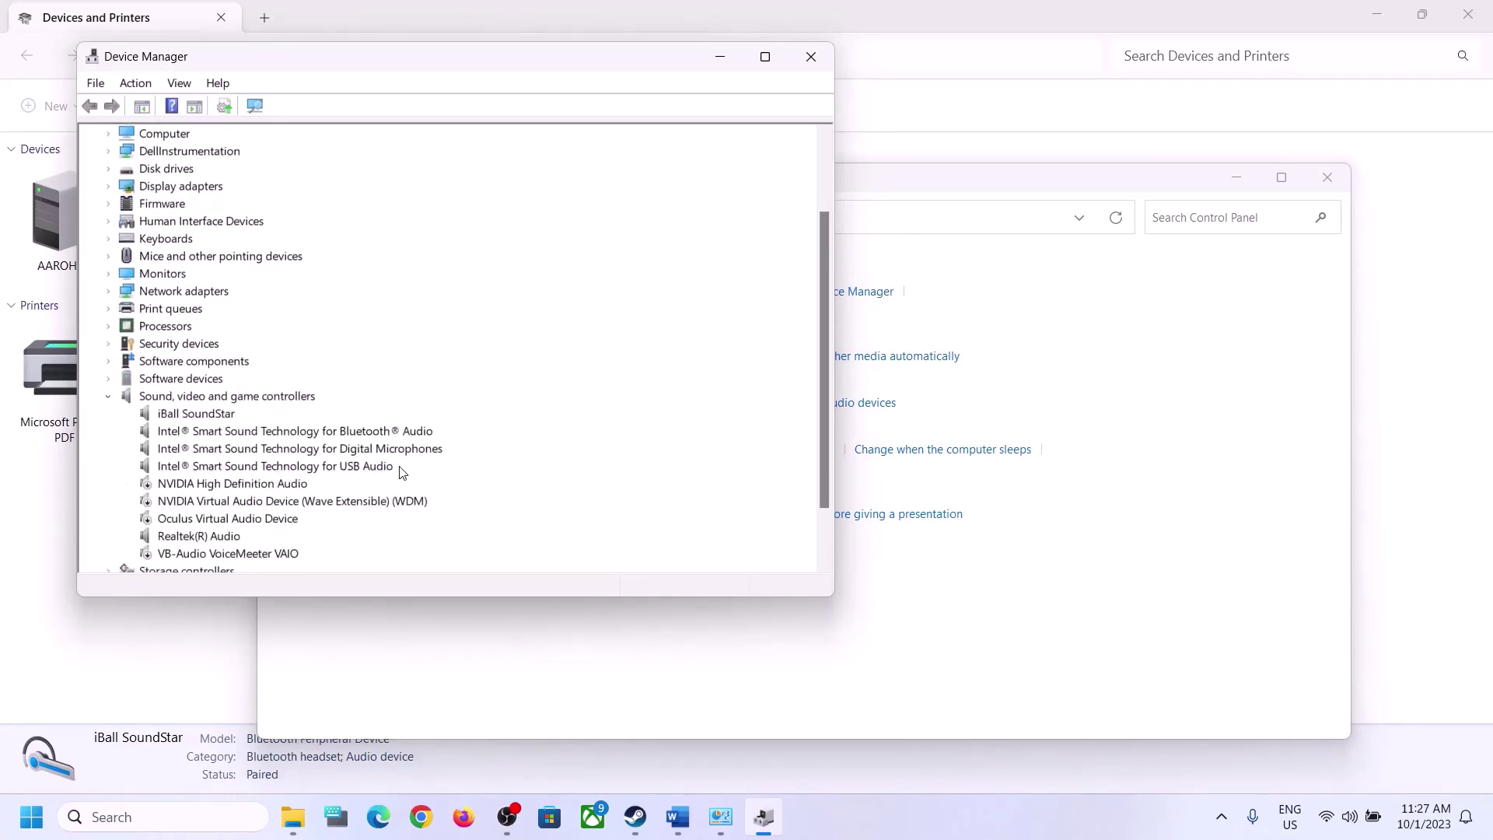
{"action": "scroll", "coordinate": [391, 475], "scroll_direction": "down", "scroll_amount": 1}
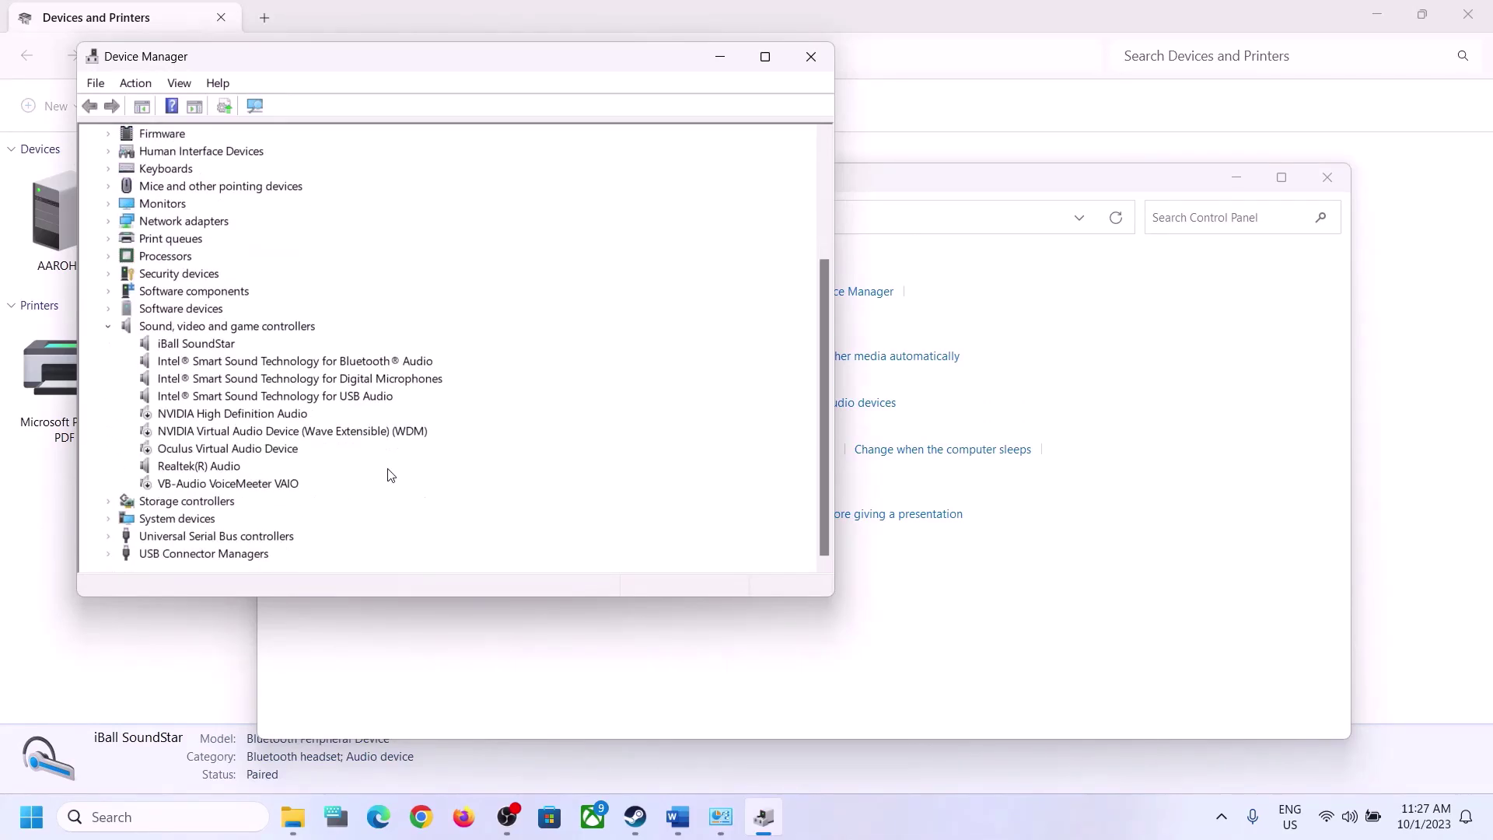
Search automatically for a Realtek(R) Audio driver update, continue to Windows Update and close the Settings window
{"action": "left_click", "coordinate": [195, 467]}
{"action": "right_click", "coordinate": [200, 473]}
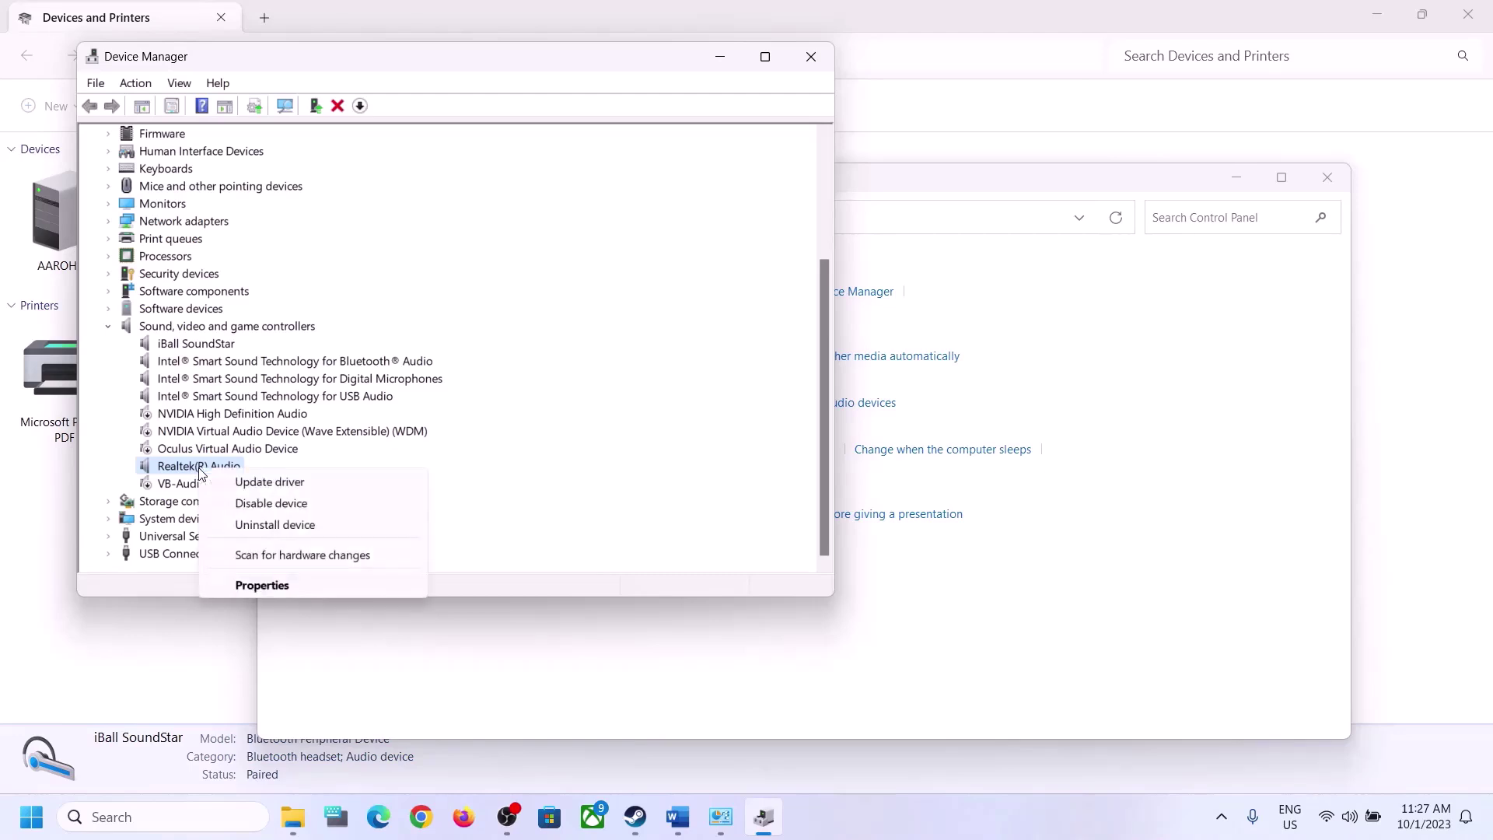
{"action": "left_click", "coordinate": [281, 486]}
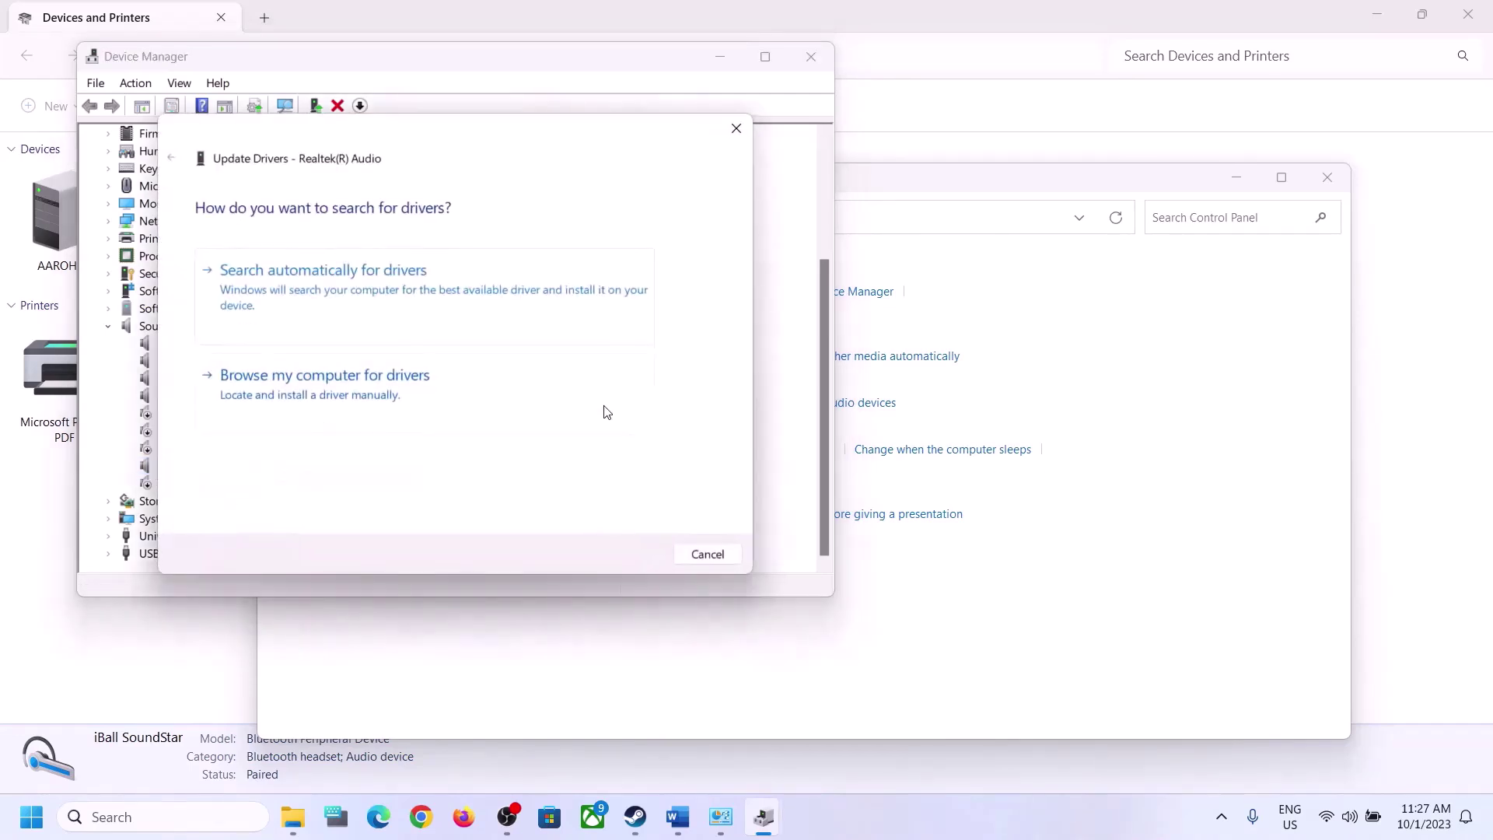
{"action": "left_click", "coordinate": [389, 290]}
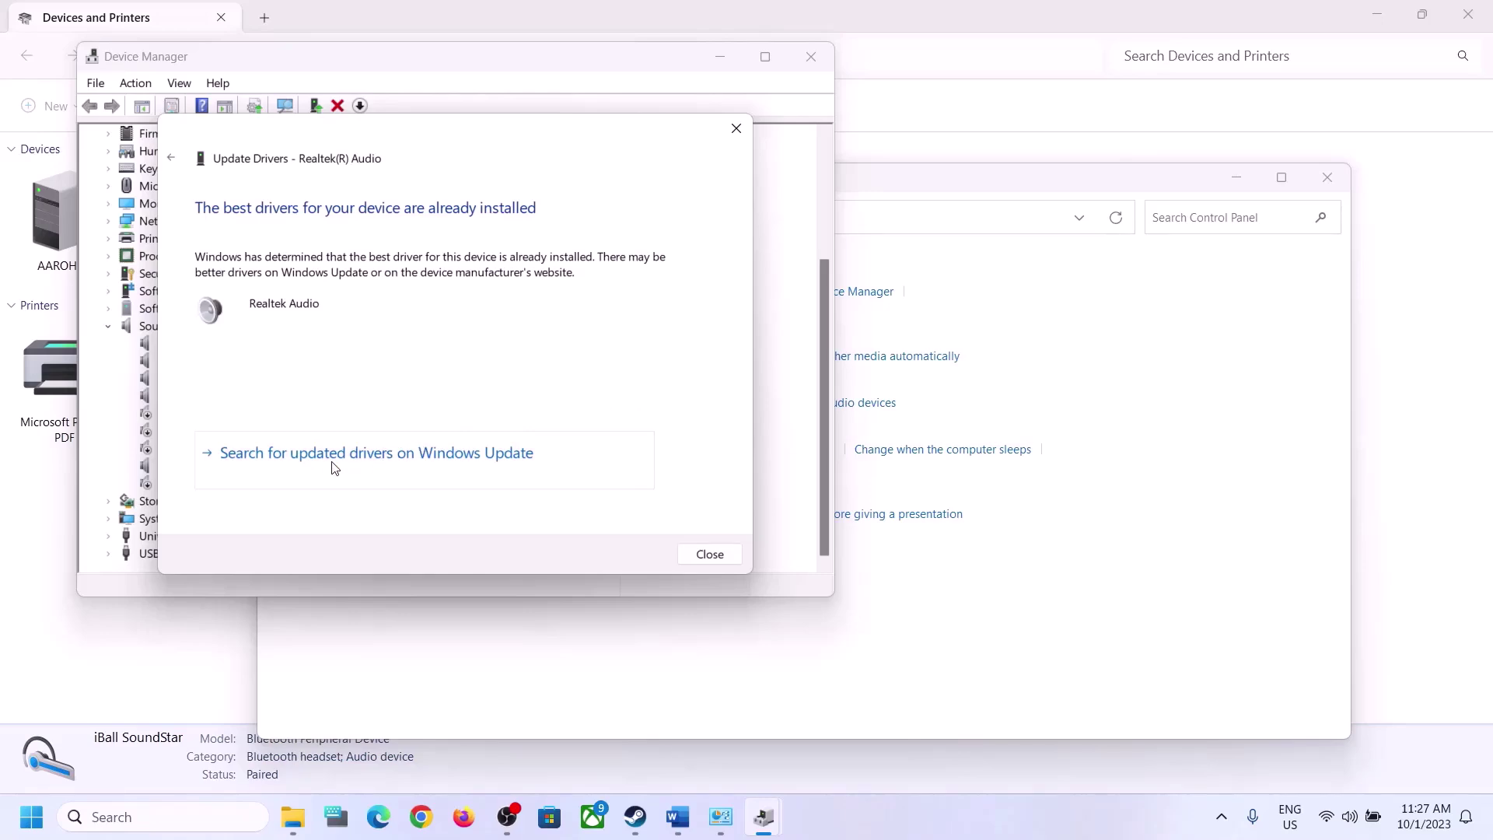
{"action": "left_click", "coordinate": [320, 460]}
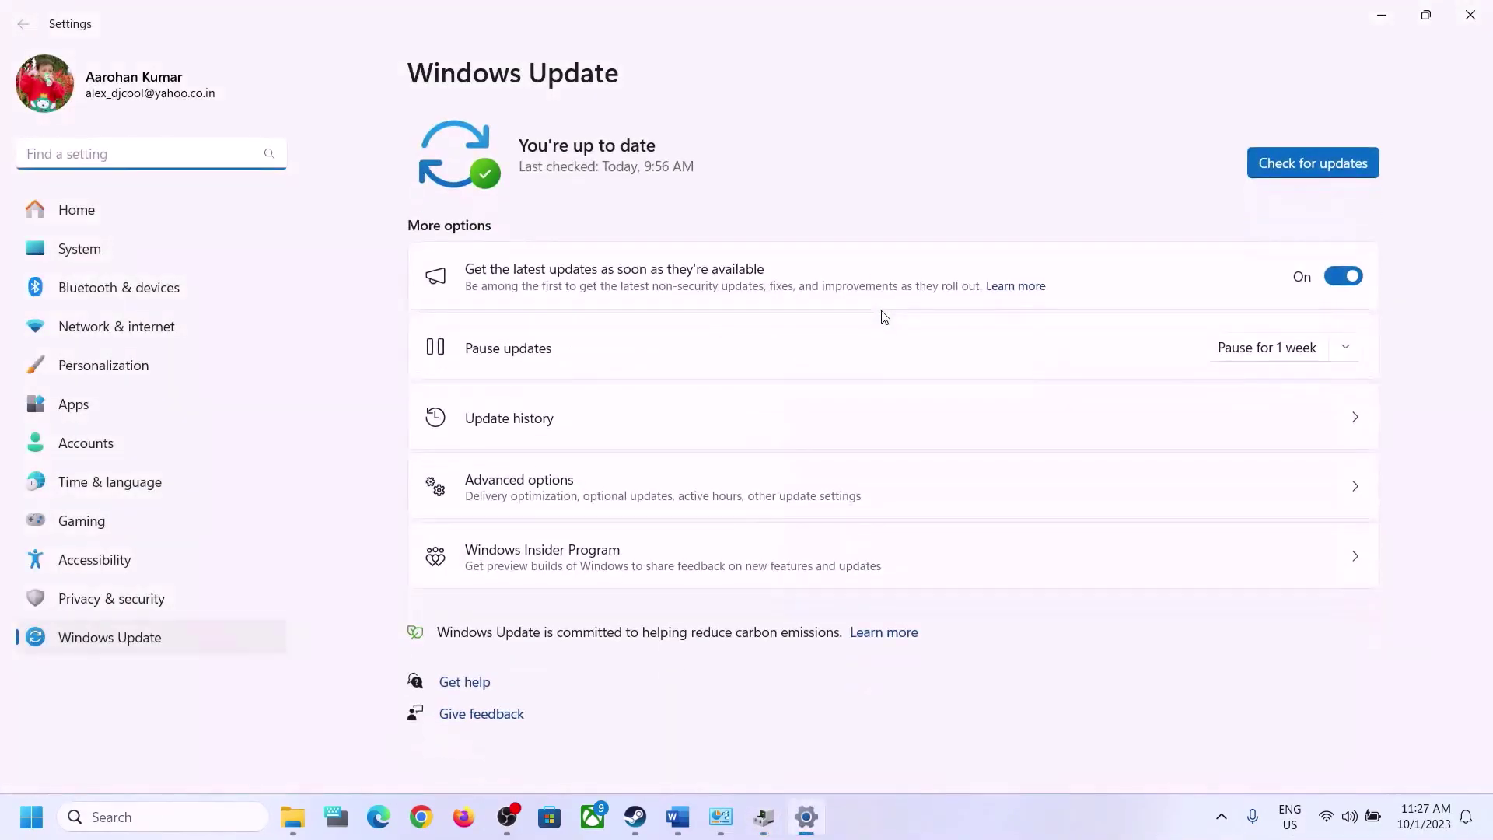
{"action": "left_click", "coordinate": [1471, 15]}
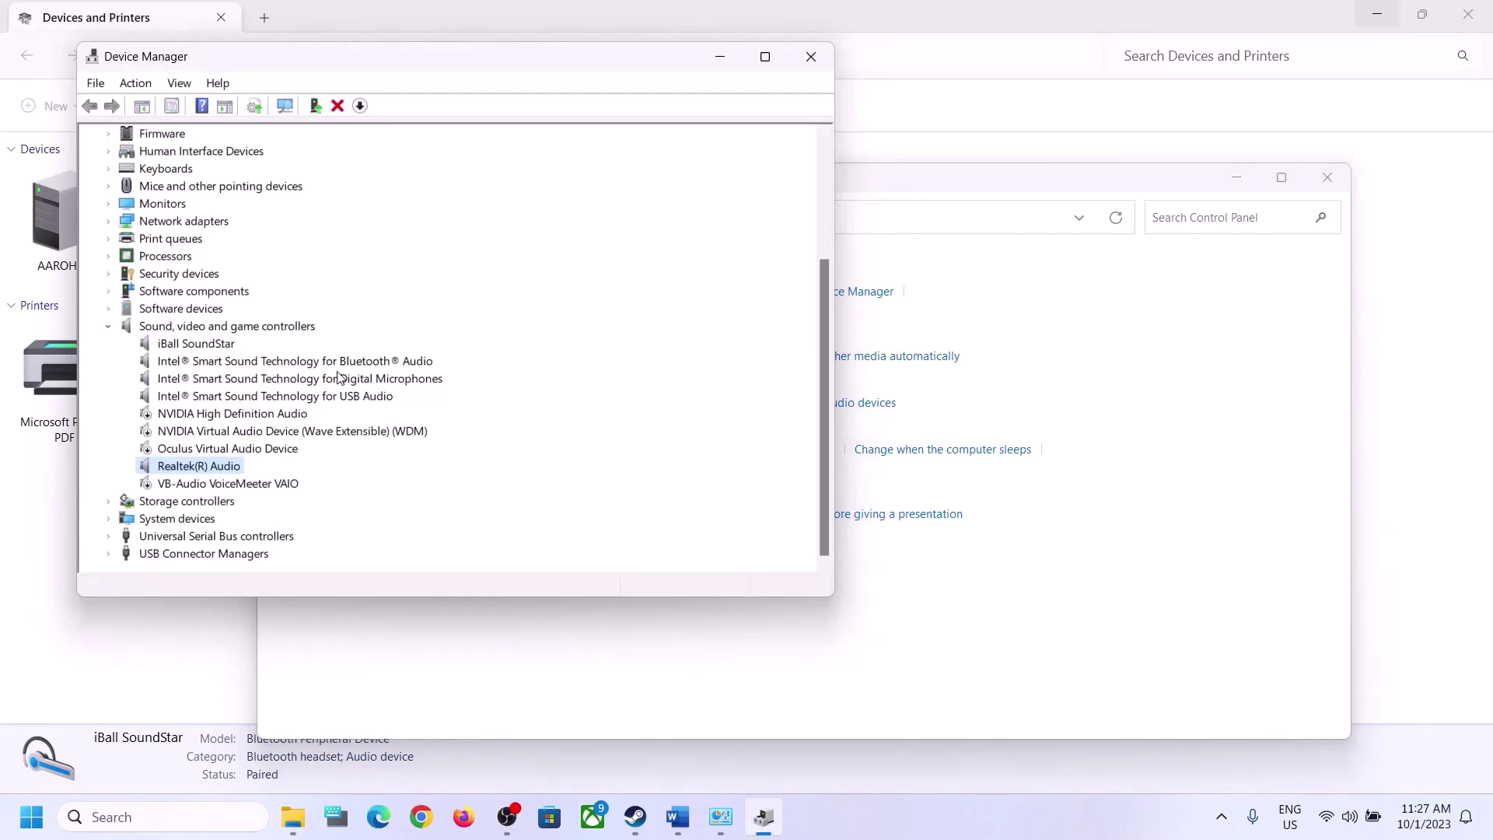
Browse the computer's list of available Realtek(R) Audio drivers, select version 6.0.9509.1 and cancel the driver update
{"action": "right_click", "coordinate": [204, 470]}
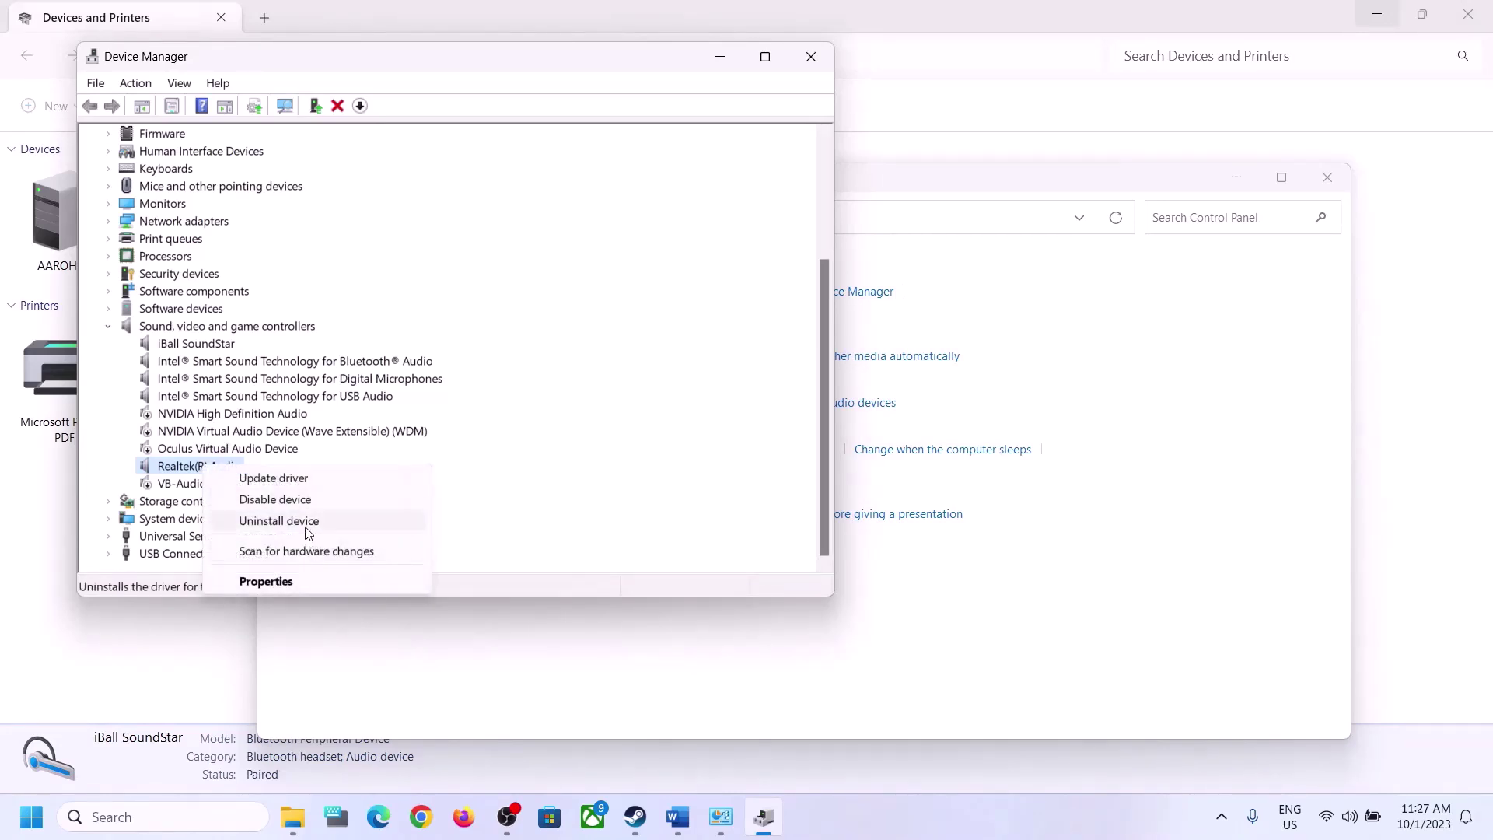
{"action": "left_click", "coordinate": [306, 480]}
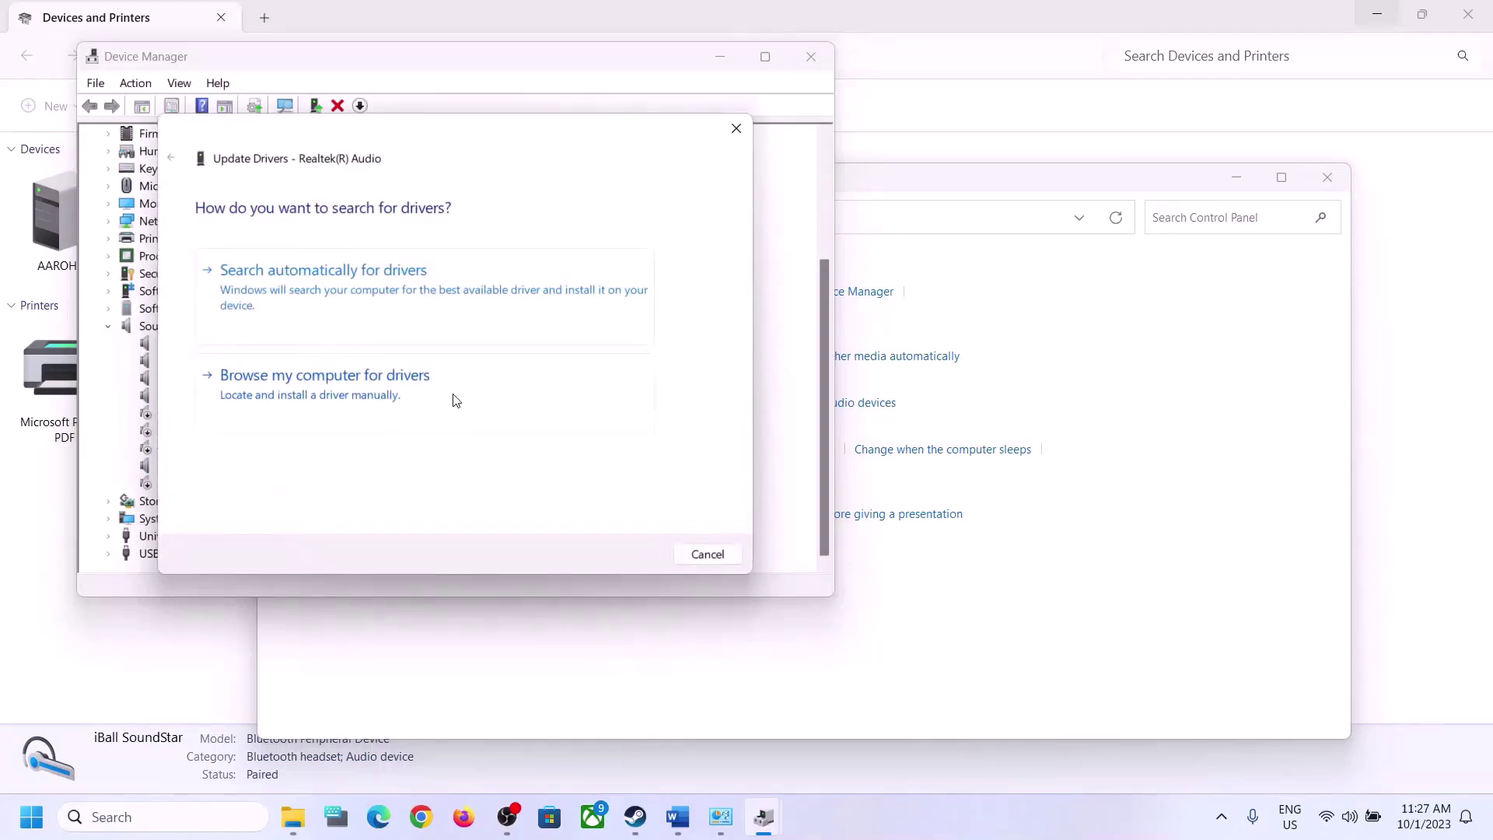
{"action": "left_click", "coordinate": [412, 398]}
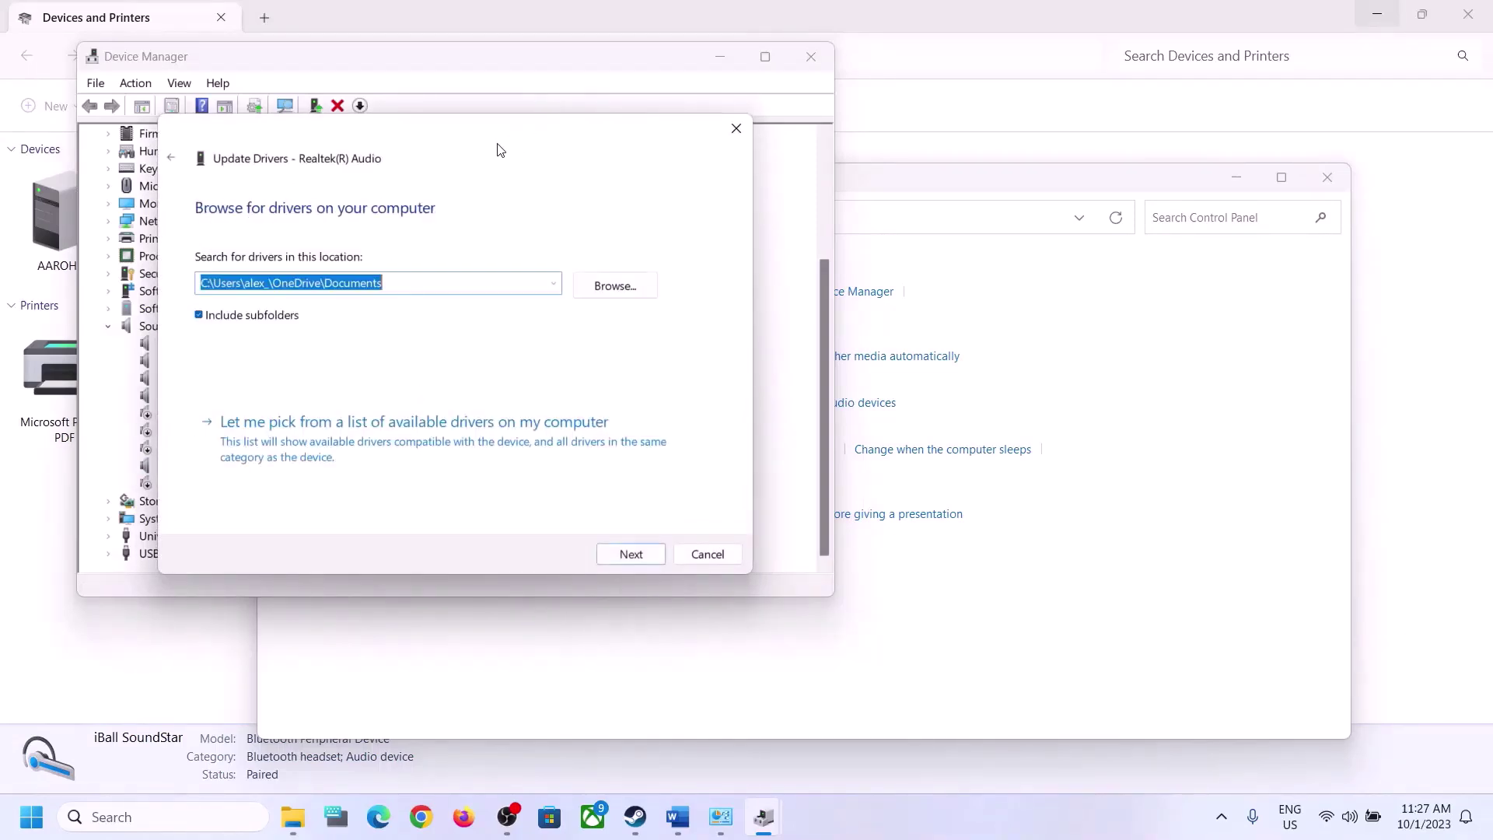
{"action": "left_click_drag", "start_coordinate": [500, 147], "coordinate": [839, 136]}
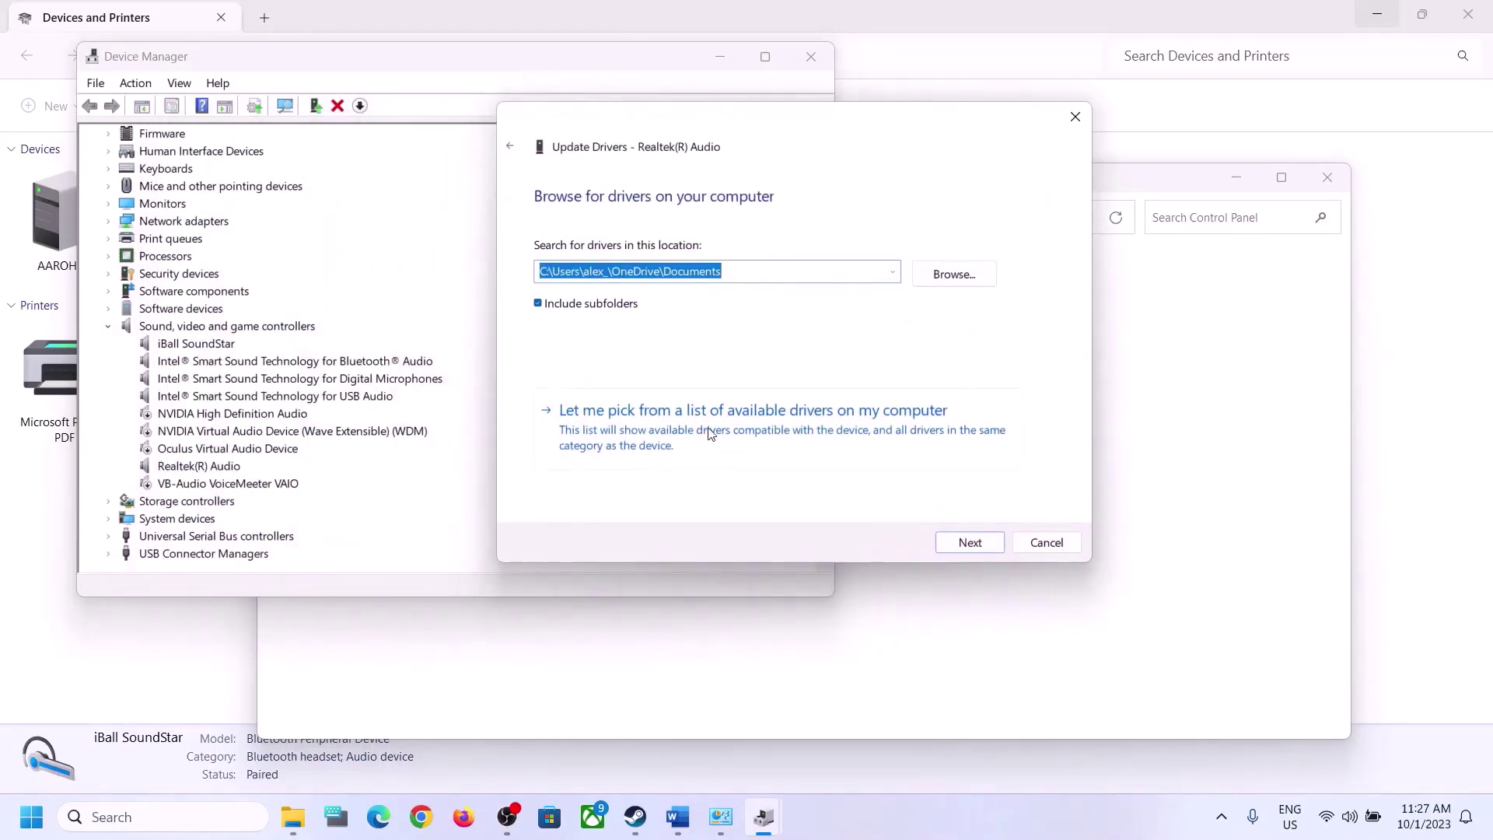
{"action": "left_click", "coordinate": [814, 437]}
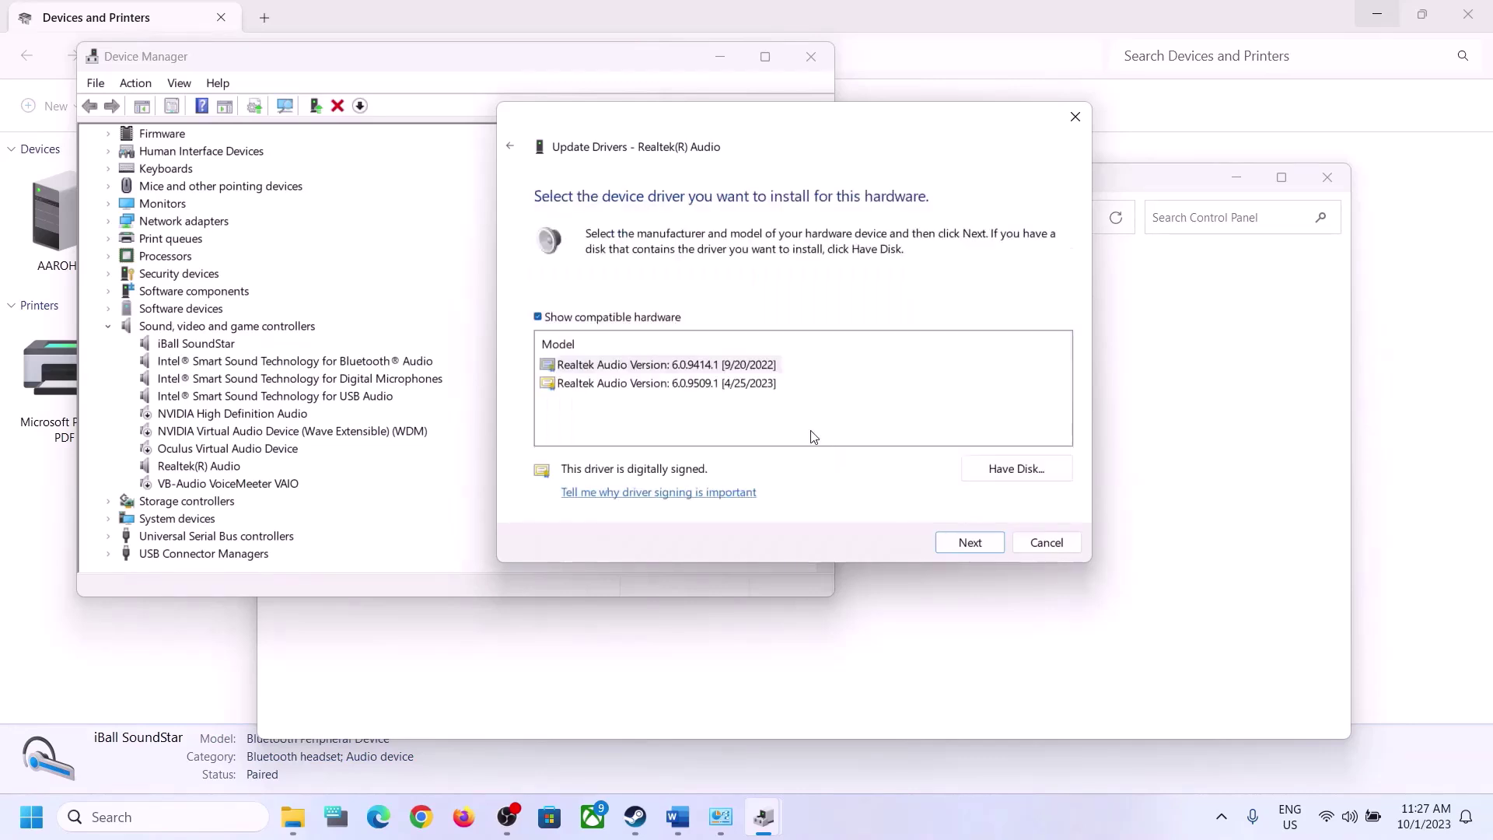
{"action": "left_click", "coordinate": [876, 807]}
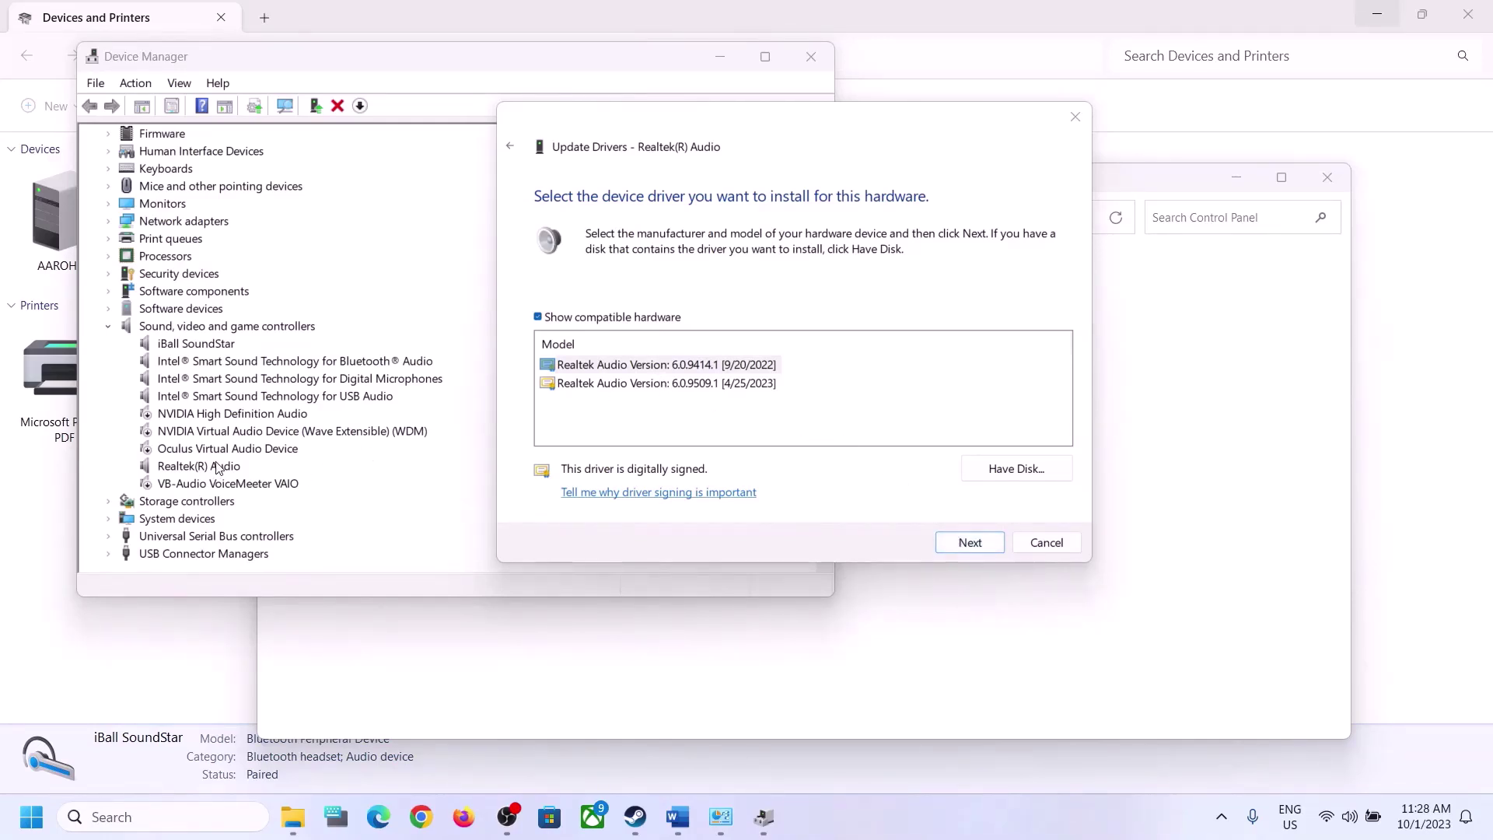
{"action": "left_click", "coordinate": [655, 384]}
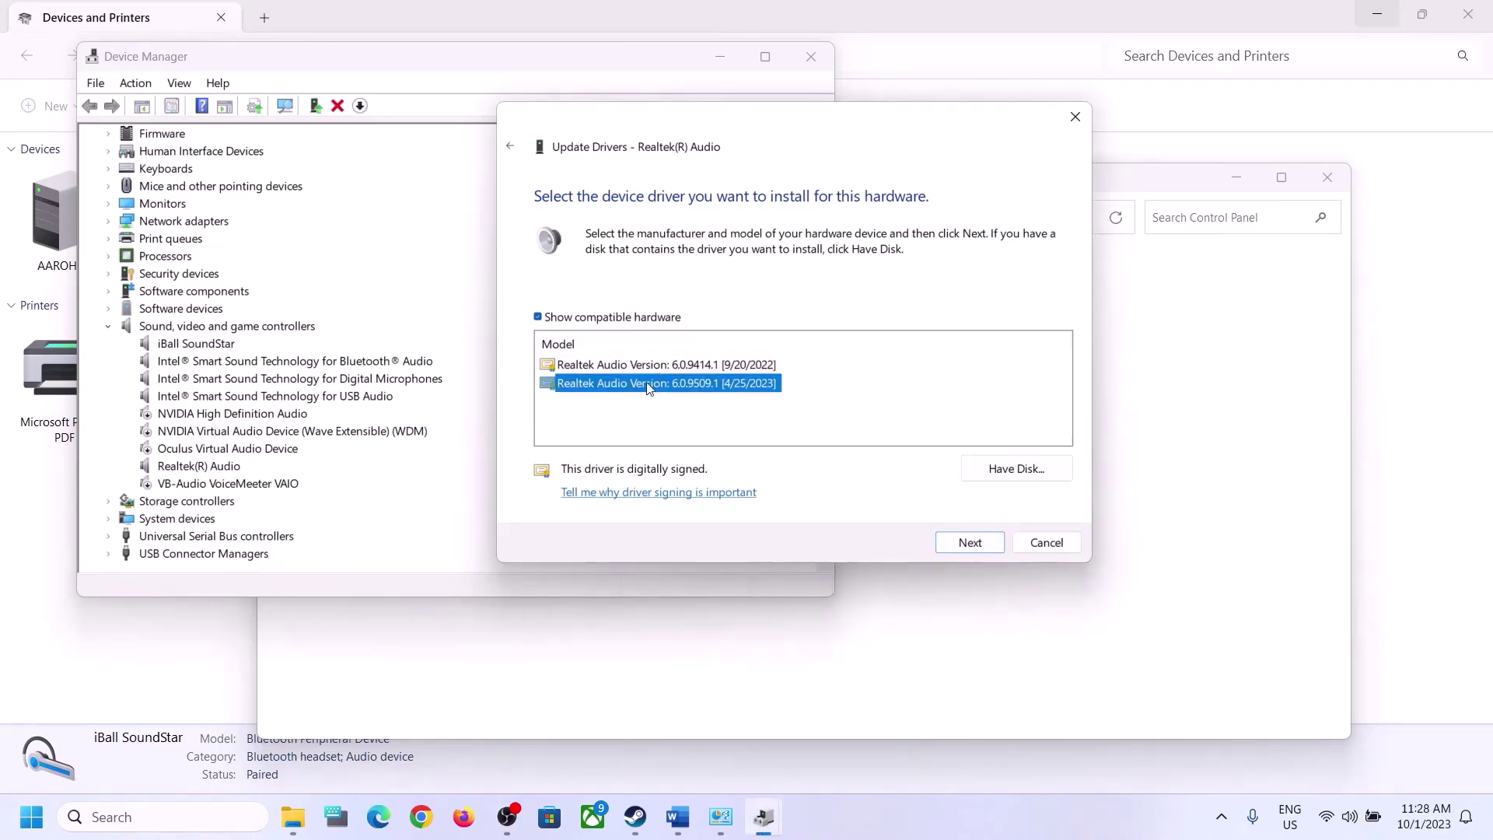
{"action": "left_click", "coordinate": [1042, 541]}
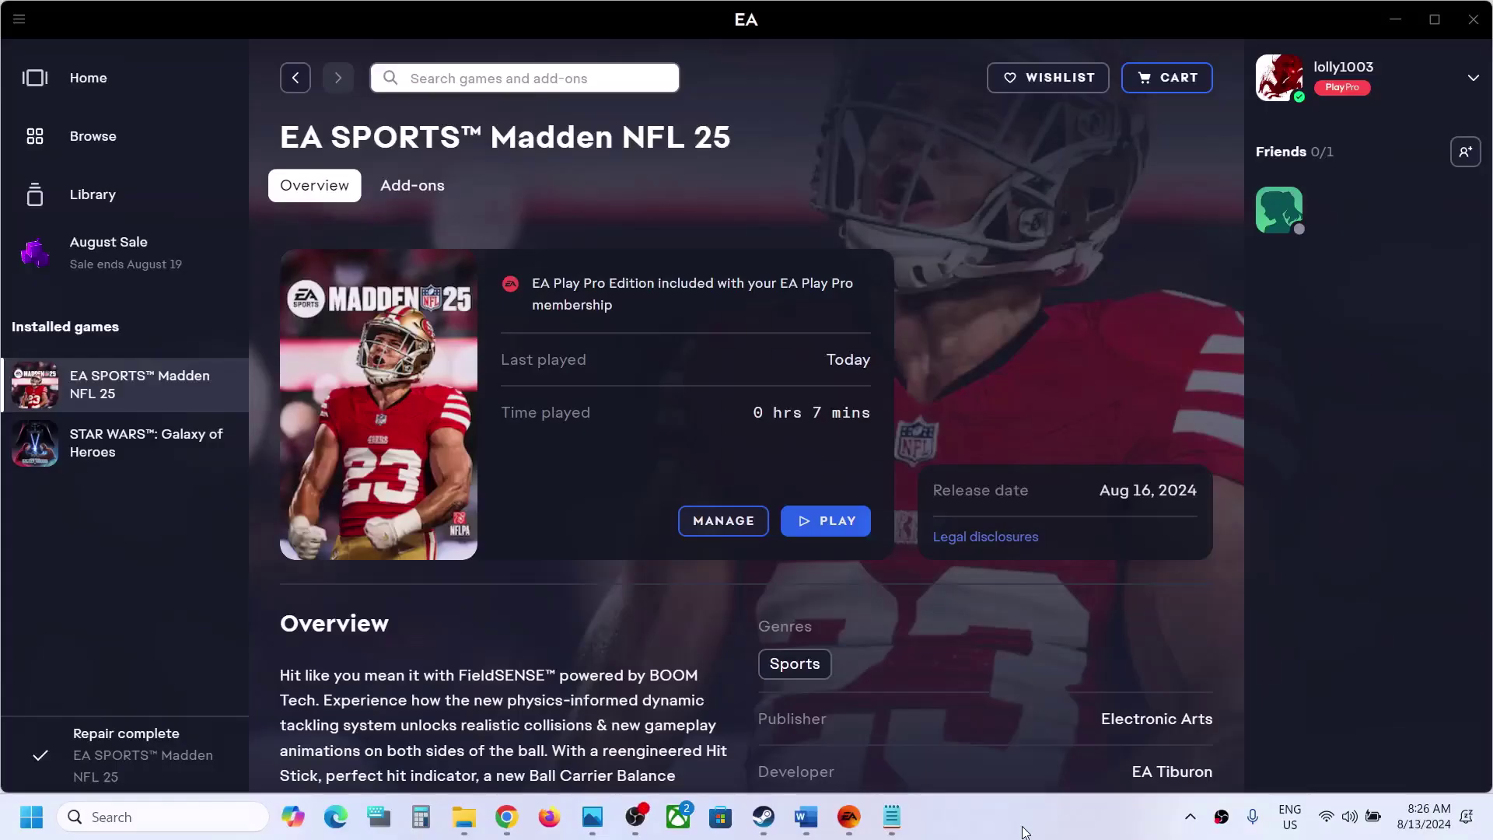
Start a repair of the EA SPORTS Madden NFL 25 installation in the EA app
{"action": "left_click", "coordinate": [725, 527]}
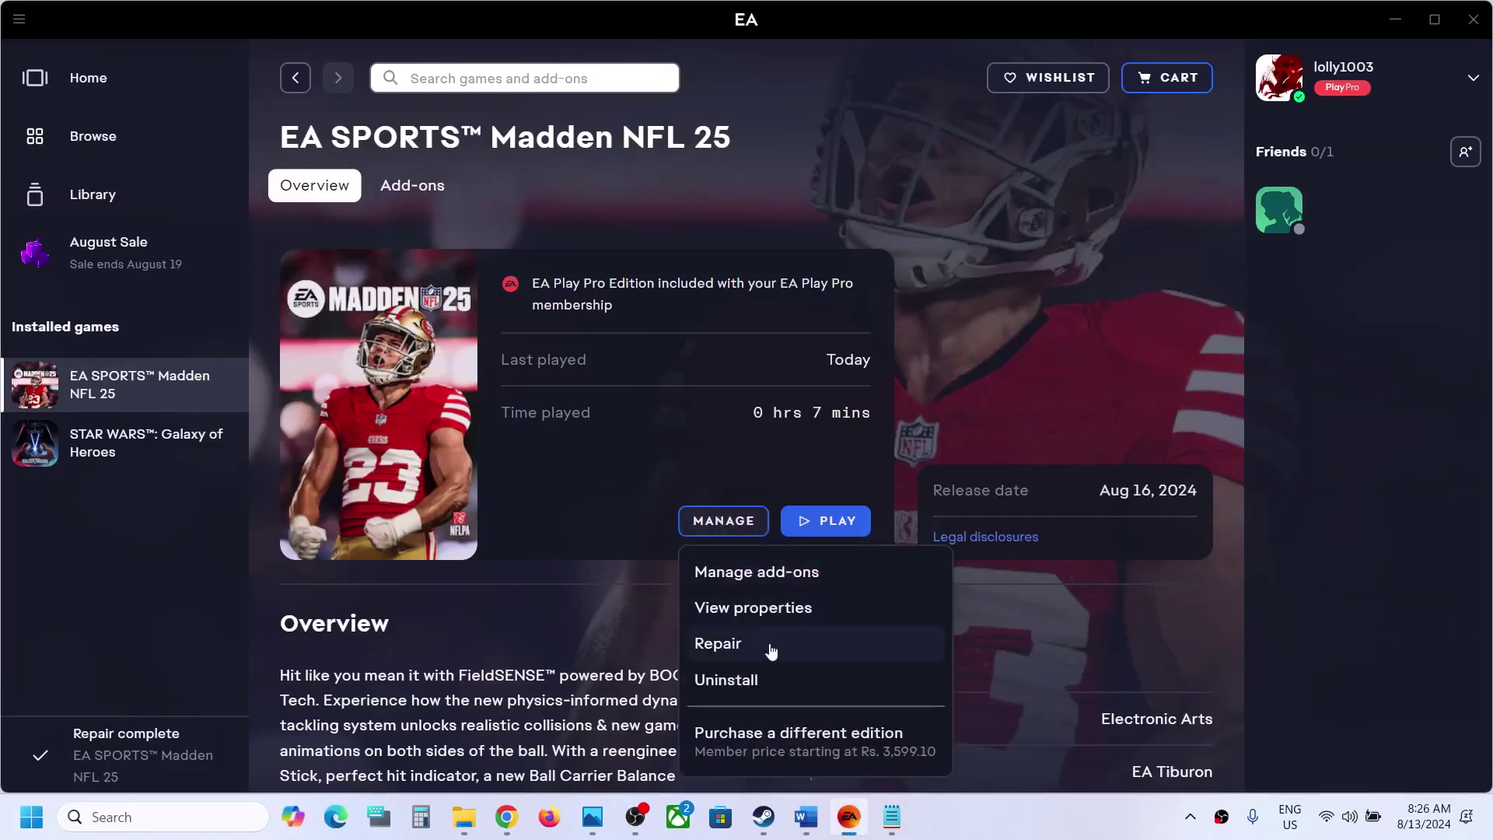
{"action": "left_click", "coordinate": [749, 654]}
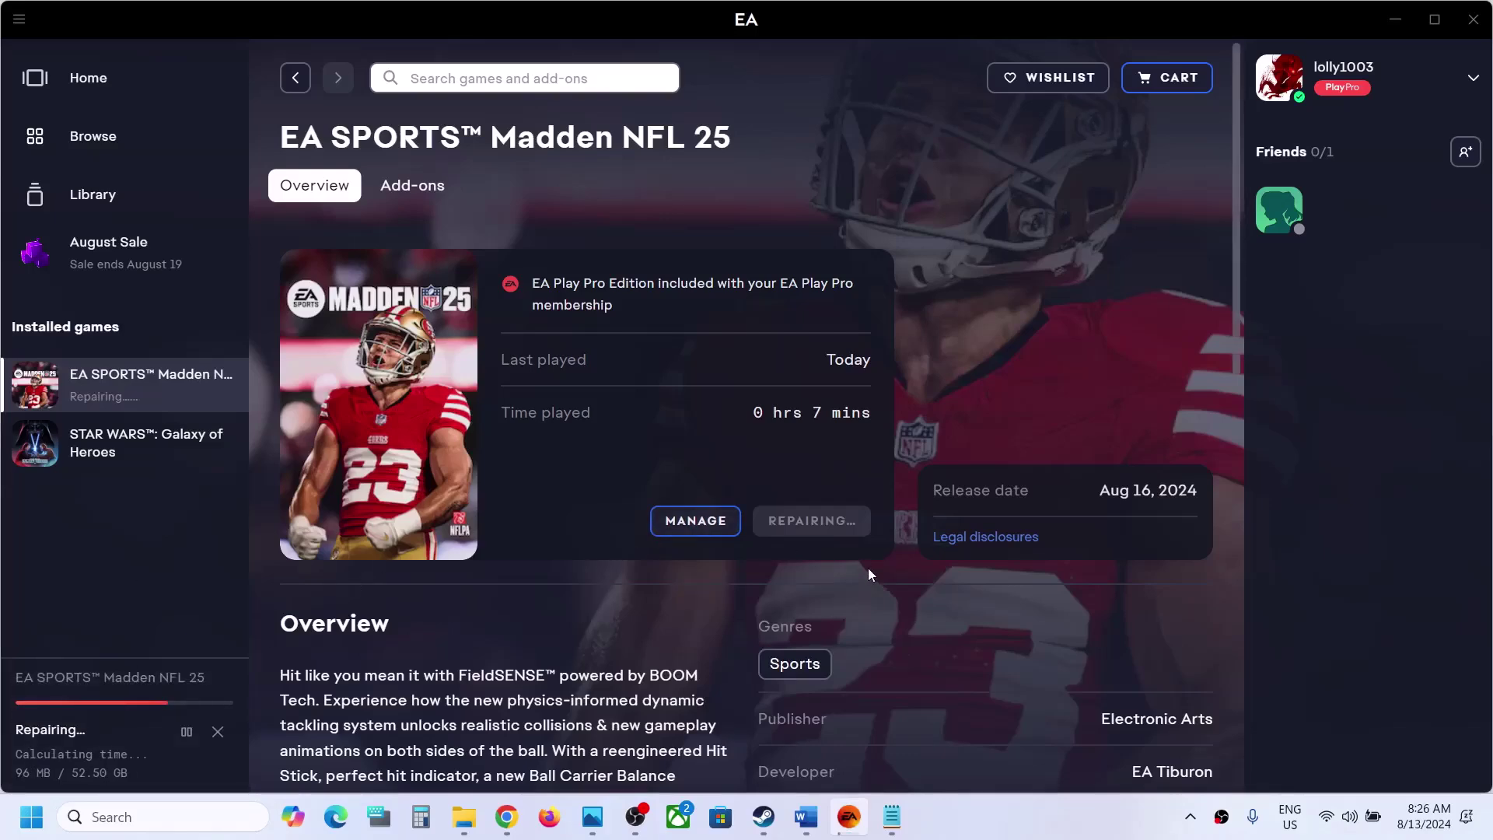
Switch to Steam and verify the integrity of the installed beta files for Delta Force: Hawk Ops Alpha Test
{"action": "left_click", "coordinate": [763, 816]}
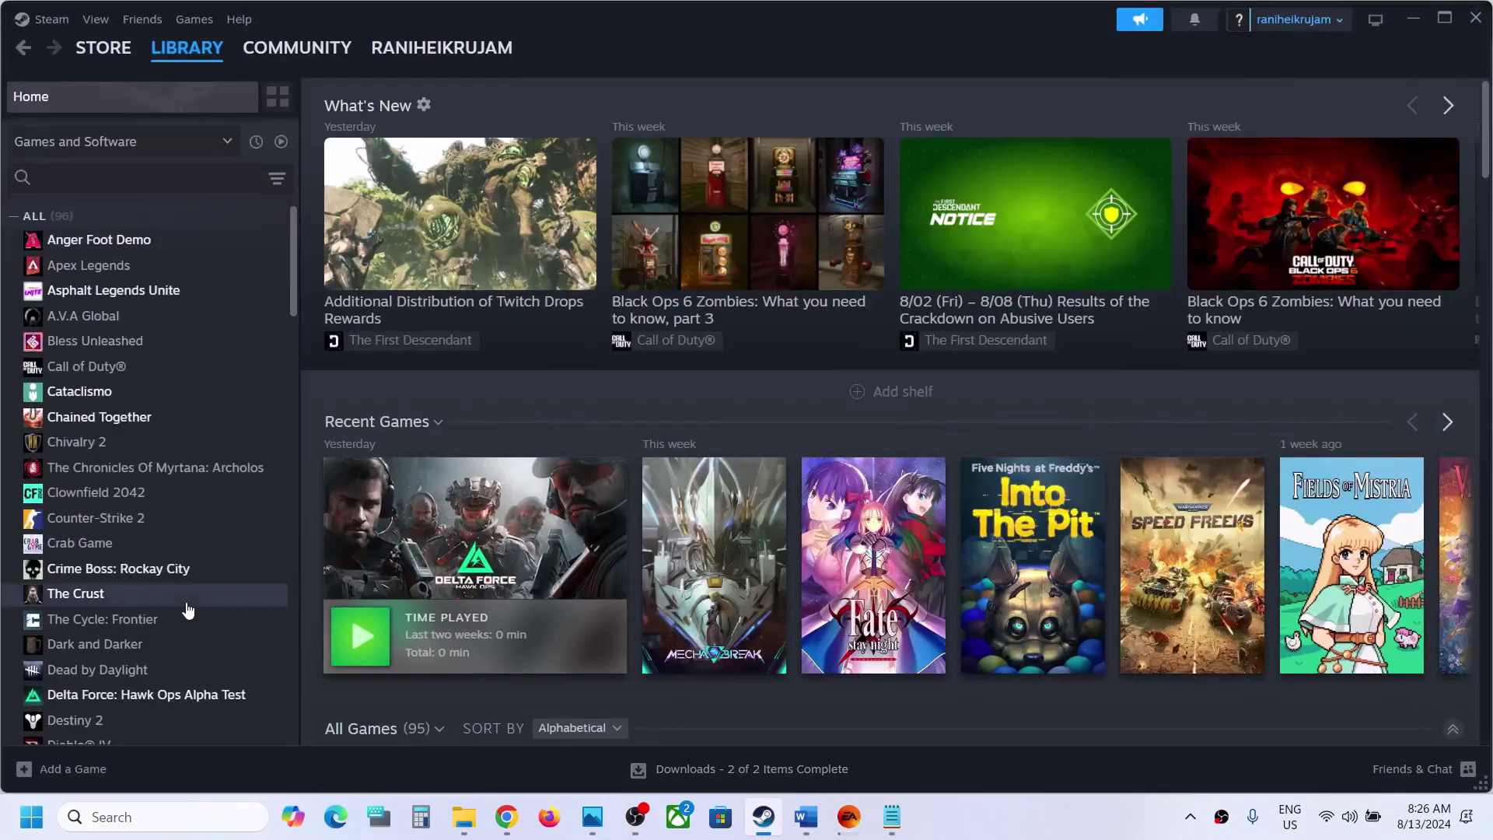
{"action": "right_click", "coordinate": [182, 706]}
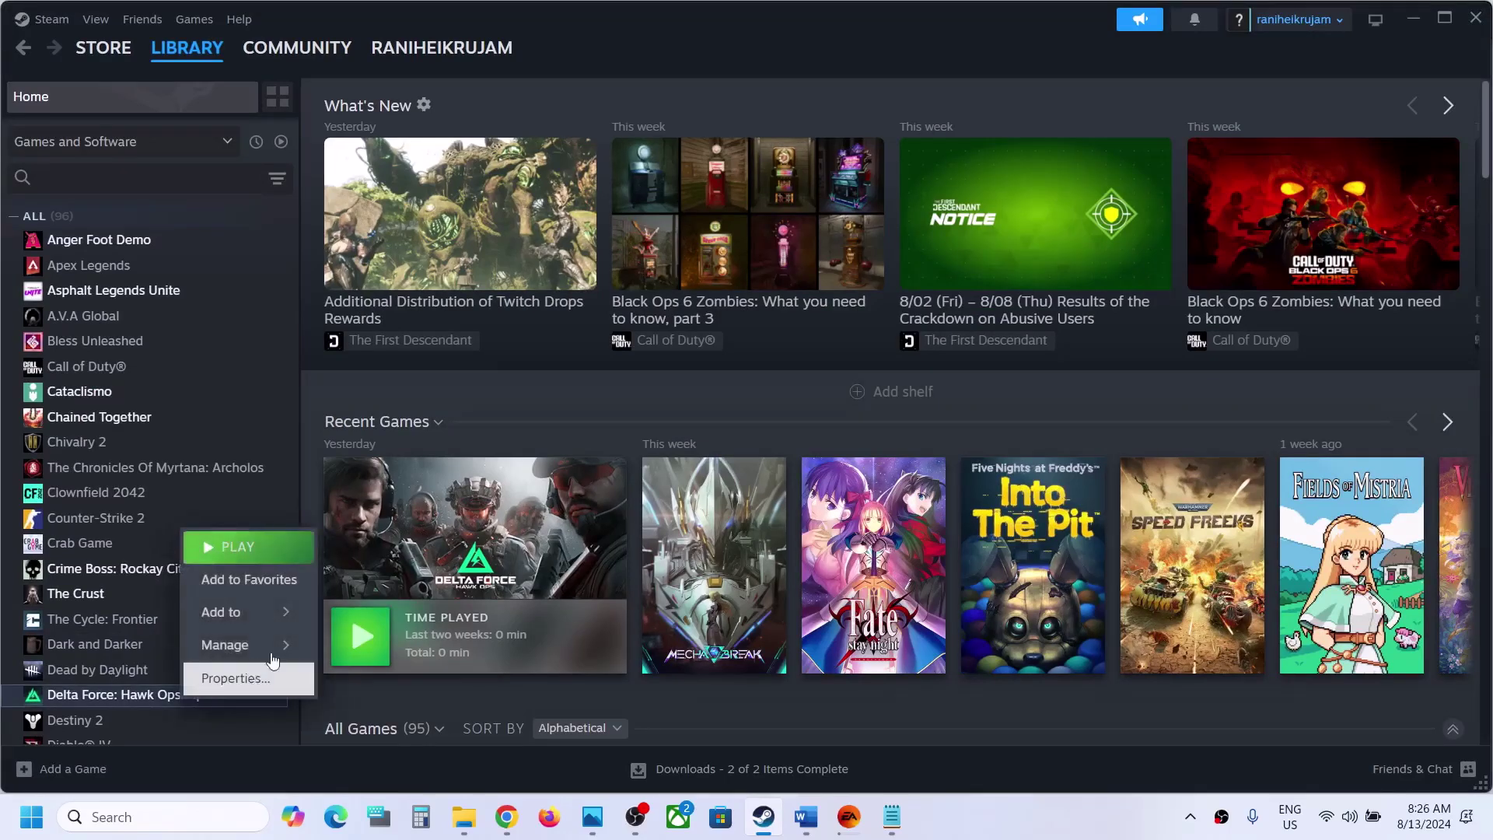
{"action": "left_click", "coordinate": [233, 675]}
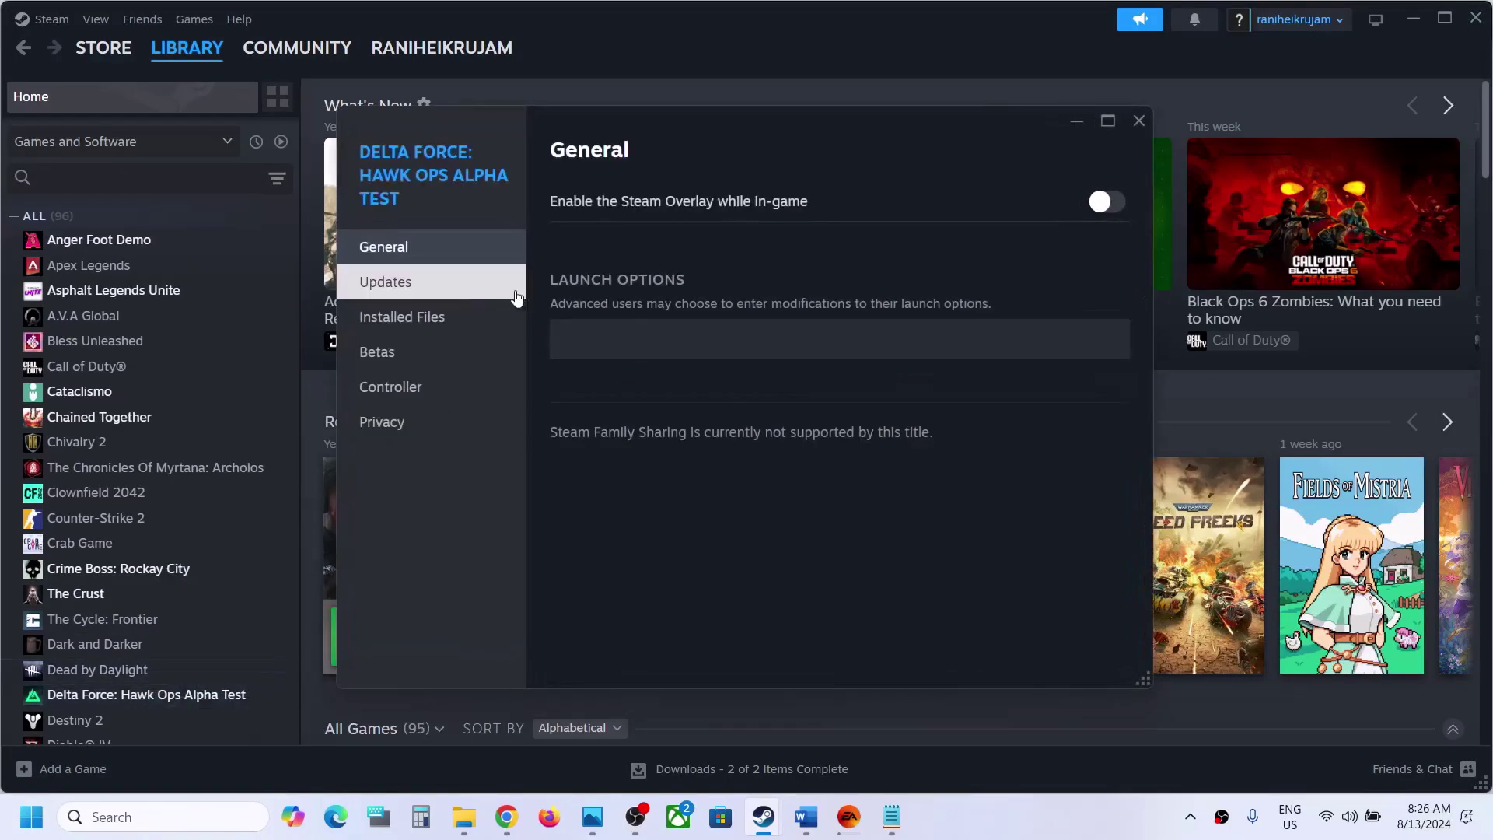
{"action": "left_click", "coordinate": [433, 318]}
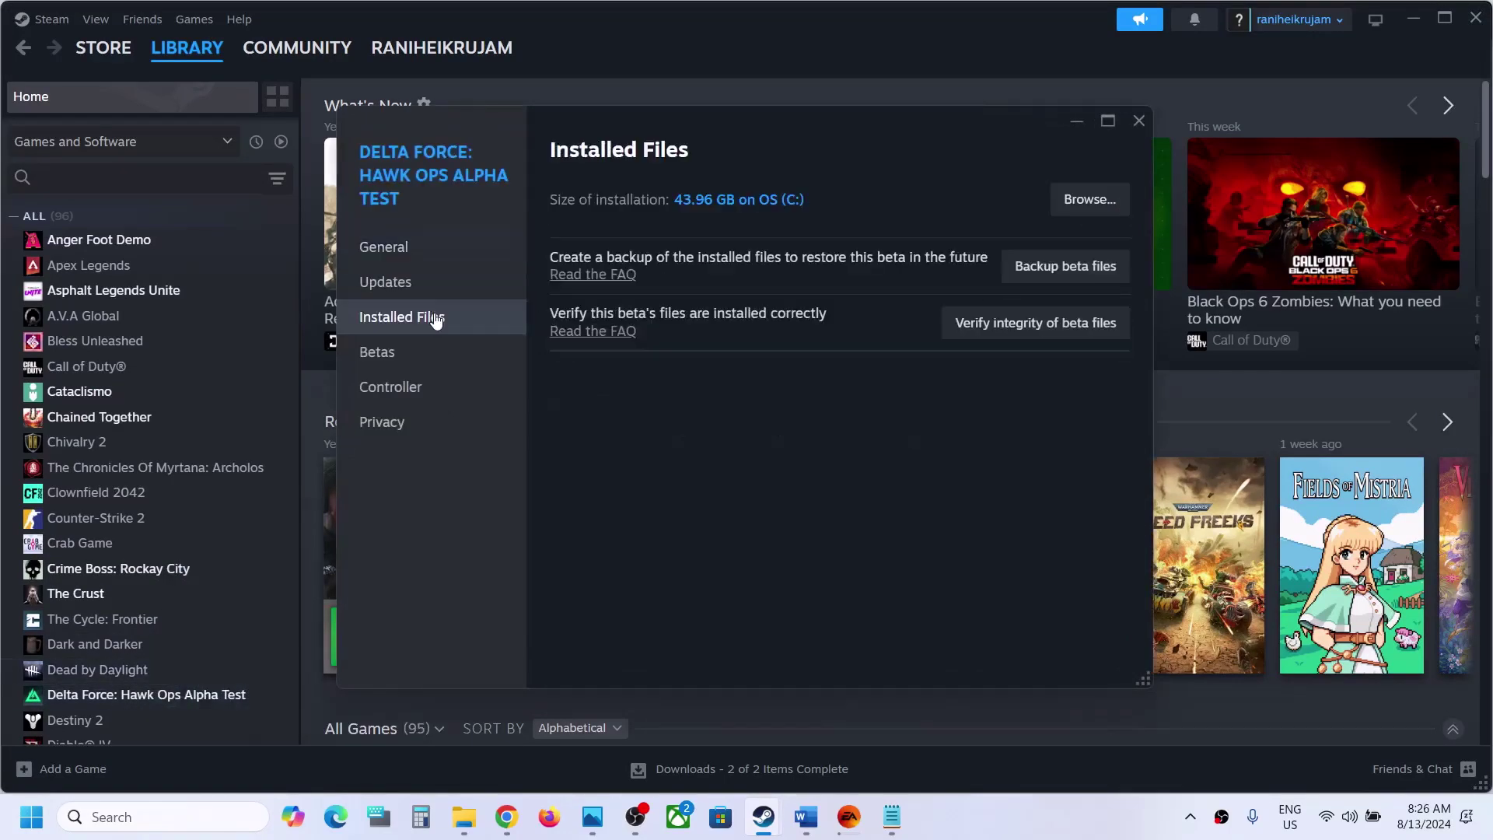
{"action": "left_click", "coordinate": [1037, 321]}
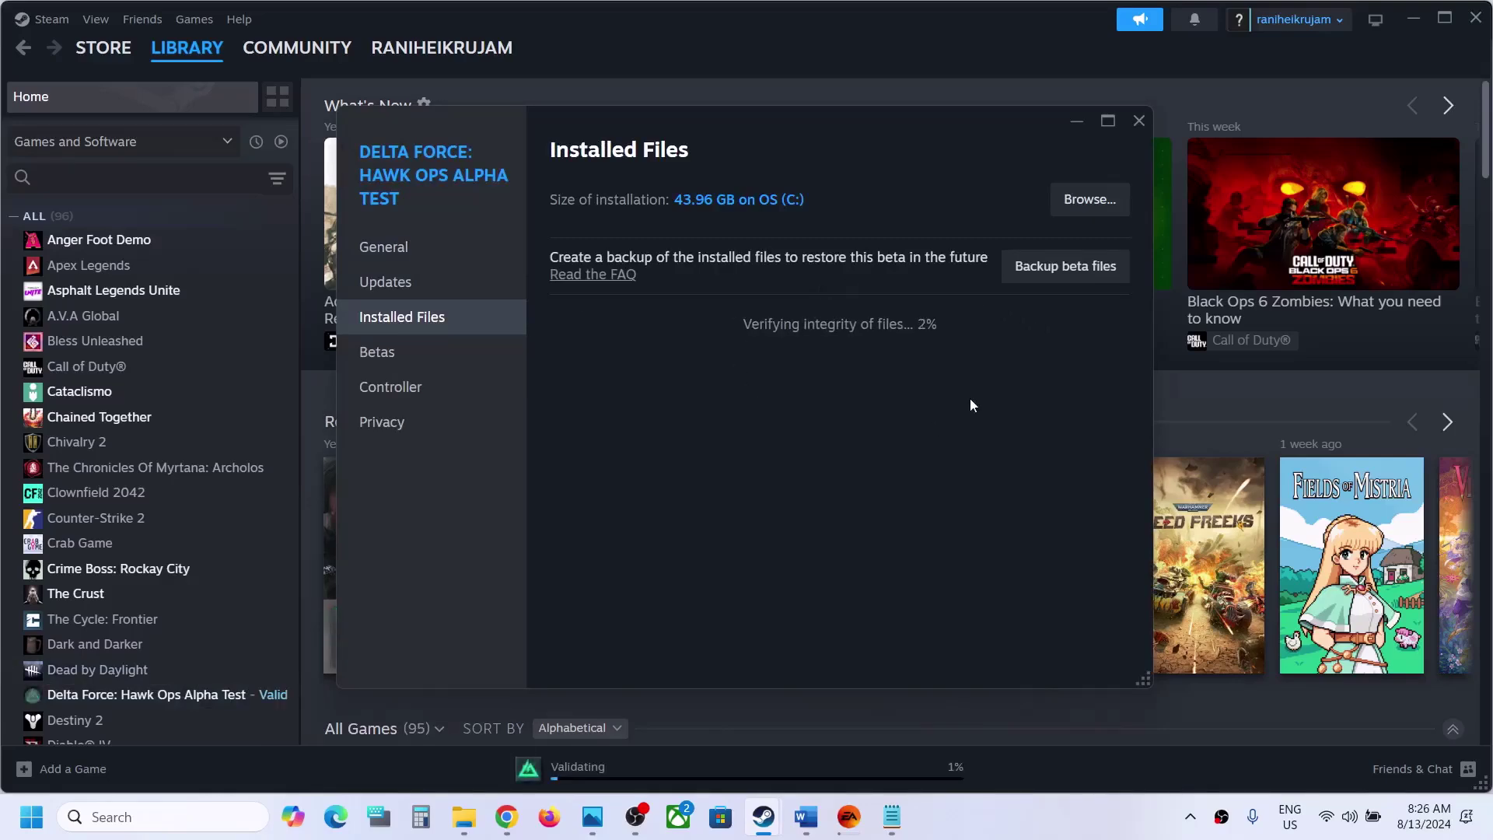